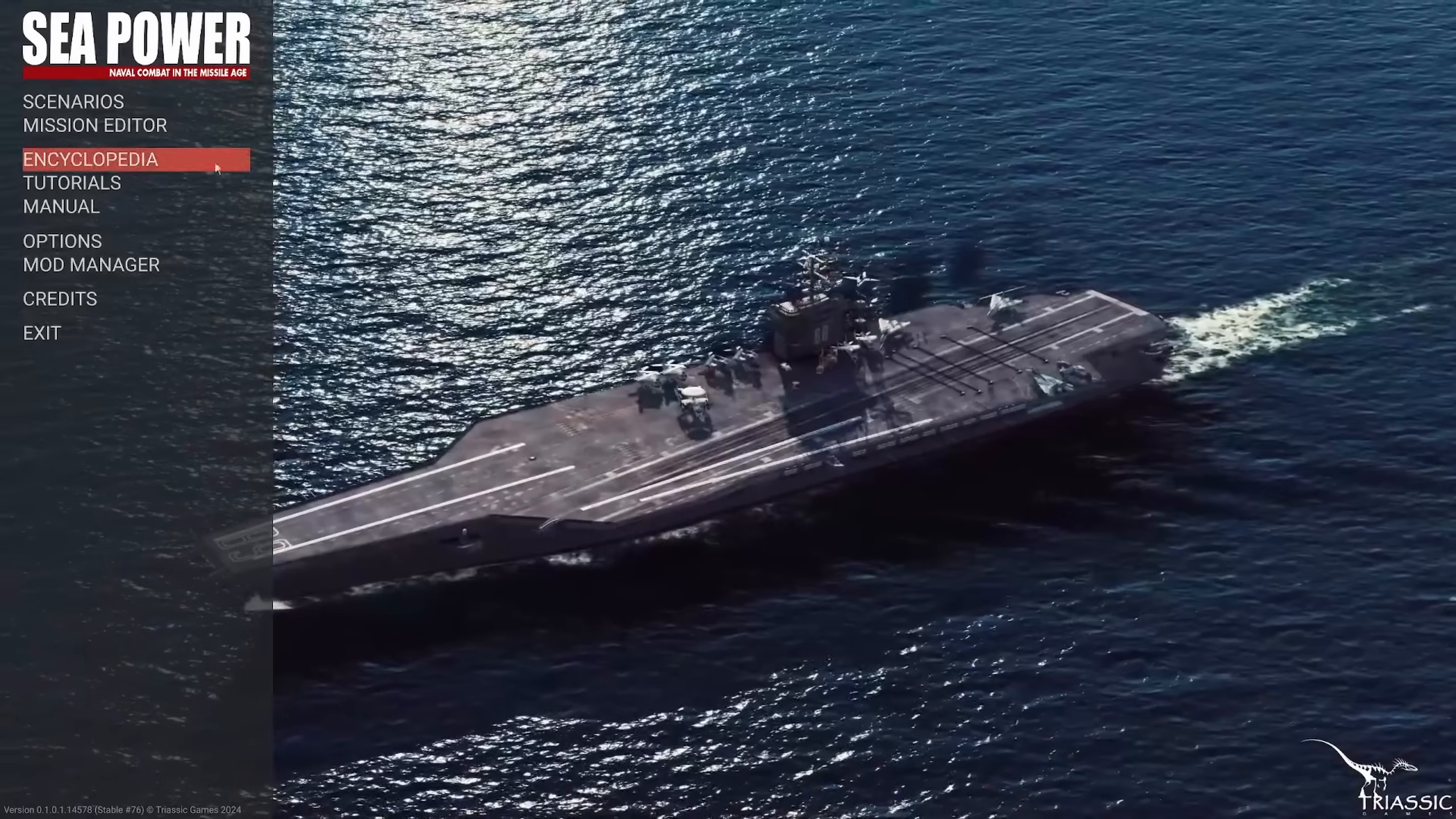
Open the Mission Editor and examine the available mission difficulty ratings
click(94, 125)
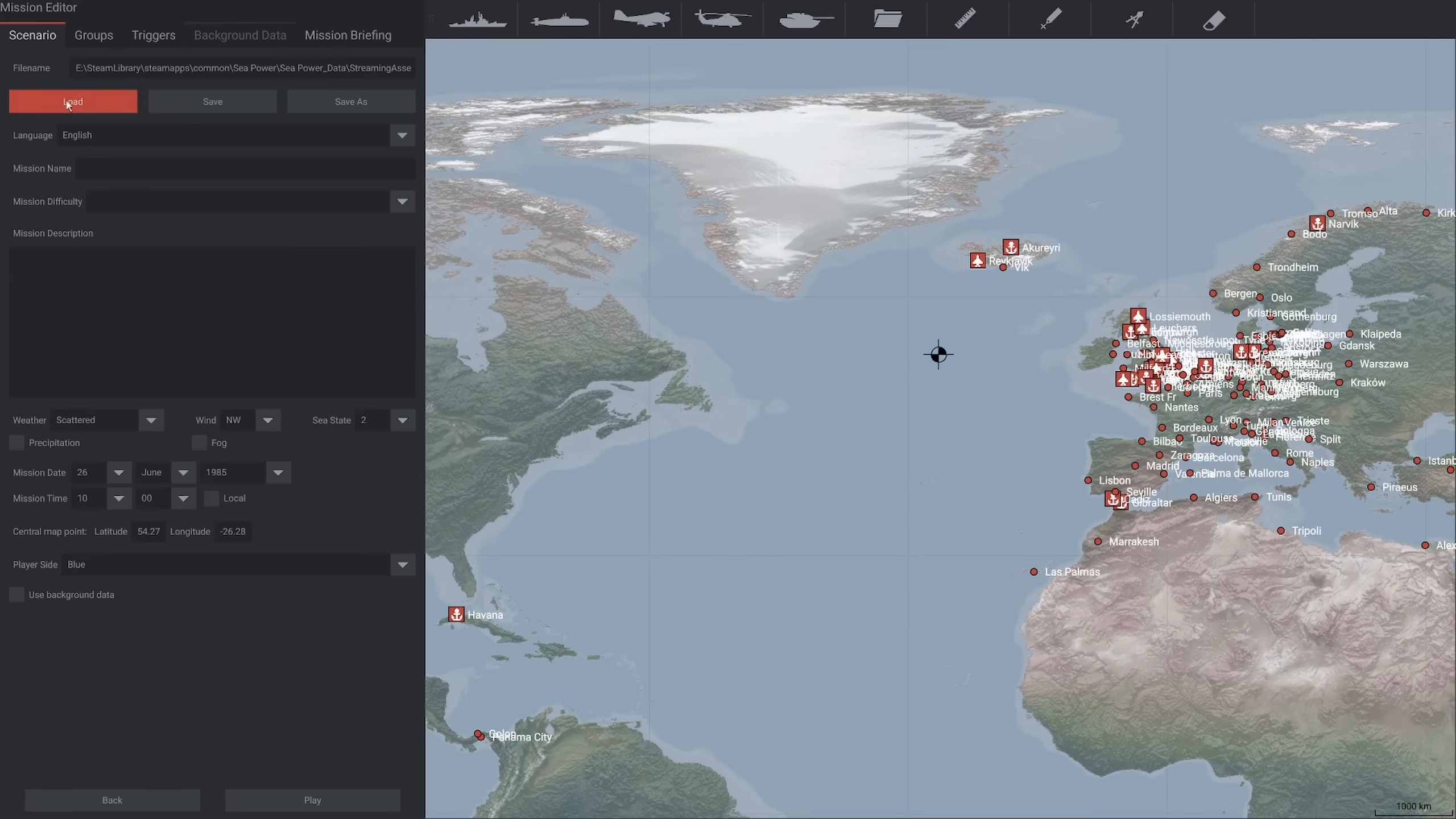
click(136, 202)
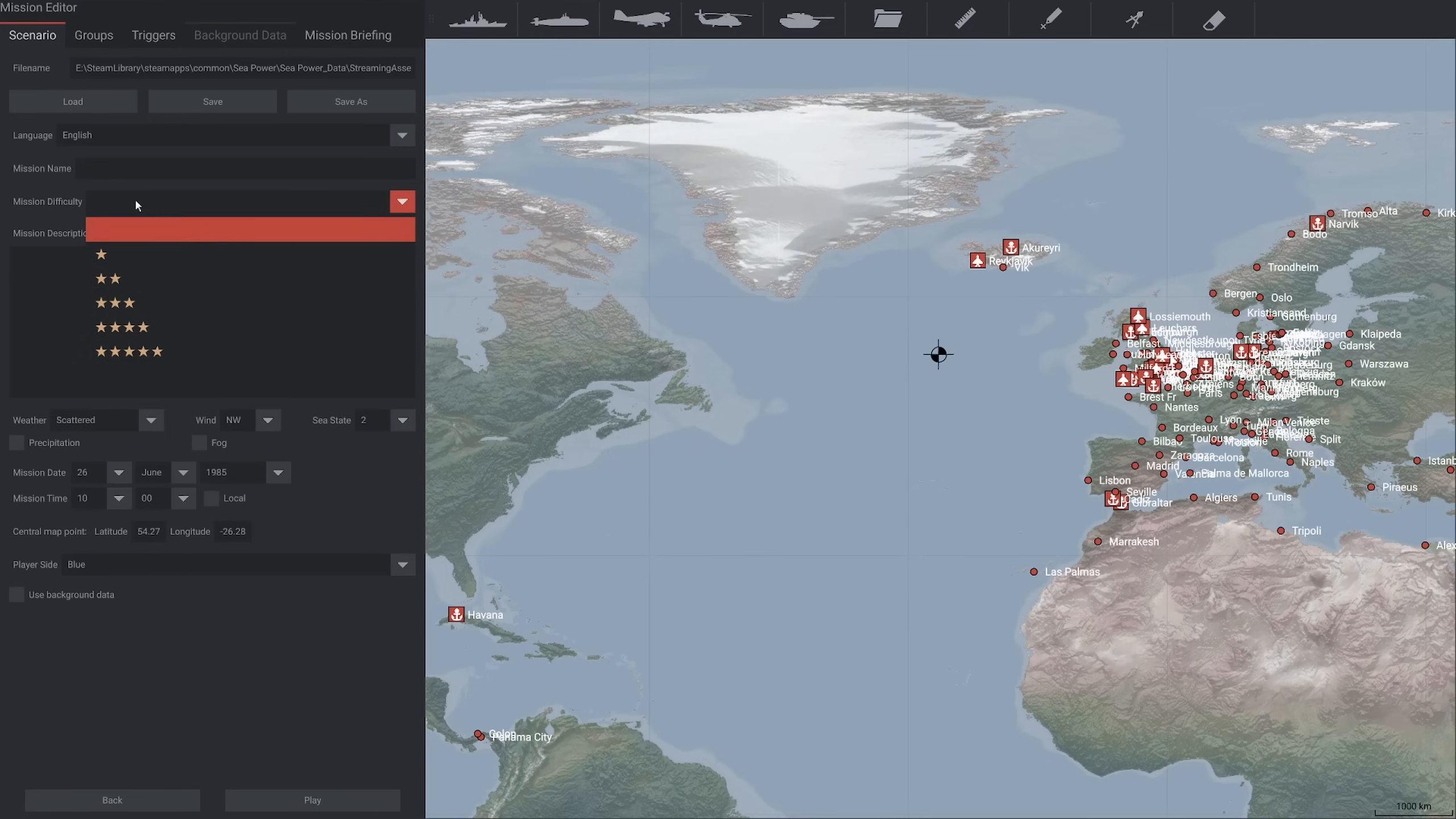
click(136, 201)
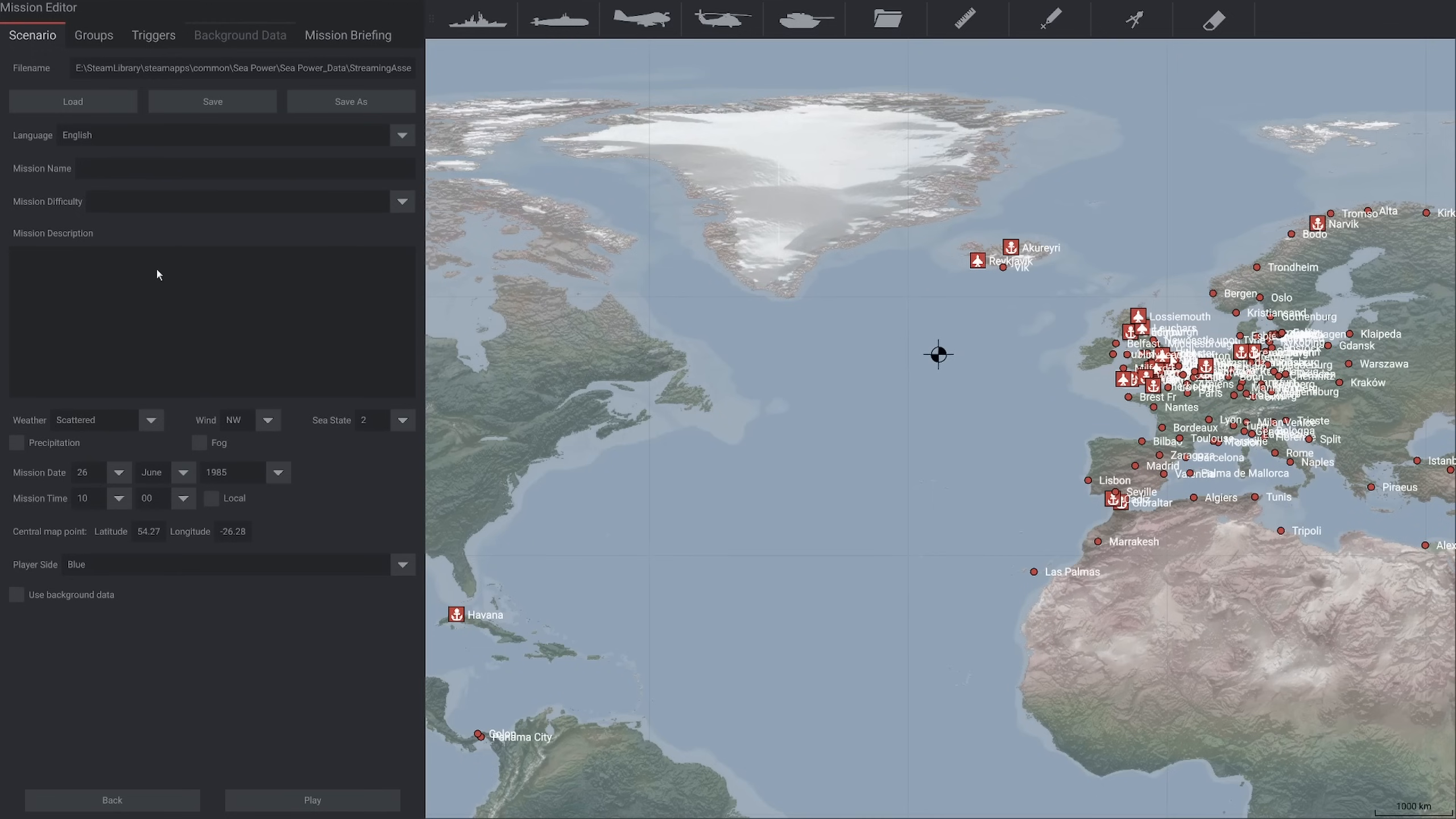
Exit the Mission Editor and examine the scenario descriptions of Attu Phantom, S17 Arctic Passage - Norway and Stealth17's Aerial Sub Hunt
click(85, 800)
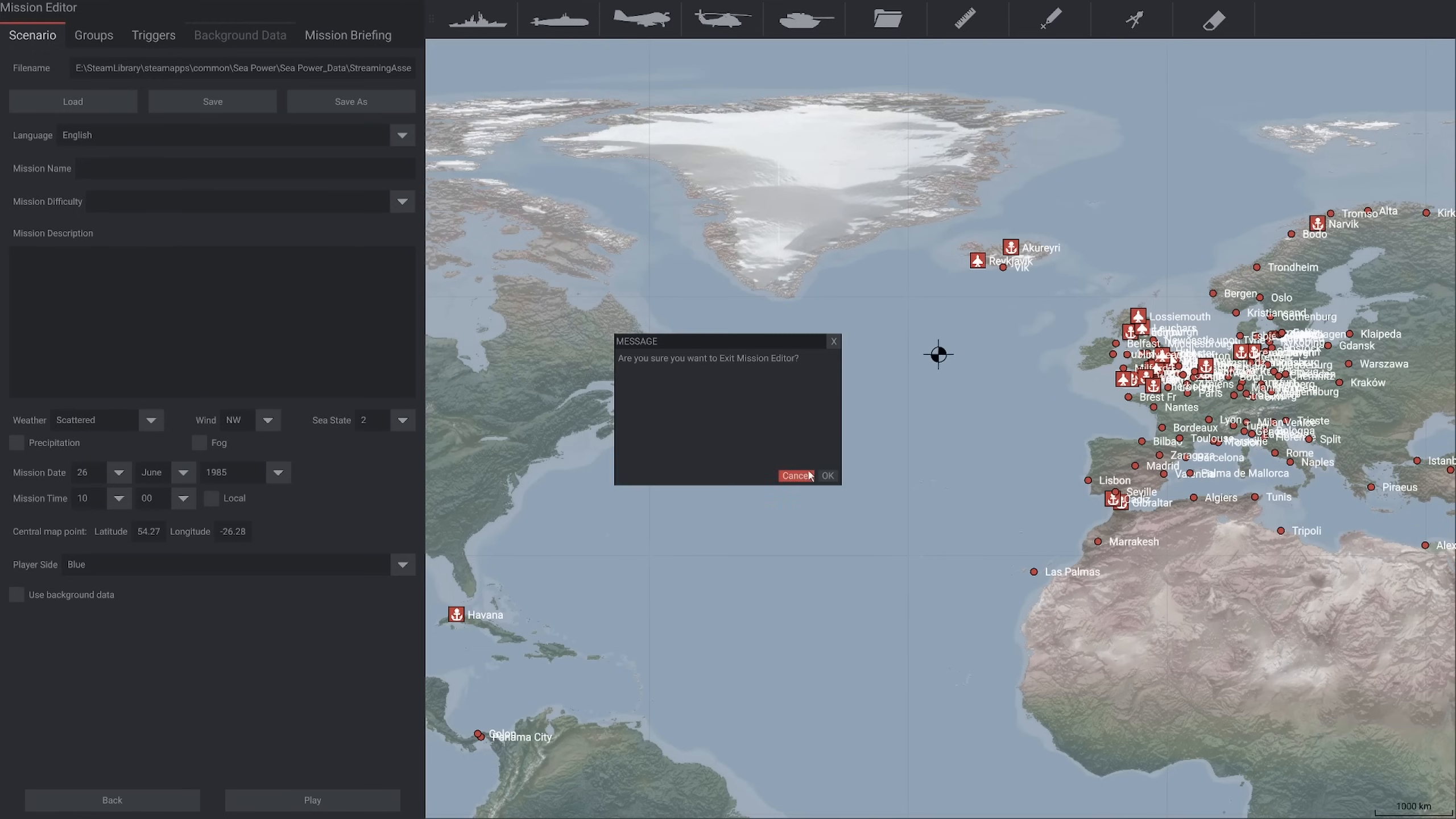
click(827, 480)
click(107, 103)
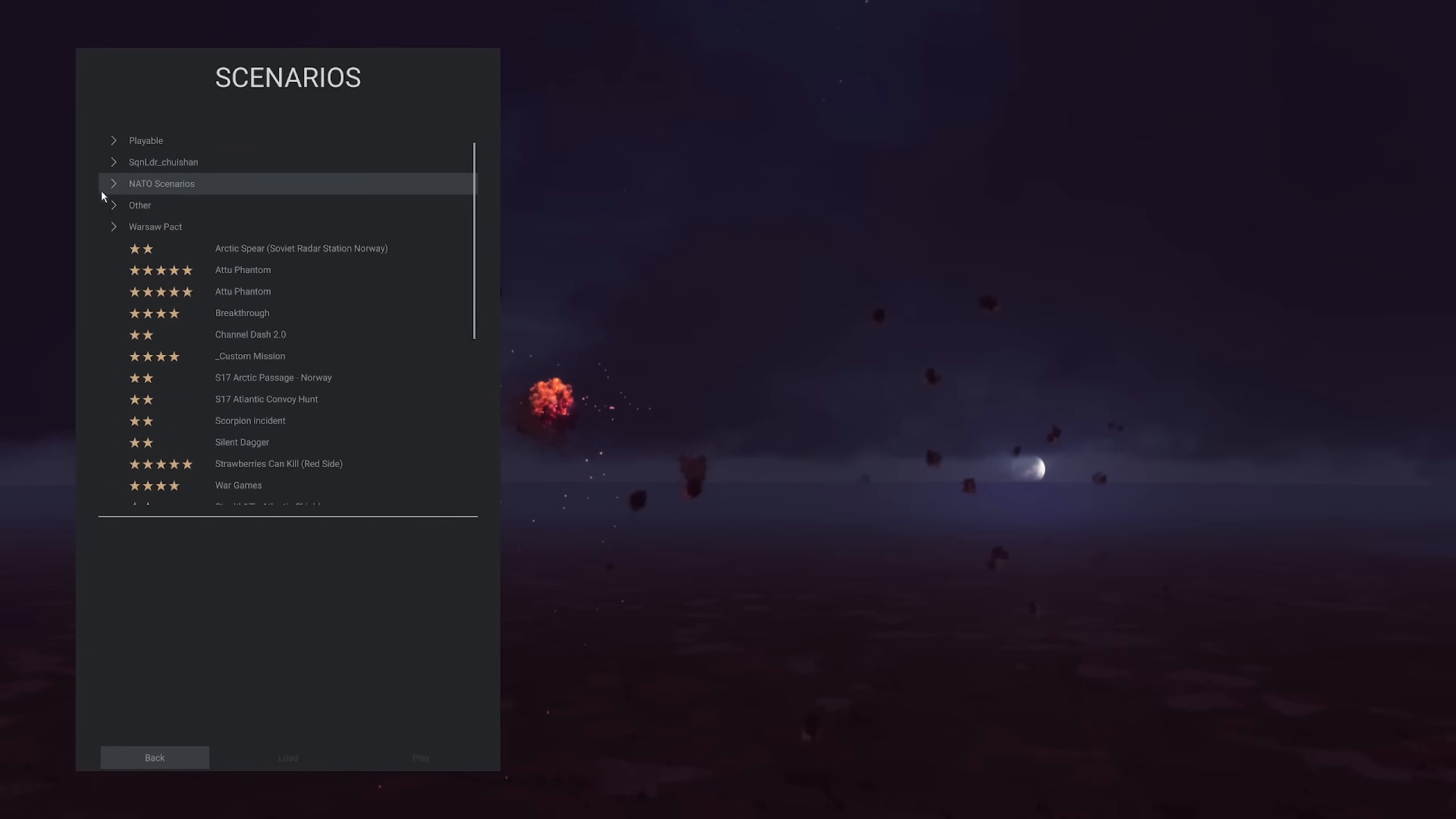
click(226, 269)
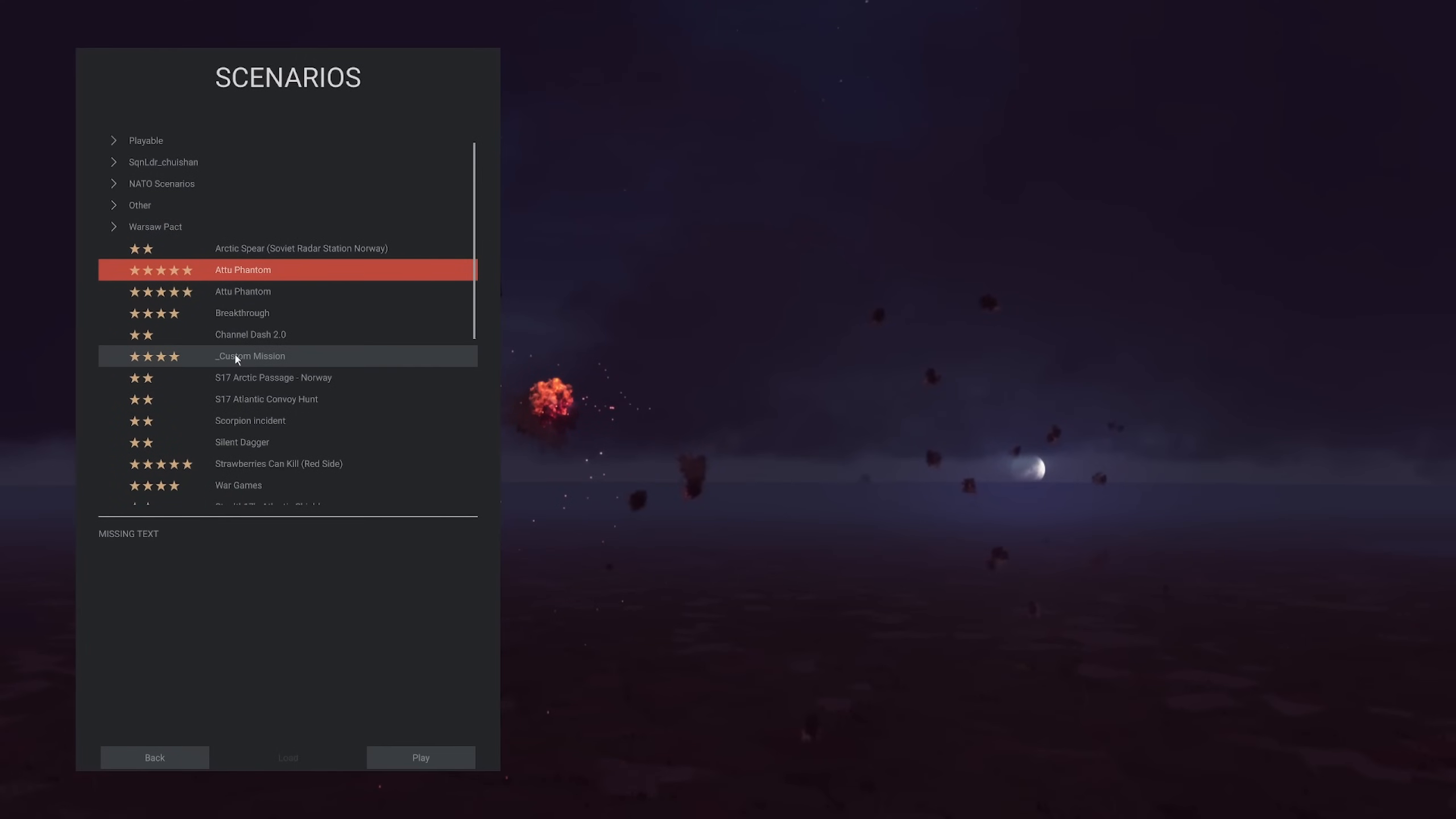
click(259, 379)
scroll(259, 456, down, 1)
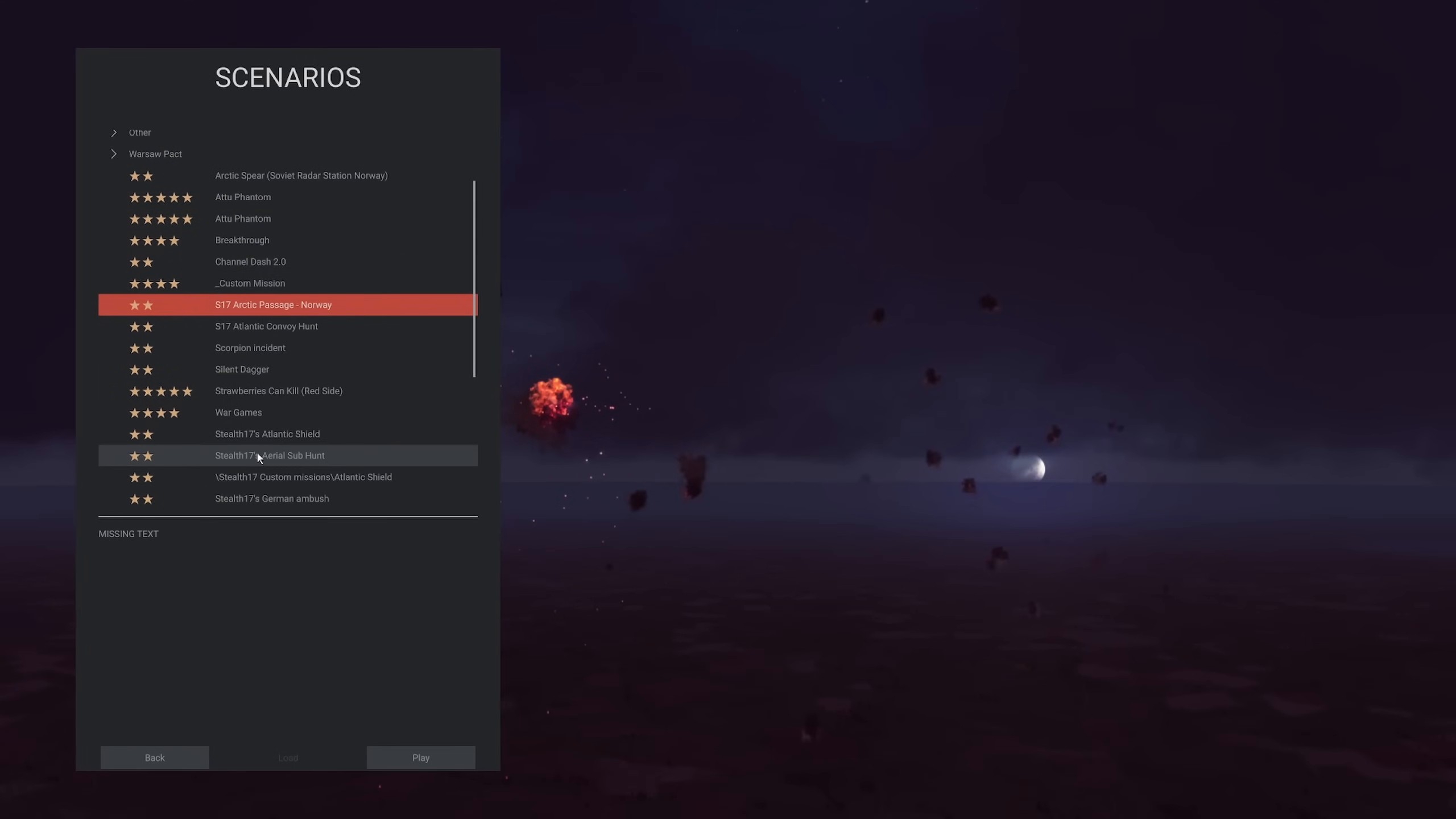
click(258, 456)
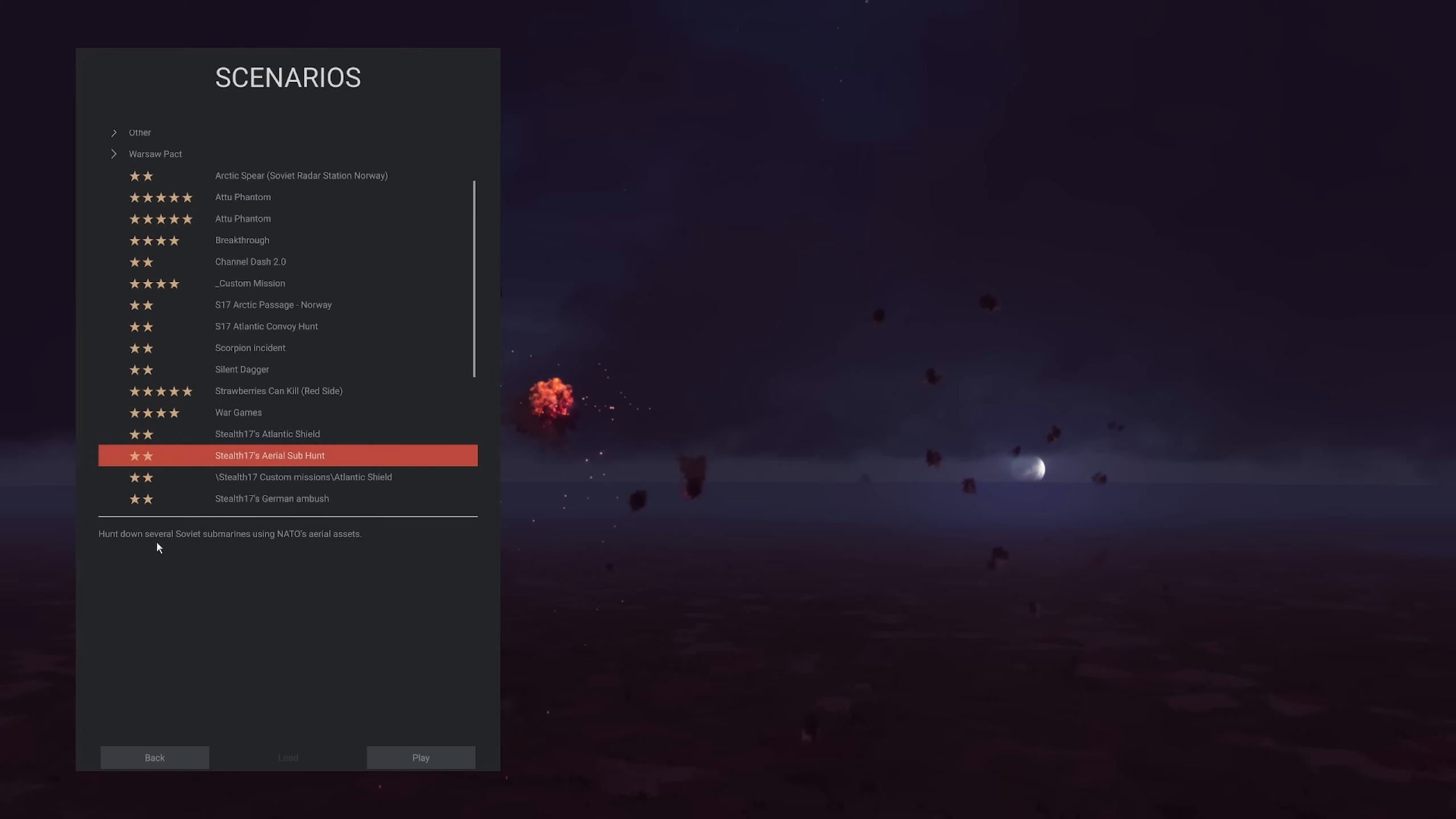
click(195, 756)
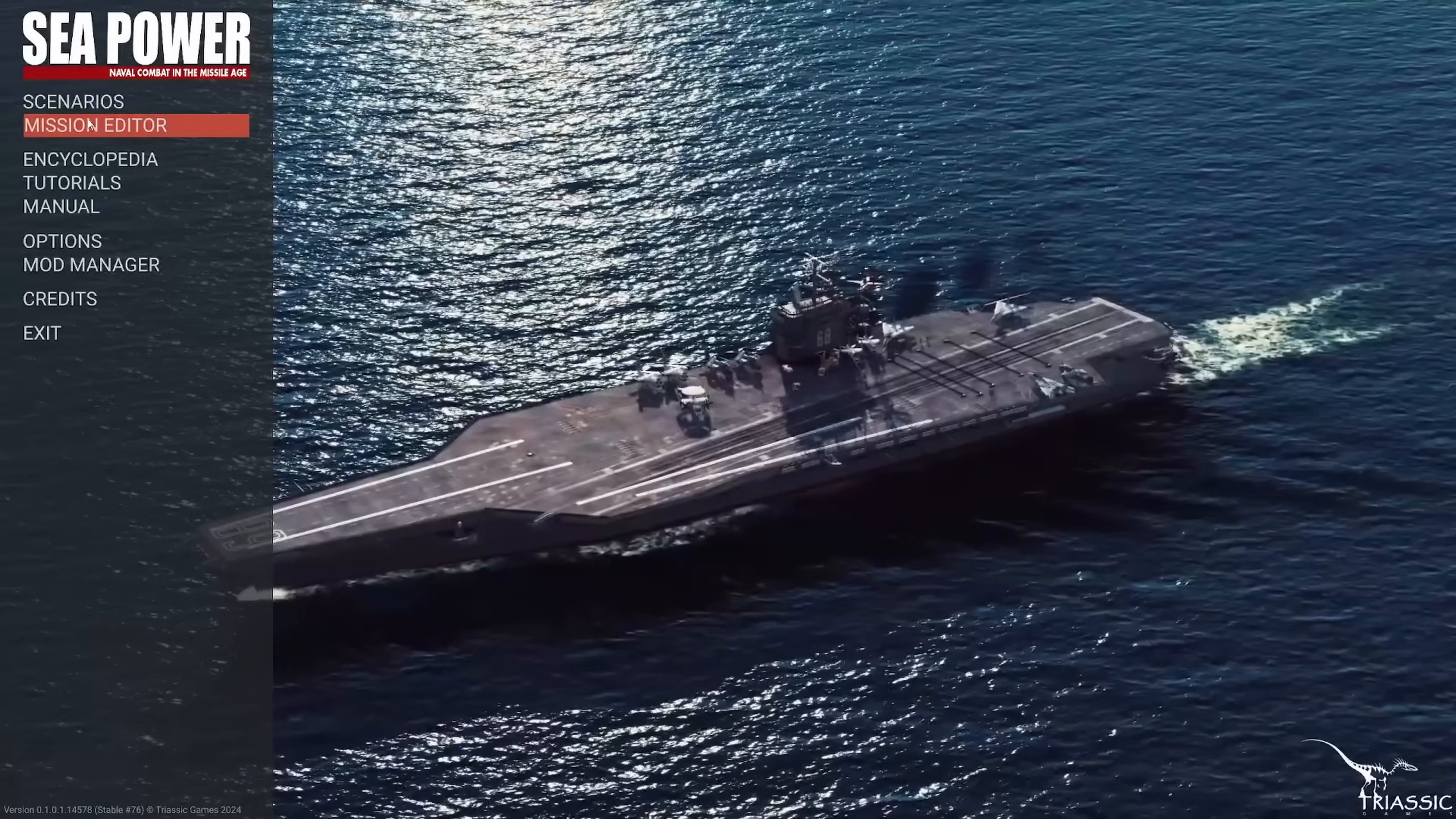
Return to the Mission Editor and examine the background data files, enabling background data only while viewing them
click(90, 125)
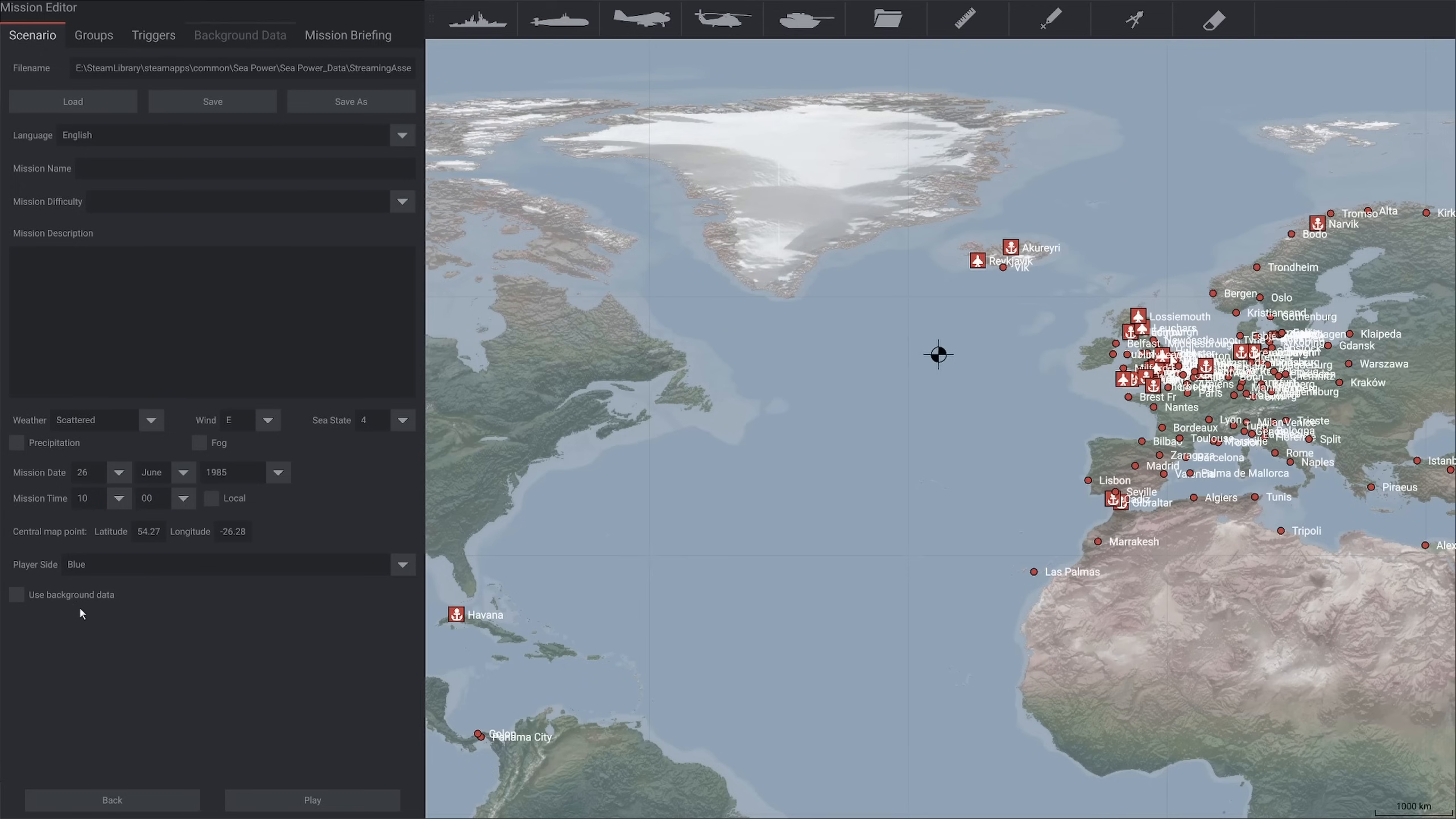
click(16, 596)
click(241, 38)
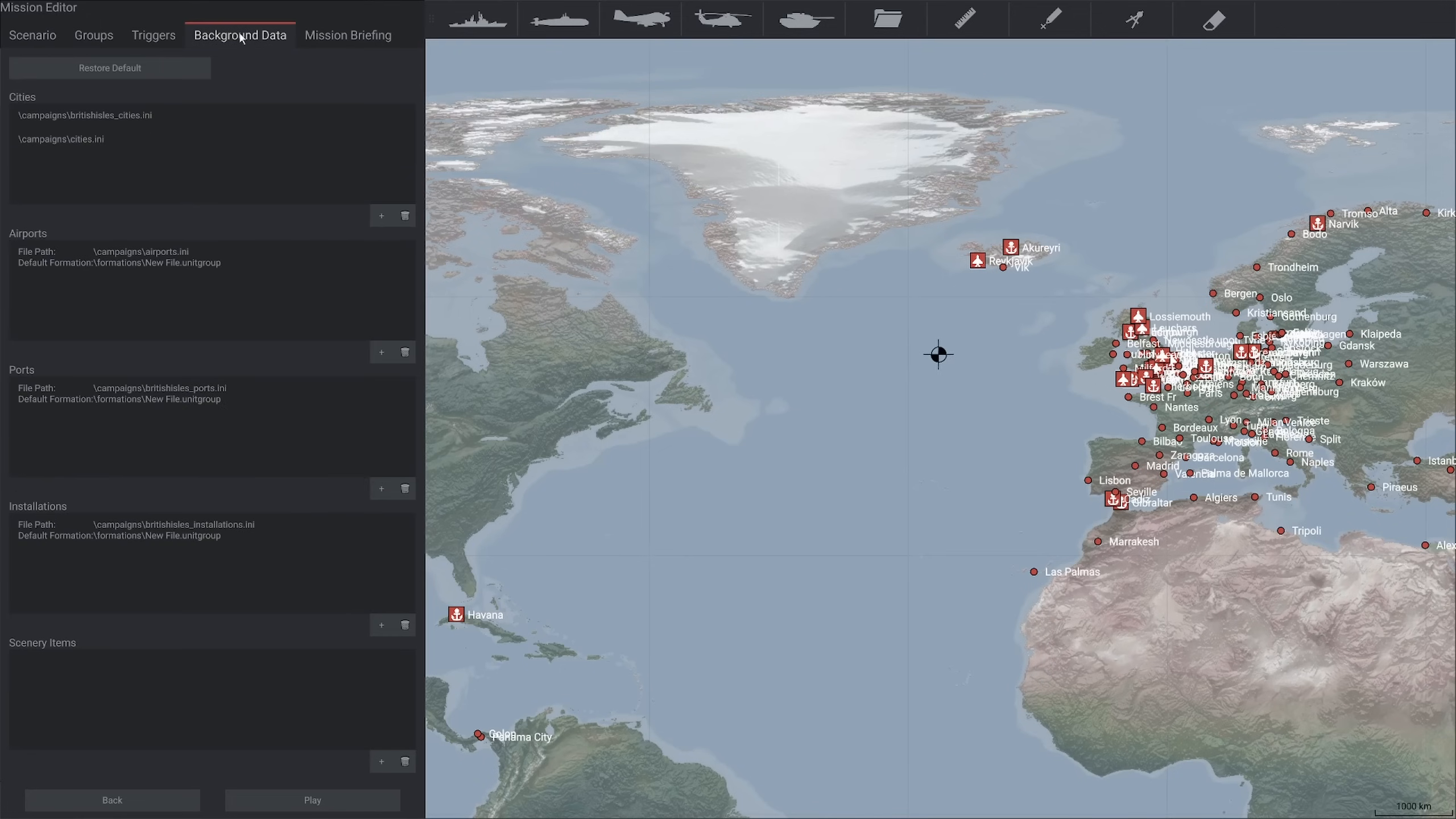
click(142, 117)
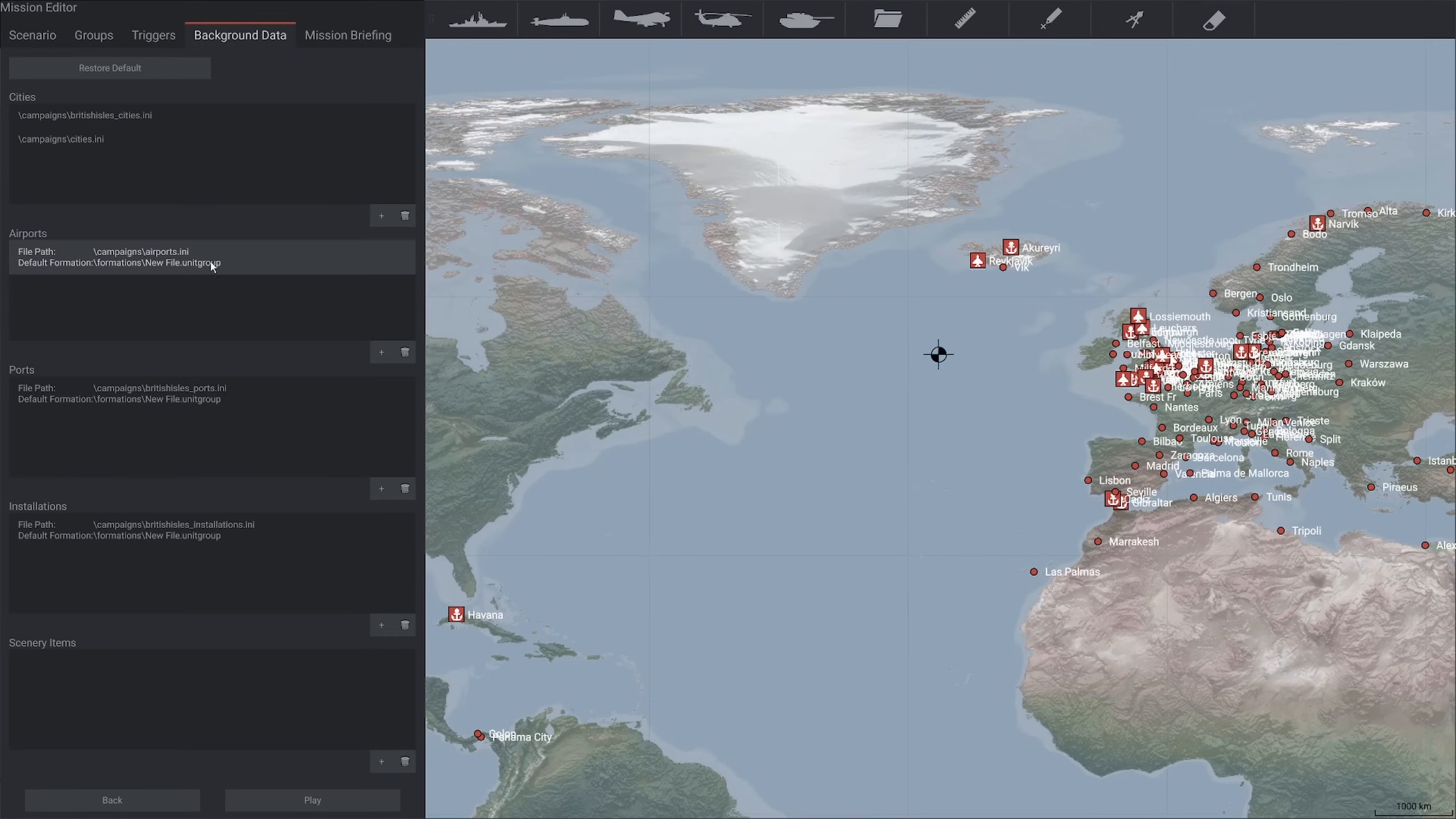
click(32, 35)
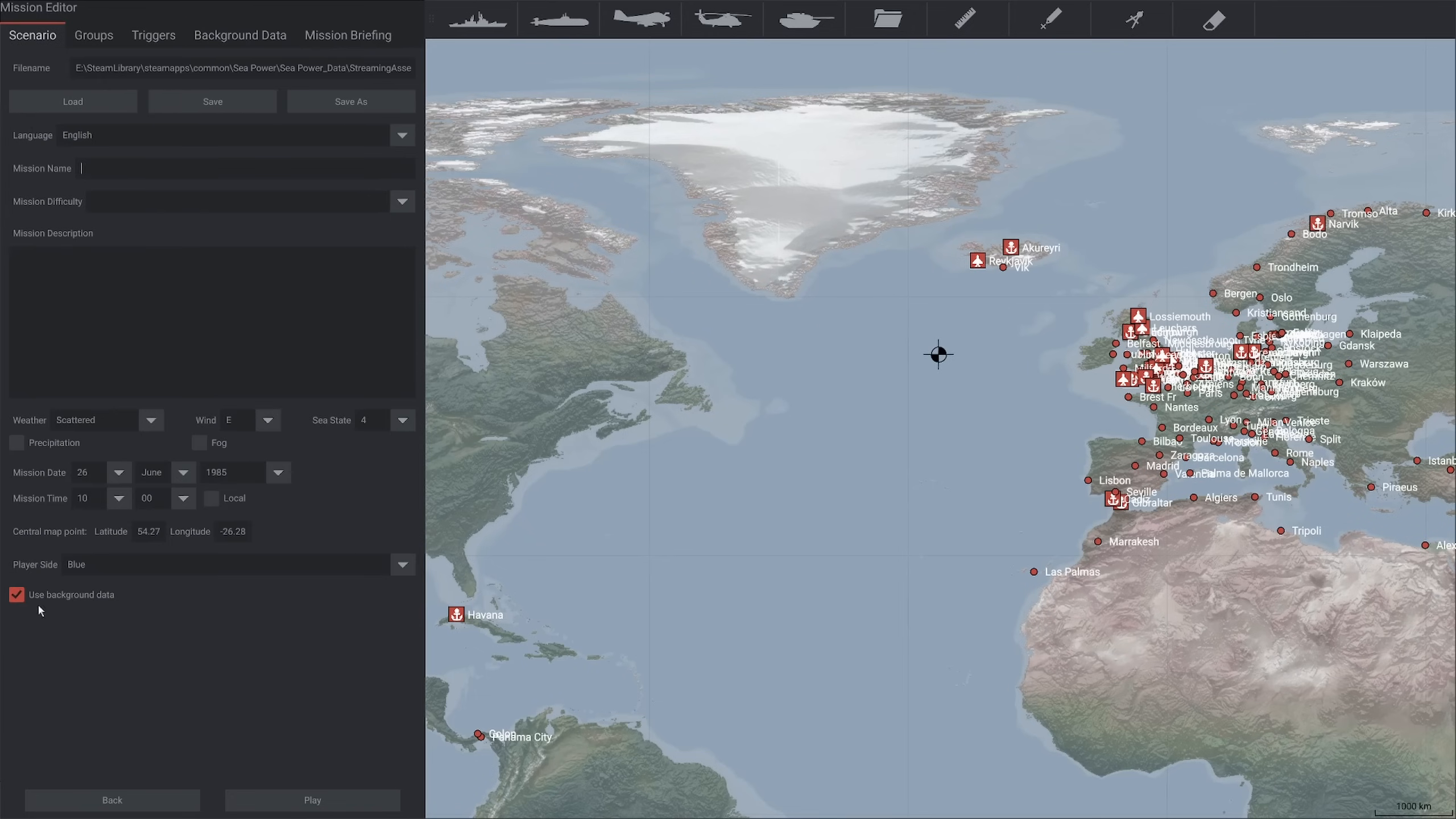
click(16, 595)
Move the central map point in the North Atlantic to about latitude 47.72, longitude -29.94
click(98, 39)
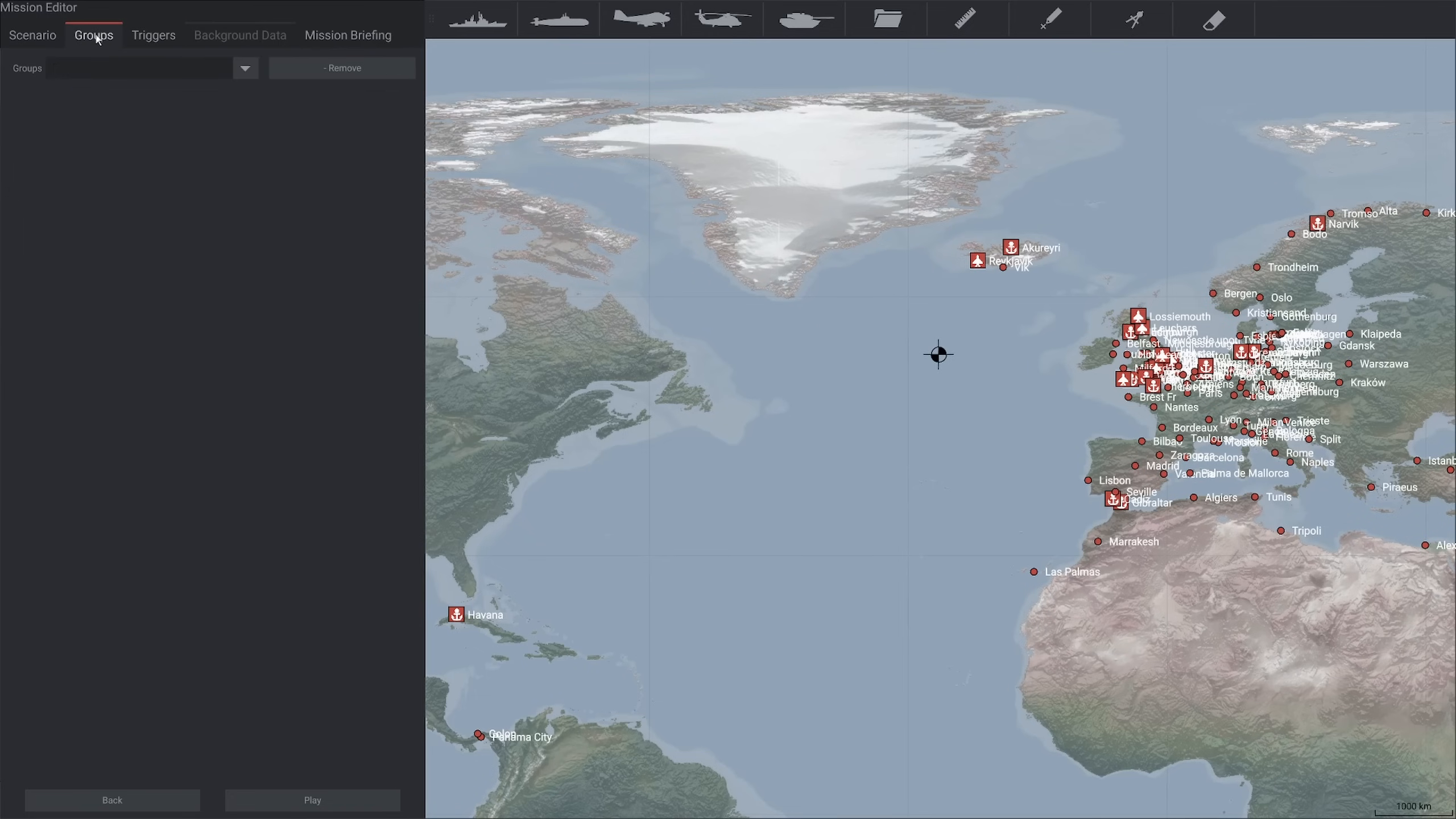
click(235, 70)
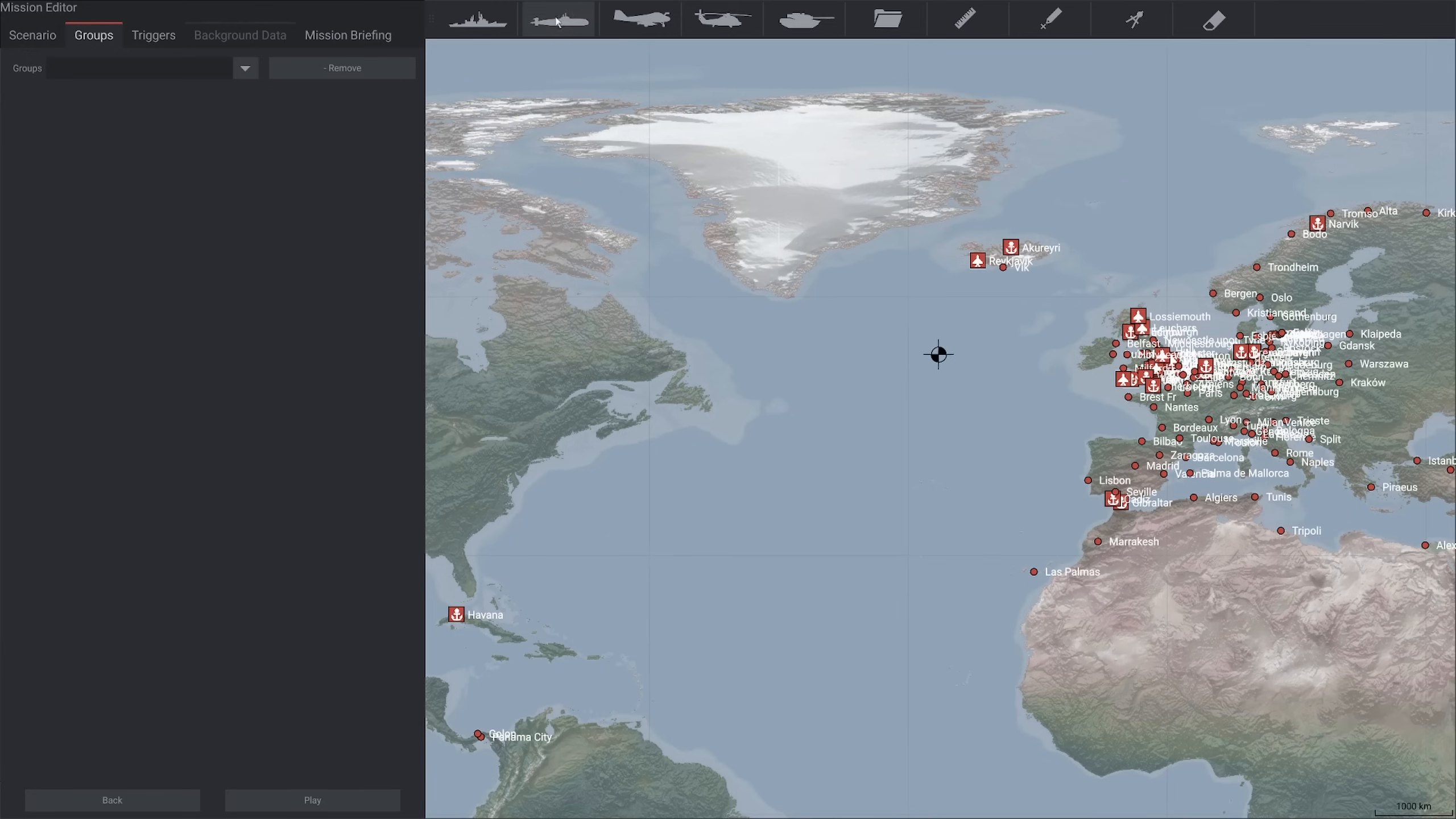
drag(874, 410, 712, 396)
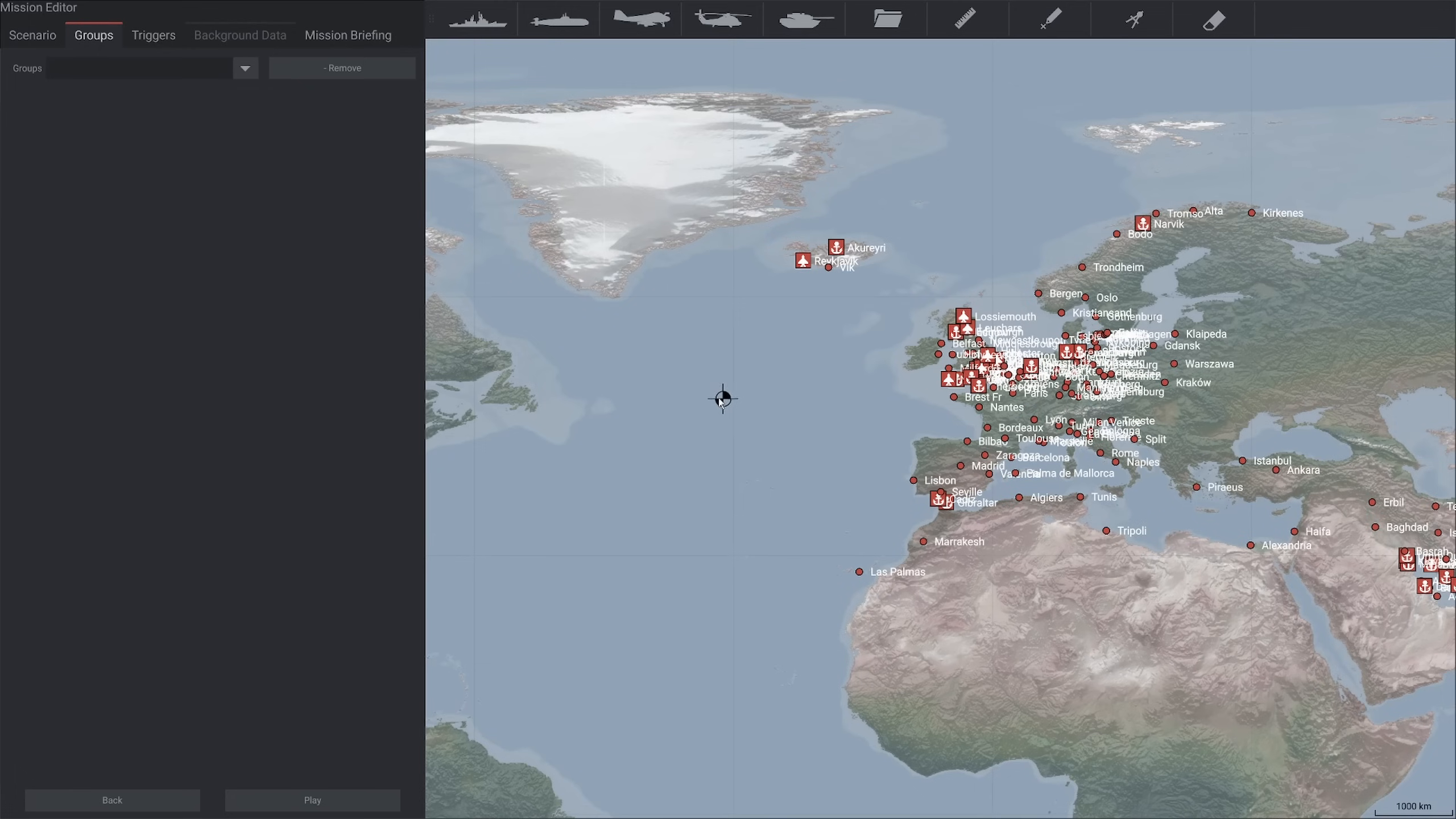
scroll(730, 430, up, 4)
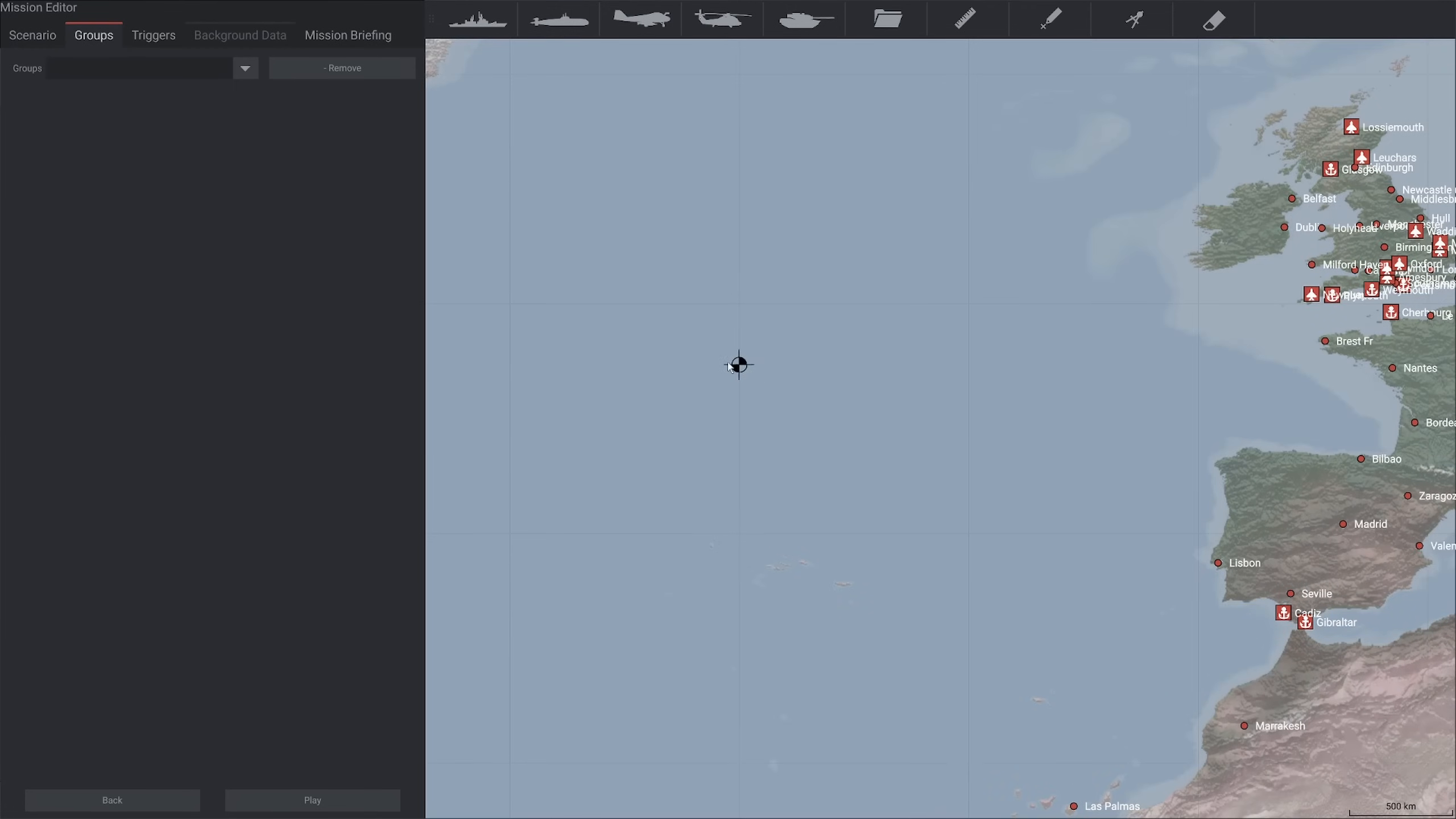
drag(773, 410, 772, 448)
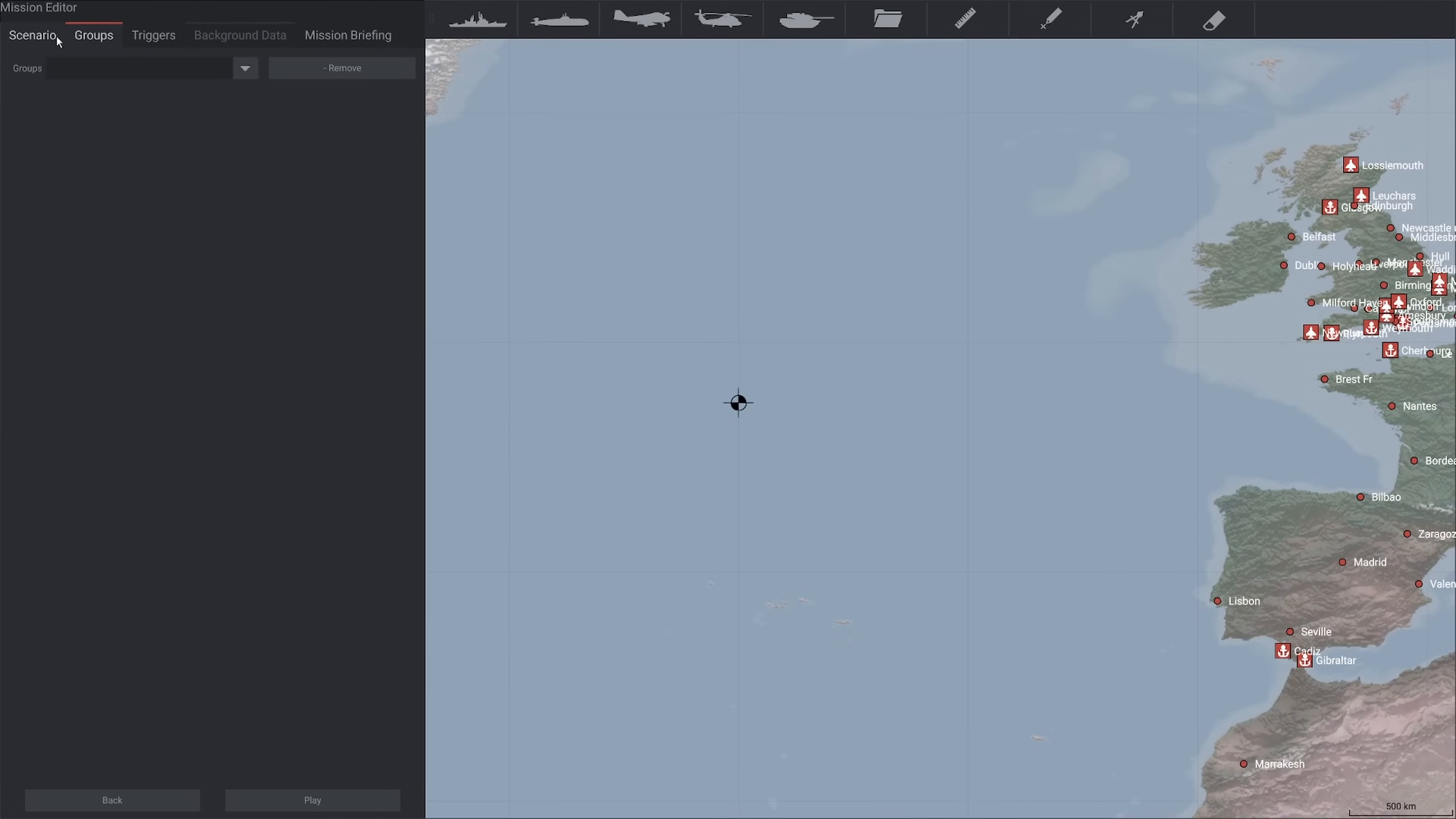
Set the mission time to local and look through the saved unit group files without loading one
click(33, 36)
click(212, 498)
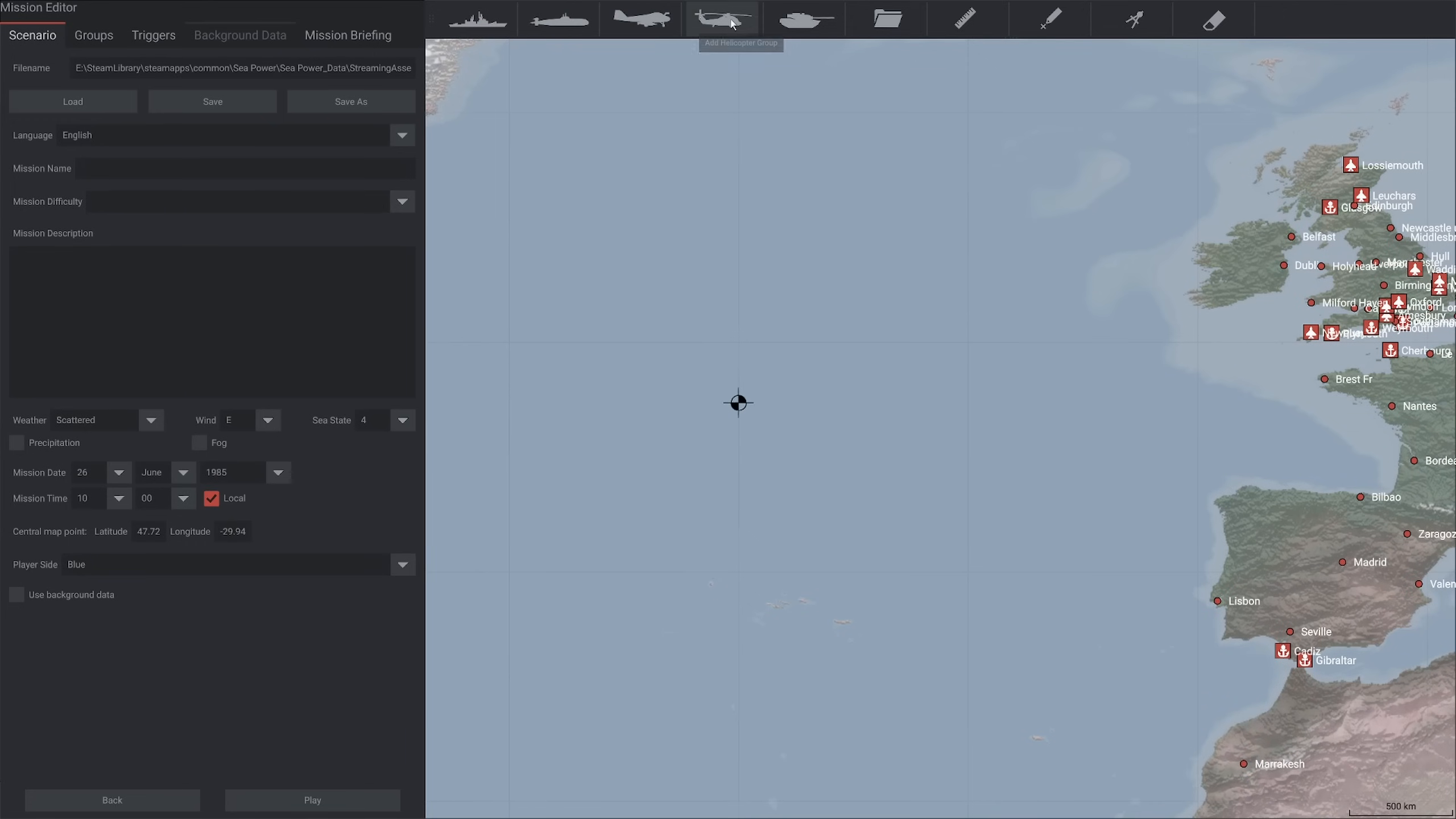
click(890, 22)
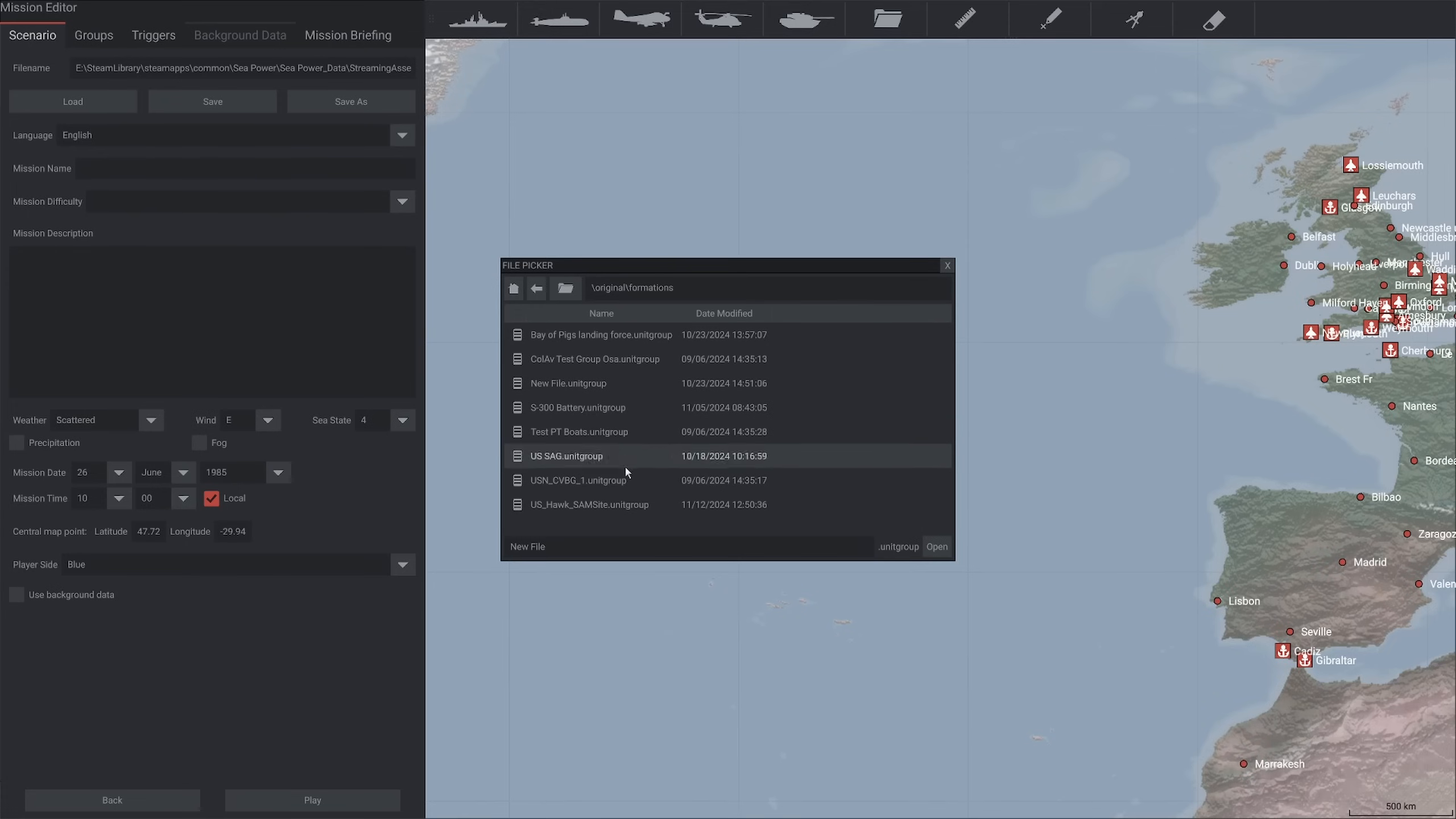
click(948, 266)
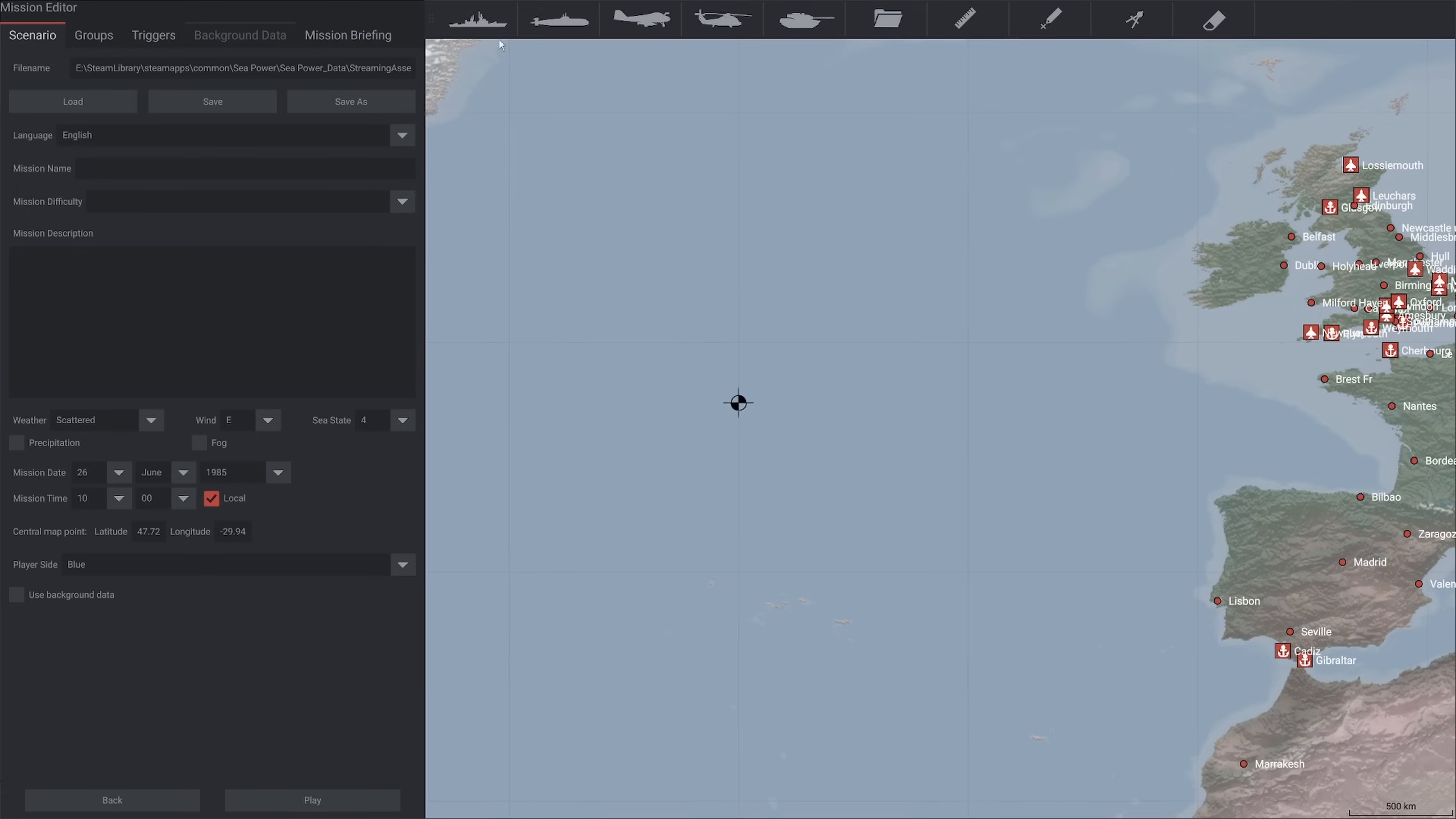
Place one vessel group west and one east of the central map point, each with a waypoint past the other group
click(700, 402)
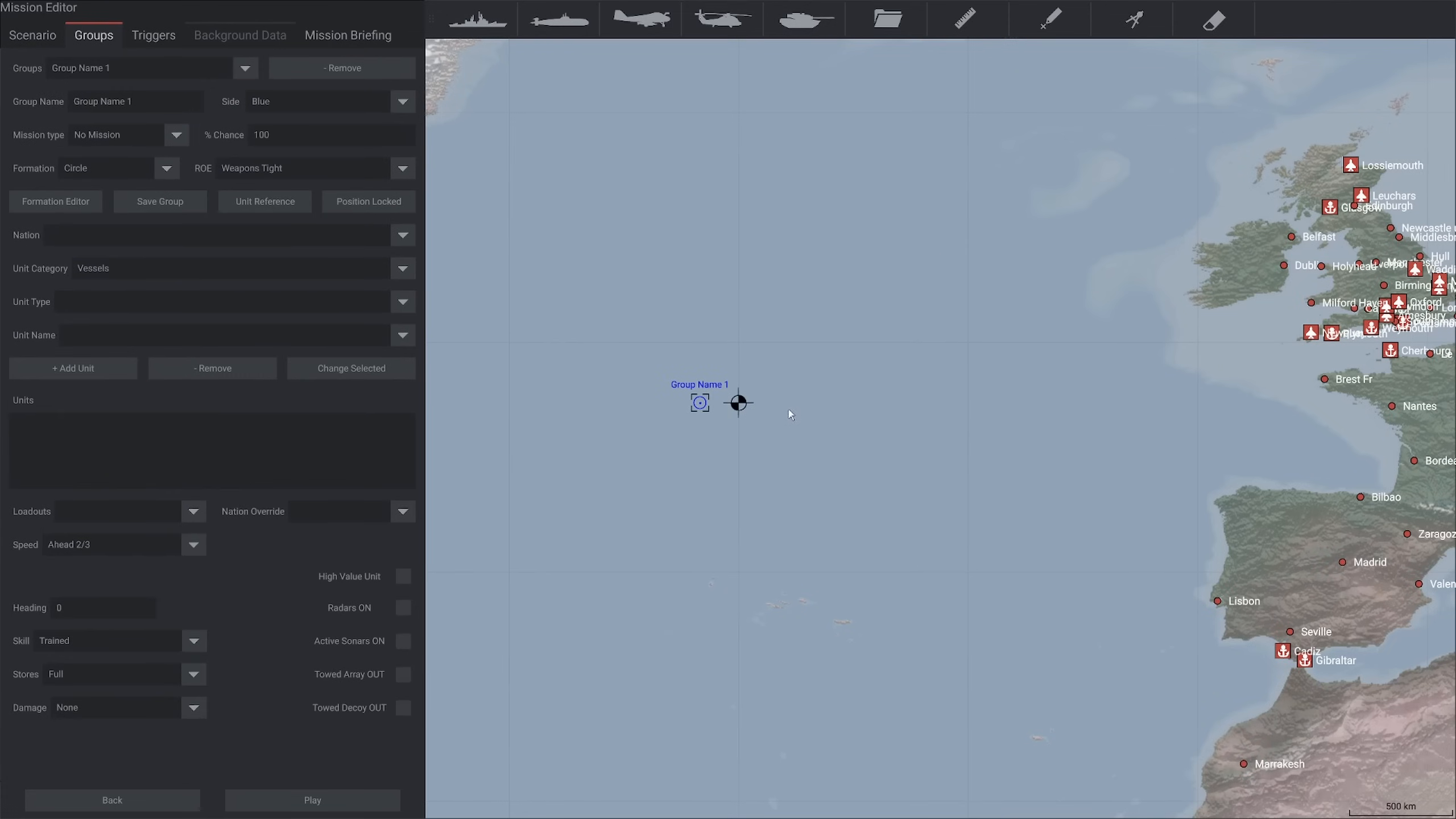
right_click(833, 401)
click(480, 21)
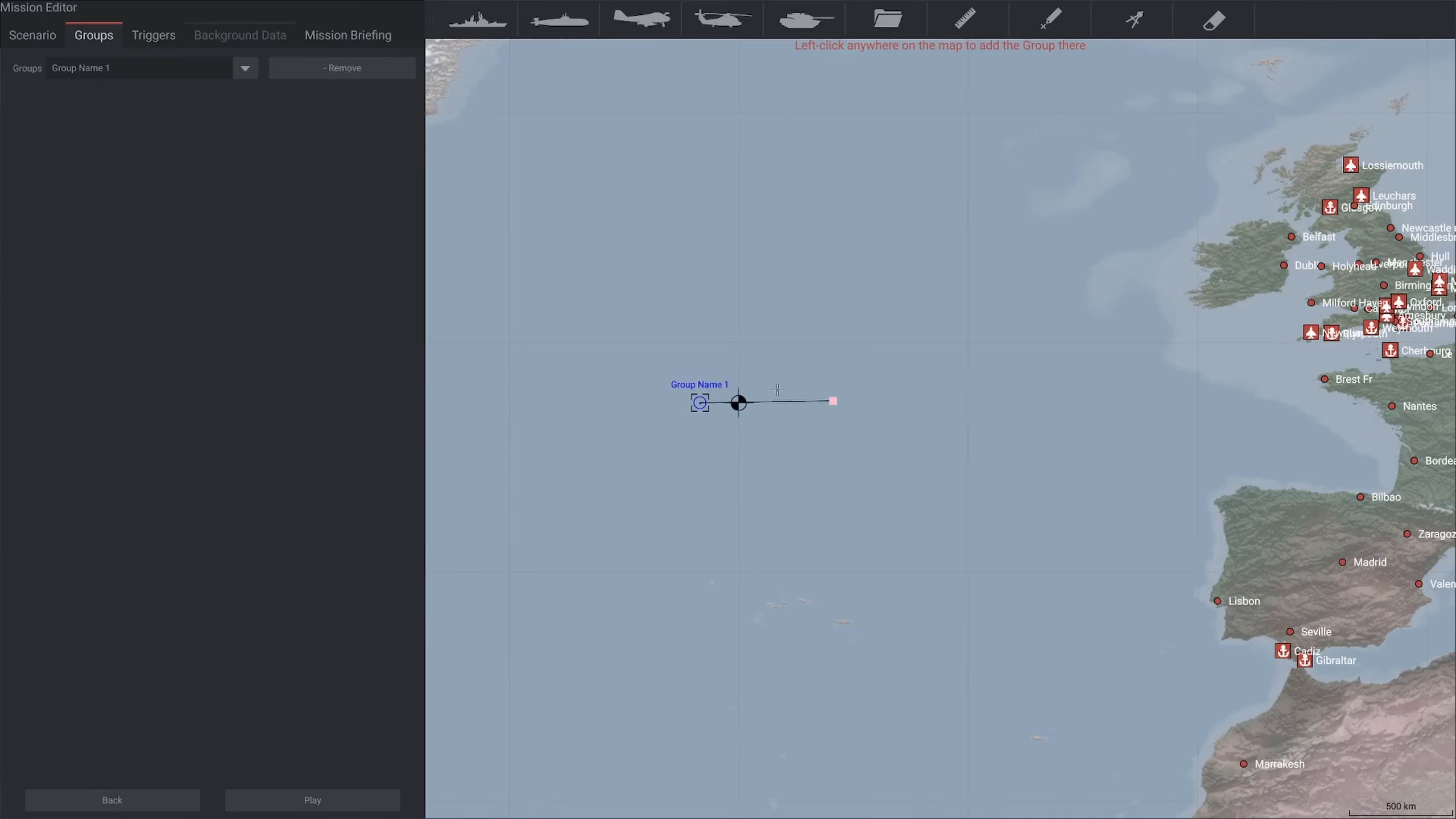
click(808, 403)
right_click(519, 401)
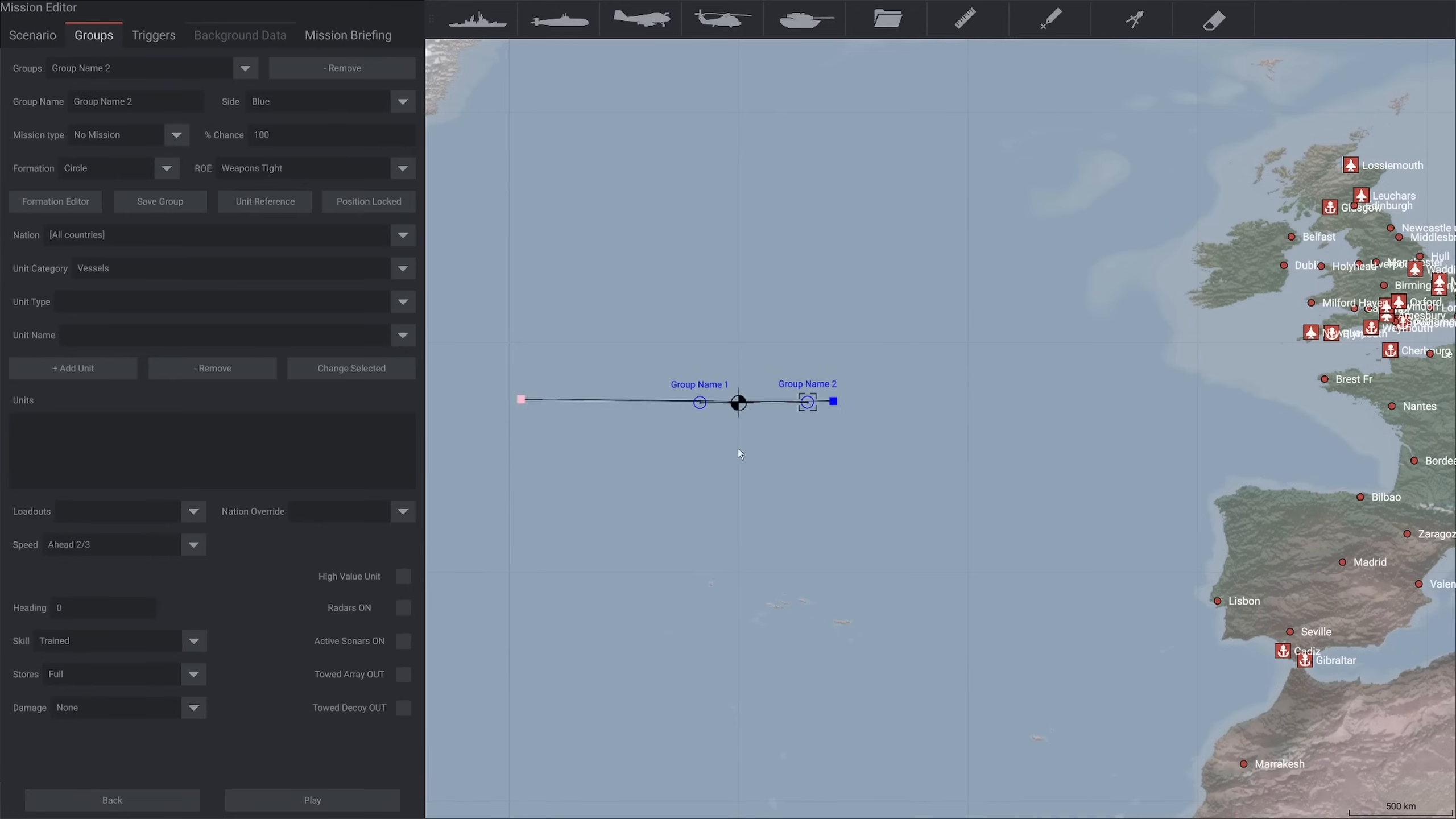
Rename the western vessel group as NATO SAG
scroll(739, 453, up, 3)
drag(752, 402, 730, 470)
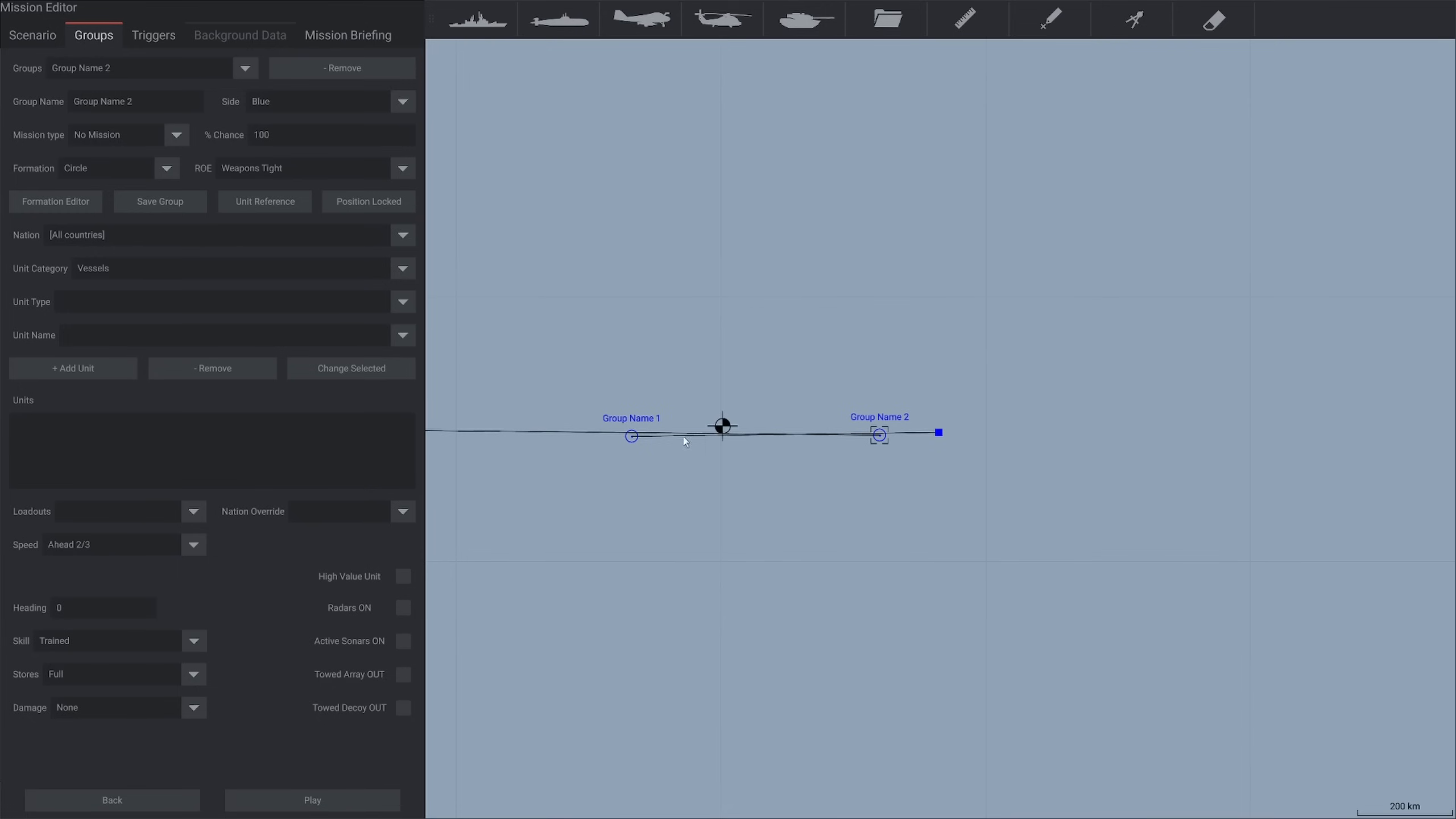
click(632, 440)
key(BackSpace)
key(BackSpace)
key(BackSpace)
key(BackSpace)
key(BackSpace)
key(BackSpace)
key(BackSpace)
key(BackSpace)
key(BackSpace)
key(BackSpace)
key(BackSpace)
key(BackSpace)
text(U)
key(BackSpace)
text(NATO)
click(734, 472)
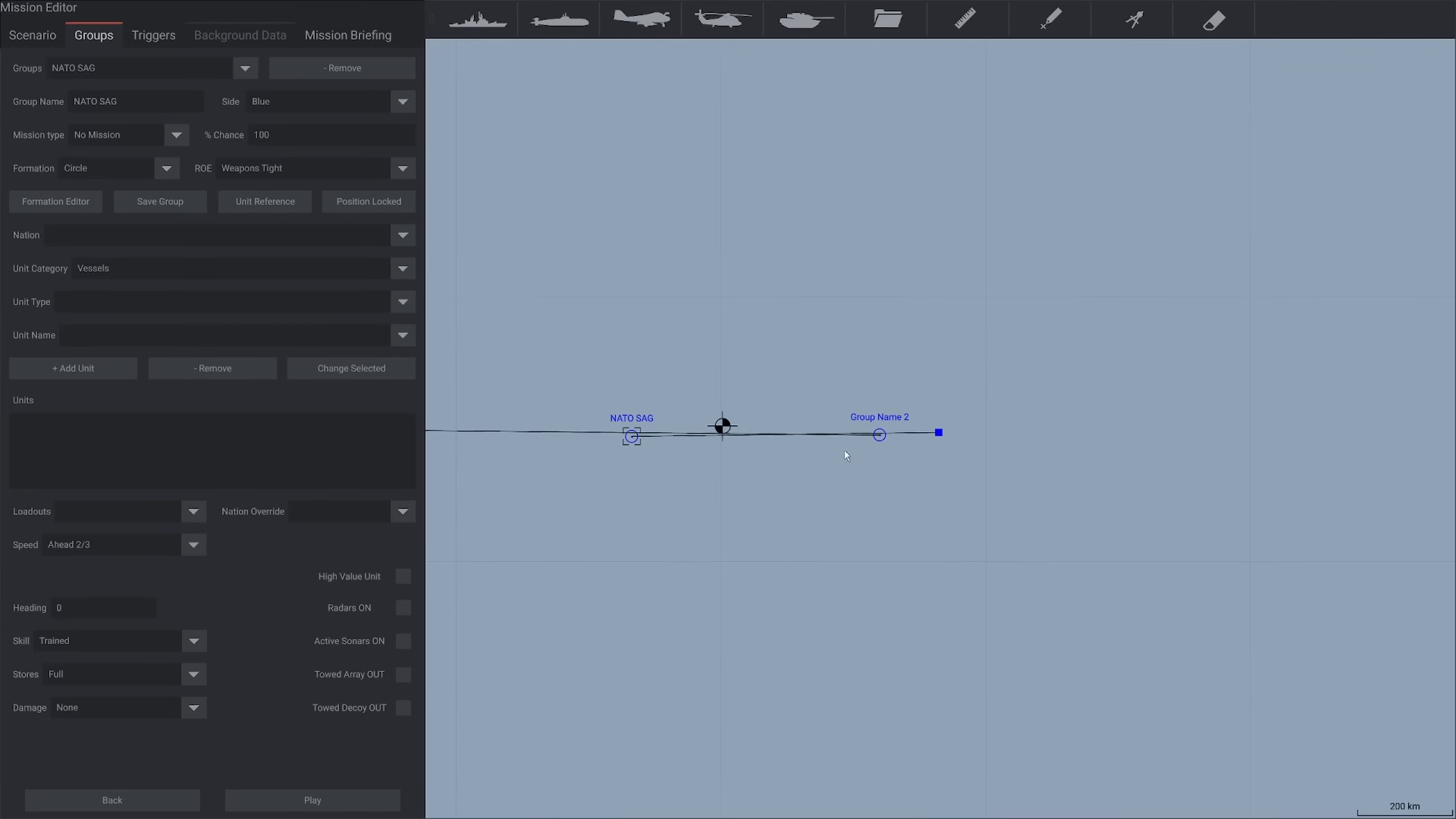
Rename the eastern vessel group as Sov SAG and assign it to the Red side
click(879, 434)
click(171, 103)
text(S)
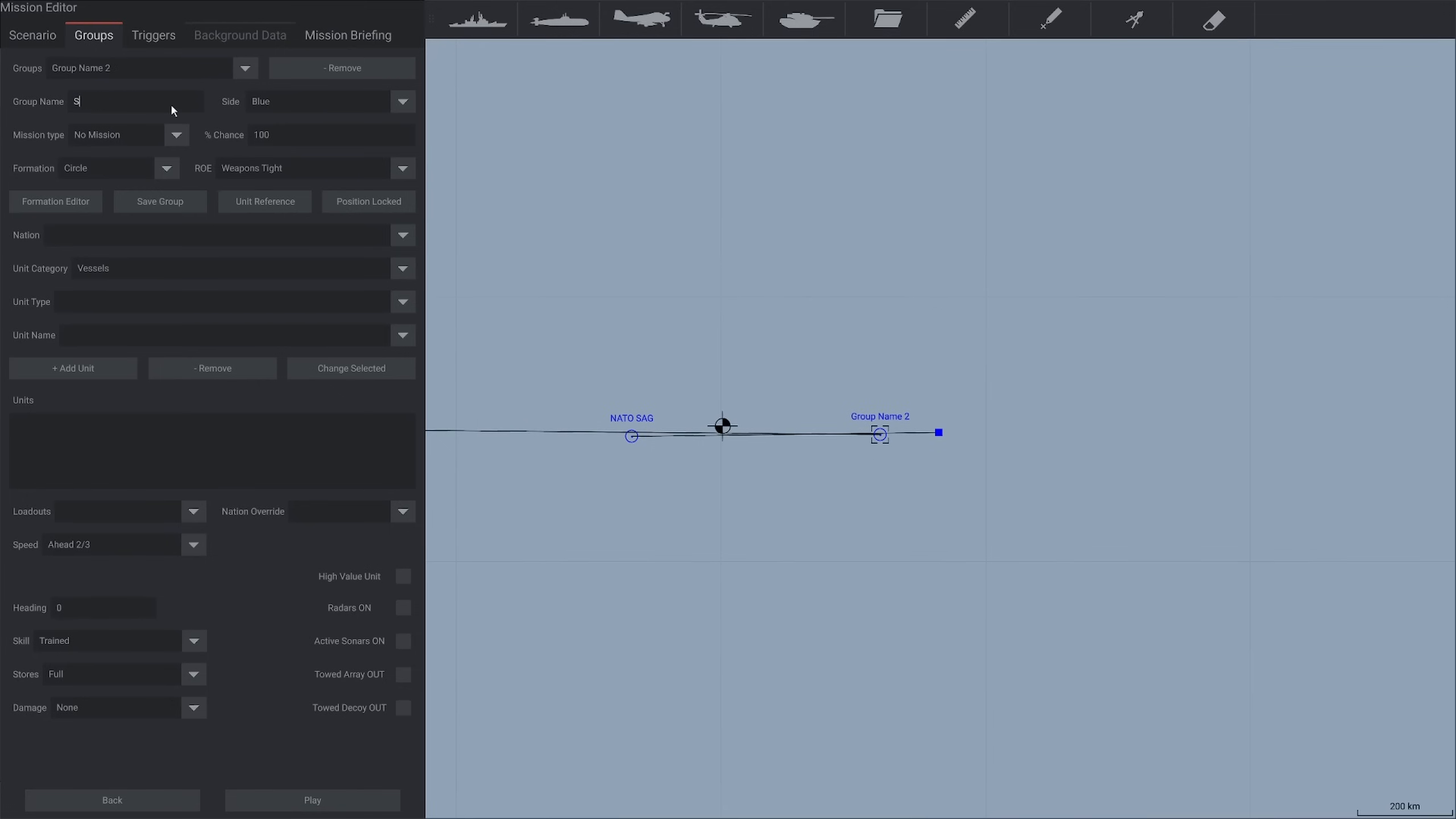
text(ov SAG)
click(320, 100)
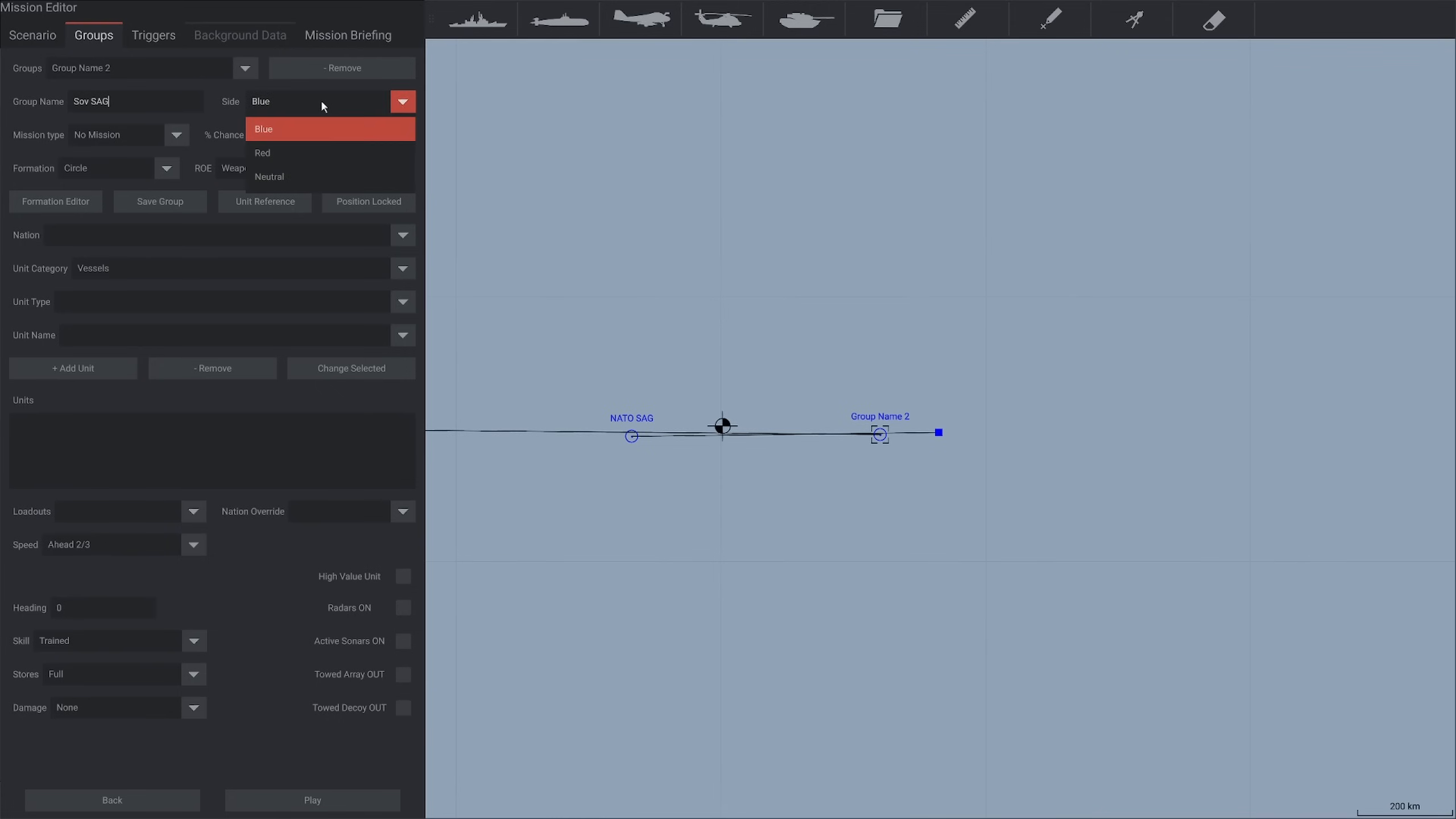
click(308, 153)
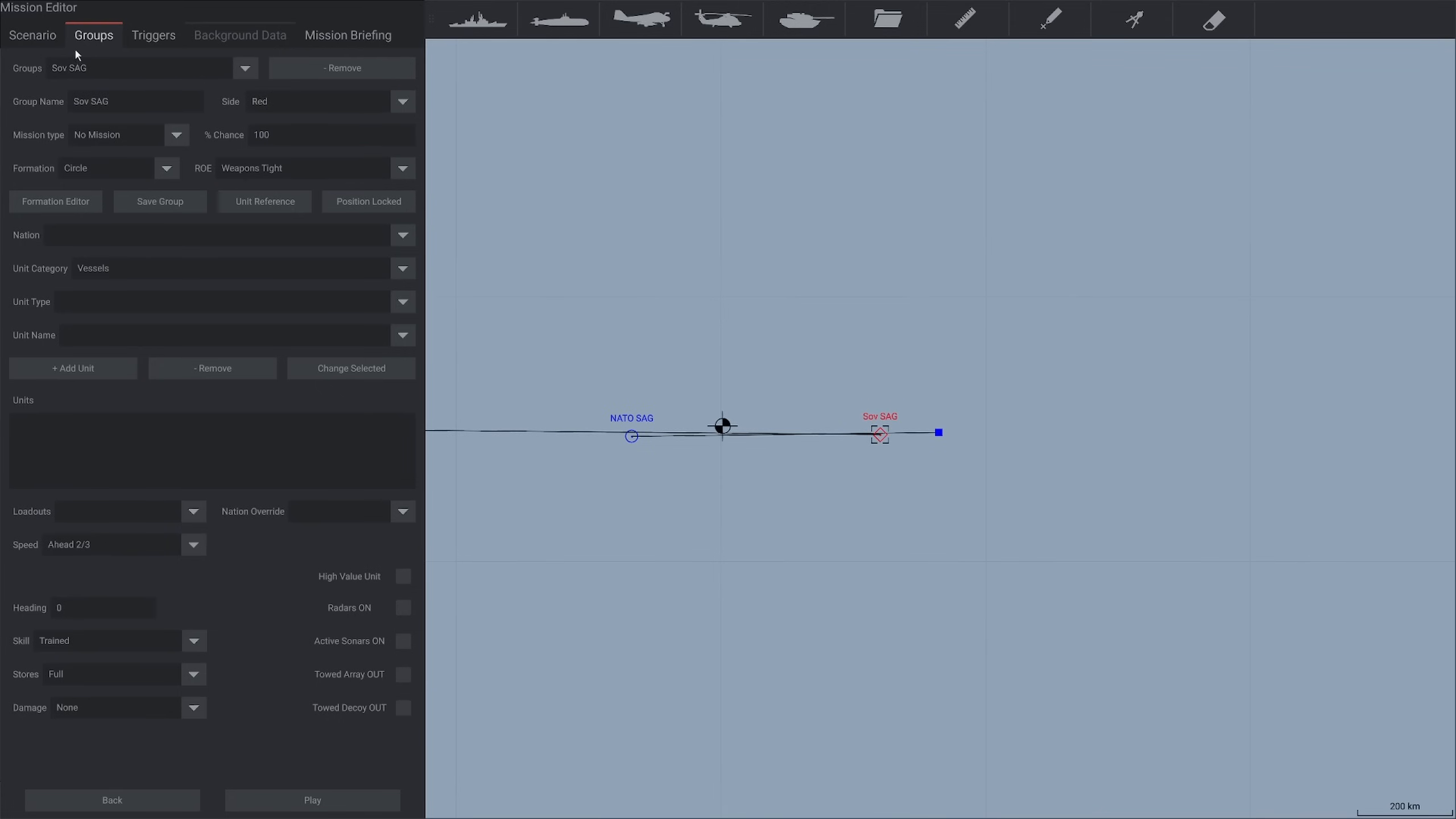
Check the scenario's player side and examine the mission types available for the Sov SAG group
click(33, 37)
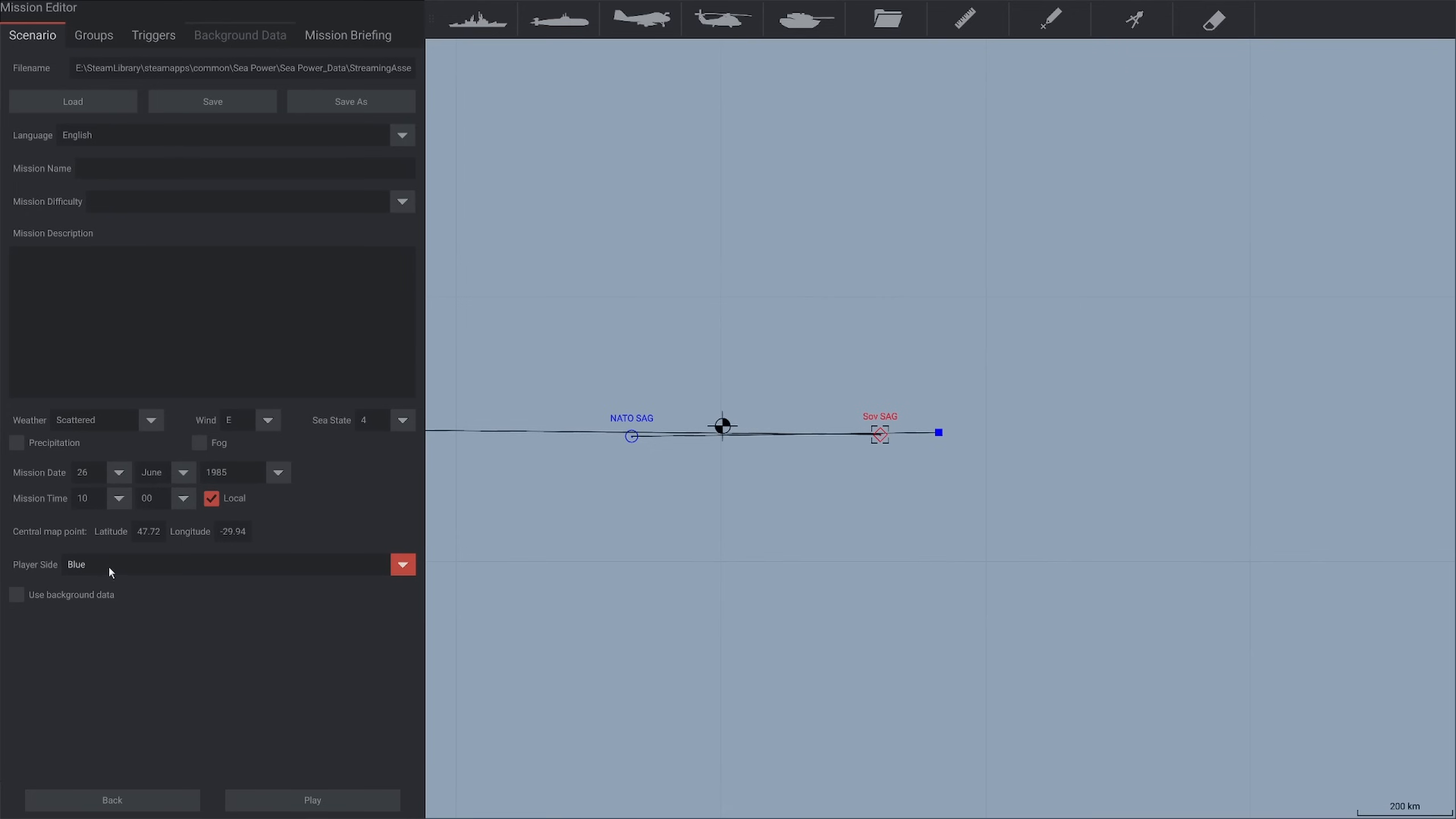
click(98, 37)
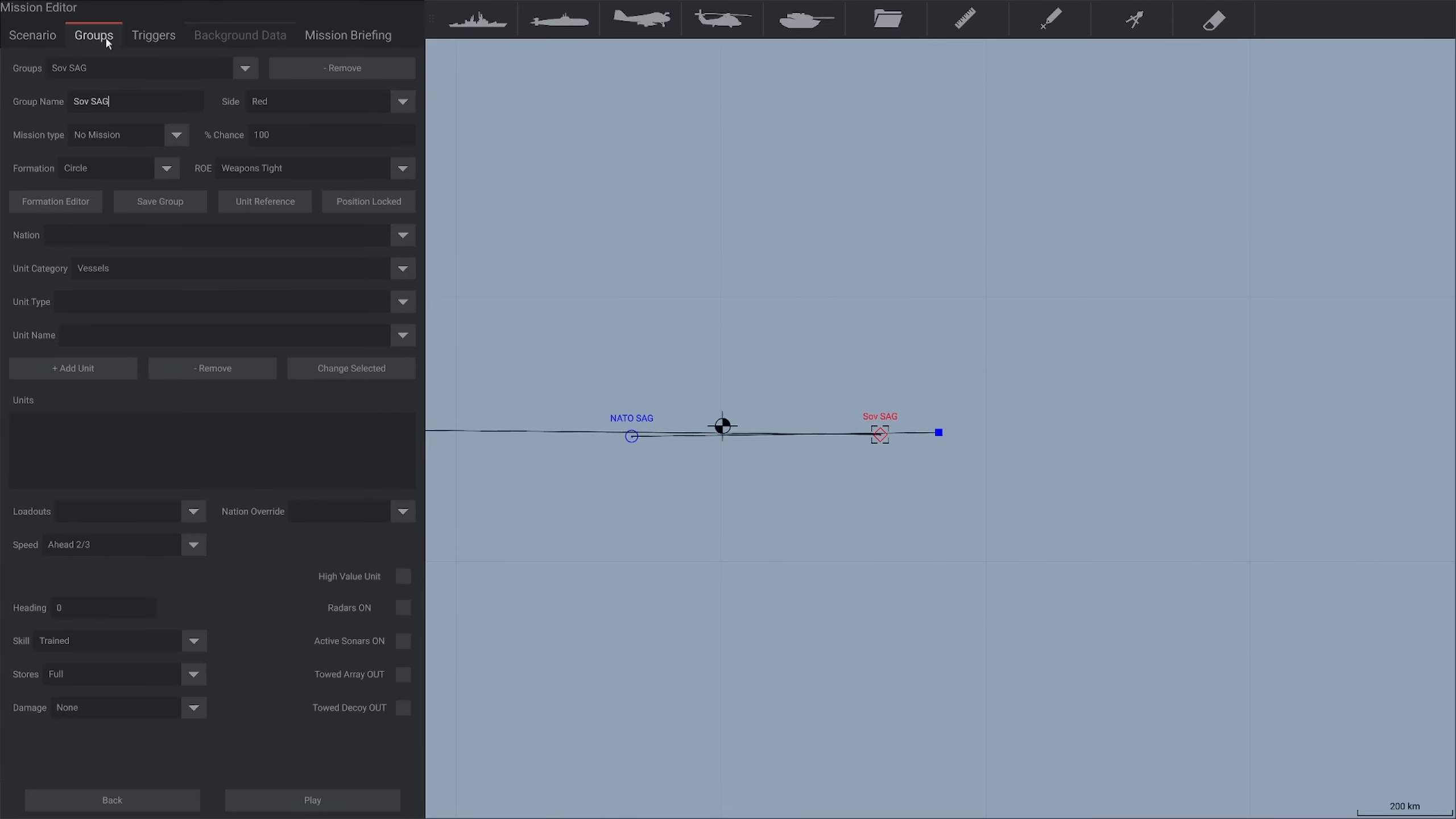
click(172, 139)
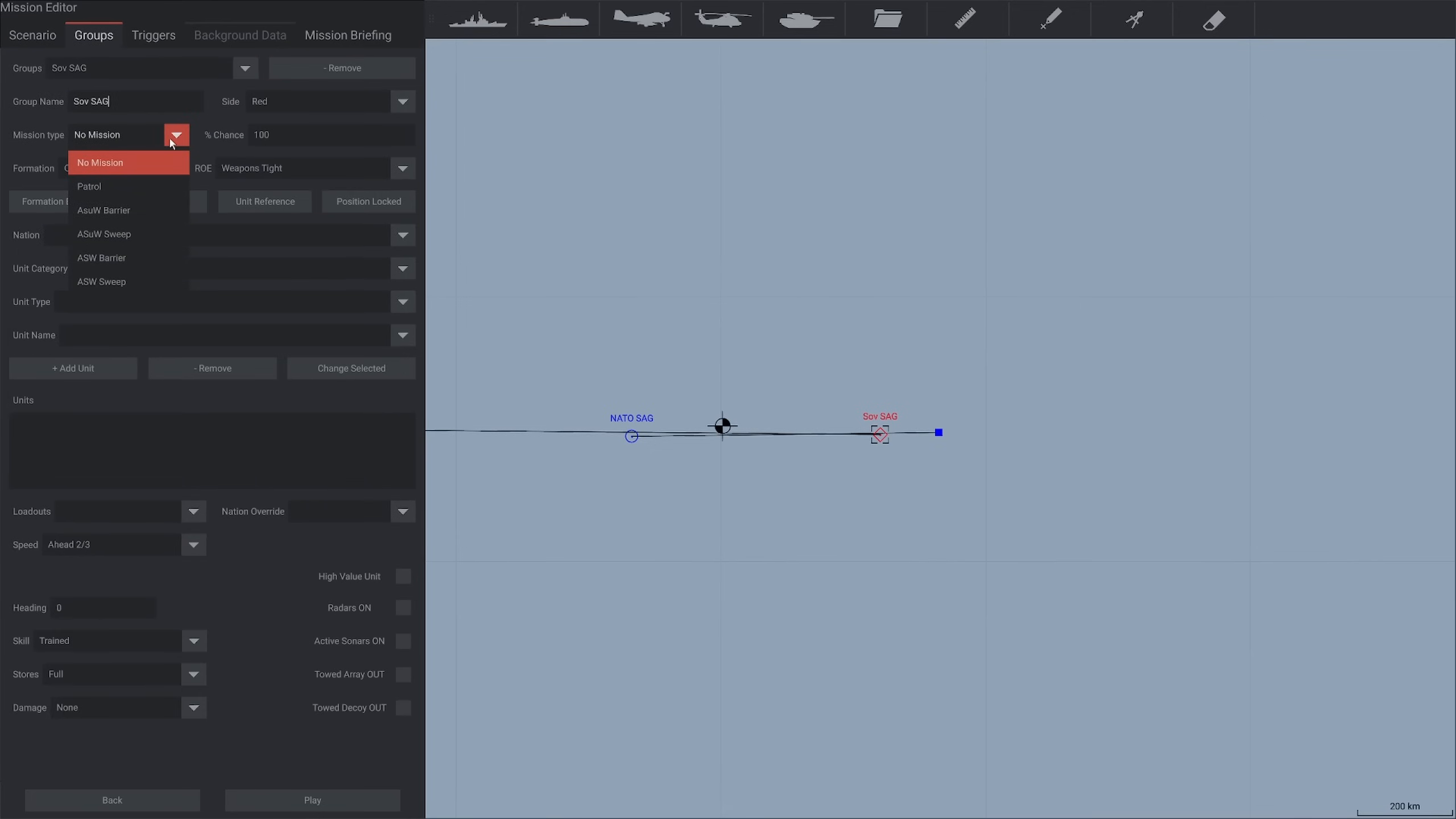
click(187, 140)
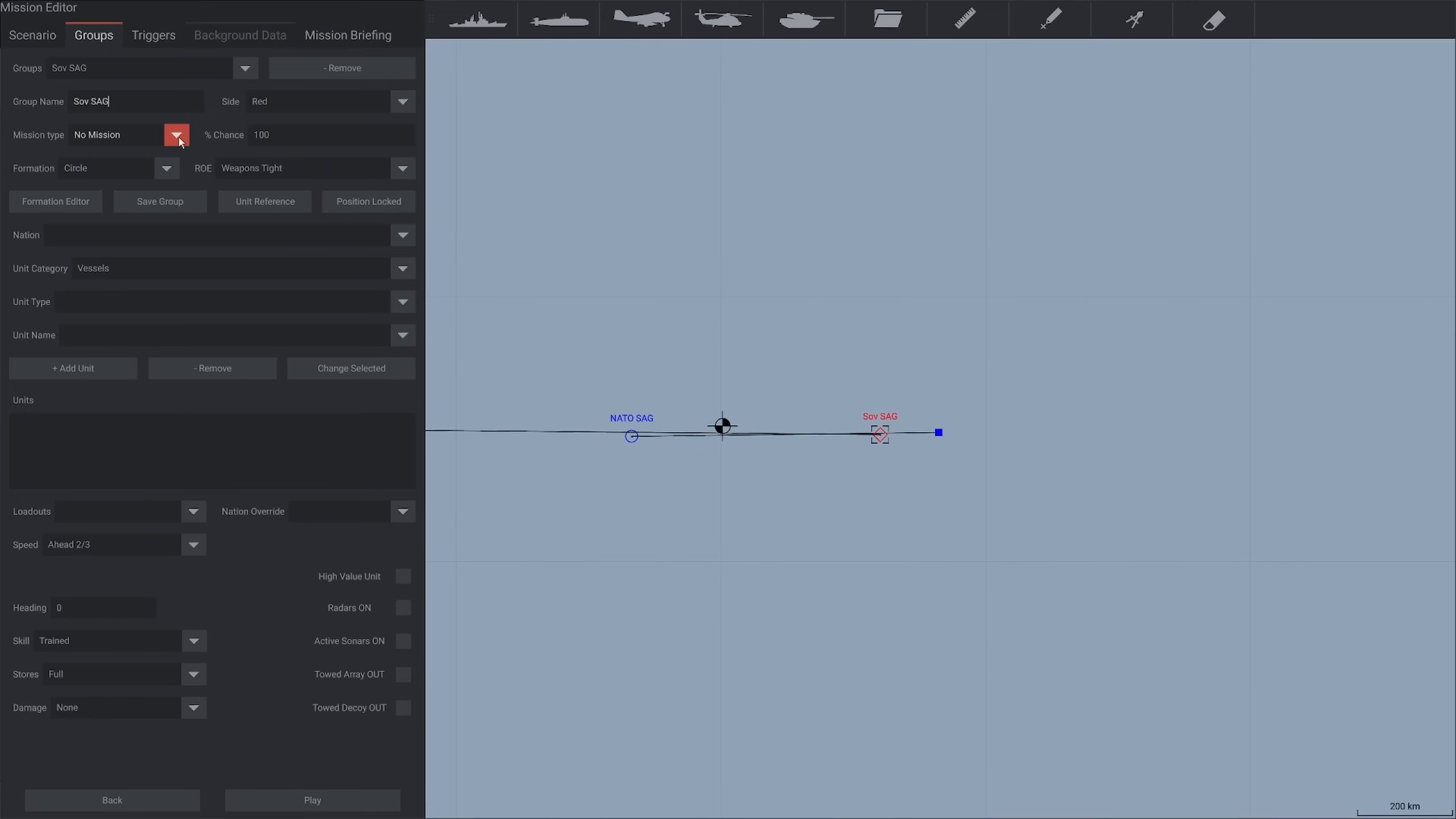
Place a third vessel group northwest of the central map point with a waypoint to the southeast, and set its chance to 50%
click(635, 436)
click(478, 20)
click(690, 376)
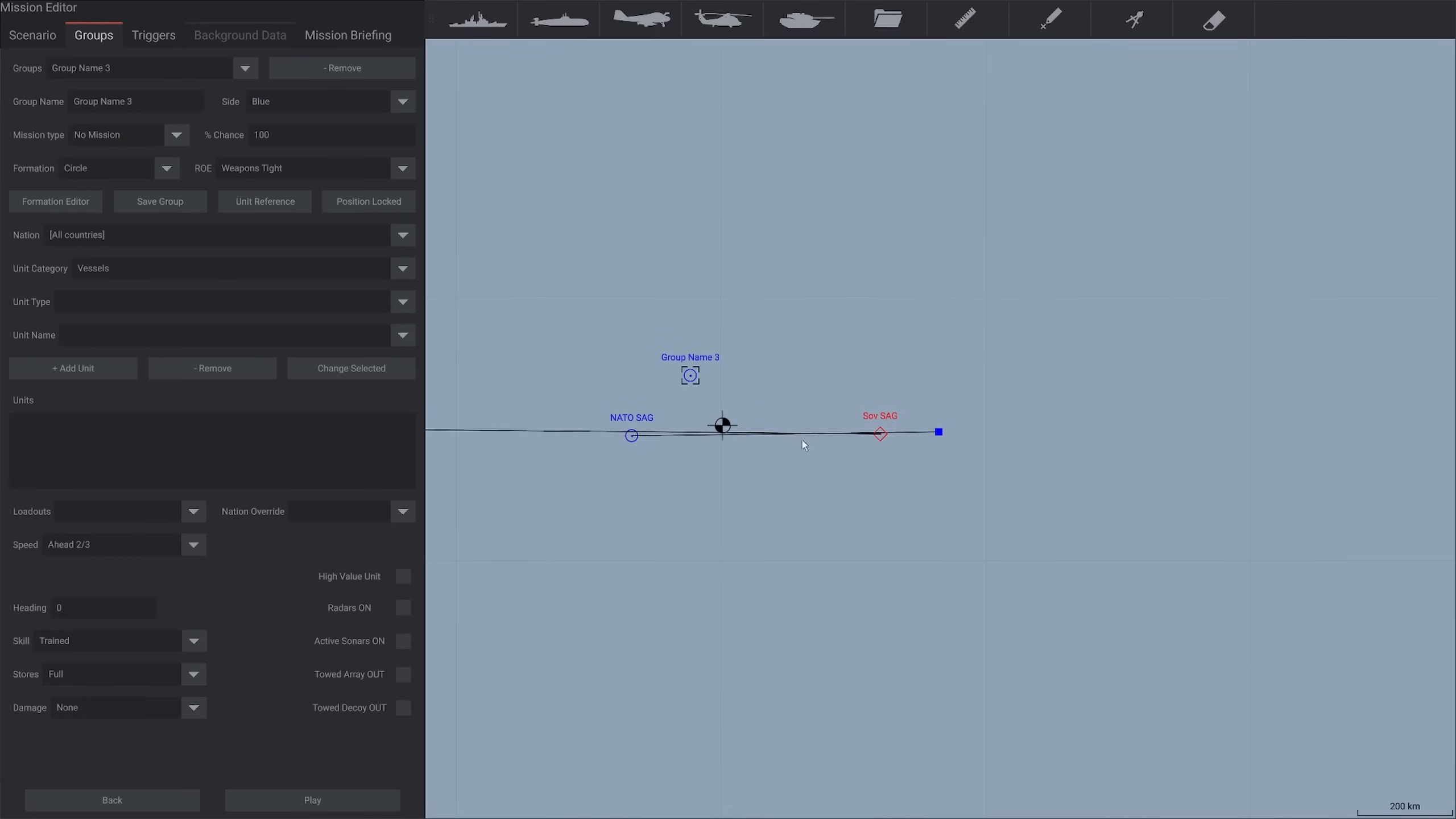
click(824, 449)
click(216, 134)
text(50)
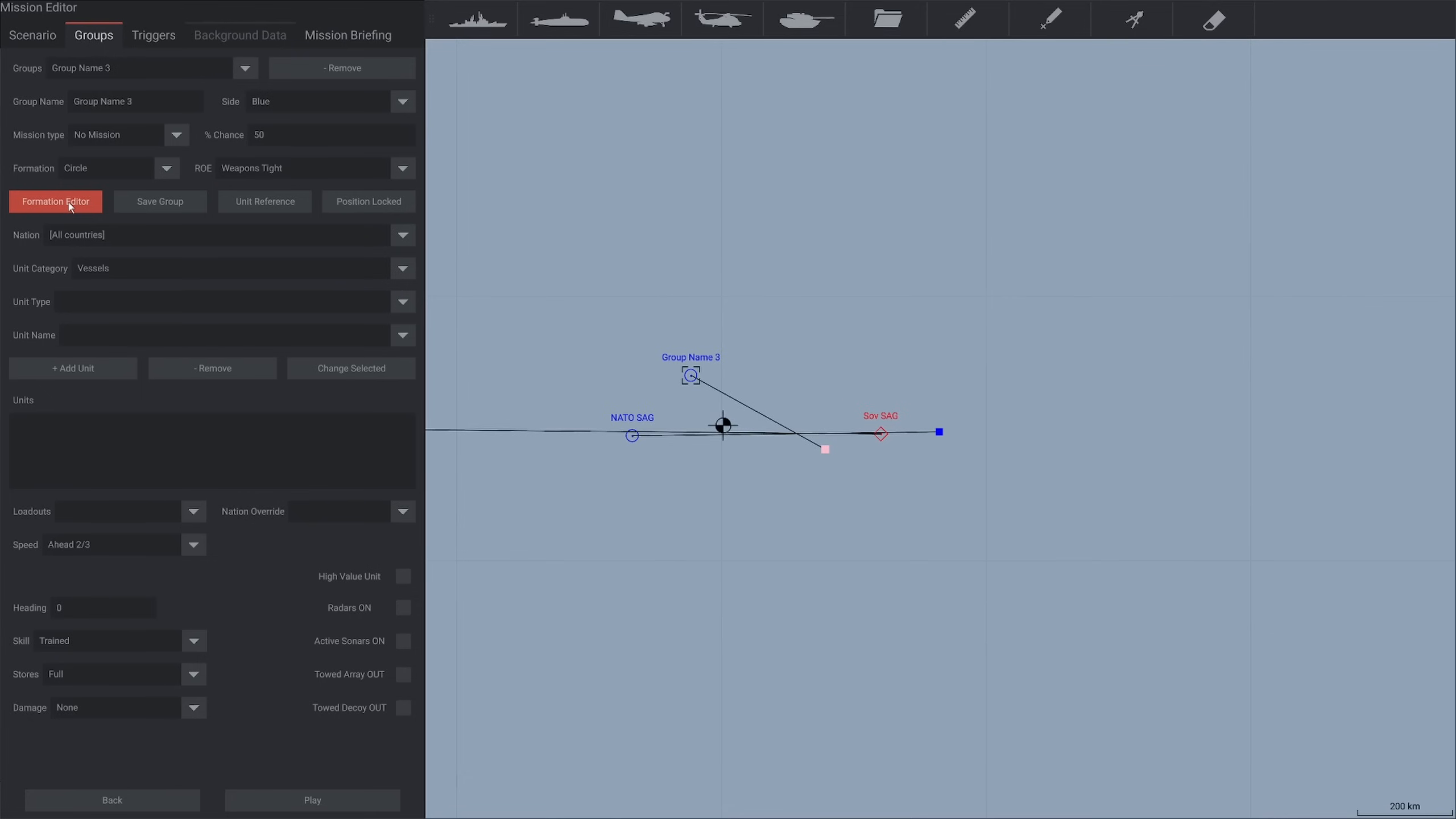
Remove the third vessel group and add a USA Forrestal-class aircraft carrier to the NATO SAG group
click(342, 68)
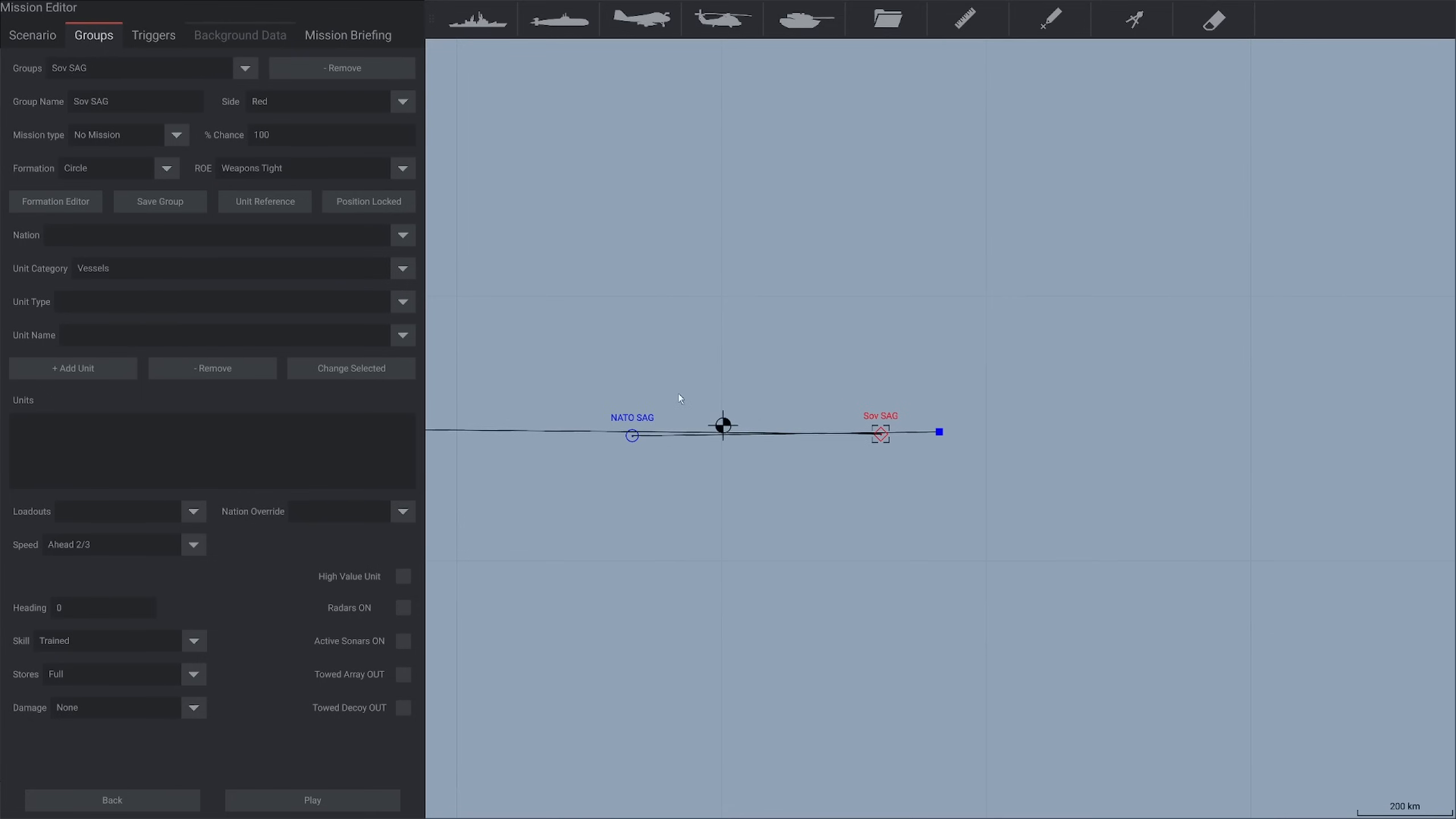
click(628, 437)
click(114, 243)
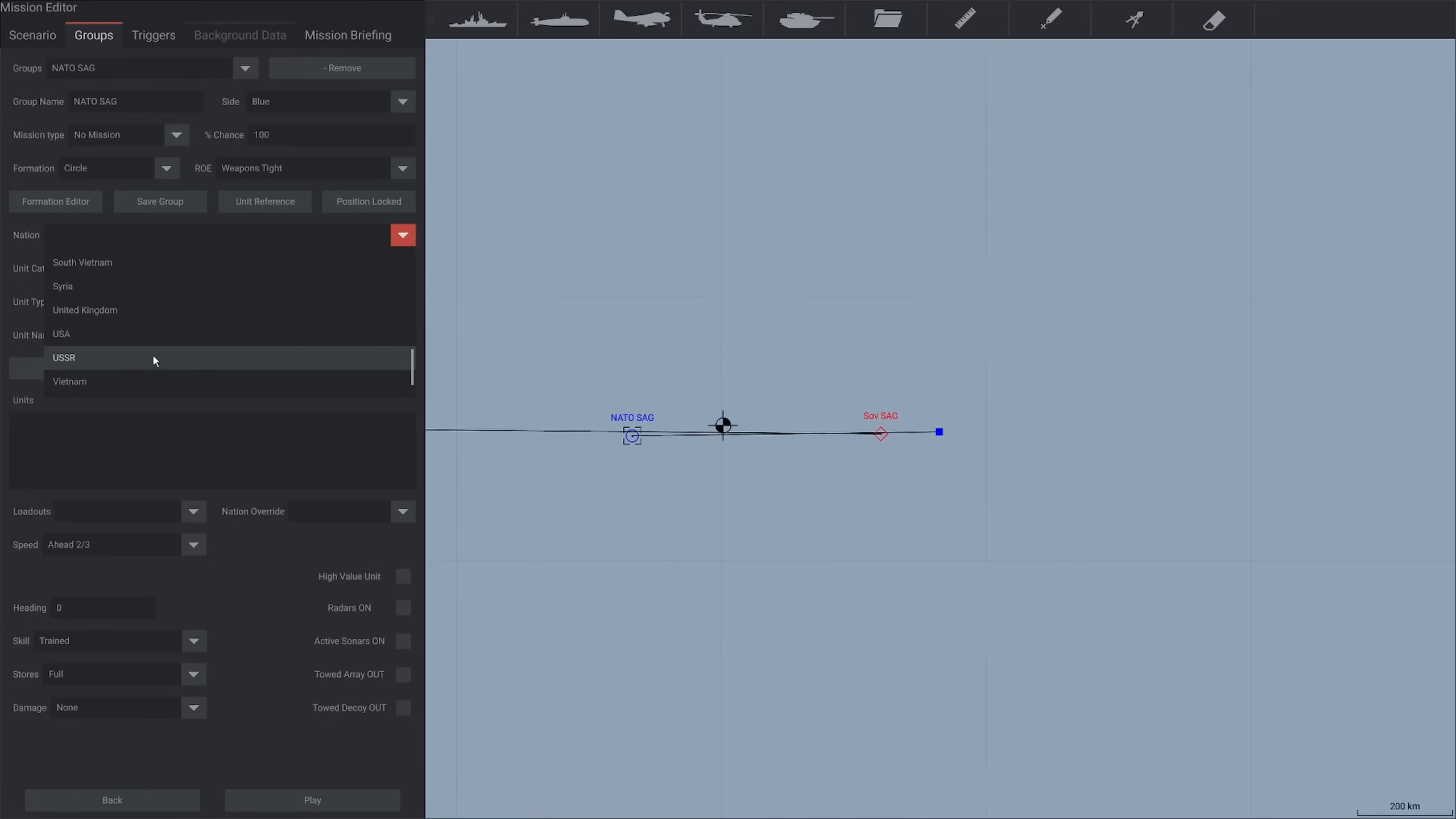
click(136, 336)
click(121, 302)
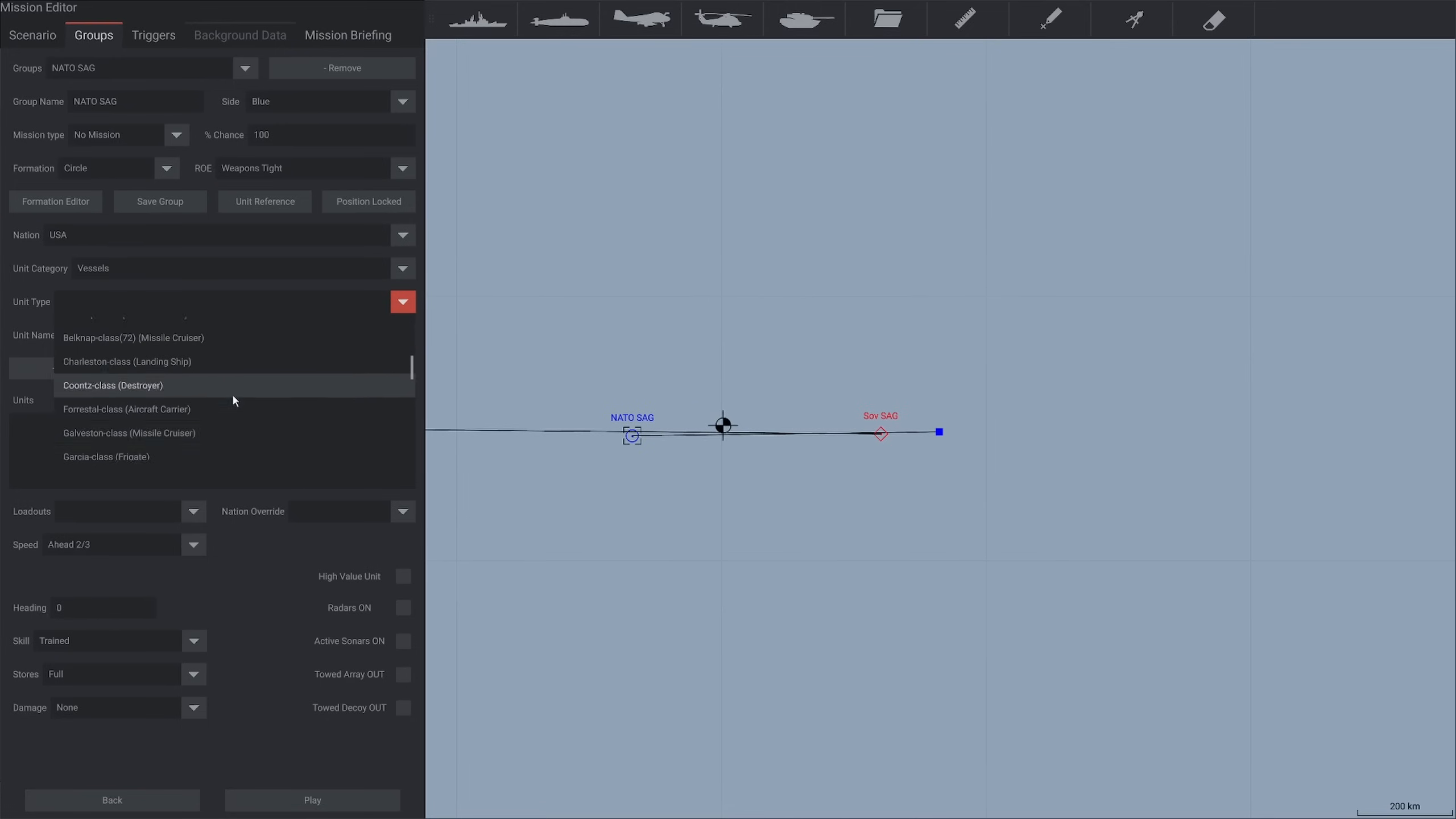
scroll(232, 397, down, 1)
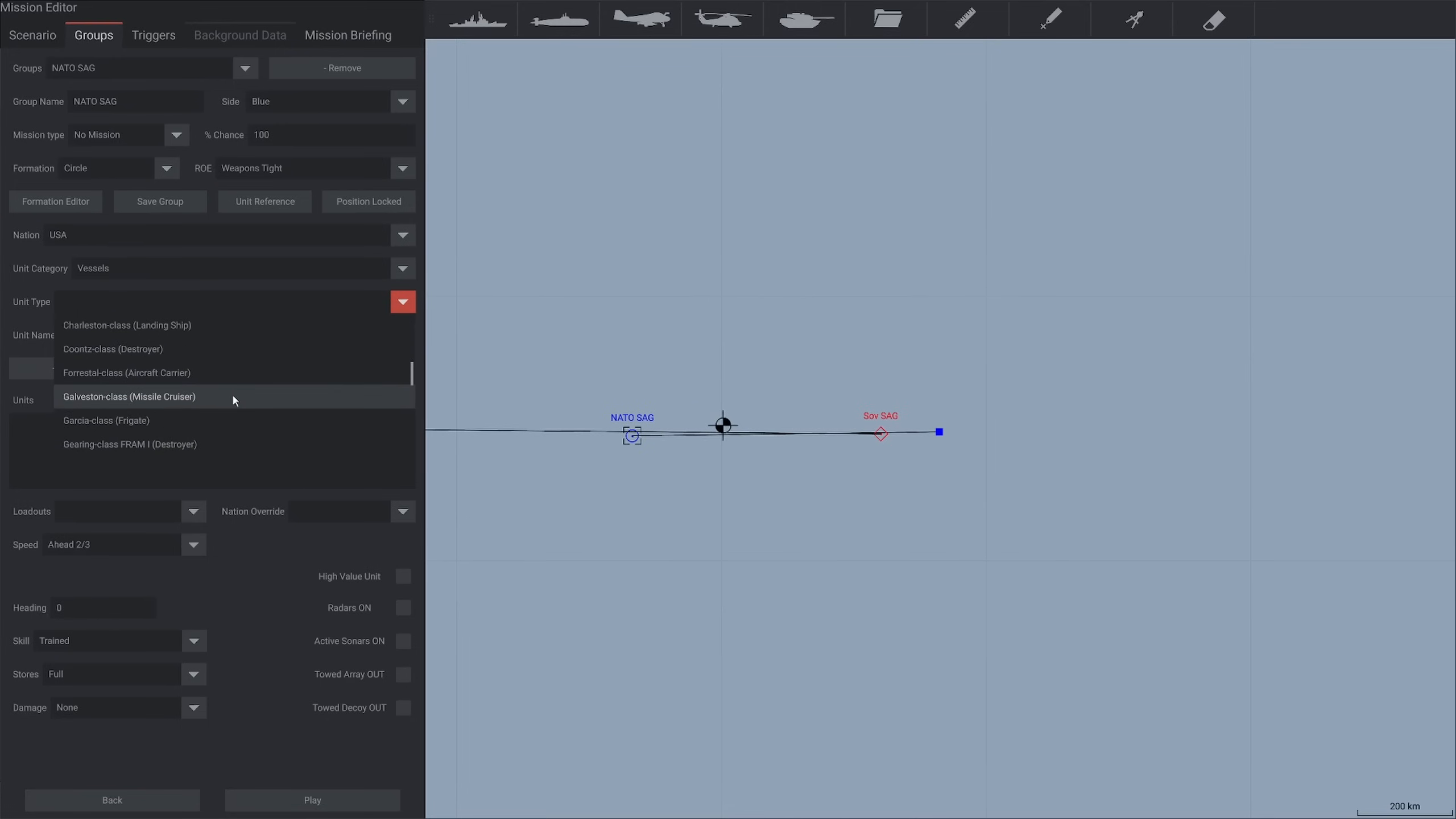
click(207, 373)
click(77, 368)
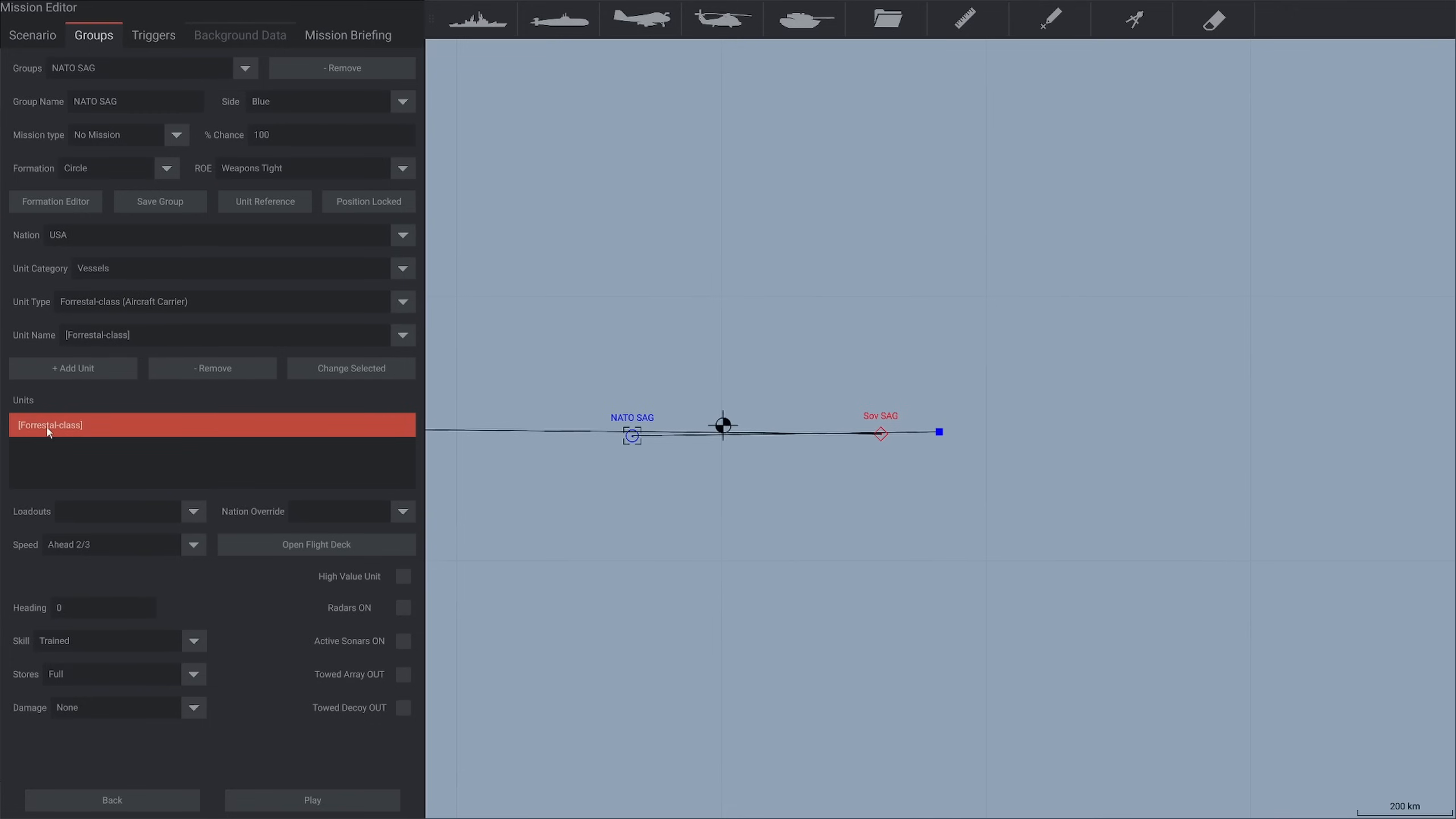
Assign the name Independence CV-62 to the Forrestal-class carrier in NATO SAG
click(403, 335)
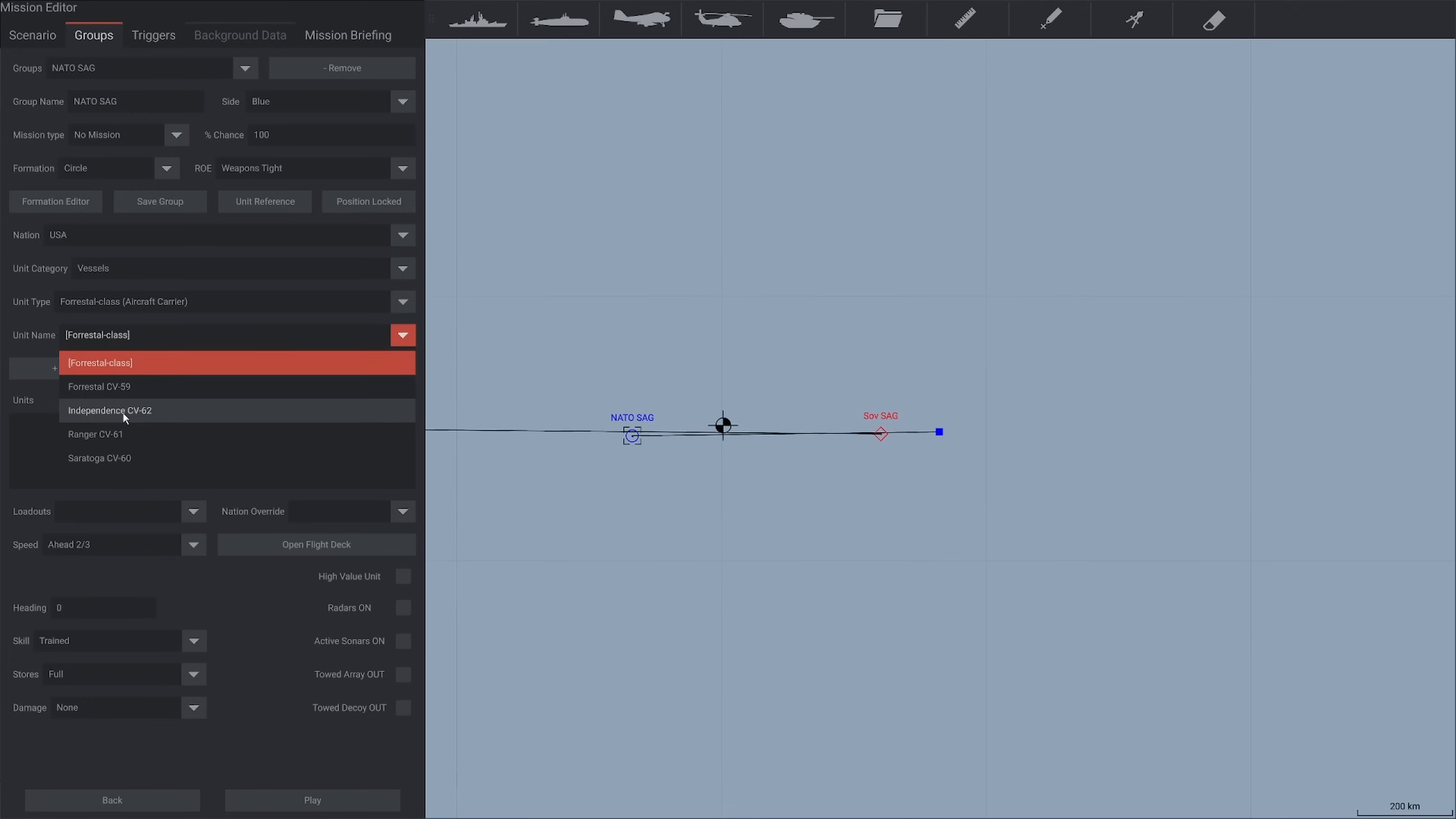
click(116, 411)
click(67, 373)
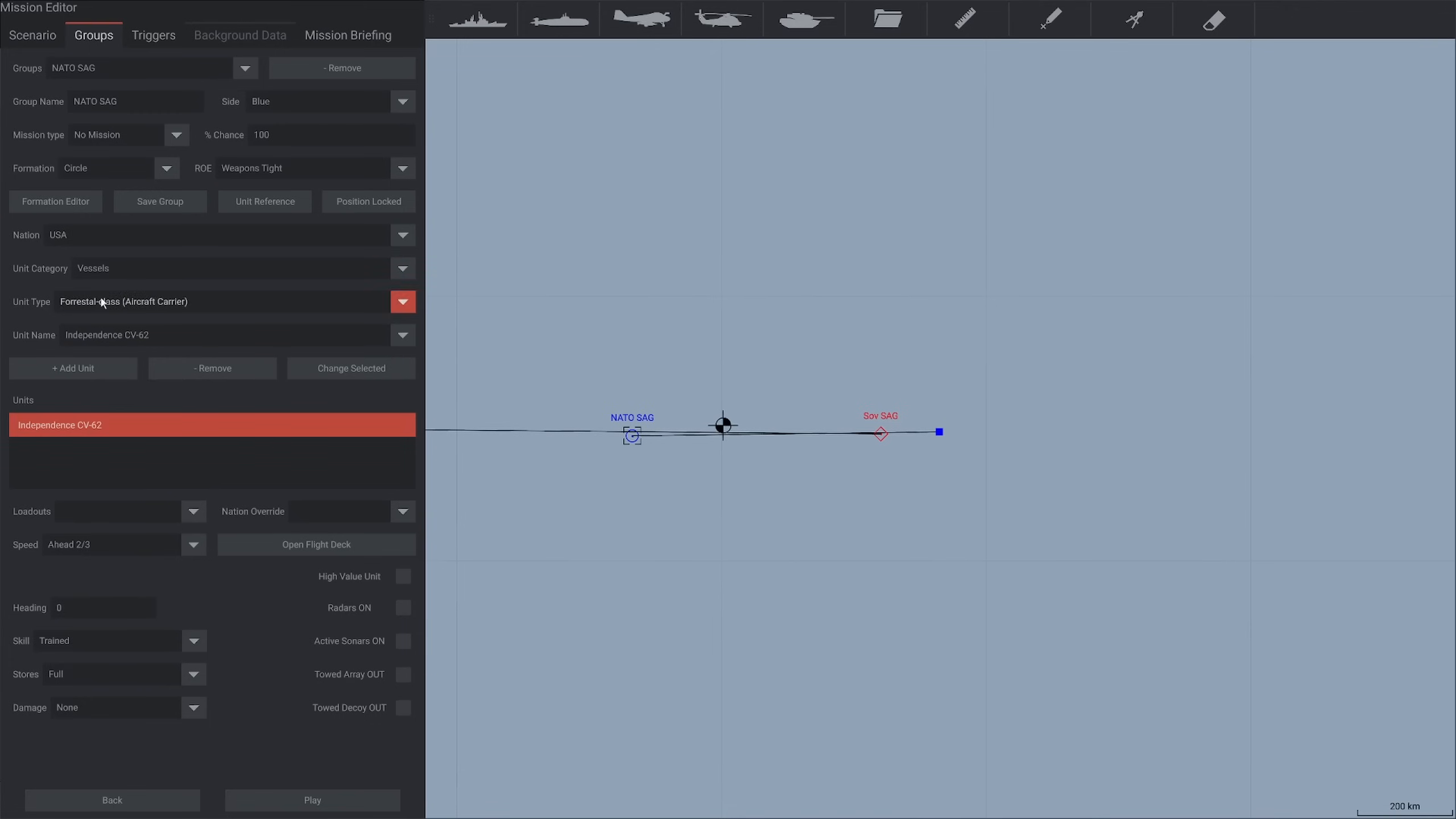
Add the Iowa-class battleship Missouri BB-63 to the NATO SAG group
click(132, 277)
click(131, 290)
click(131, 301)
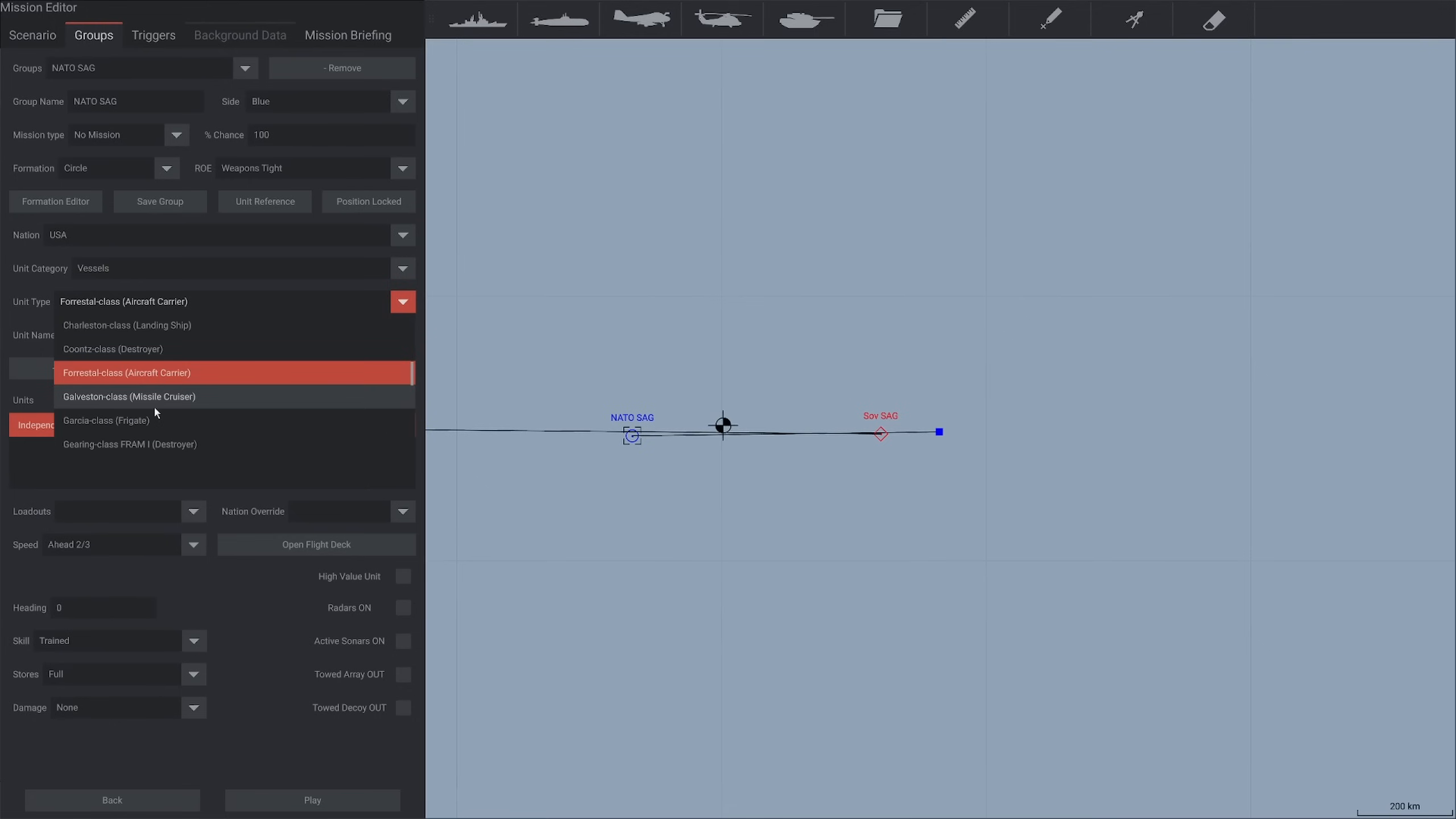
scroll(163, 412, down, 2)
click(168, 414)
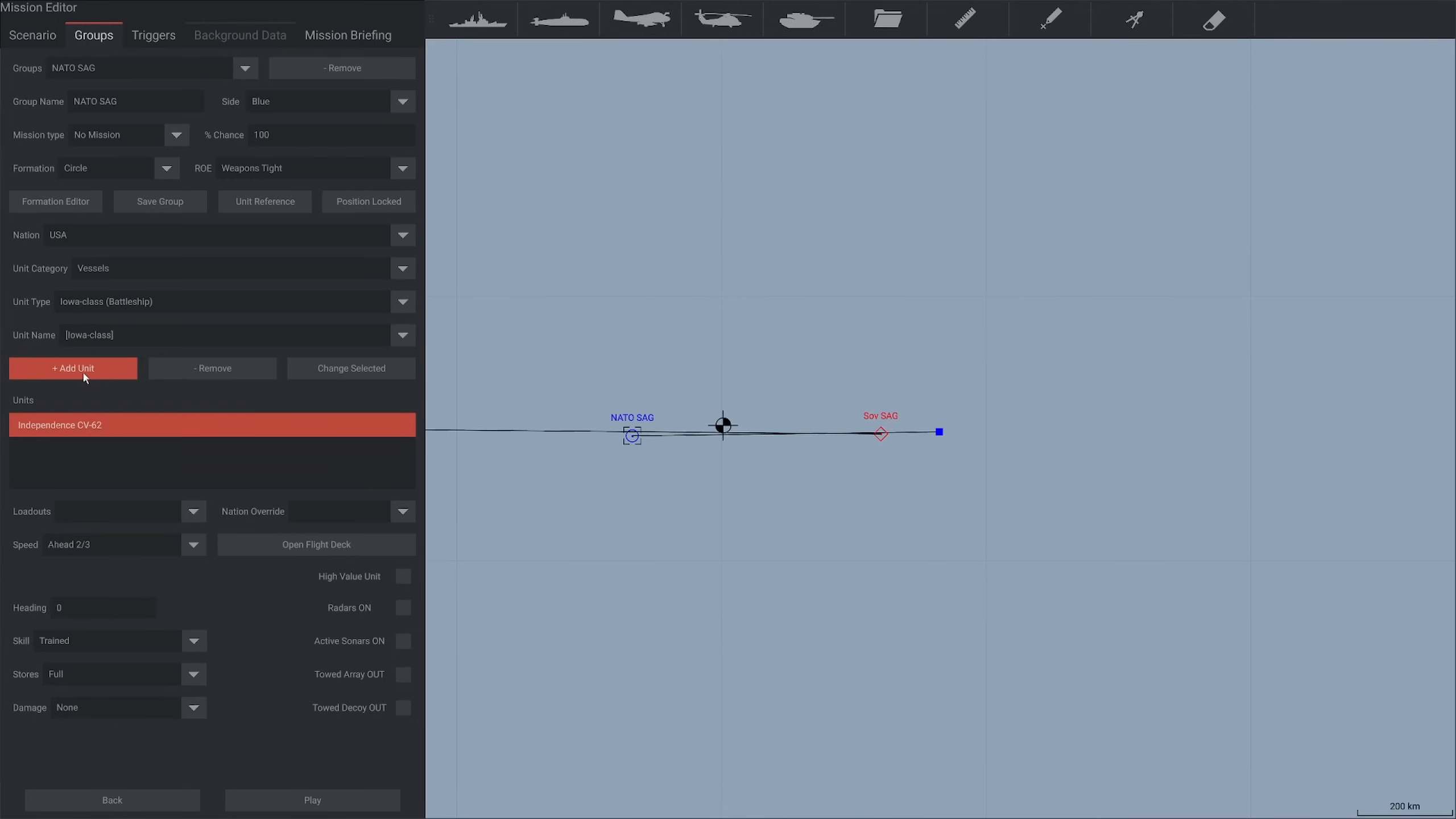
click(115, 335)
click(107, 409)
click(77, 374)
click(152, 303)
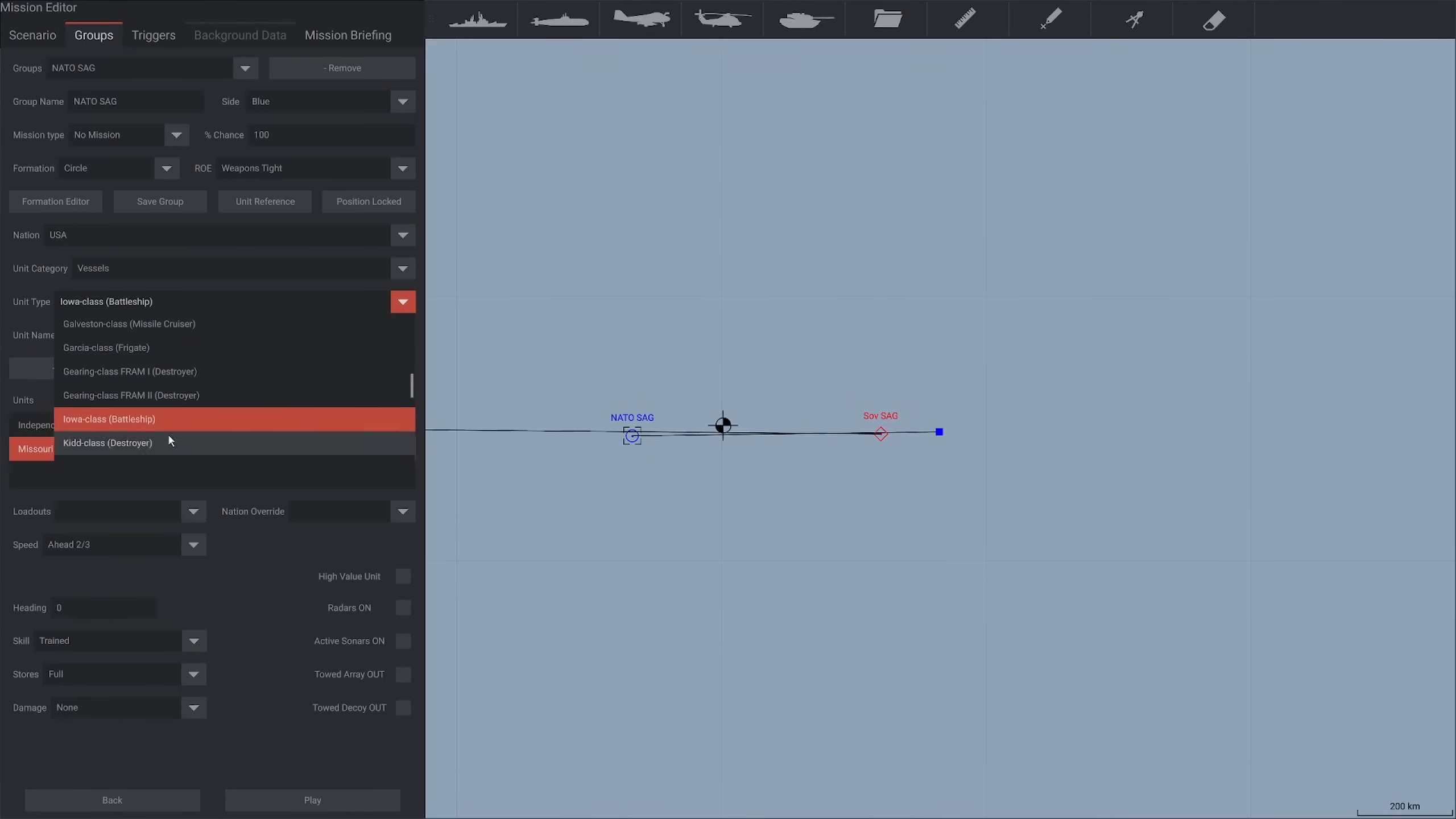
scroll(167, 432, down, 2)
click(164, 442)
click(73, 373)
click(128, 332)
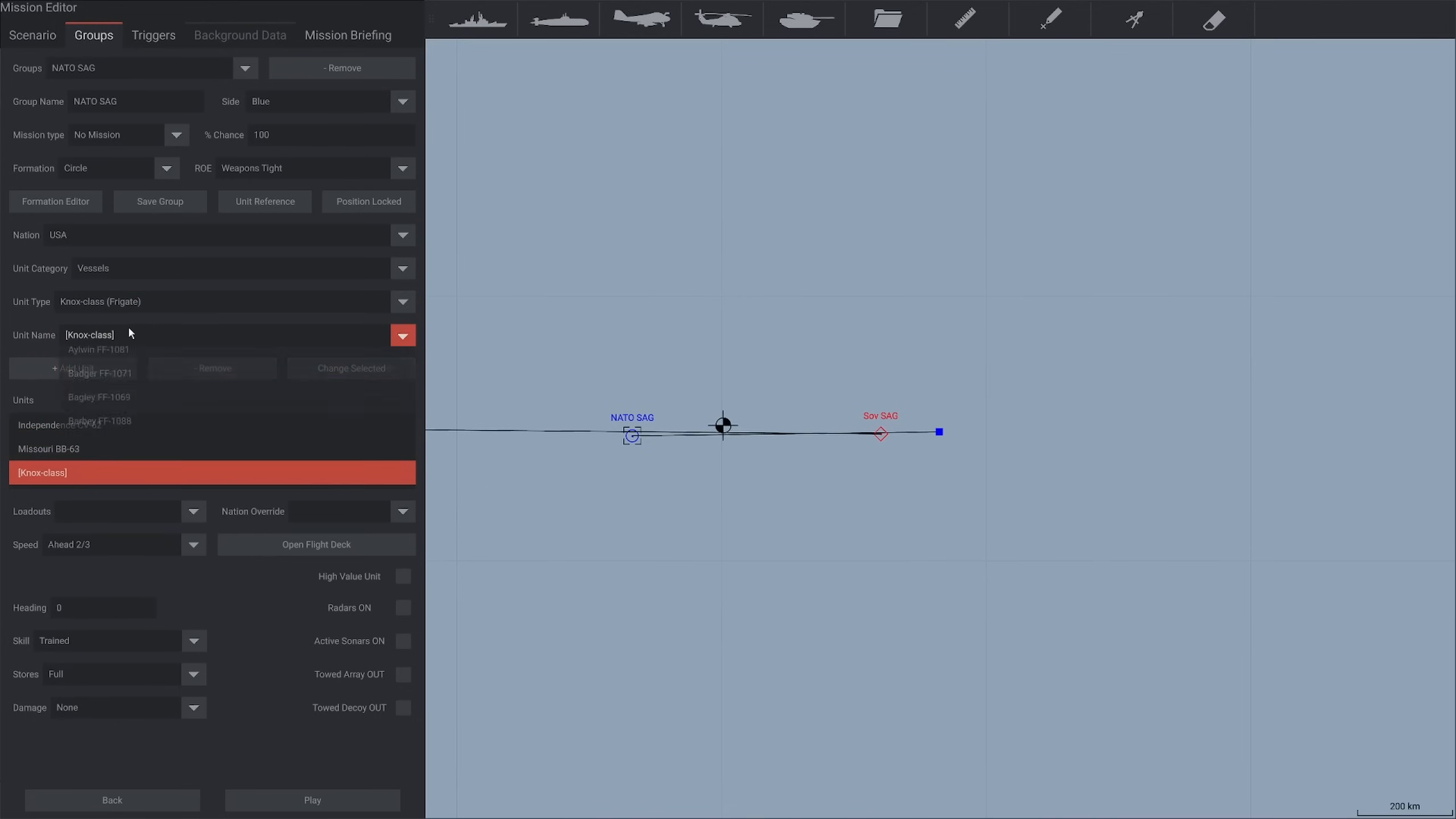
click(113, 391)
click(211, 368)
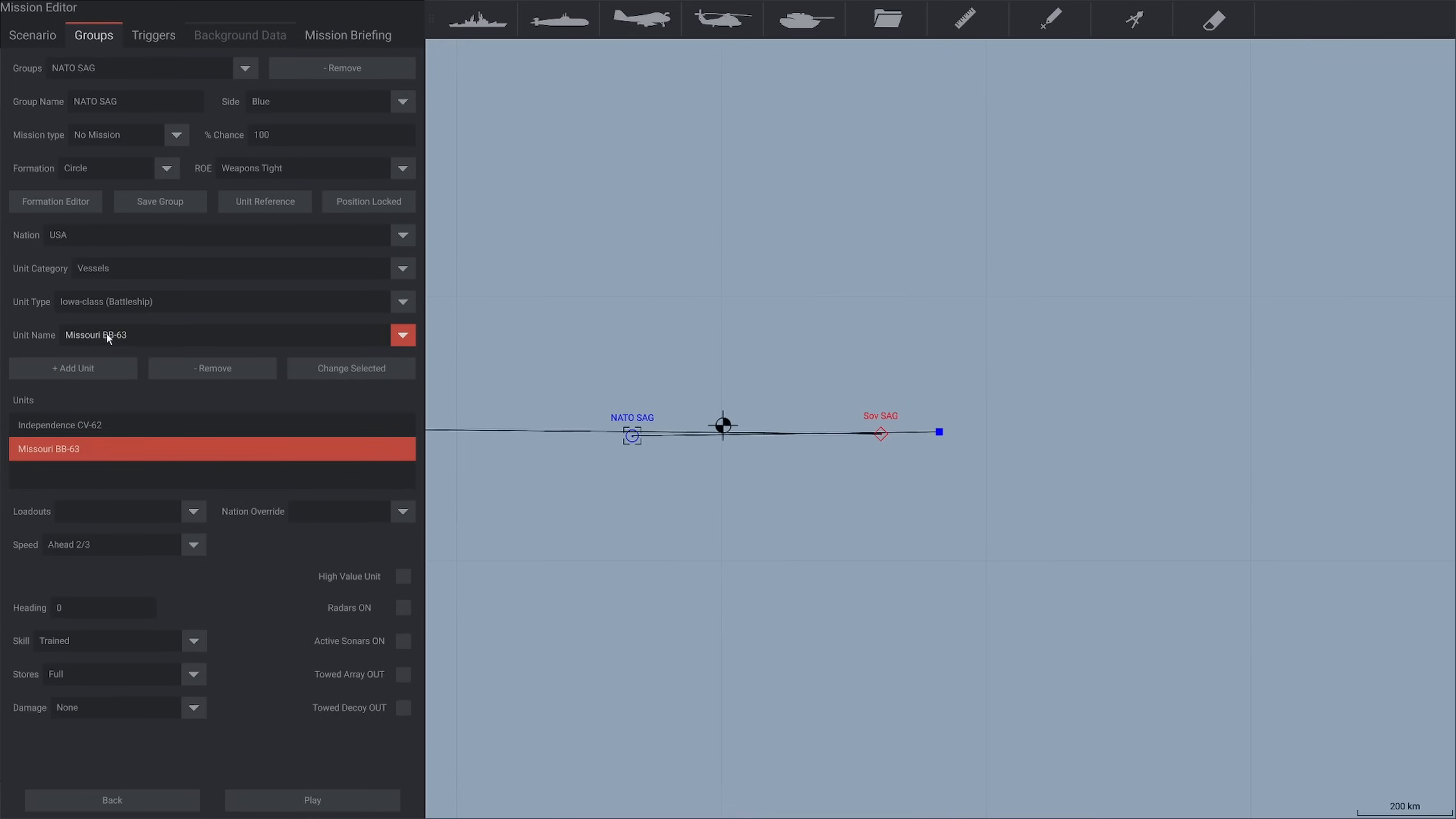
Add the Knox-class frigates Badger FF-1071 and Barbey FF-1088 to the NATO SAG group
click(109, 301)
click(120, 442)
click(98, 340)
click(117, 431)
click(97, 363)
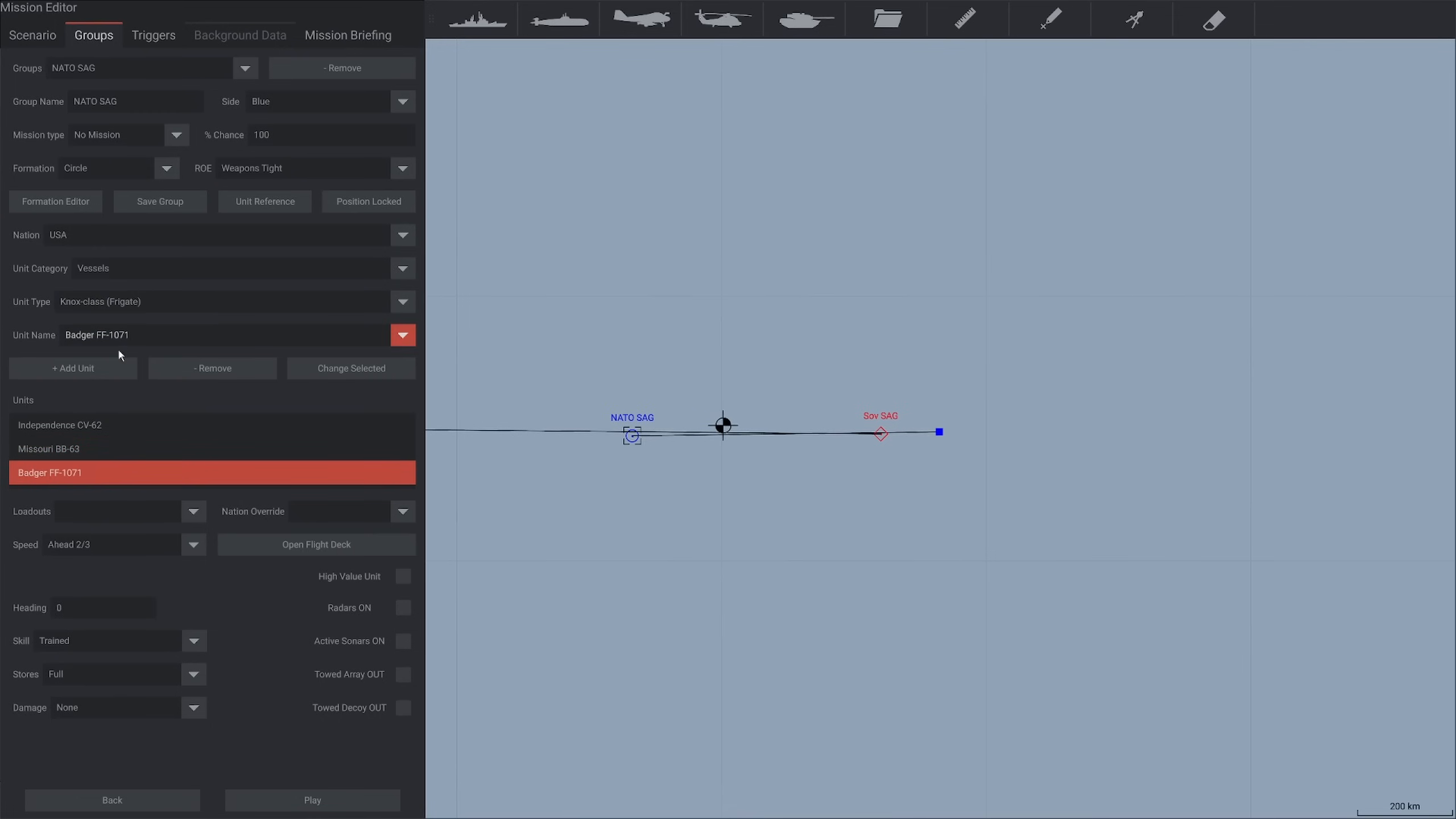
click(117, 338)
click(136, 472)
click(70, 373)
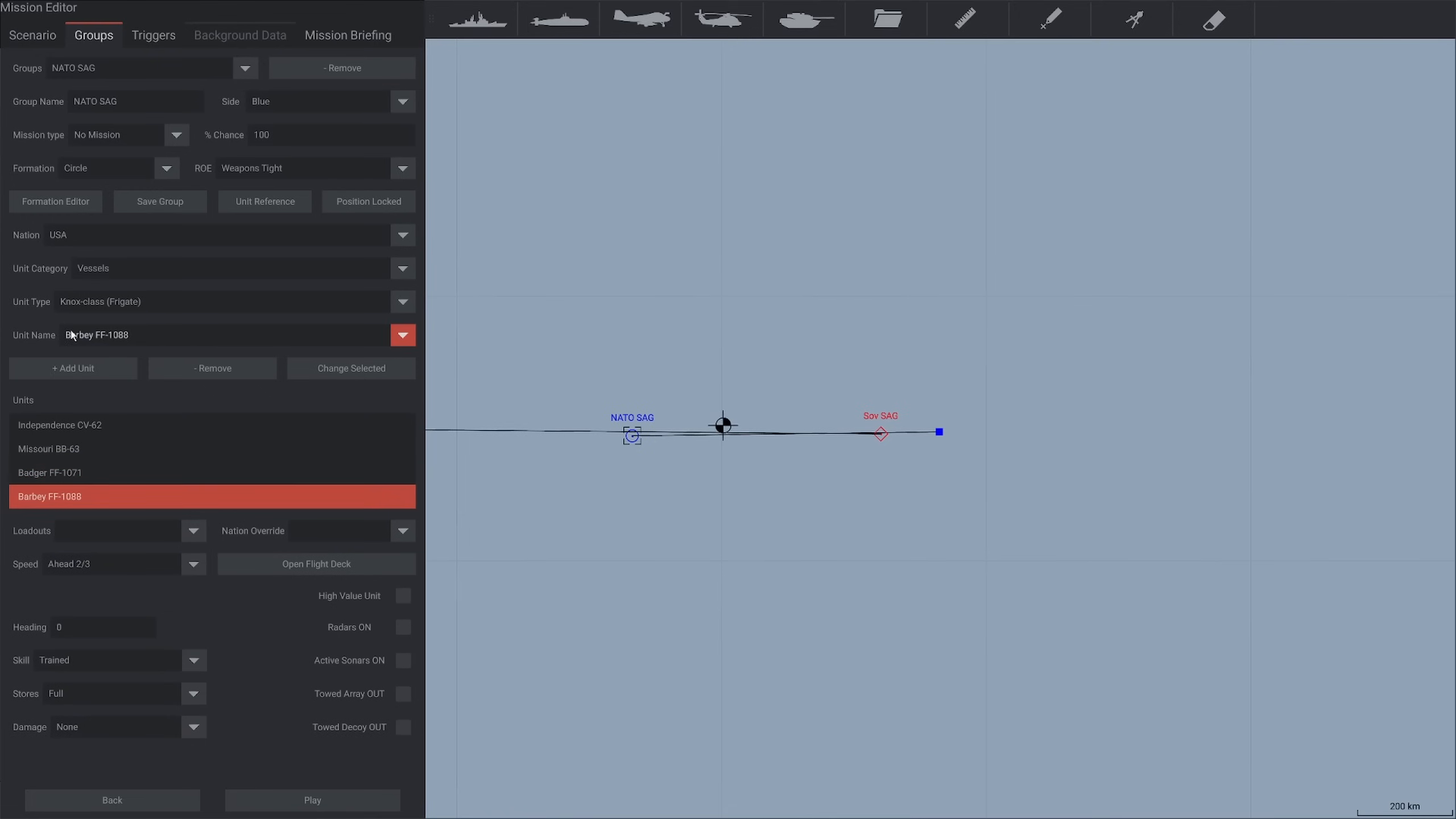
Reduce NATO SAG's formation range to 0.05 and spread Missouri, Badger and Barbey into separate positions around Independence in the Formation Editor
click(58, 206)
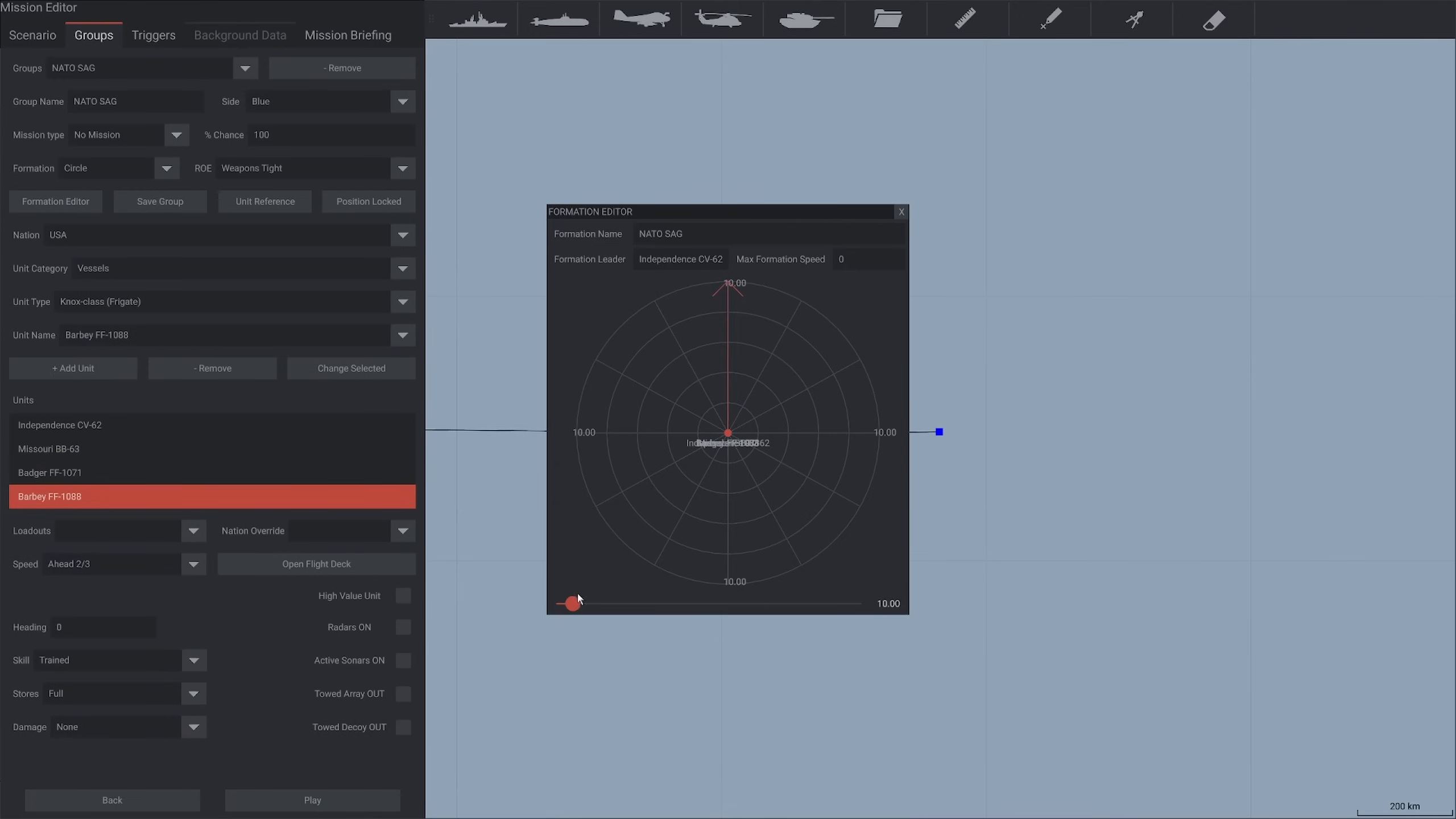
drag(578, 596, 557, 603)
drag(723, 441, 742, 491)
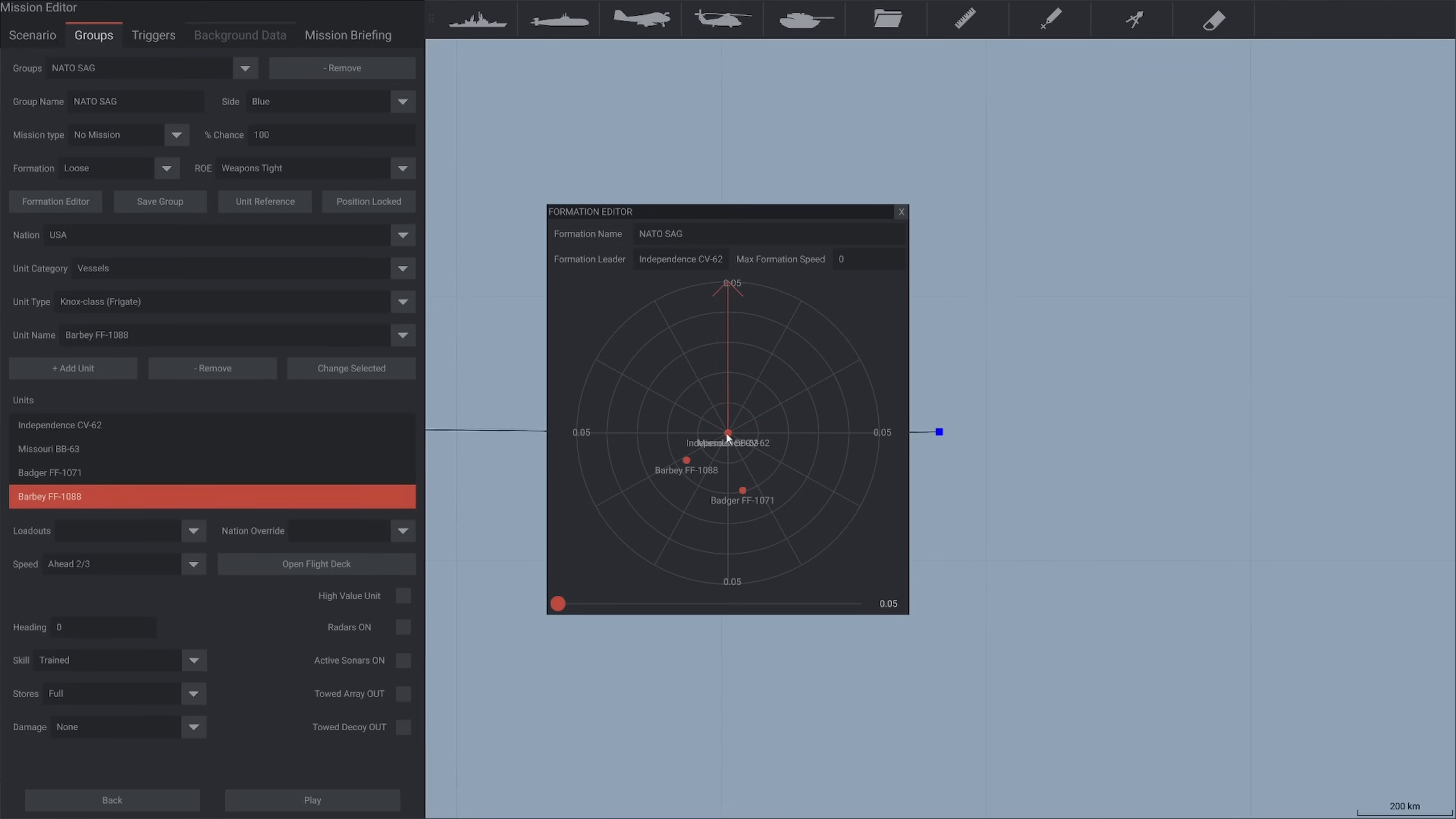
drag(727, 435, 697, 394)
drag(743, 213, 739, 369)
drag(692, 538, 769, 582)
drag(738, 635, 790, 639)
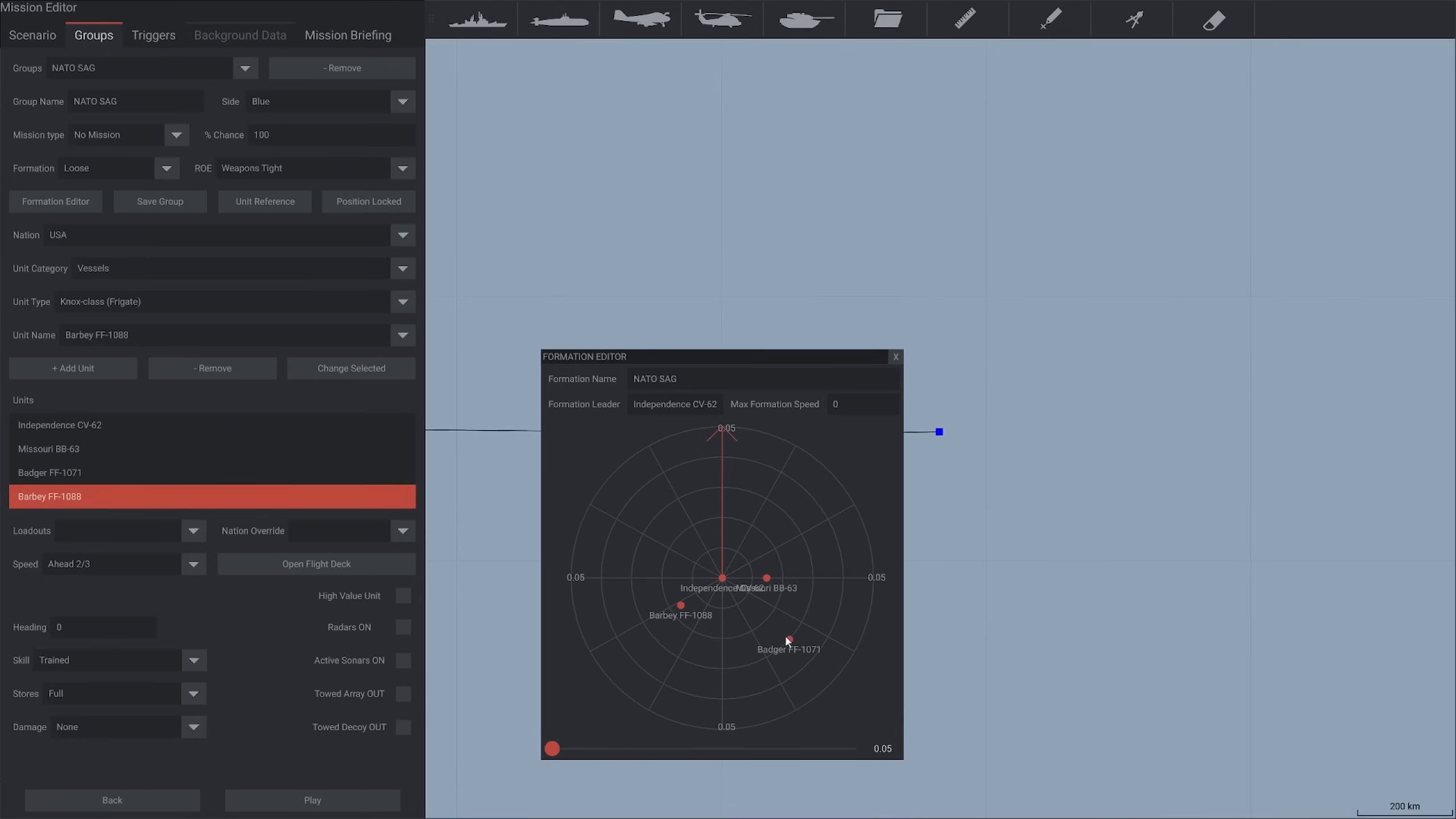
drag(680, 605, 777, 534)
click(895, 358)
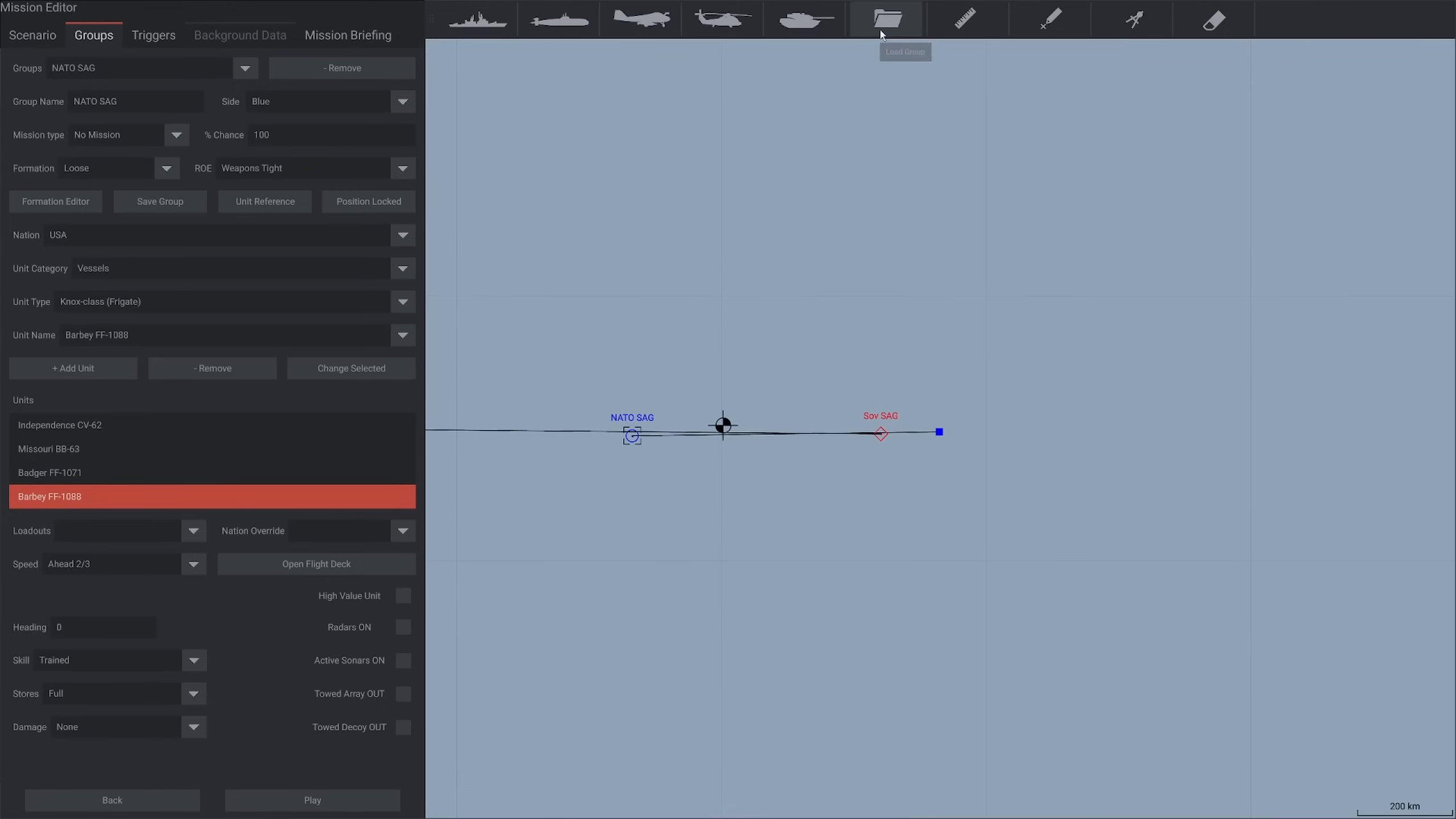
Save the NATO SAG group as a unit group file named NATO SAG Example
click(144, 209)
key(BackSpace)
key(BackSpace)
key(BackSpace)
key(BackSpace)
key(BackSpace)
key(BackSpace)
key(BackSpace)
key(BackSpace)
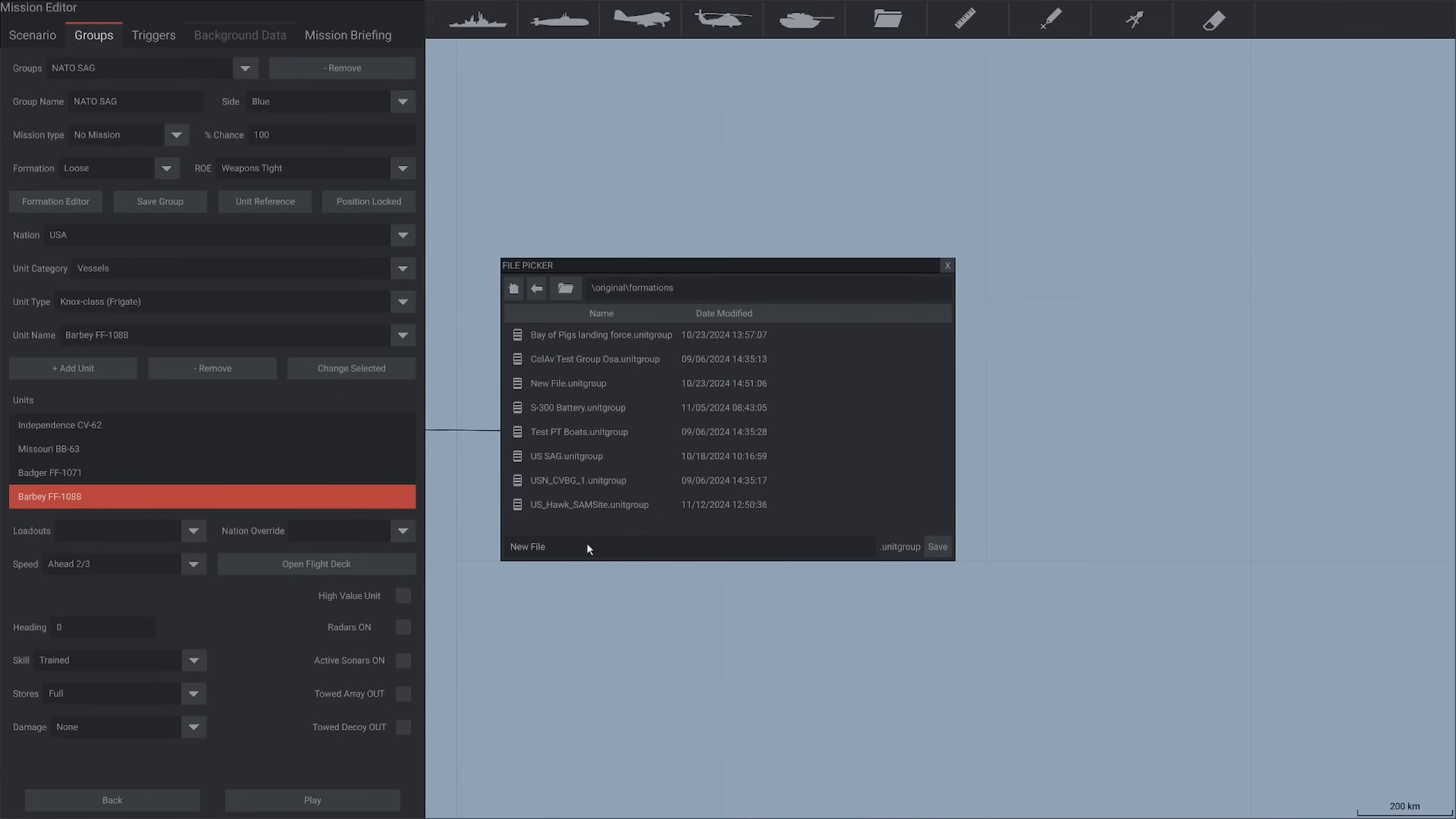
text(NATO SAG Example)
click(938, 547)
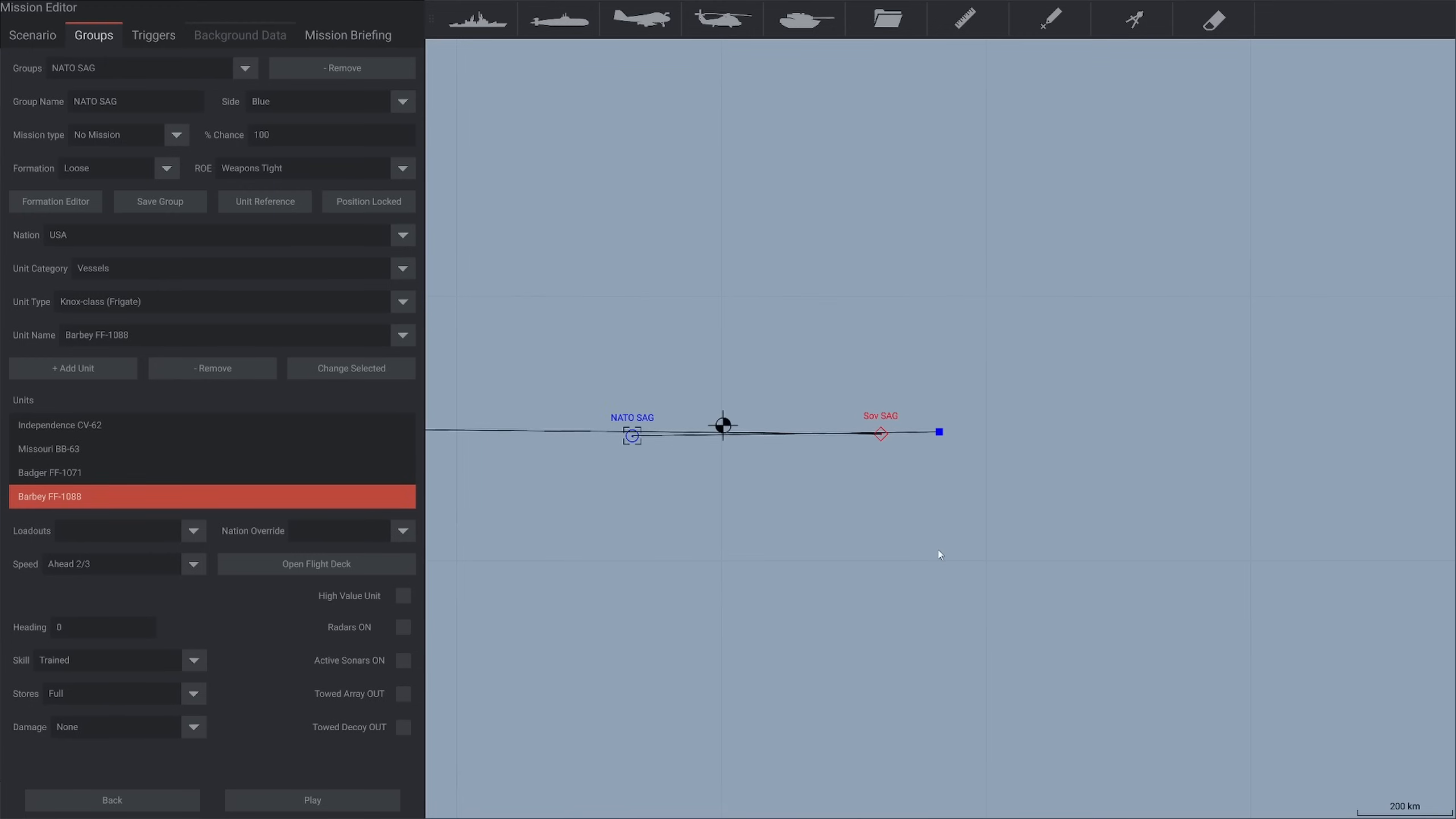
Load the saved NATO SAG Example group onto the map south of the original NATO SAG, and remove that copy
click(888, 19)
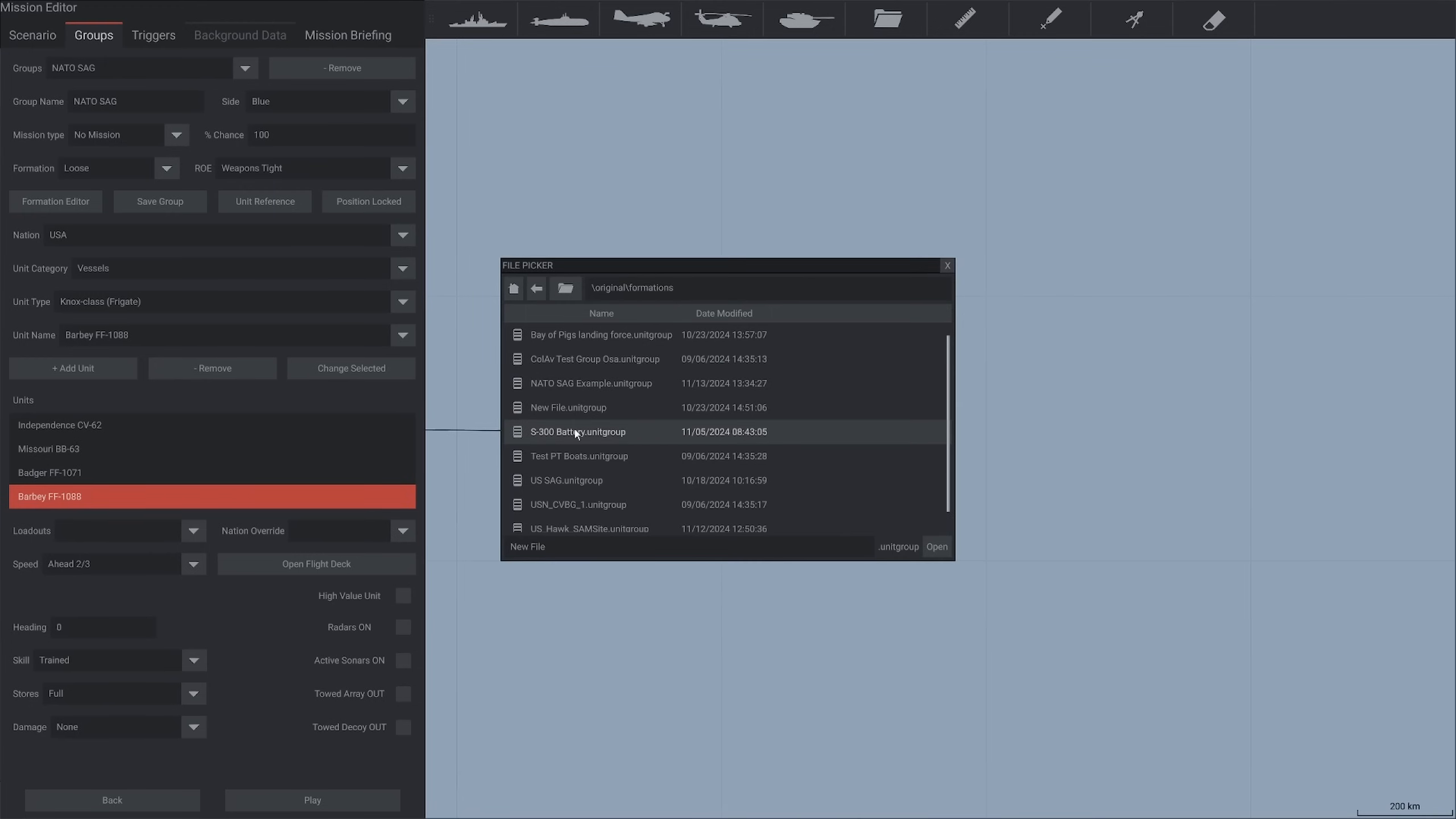
click(601, 383)
click(937, 547)
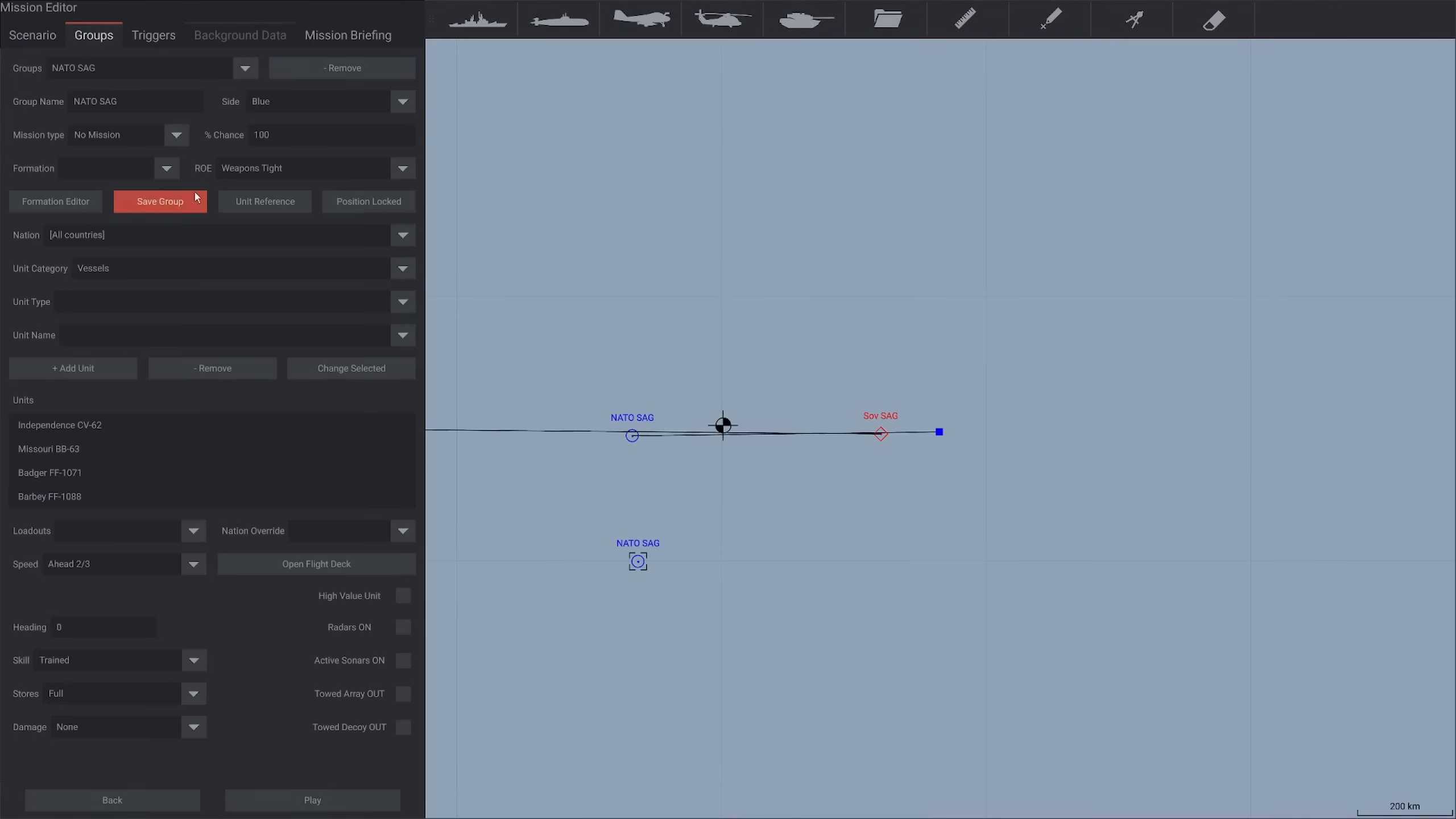
click(342, 68)
Adjust NATO SAG's eastern waypoint slightly, set Independence CV-62's speed to Ahead Standard, and check the stores options
click(648, 437)
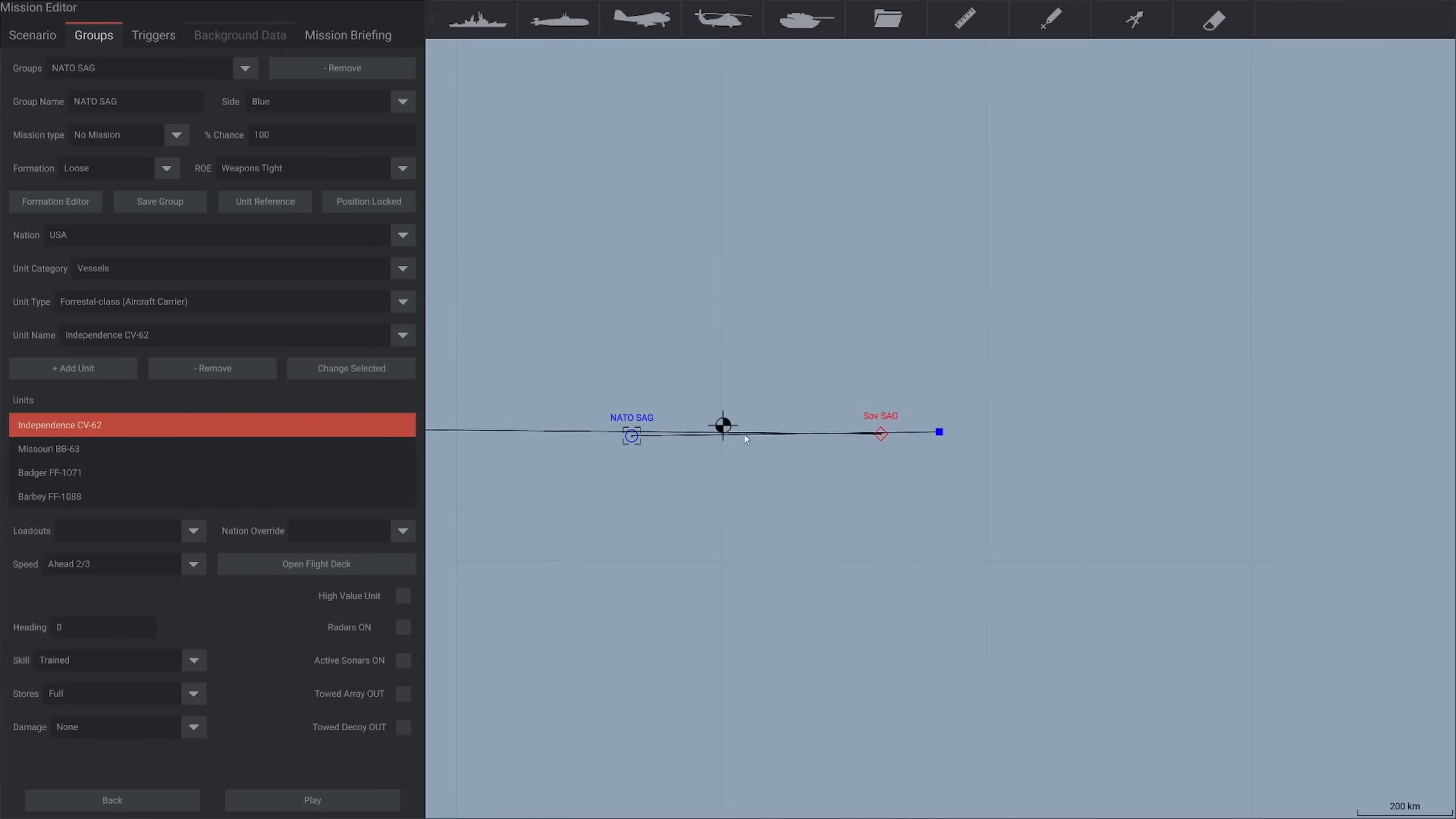
click(940, 433)
click(102, 562)
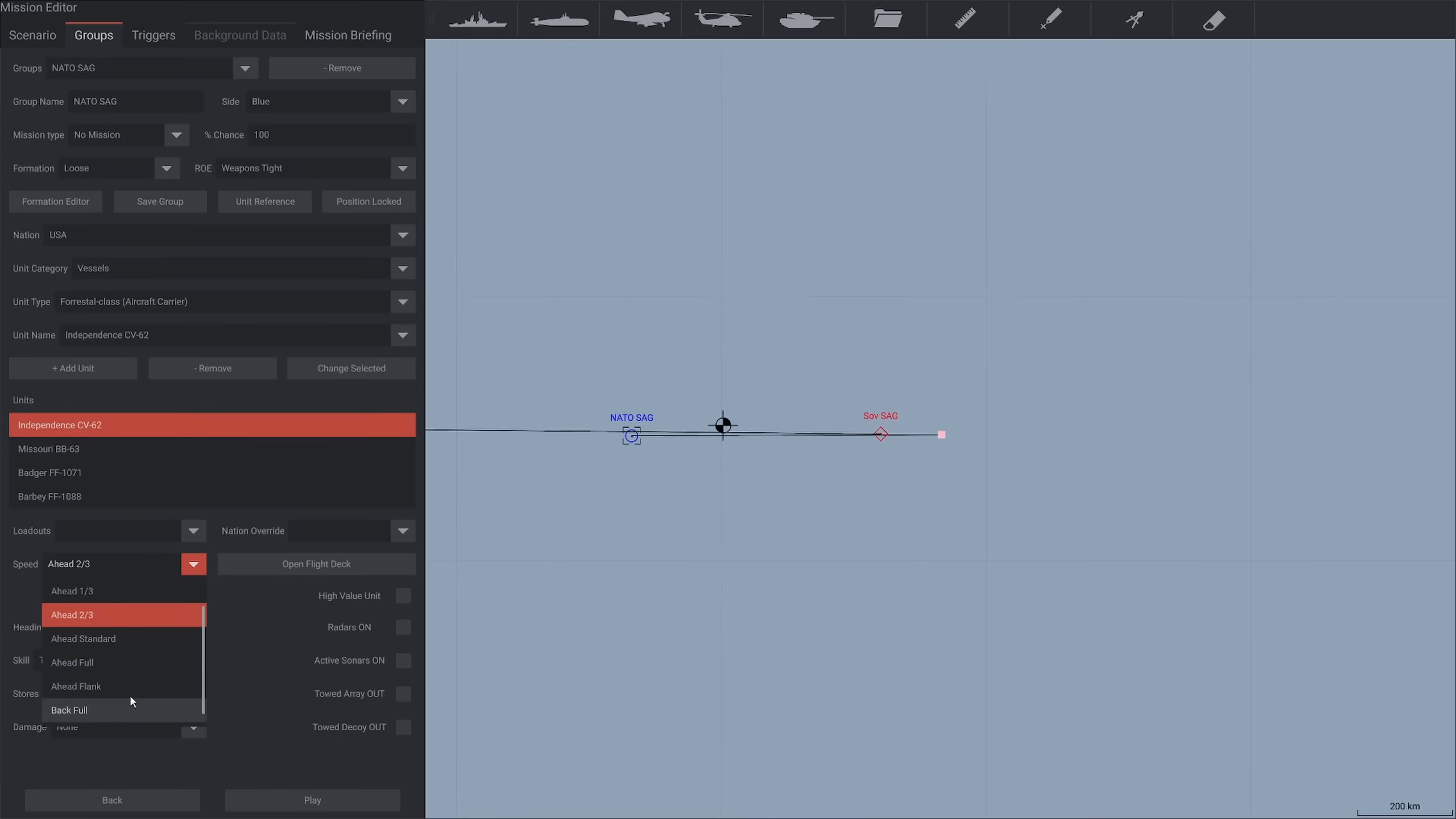
scroll(130, 693, down, 1)
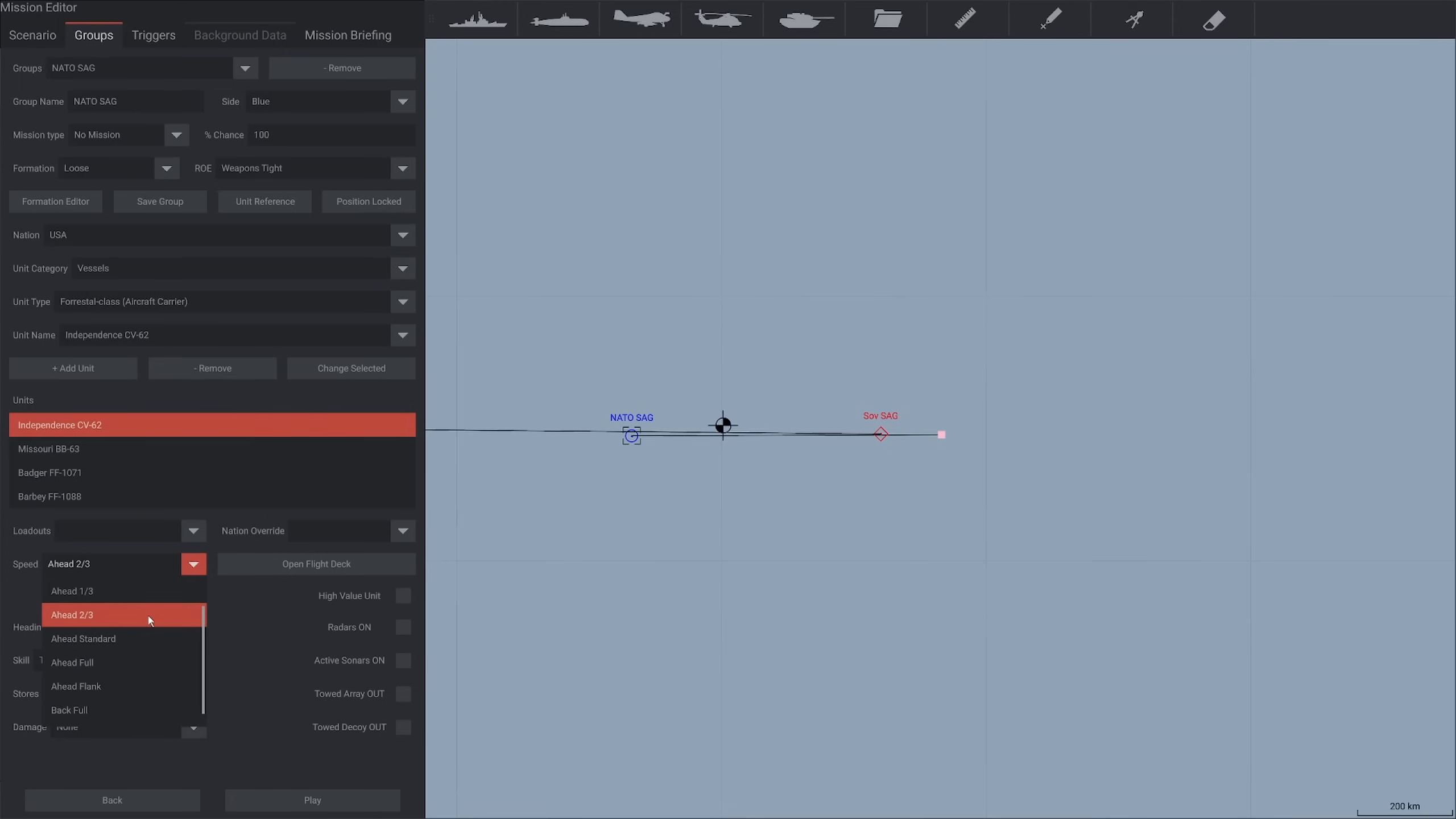
click(132, 638)
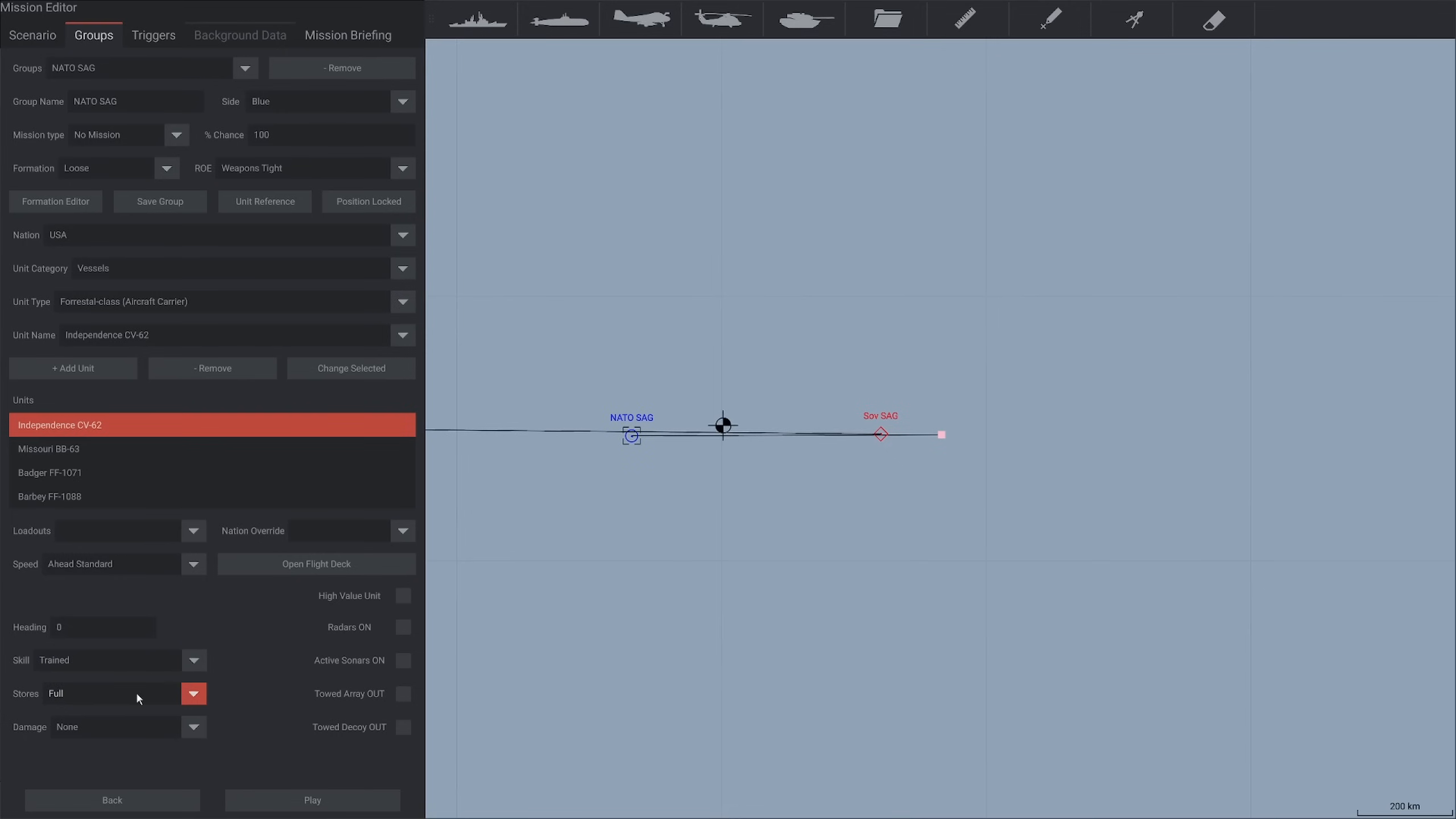
click(72, 692)
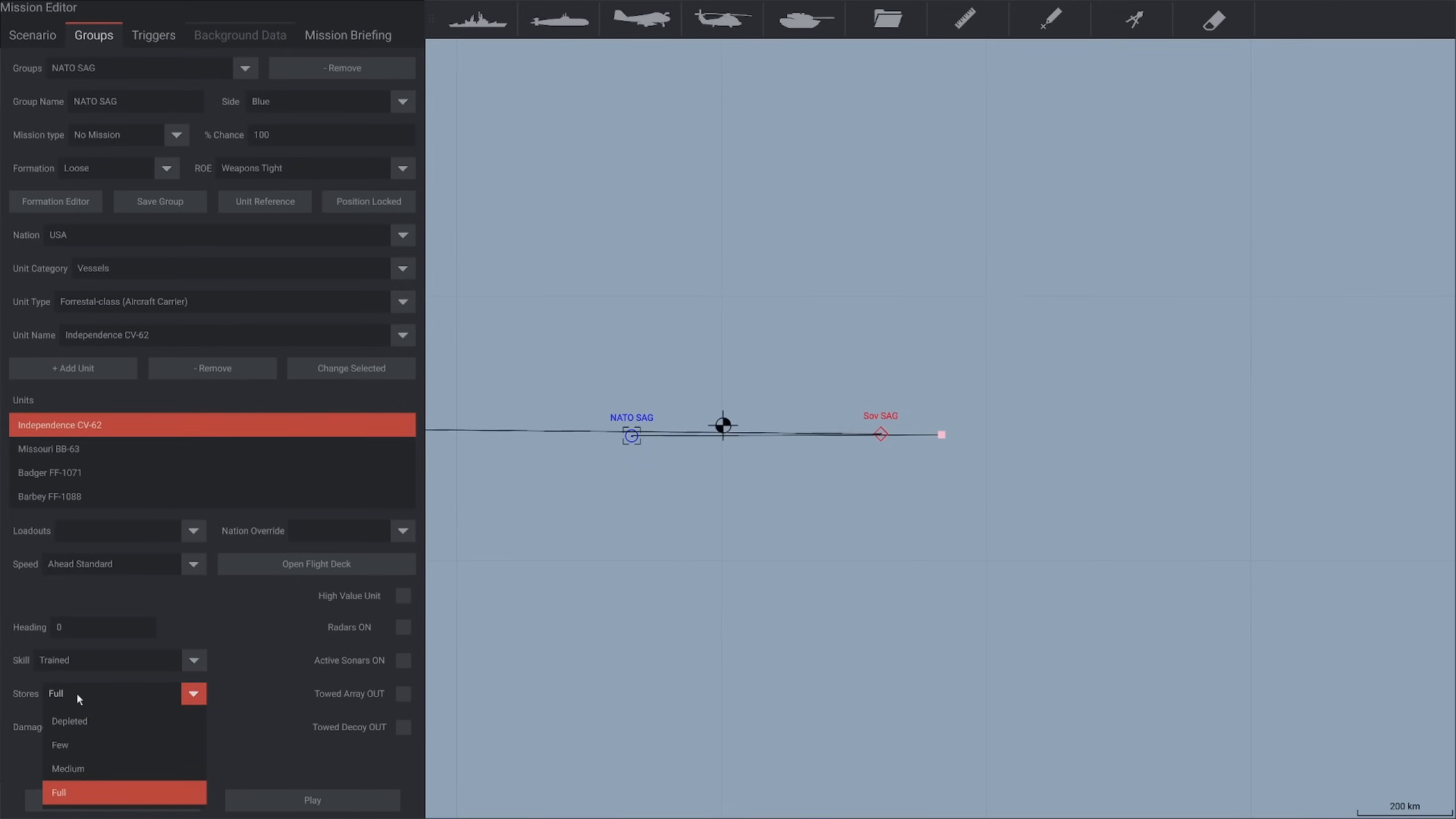
click(77, 692)
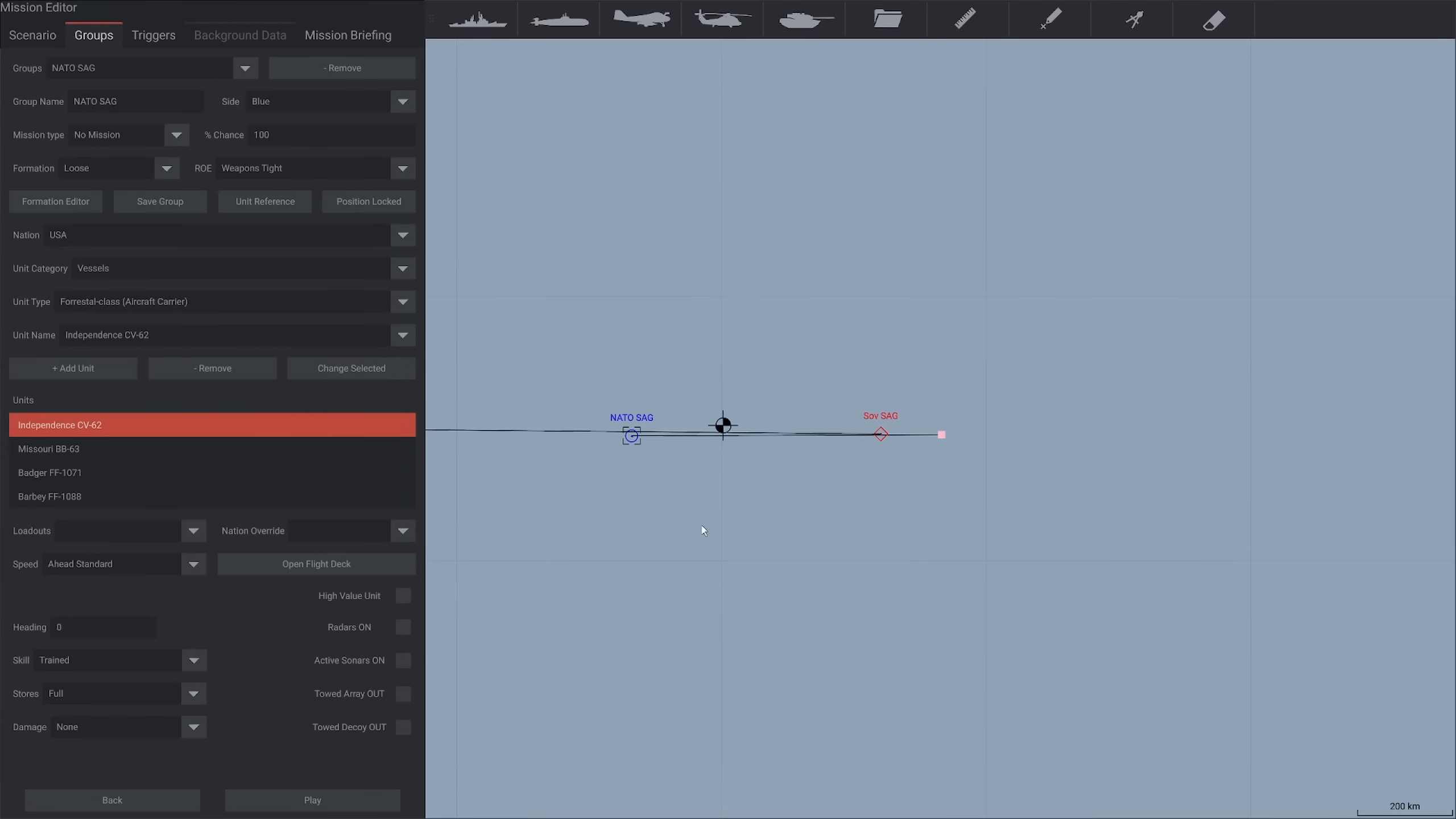
Measure the distance and bearing from NATO SAG to Sov SAG with the ruler tool
drag(704, 531, 683, 586)
scroll(826, 529, up, 1)
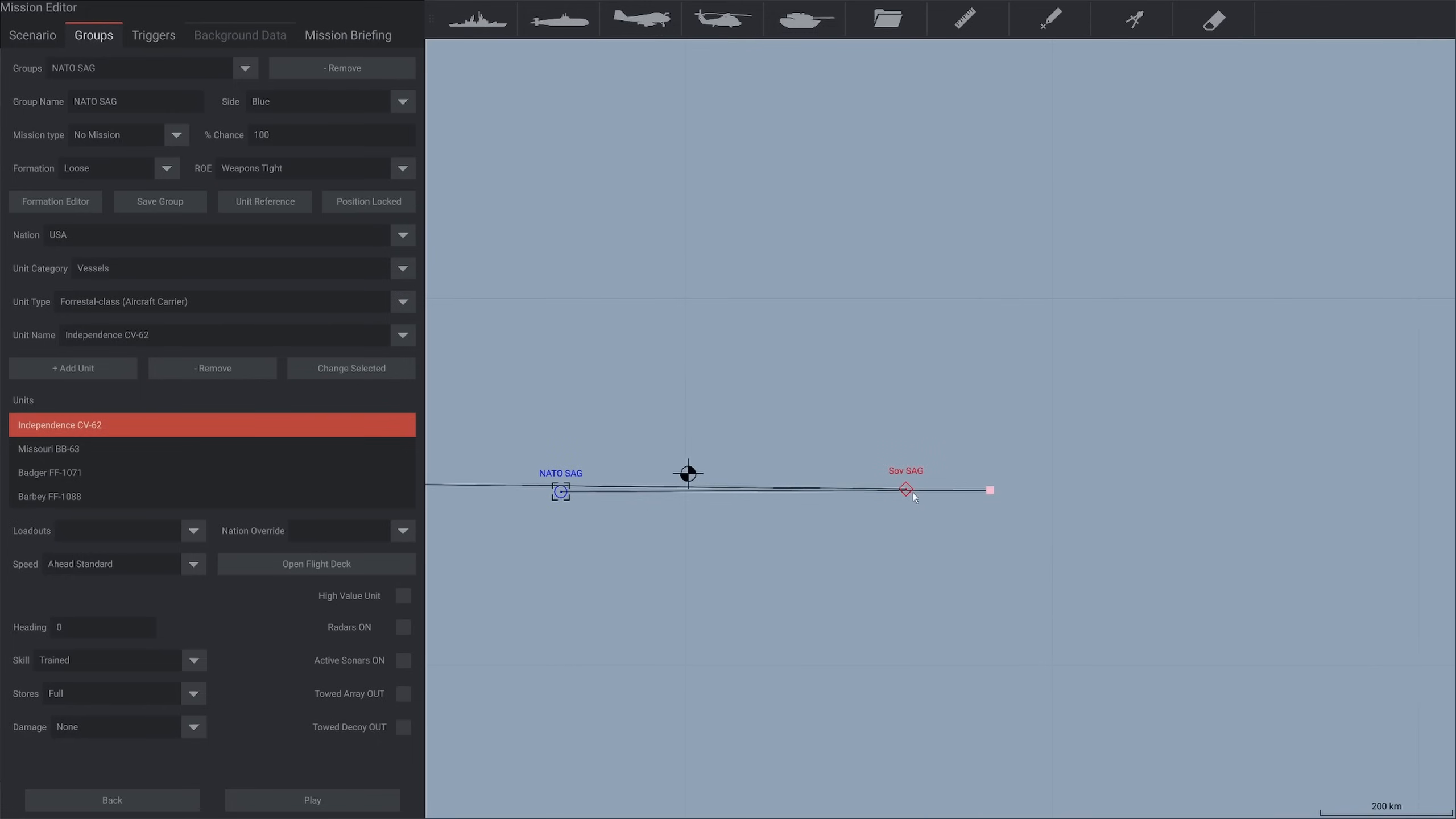
click(964, 32)
drag(556, 506, 911, 501)
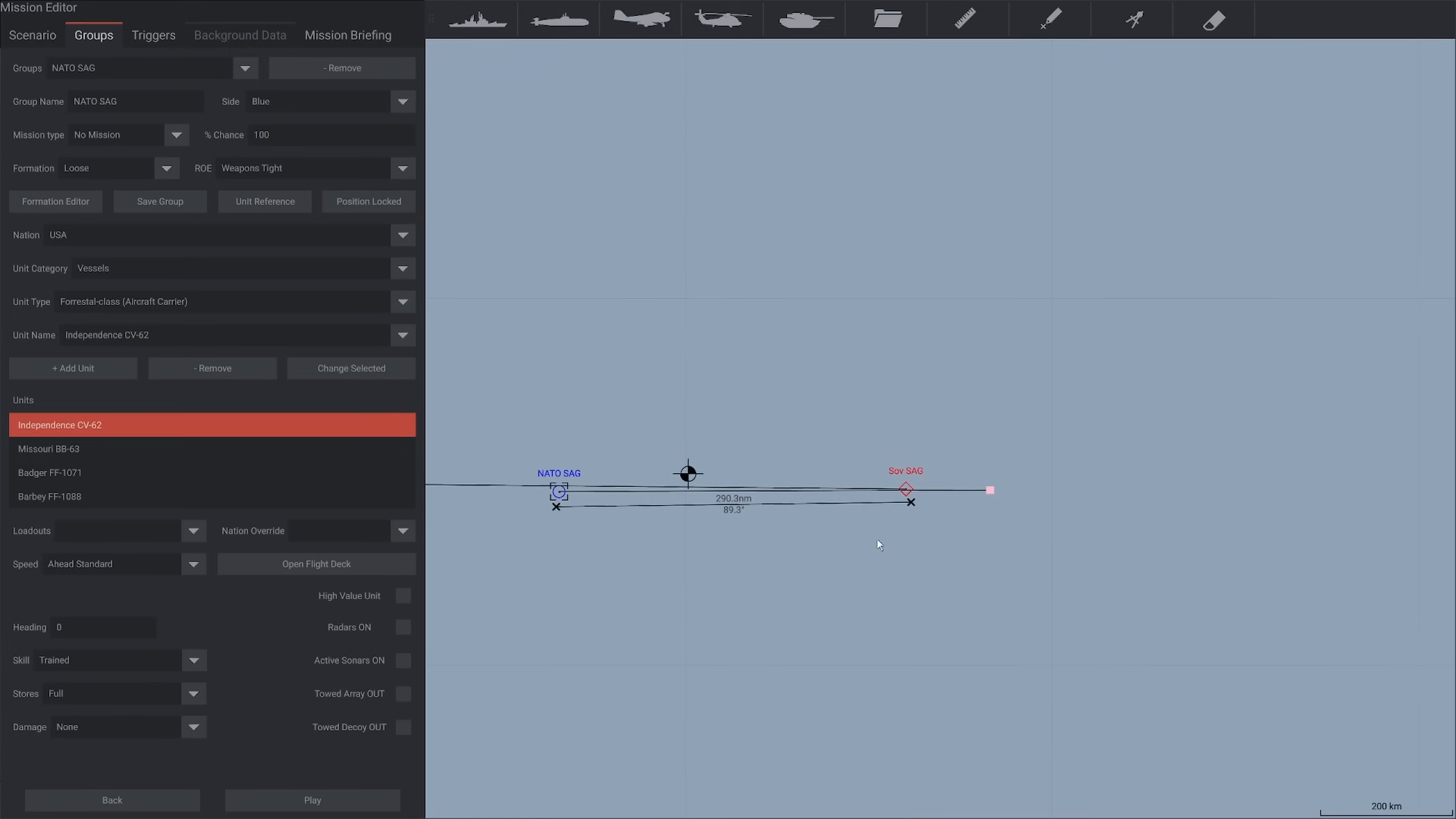
Draw a range circle of about 50 nm radius in the open water north of the NATO SAG group
scroll(808, 538, down, 3)
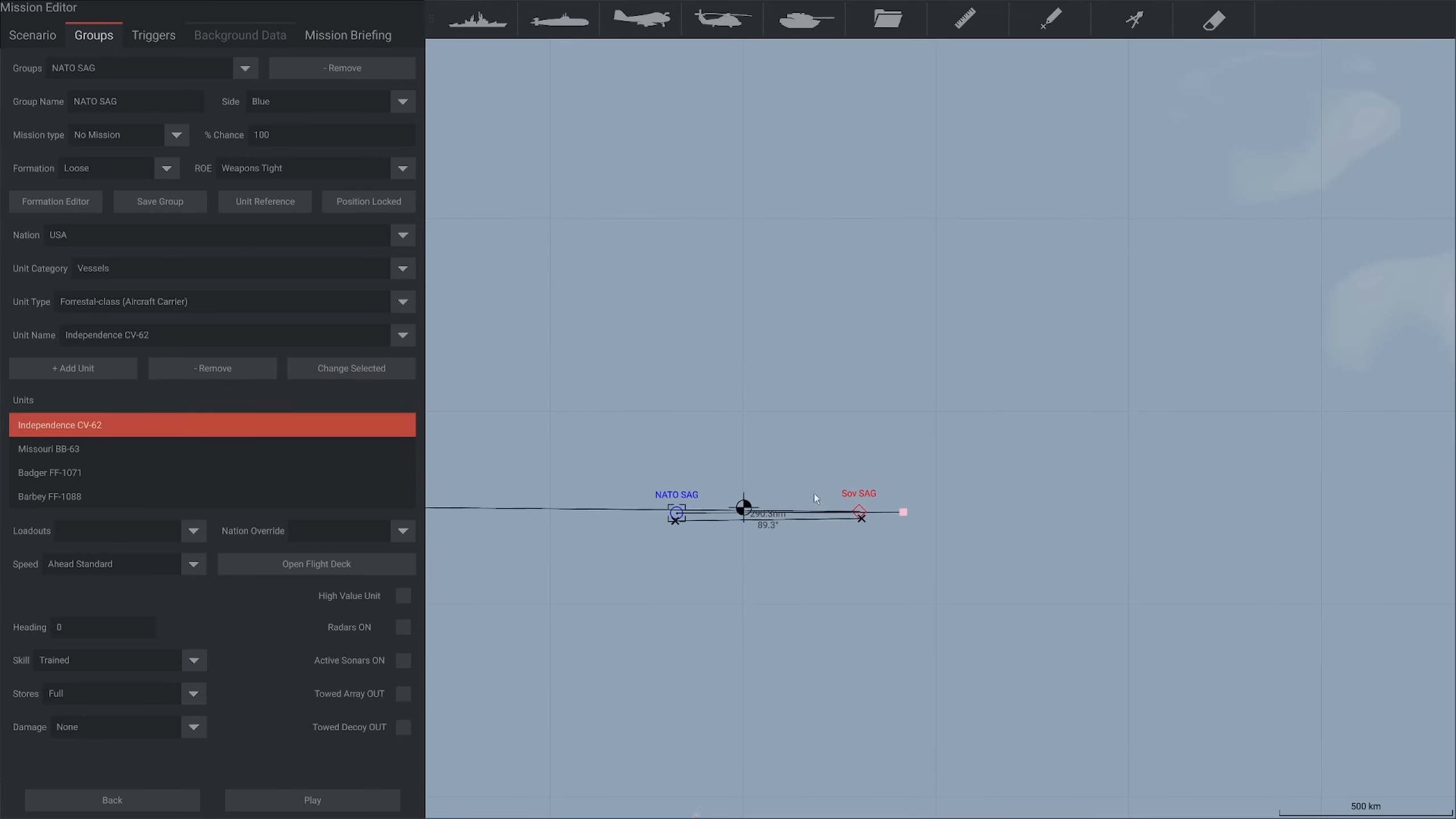
click(1134, 19)
mouse_move(699, 250)
mouse_down()
mouse_move(768, 246)
mouse_move(706, 264)
mouse_move(693, 353)
mouse_up()
scroll(748, 249, up, 3)
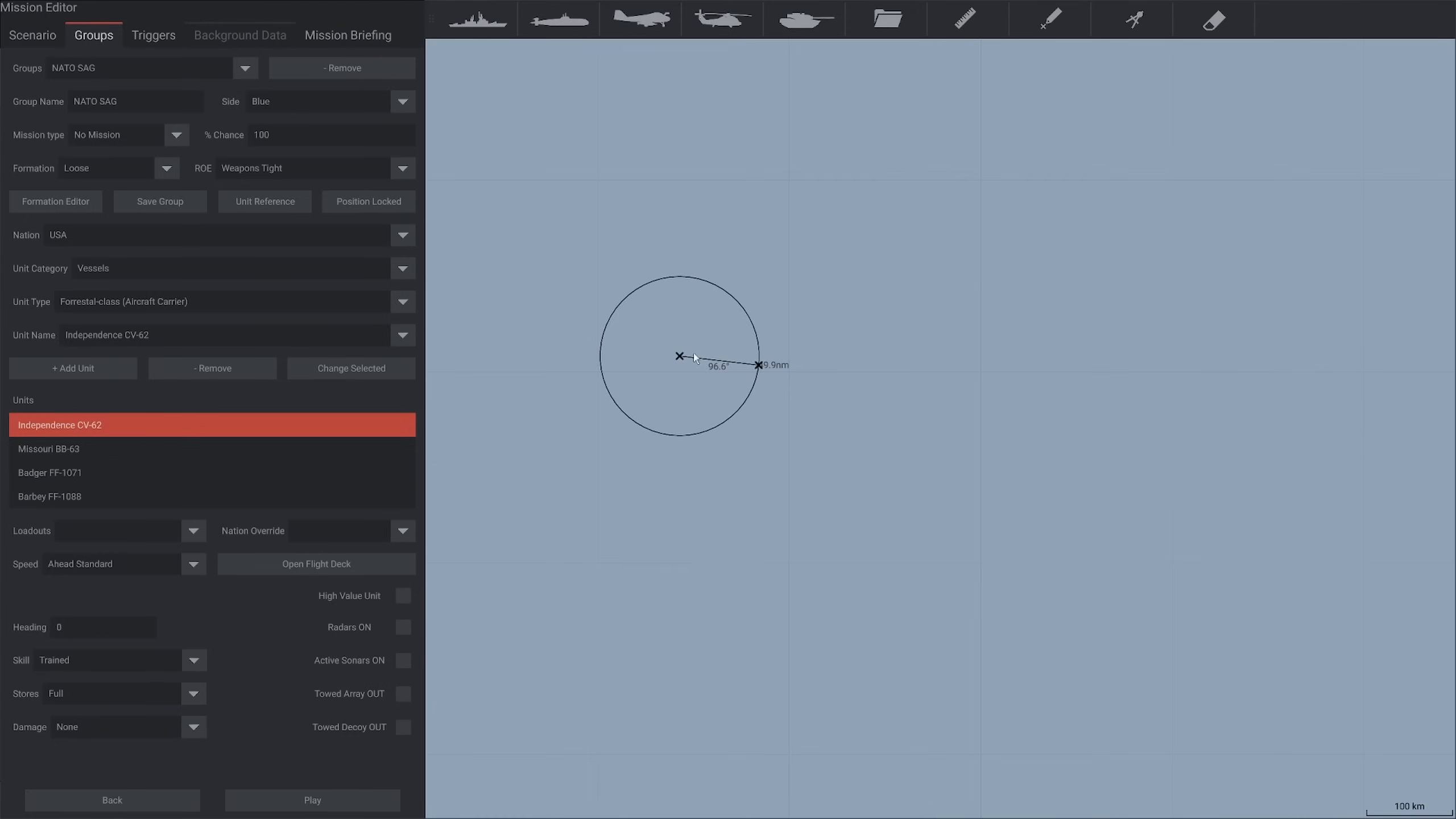
scroll(695, 358, up, 2)
Place two submarine groups inside the range circle, a Blue one in the west and one in the east assigned to the Red side
click(559, 20)
click(613, 352)
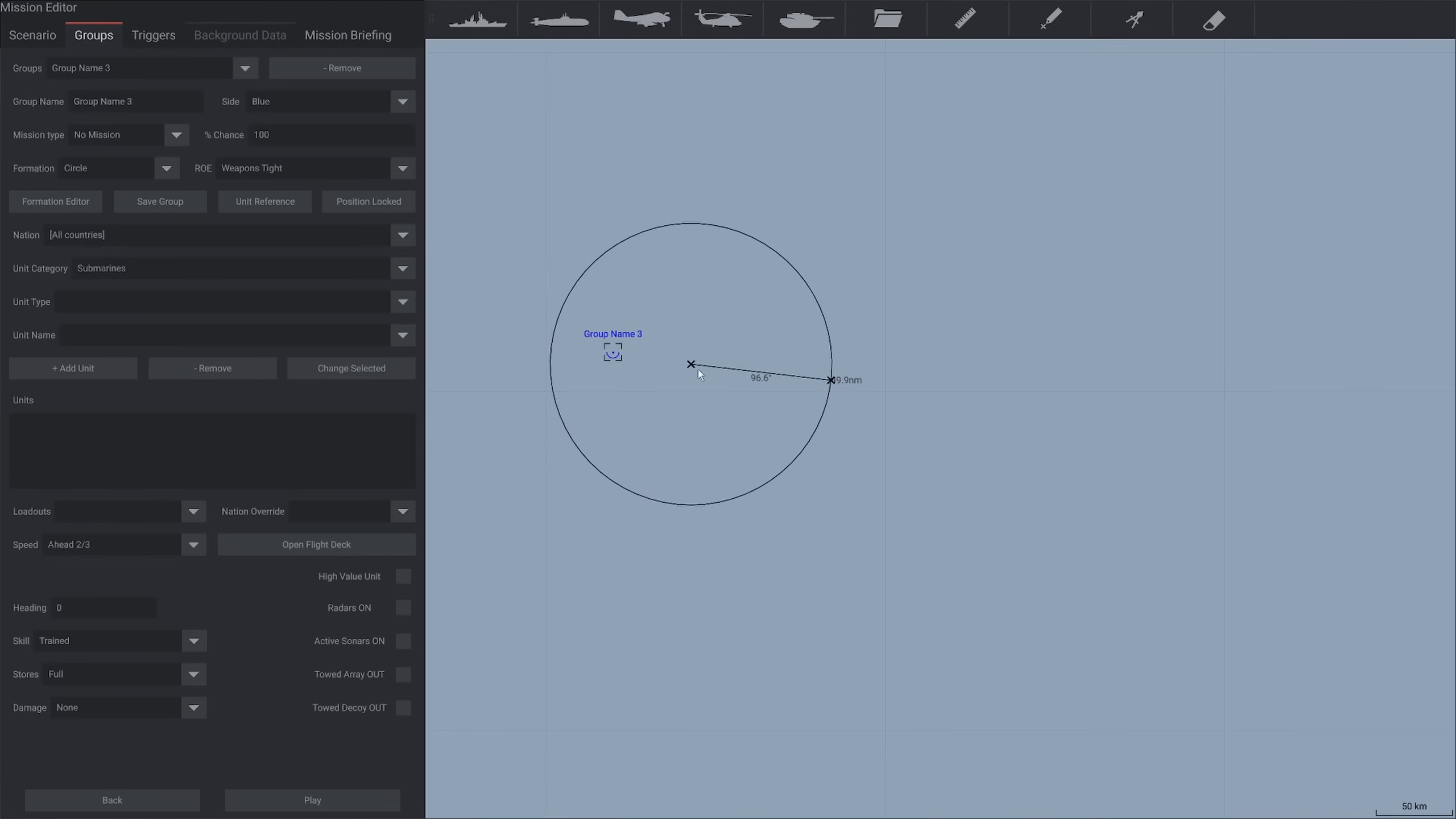
click(559, 20)
click(806, 388)
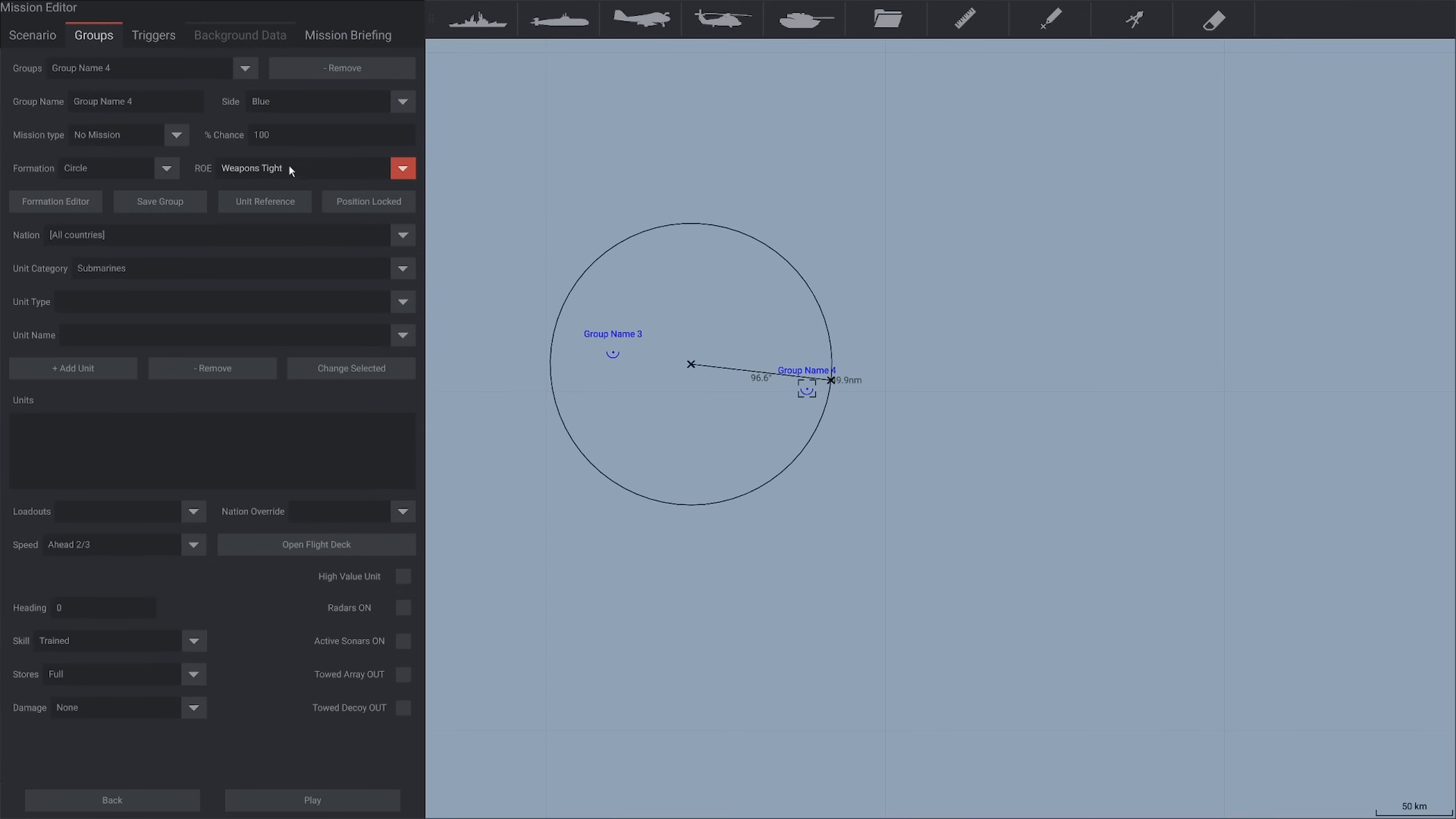
click(403, 100)
click(321, 124)
Give the Red submarine group a waypoint to its northwest and the Blue submarine group one to its southeast, both inside the circle
right_click(717, 320)
click(612, 352)
right_click(723, 481)
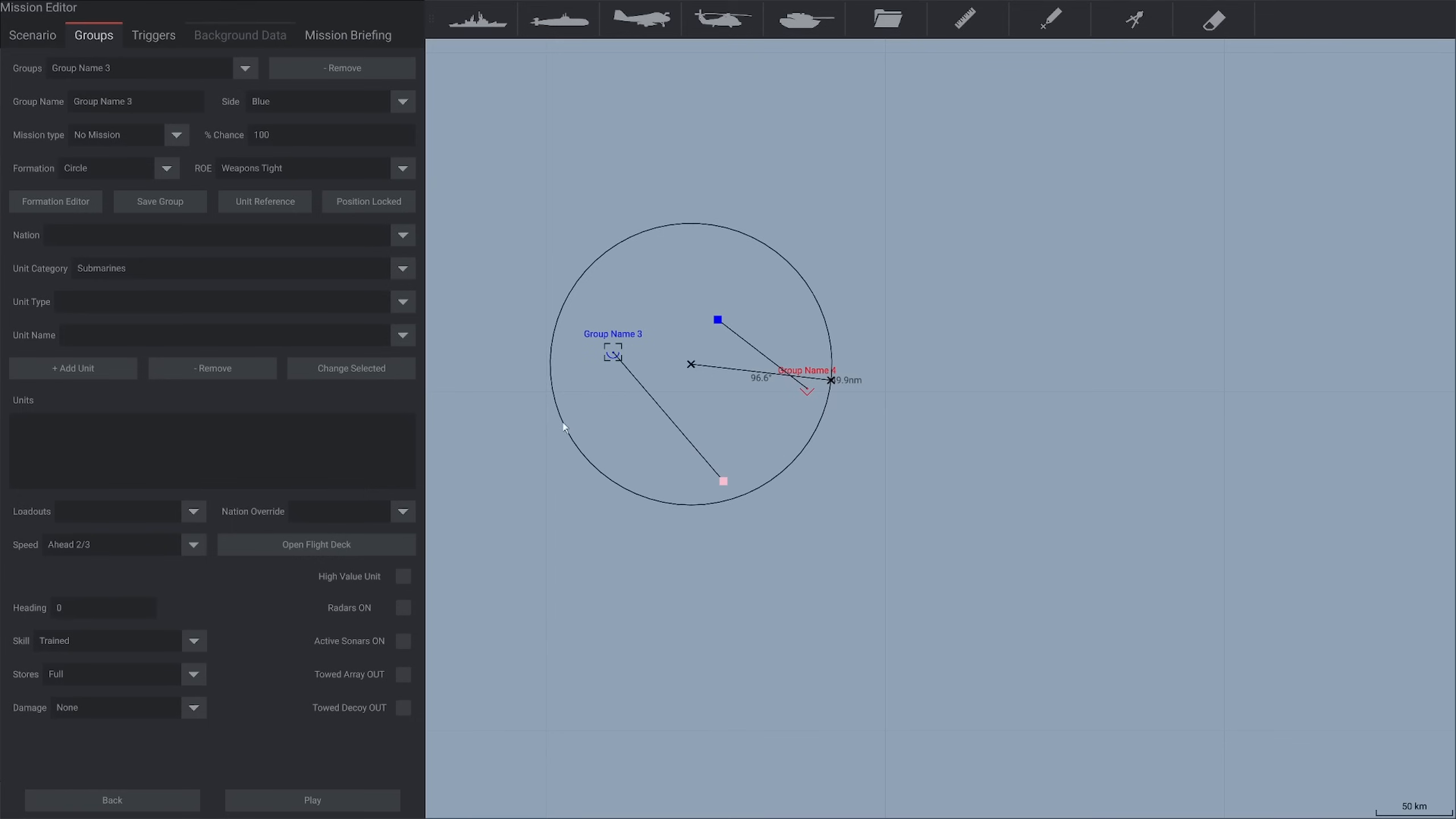
Add a USA Los Angeles-class Flight 1 attack submarine to the Blue submarine group
click(152, 244)
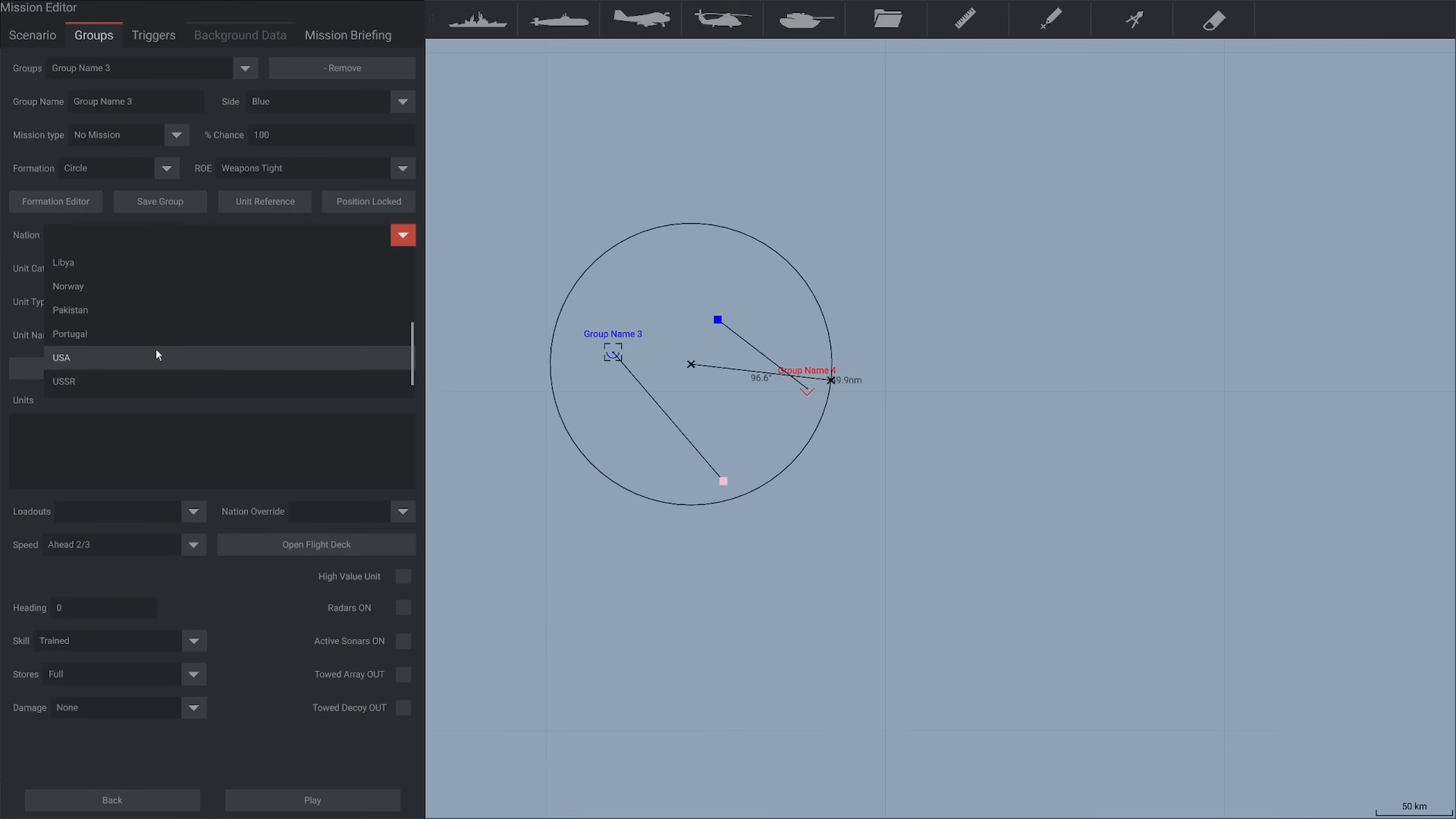
click(151, 364)
click(108, 304)
click(139, 377)
click(71, 364)
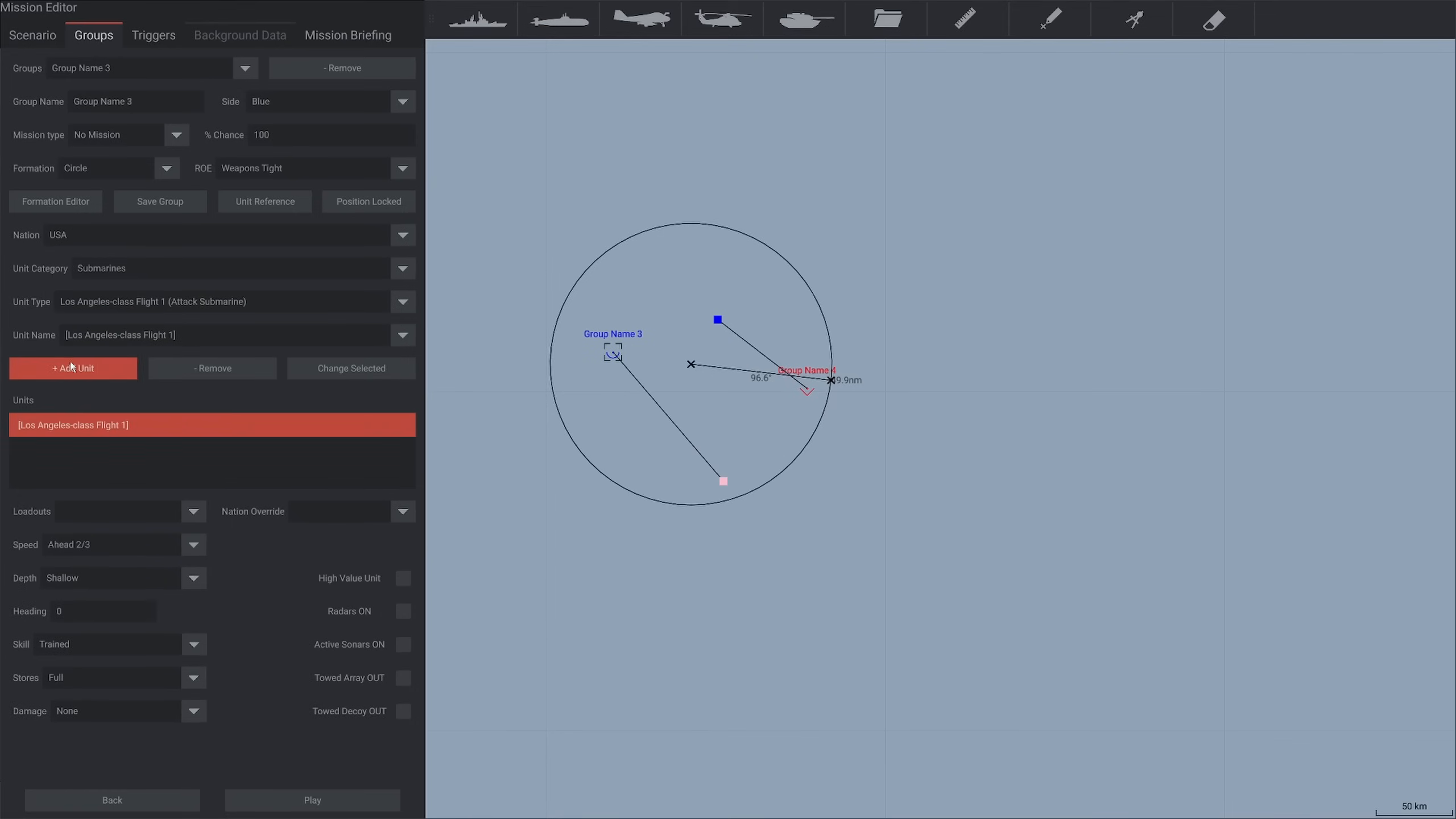
Add a USSR Charlie I-class guided missile submarine to the Red submarine group
click(802, 378)
click(92, 303)
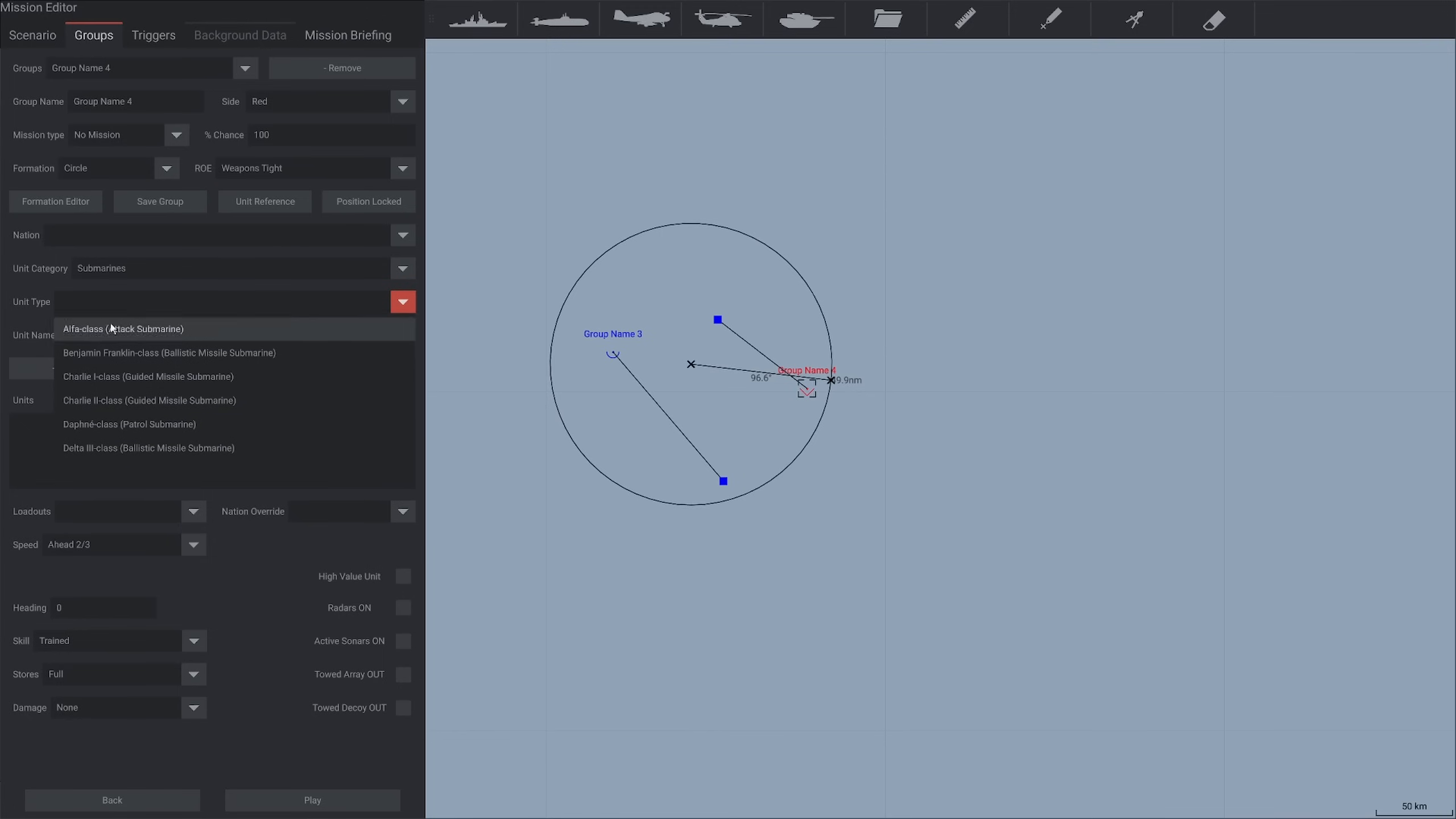
click(127, 377)
click(103, 369)
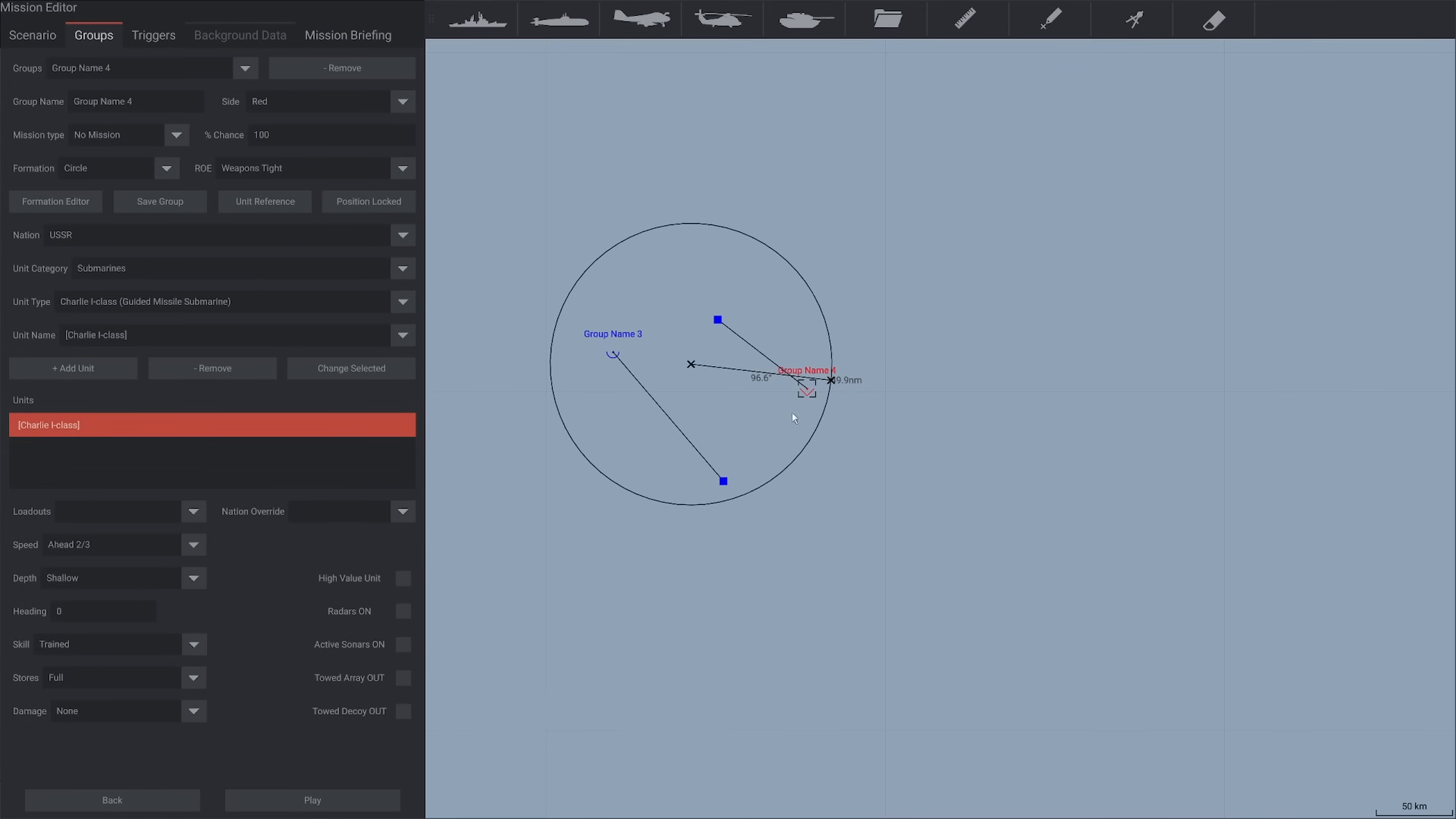
Select the Sov SAG group on the map and set its nation to USSR
scroll(794, 417, down, 5)
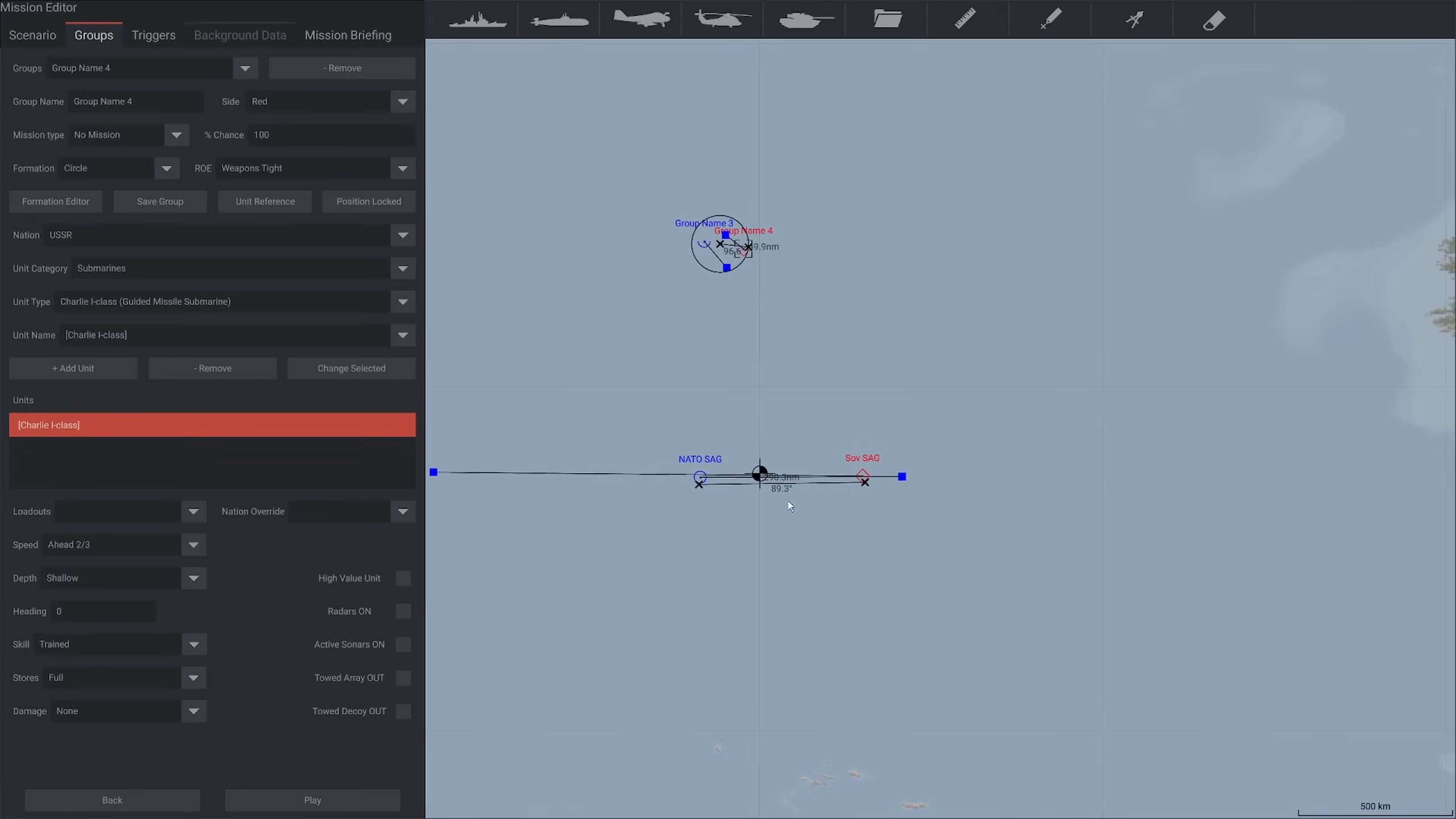
scroll(790, 505, up, 3)
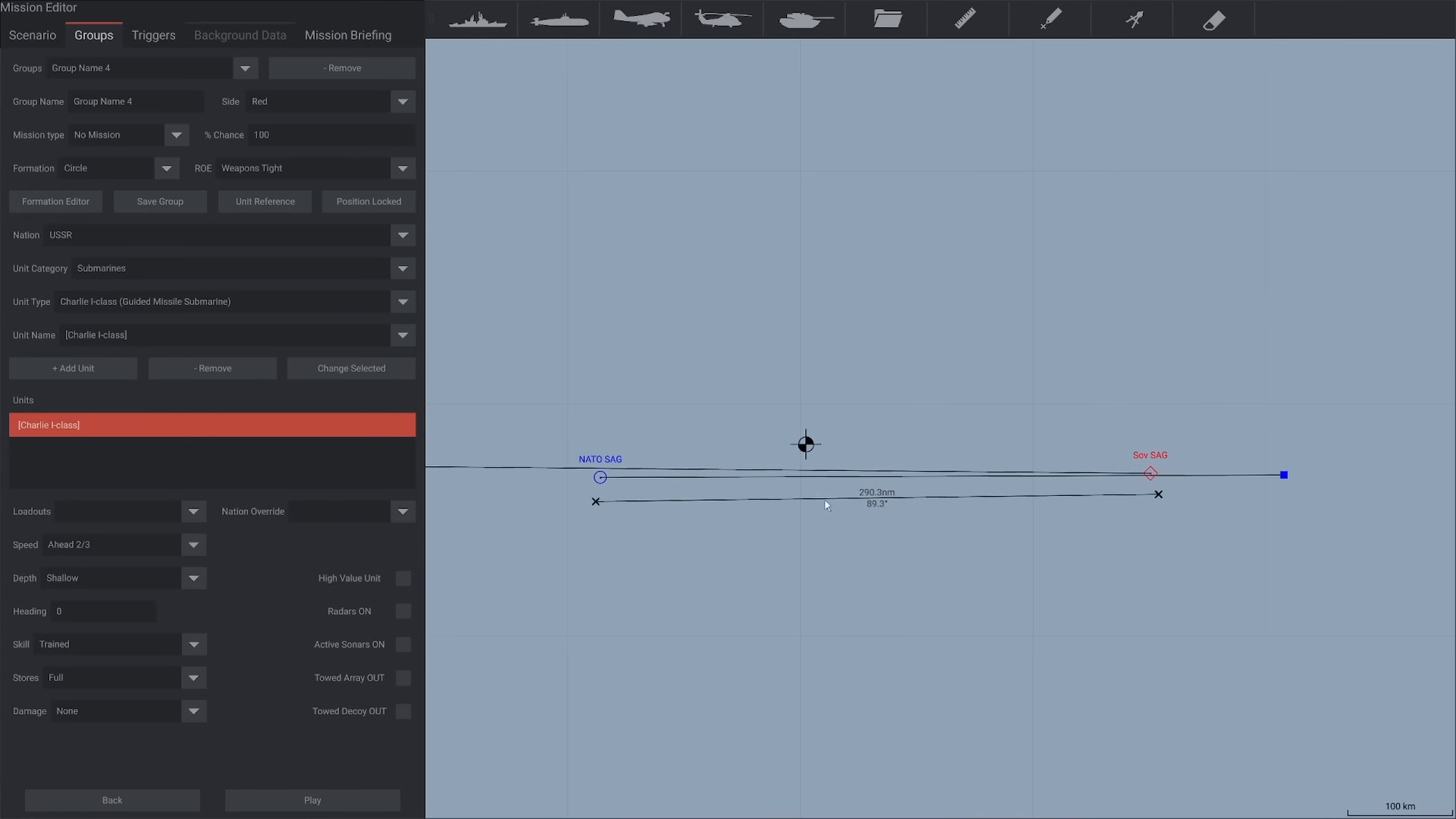
drag(1042, 596, 906, 577)
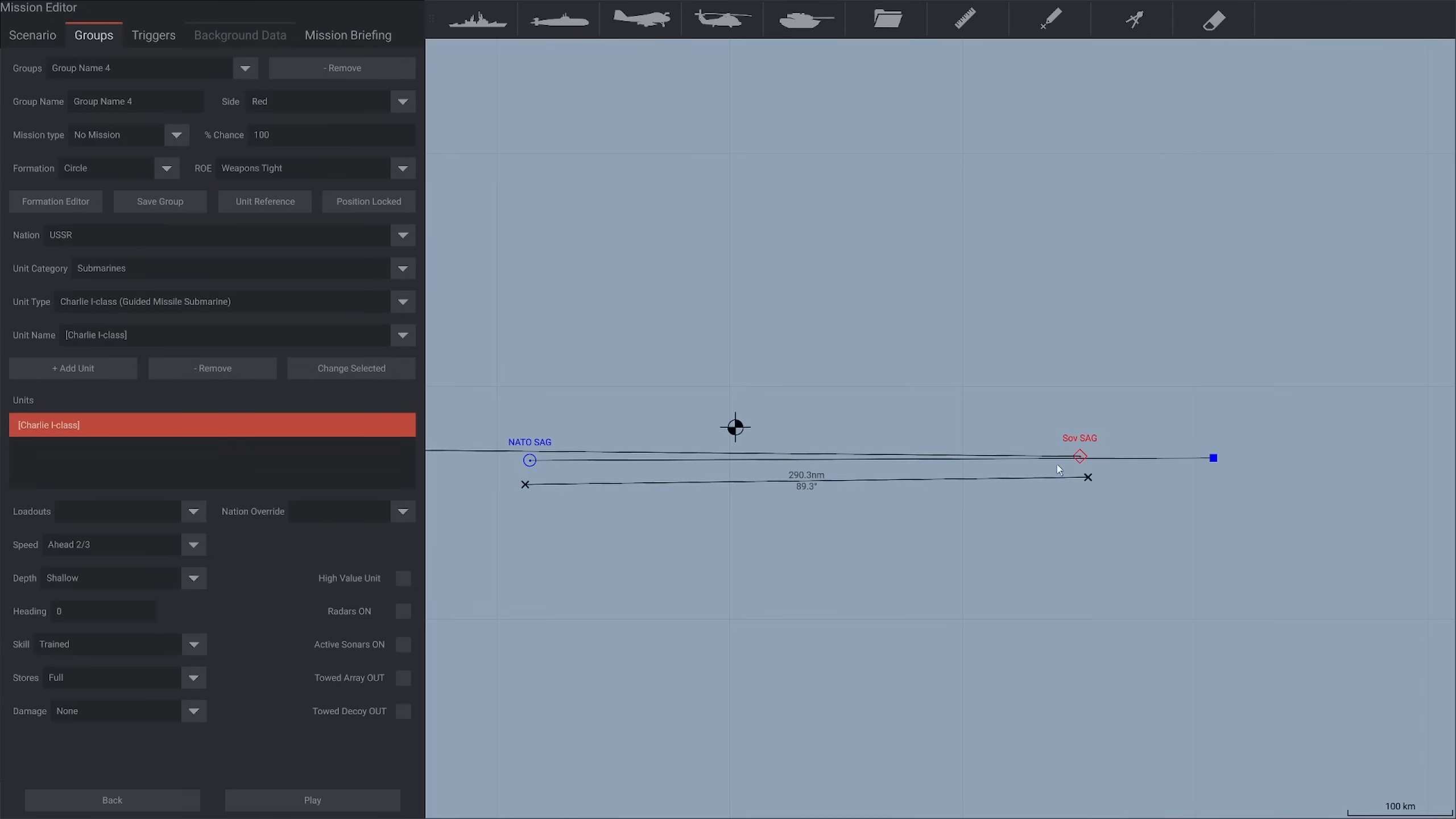
click(1080, 457)
click(123, 229)
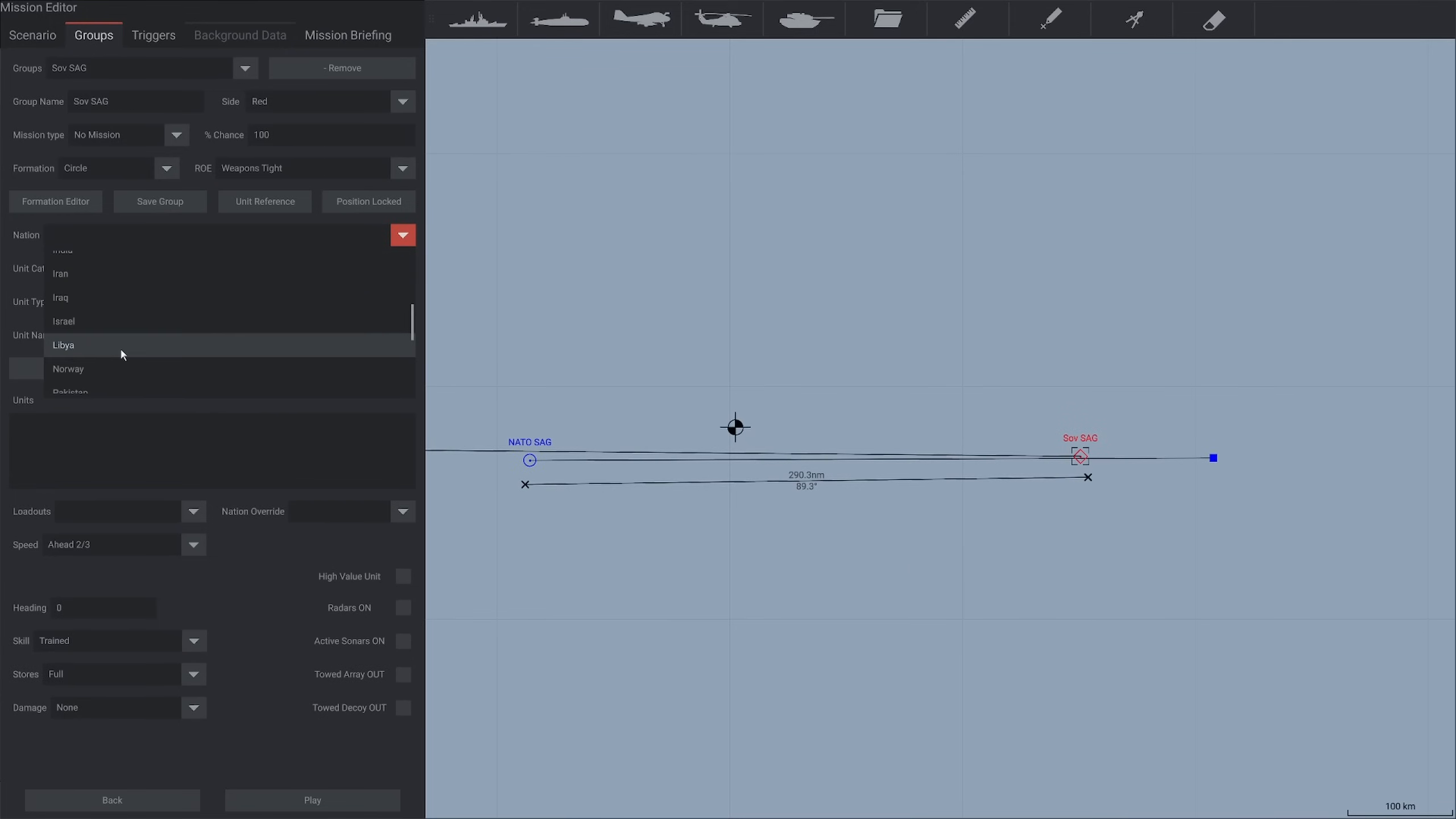
scroll(120, 346, down, 3)
click(129, 374)
Add a Kara-class missile cruiser to the Sov SAG group
click(103, 302)
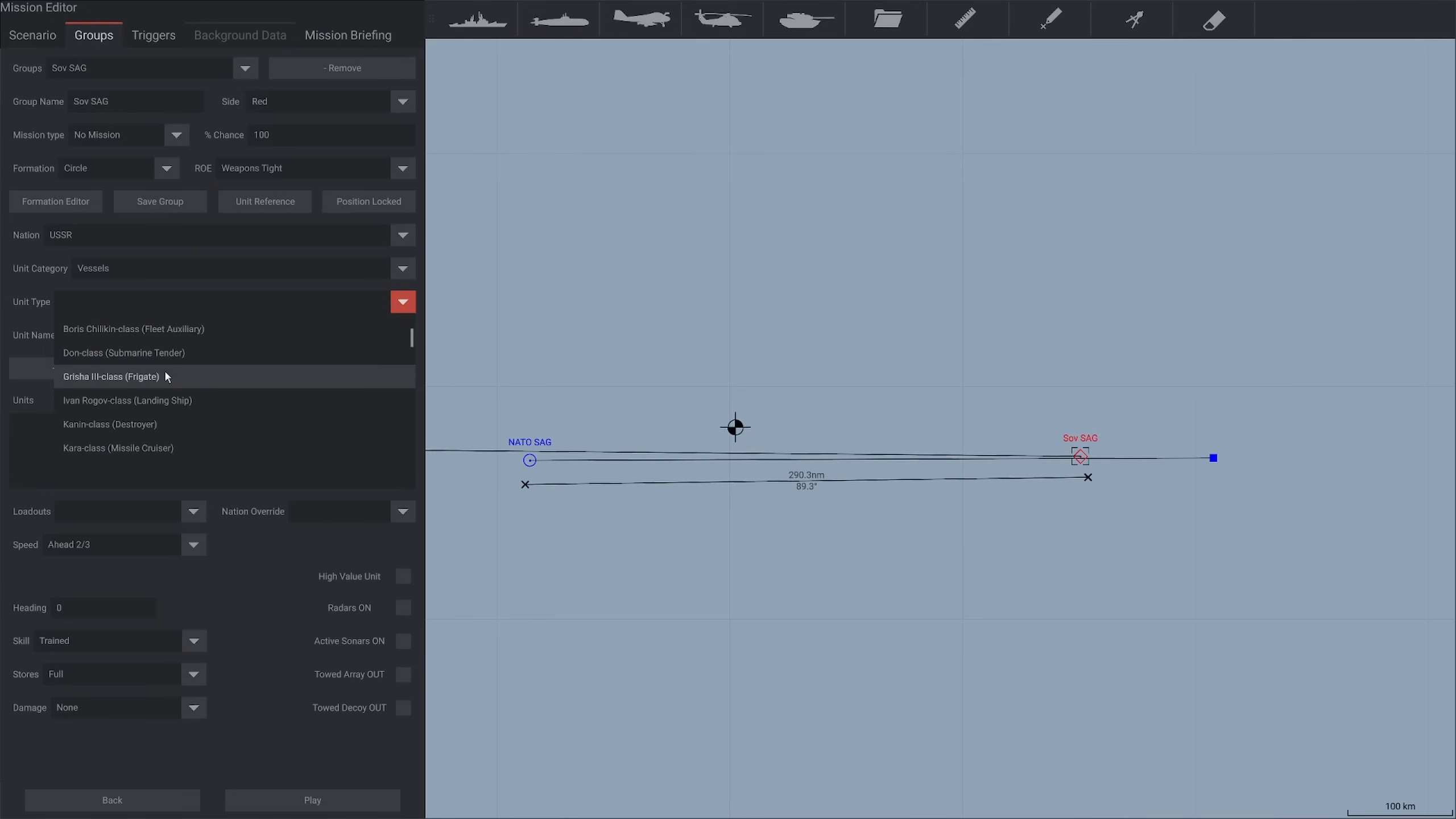
click(165, 376)
click(150, 332)
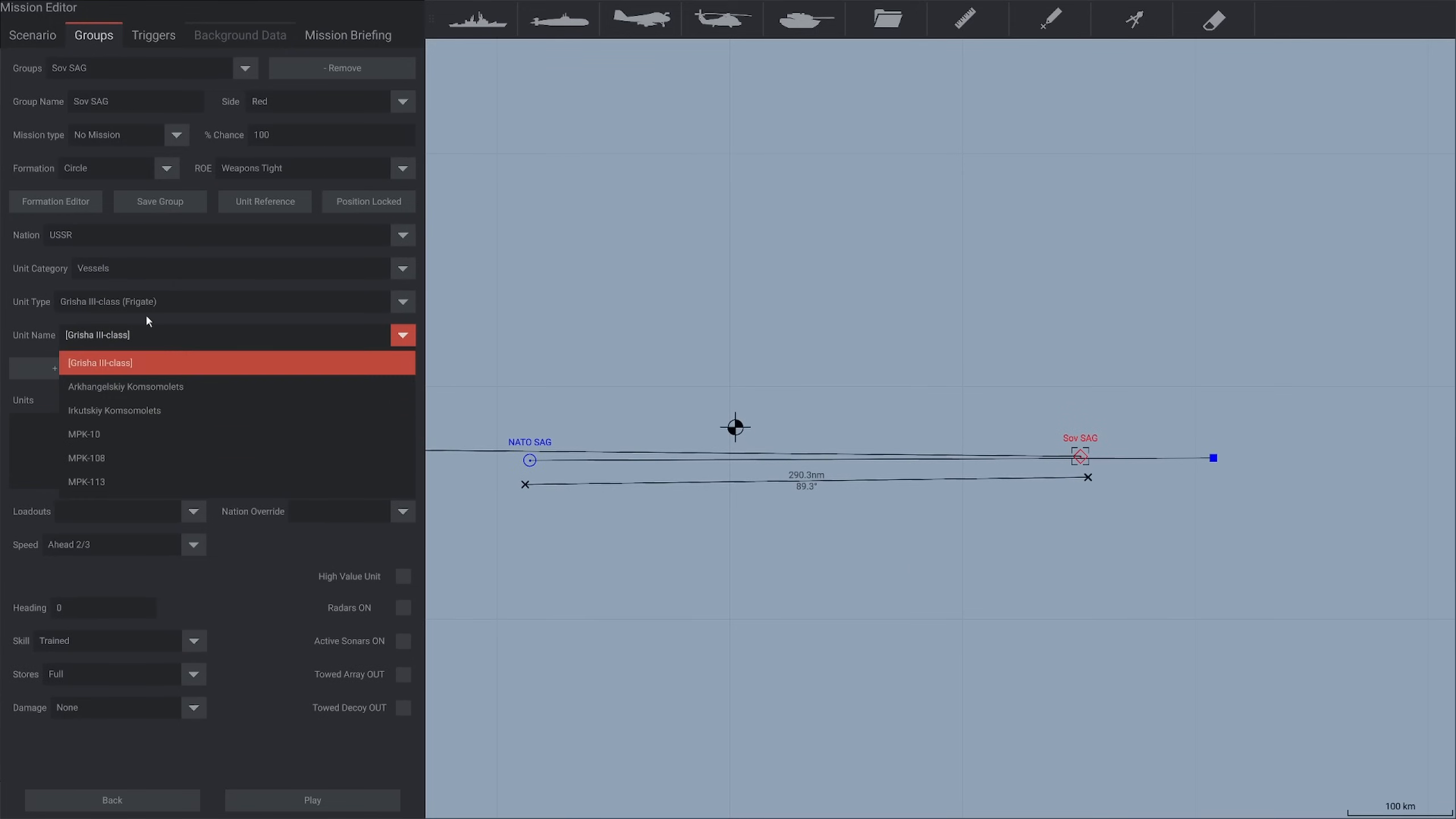
click(170, 309)
click(176, 451)
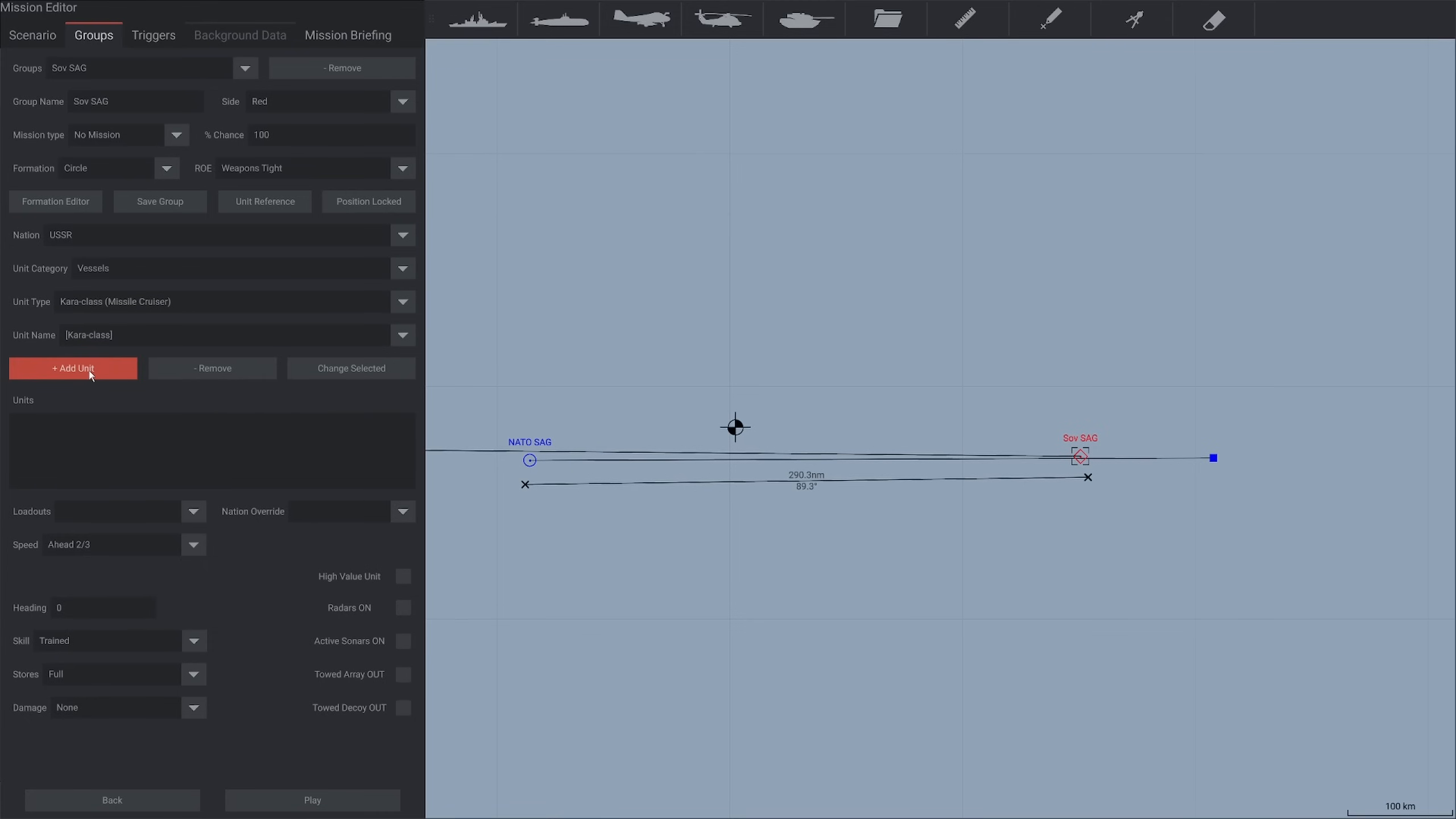
click(92, 377)
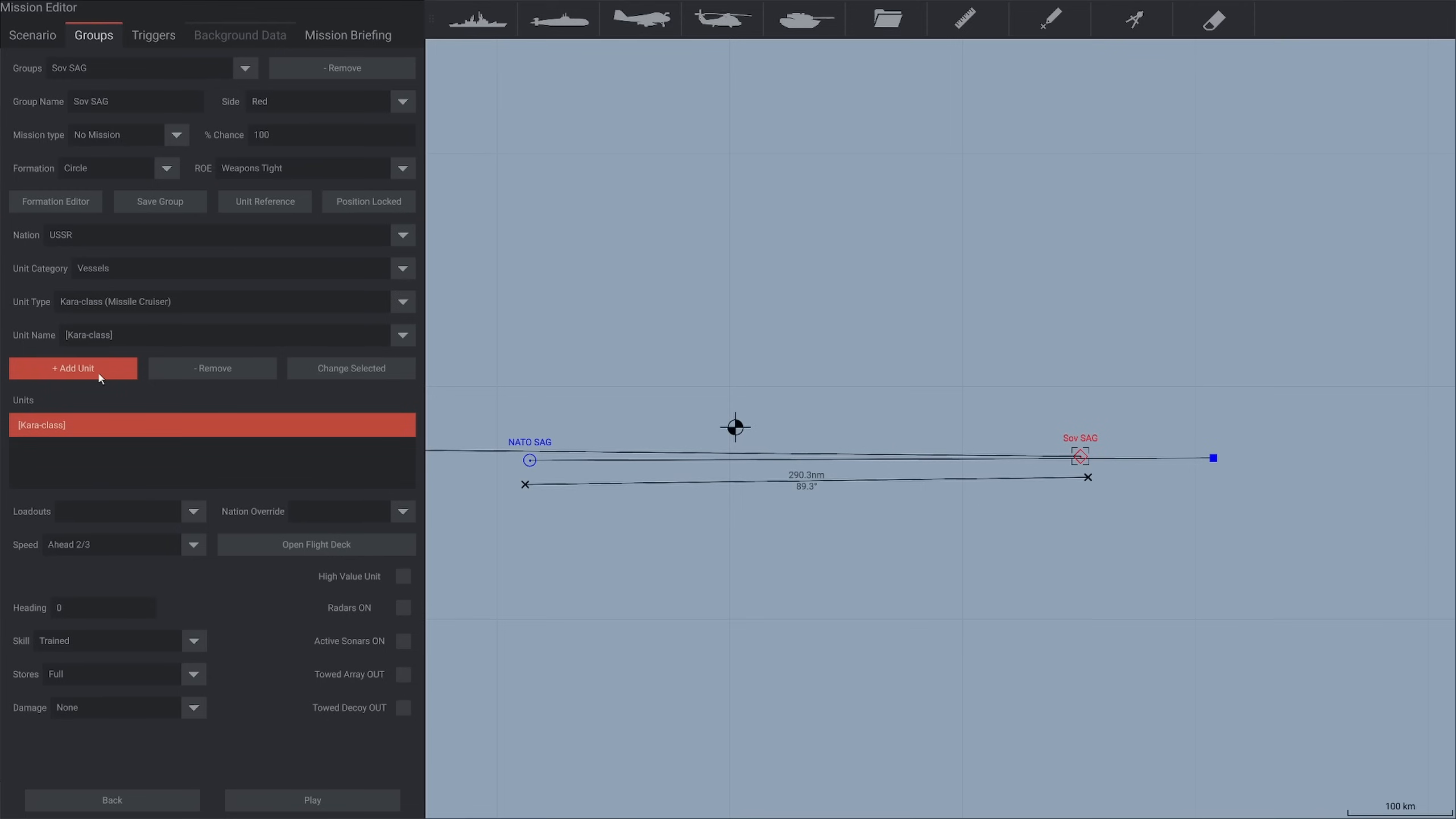
Add a Kanin-class destroyer and two Grisha III-class frigates to the Sov SAG group
click(130, 305)
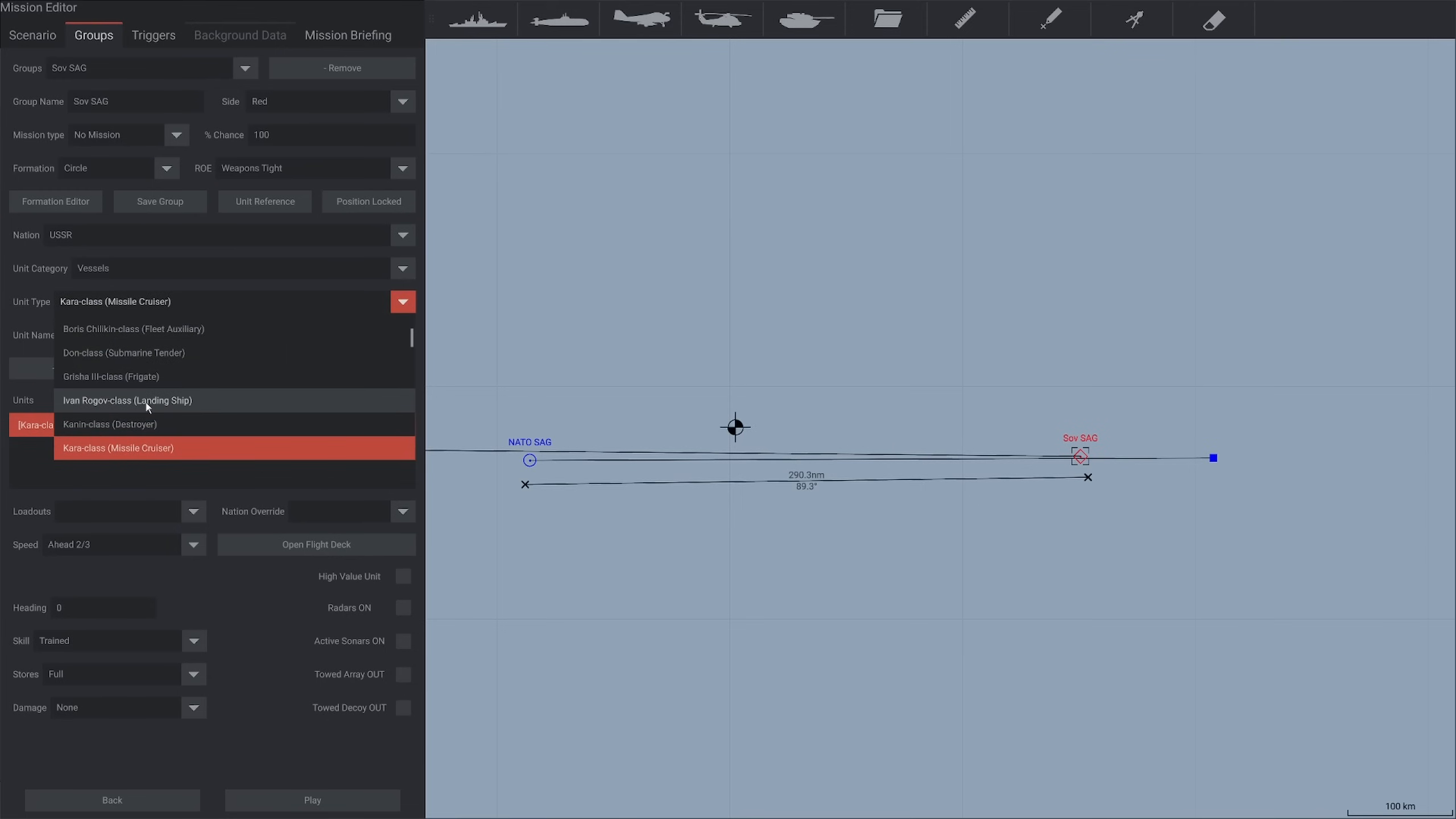
click(143, 423)
click(115, 369)
click(144, 302)
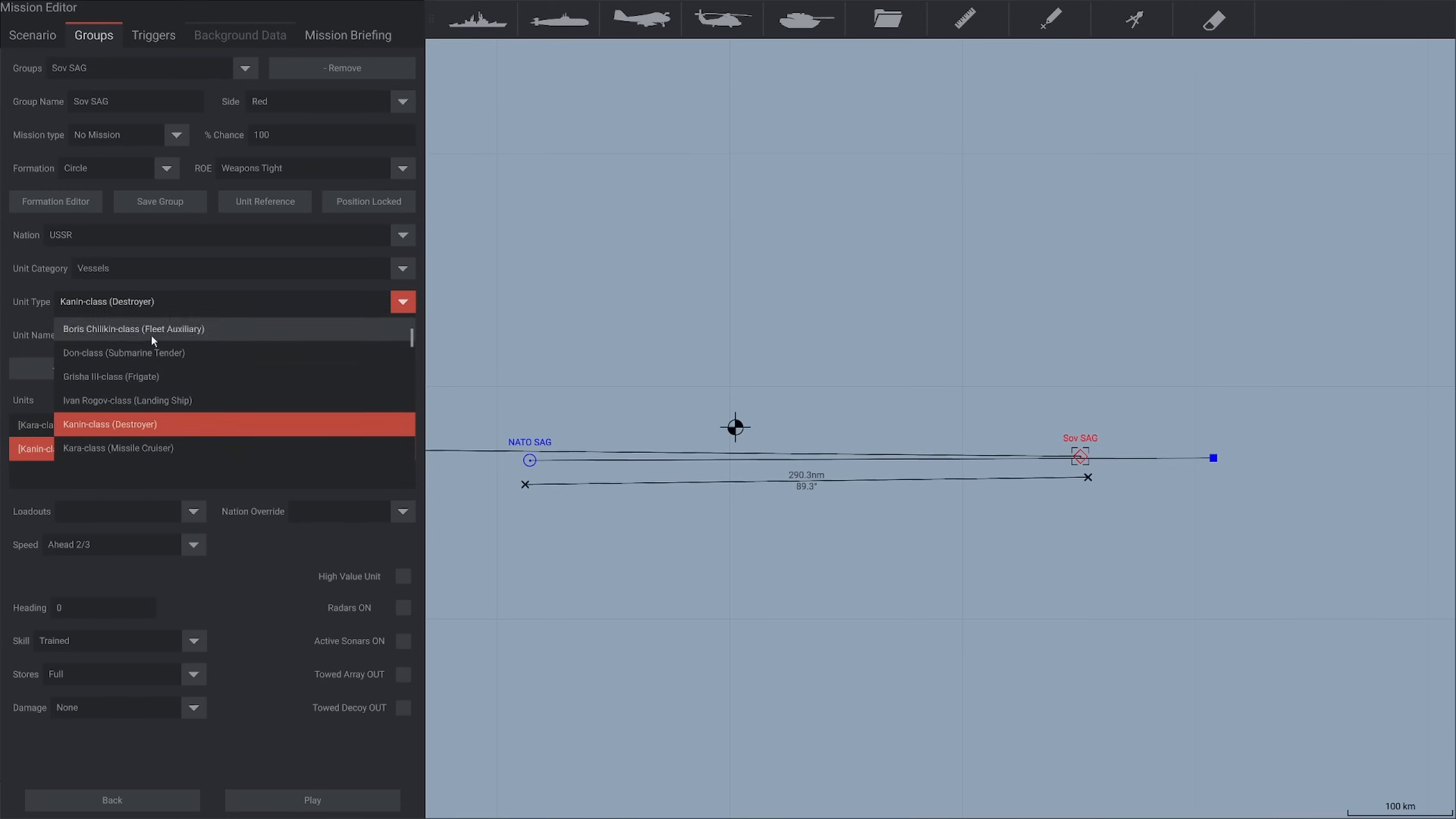
click(178, 376)
double_click(93, 373)
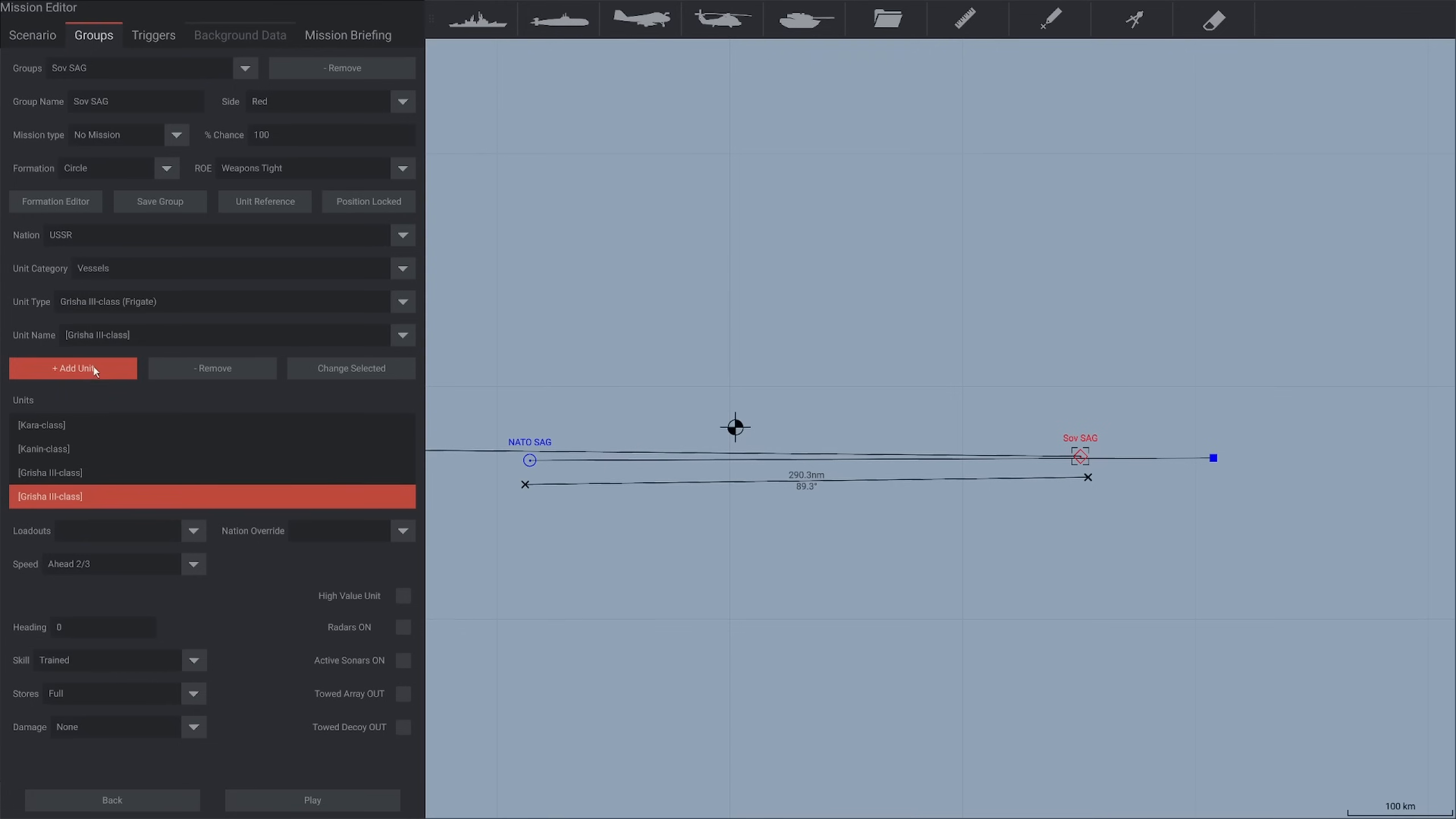
Spread the Sov SAG formation at a scale of 66.95, with one Grisha III far ahead, one far astern and the Kanin to port of the Kara
click(51, 204)
drag(728, 434, 717, 349)
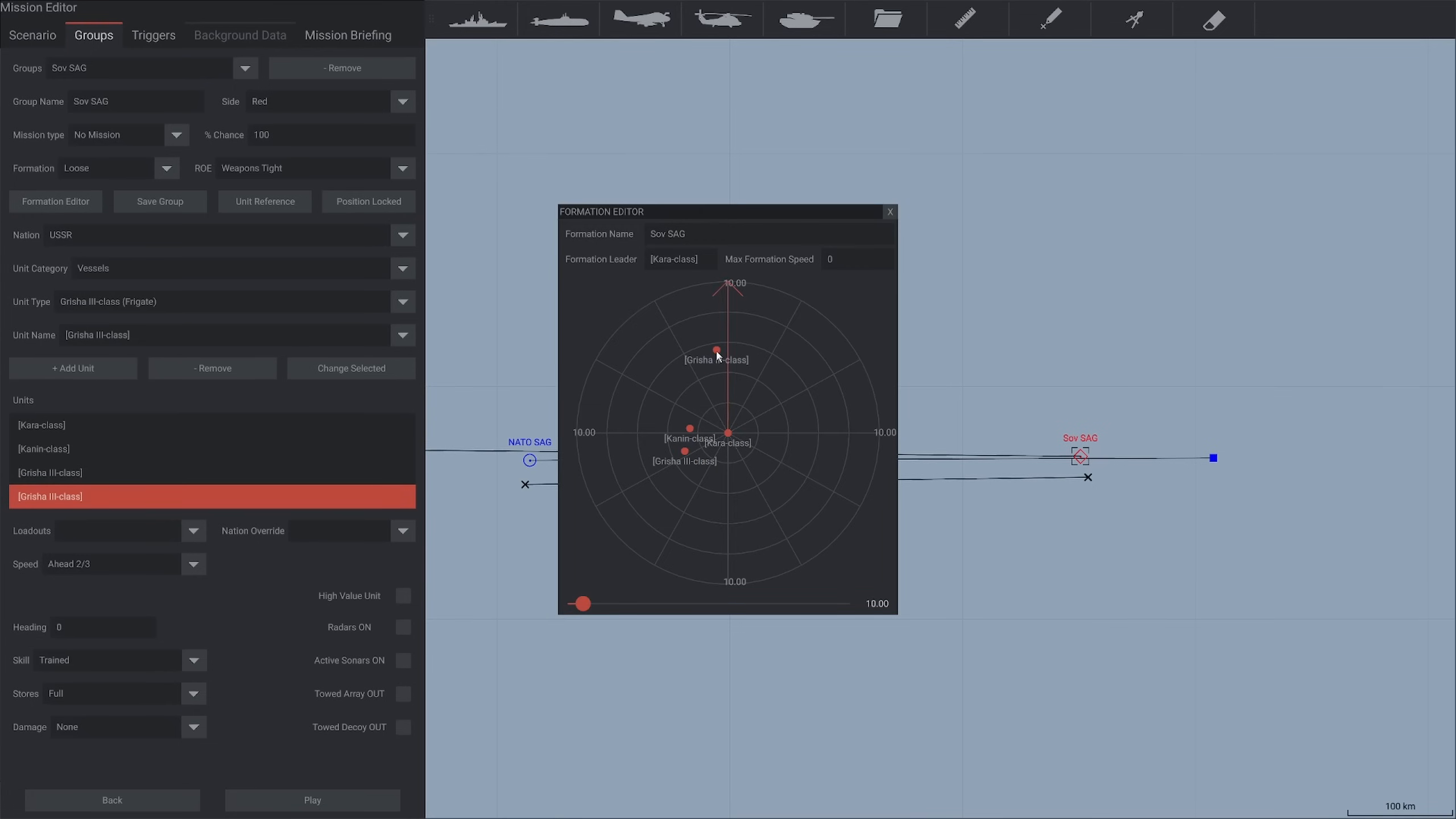
drag(684, 452, 722, 522)
drag(584, 603, 670, 602)
drag(727, 446, 718, 546)
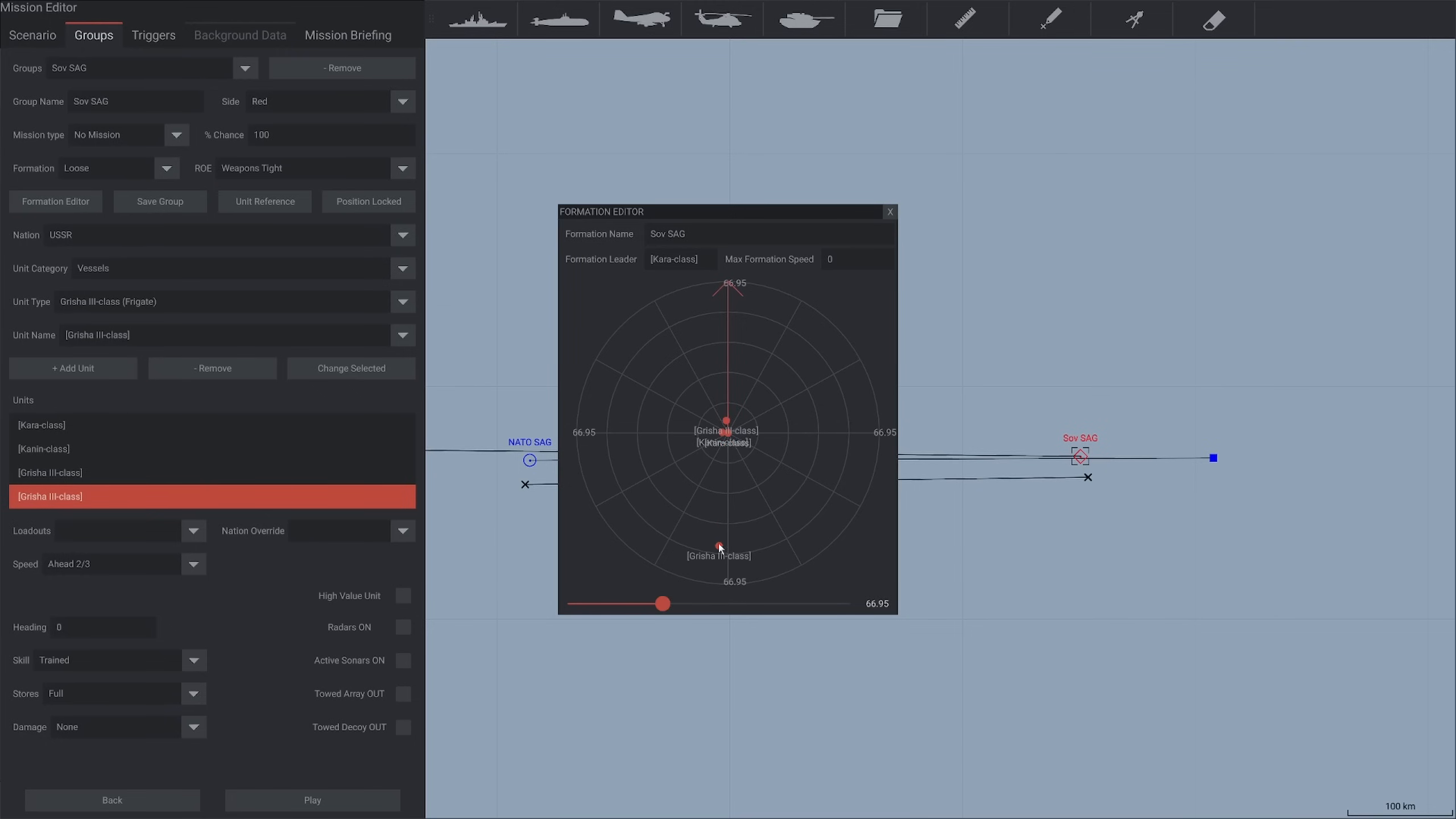
drag(726, 421, 729, 329)
drag(723, 434, 685, 436)
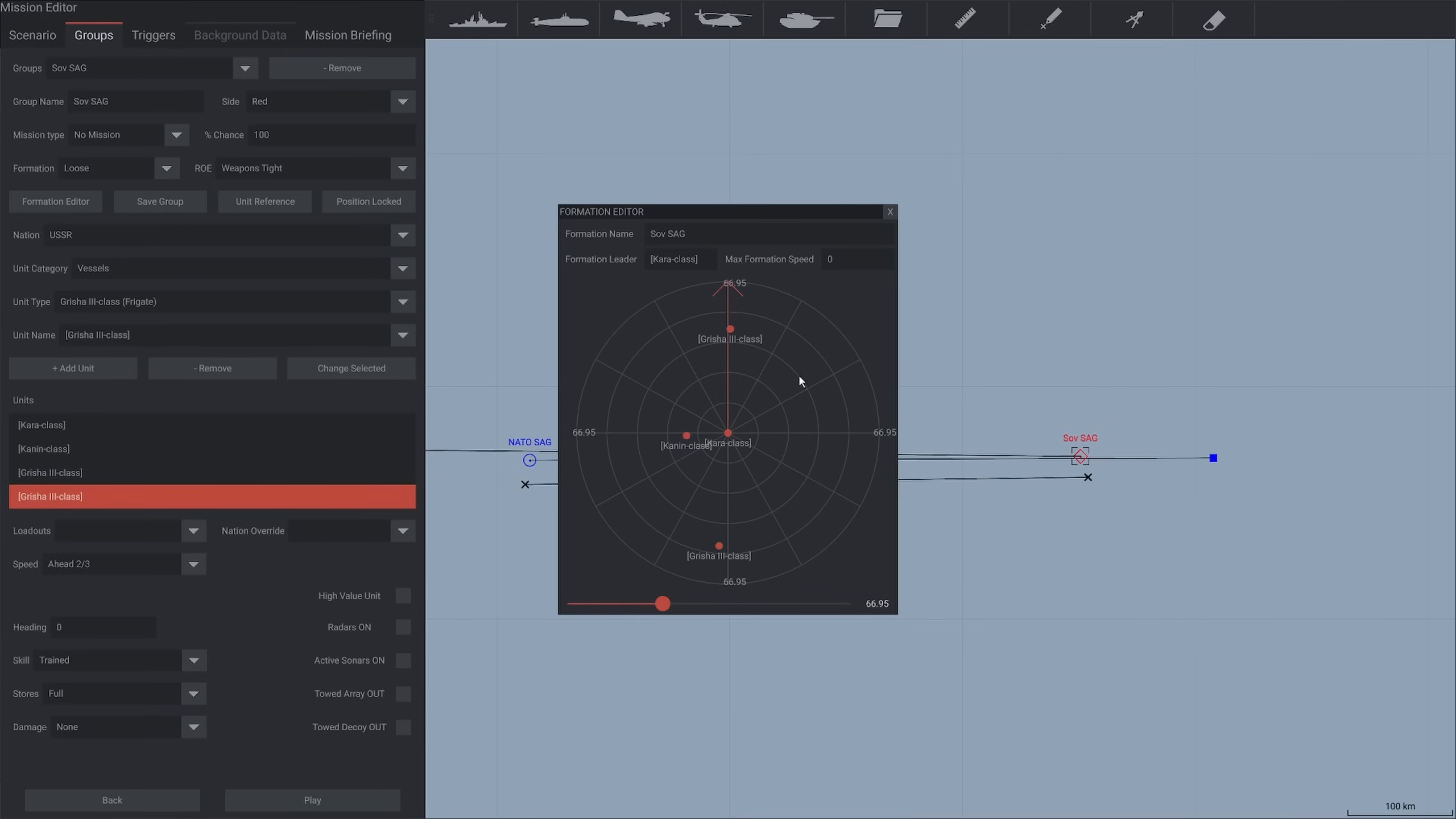
click(890, 212)
scroll(1076, 522, up, 5)
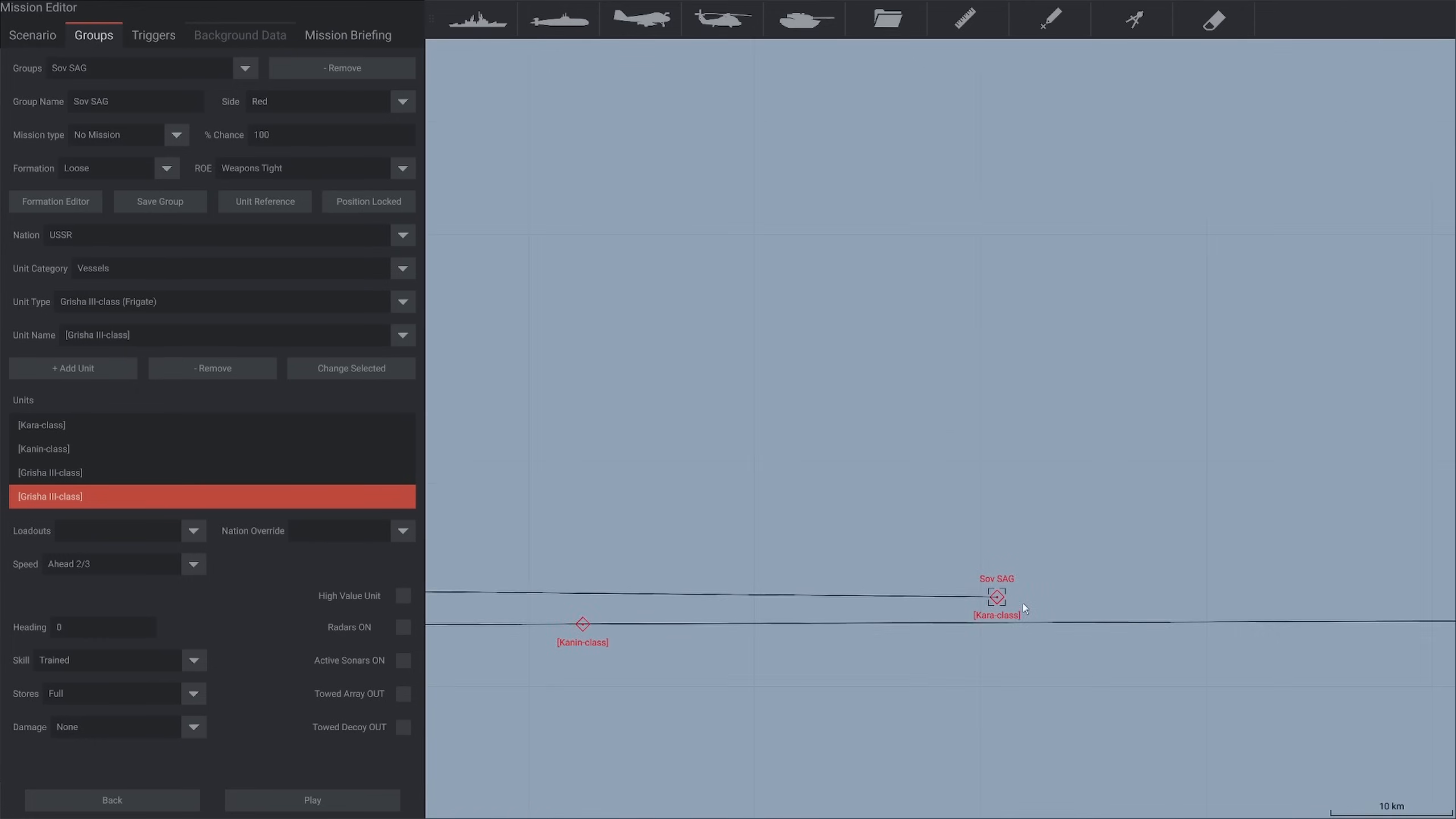
scroll(952, 620, down, 5)
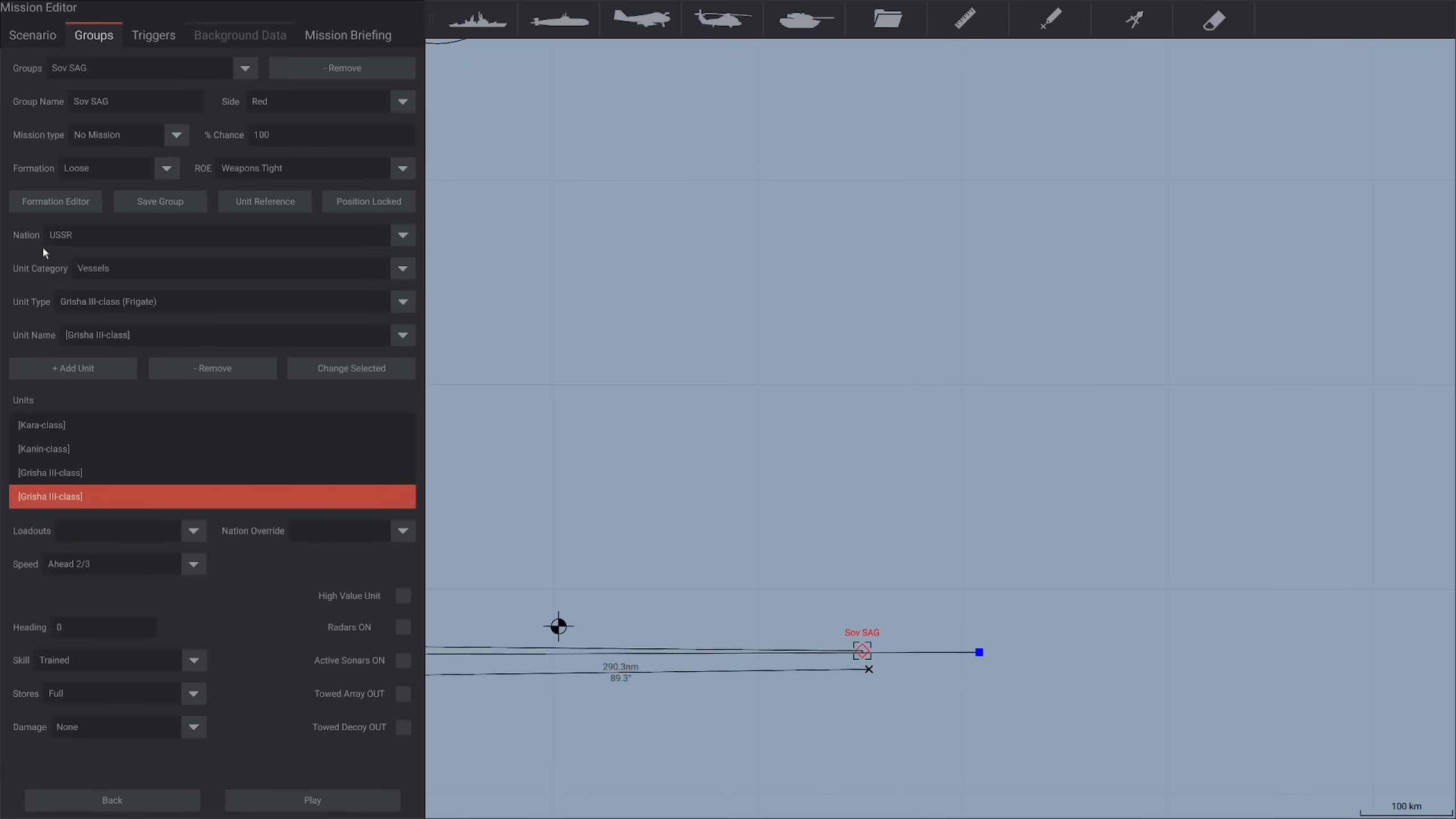
Tighten the Sov SAG formation at a scale of 18.15, keeping the Grisha III frigates ahead and astern and the Kanin to port of the Kara
click(58, 202)
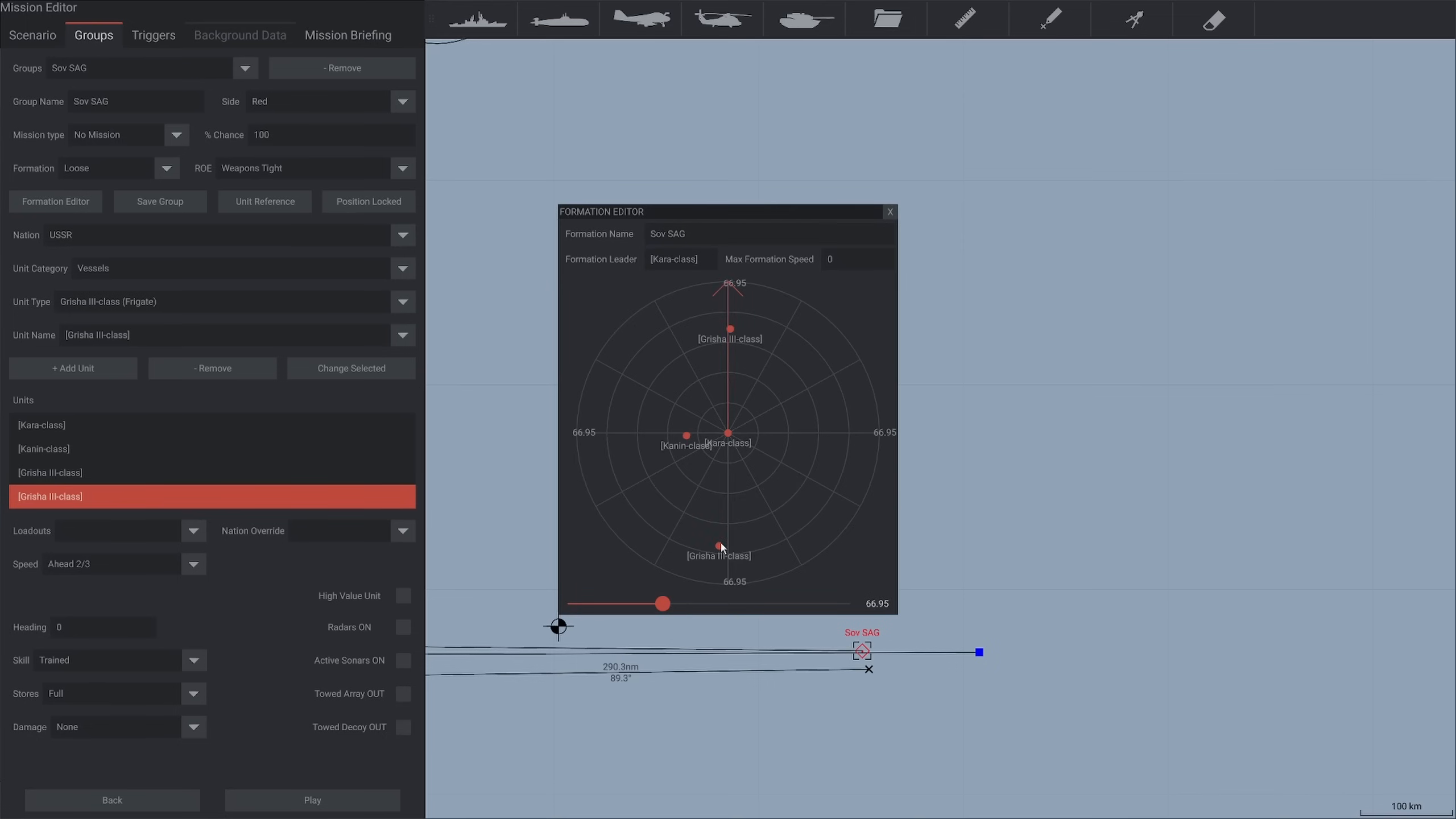
drag(720, 547, 730, 451)
drag(730, 329, 707, 437)
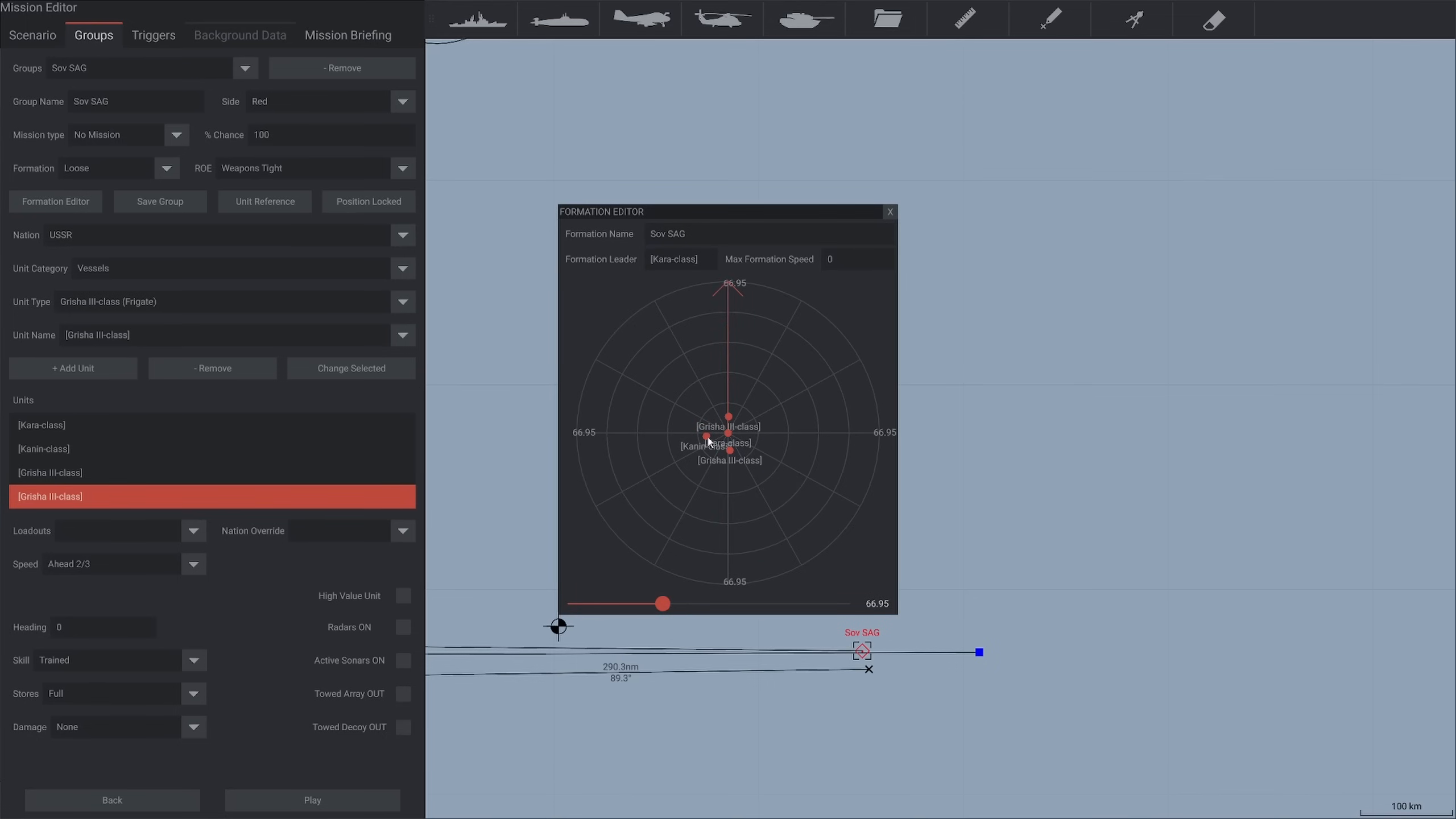
drag(662, 604, 594, 603)
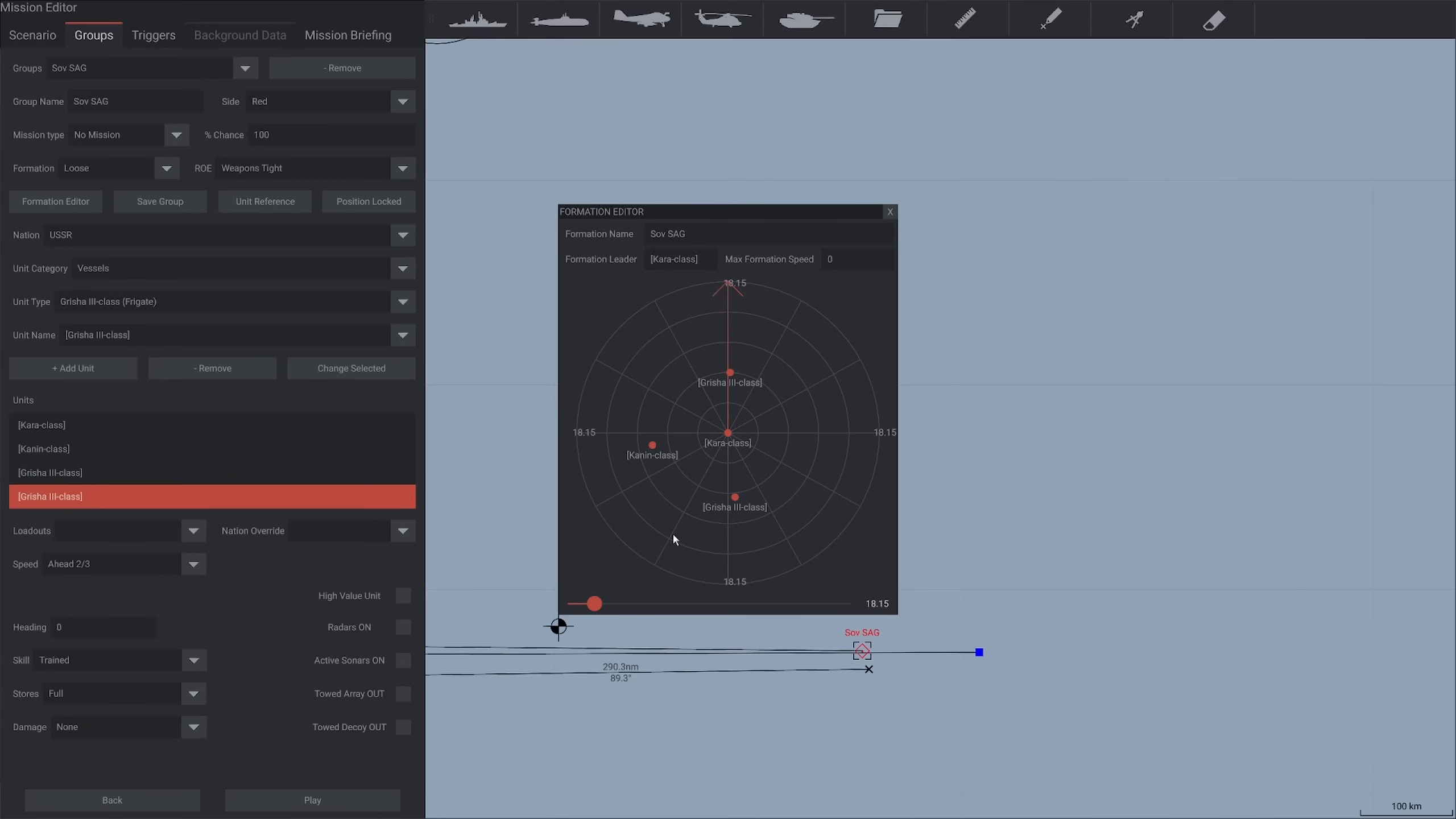
drag(735, 498, 724, 488)
drag(654, 445, 686, 434)
drag(729, 372, 726, 396)
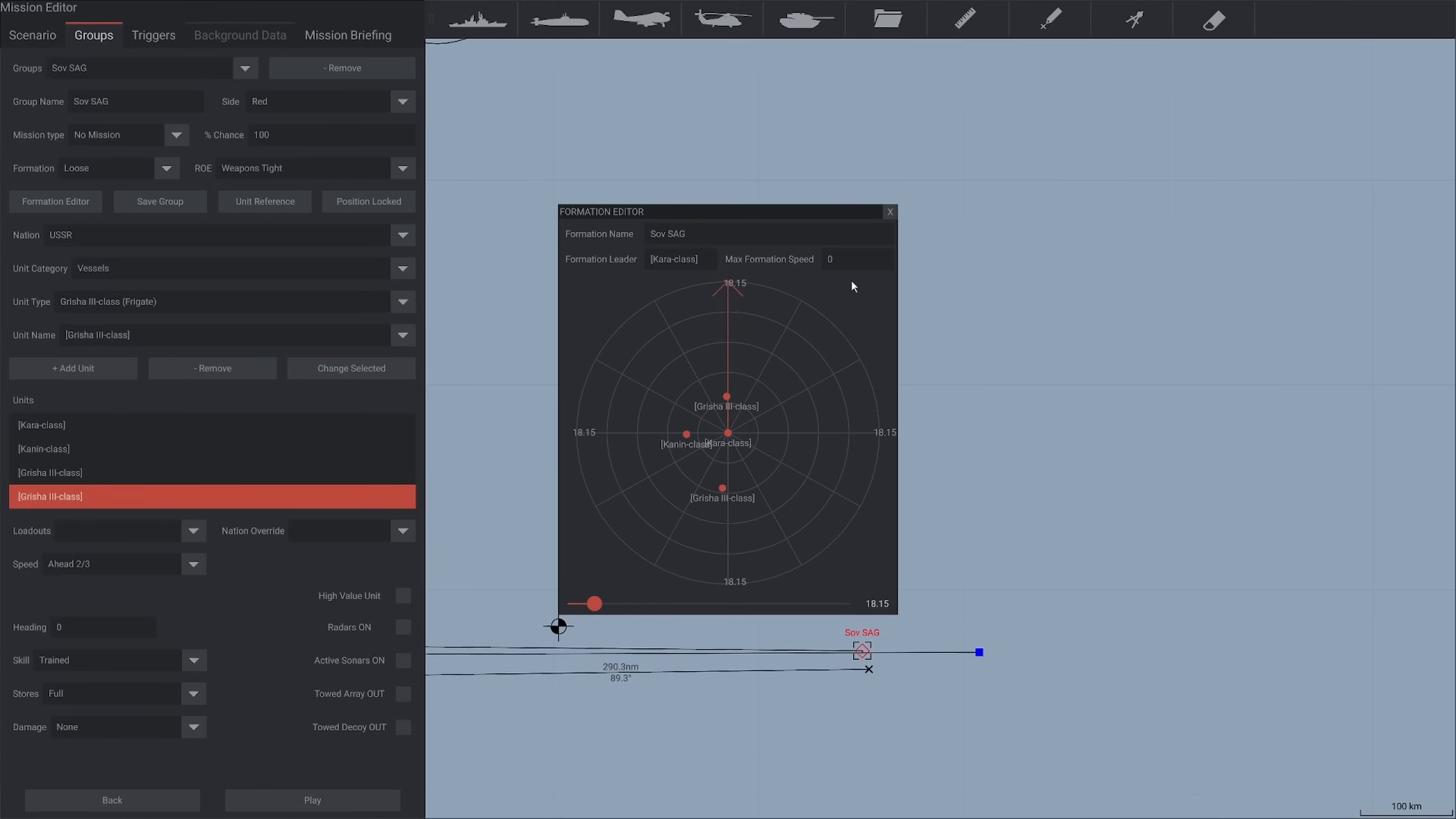
click(889, 211)
scroll(852, 549, down, 5)
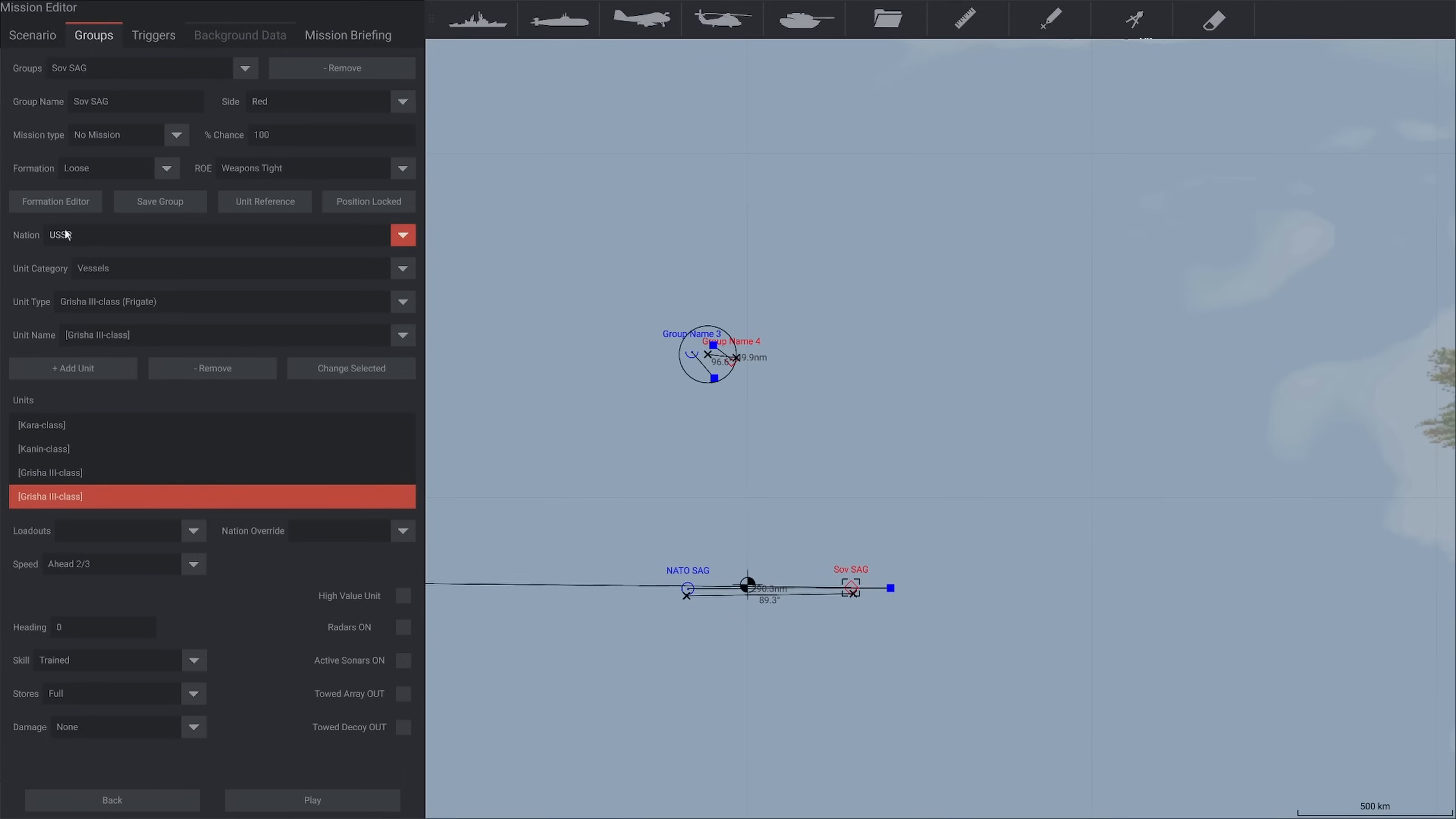
Save the mission under the file name "S17 Example Scenario" in the user missions folder
click(32, 35)
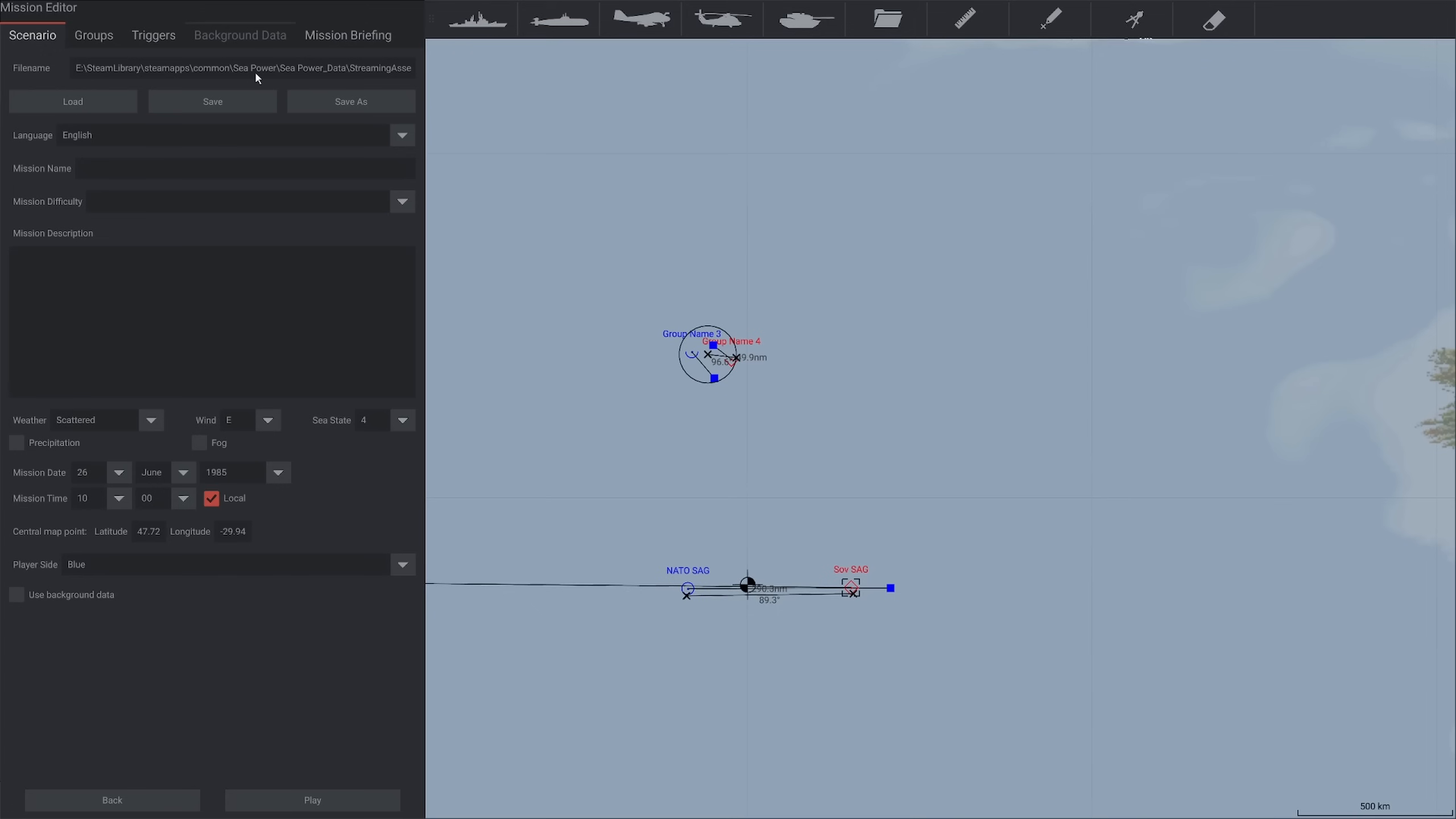
click(319, 94)
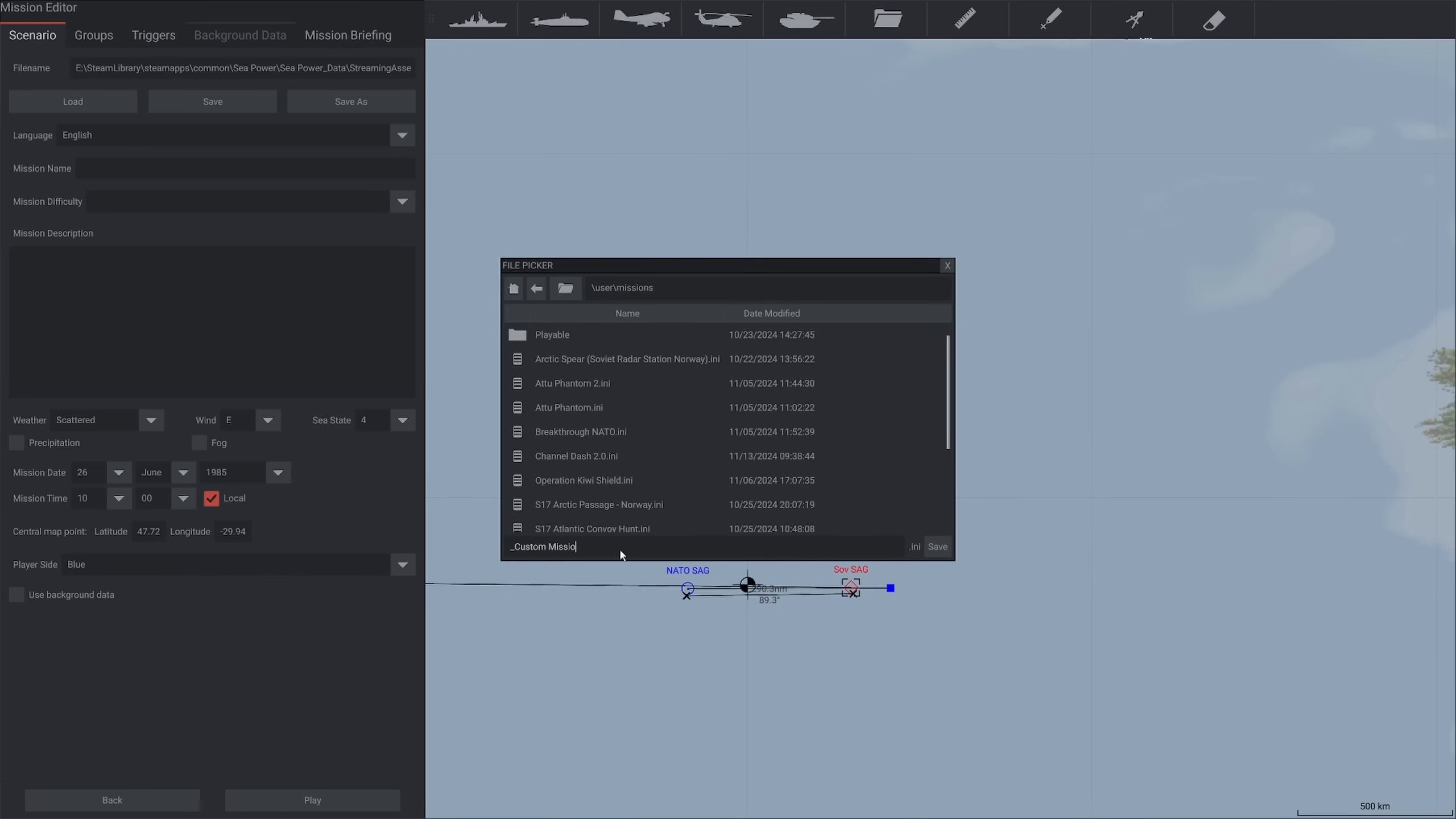
key(BackSpace)
key(BackSpace)
key(BackSpace)
key(BackSpace)
key(BackSpace)
key(BackSpace)
key(BackSpace)
key(BackSpace)
key(BackSpace)
key(BackSpace)
key(BackSpace)
key(BackSpace)
key(BackSpace)
key(BackSpace)
text(S17 Example Scenario)
click(940, 554)
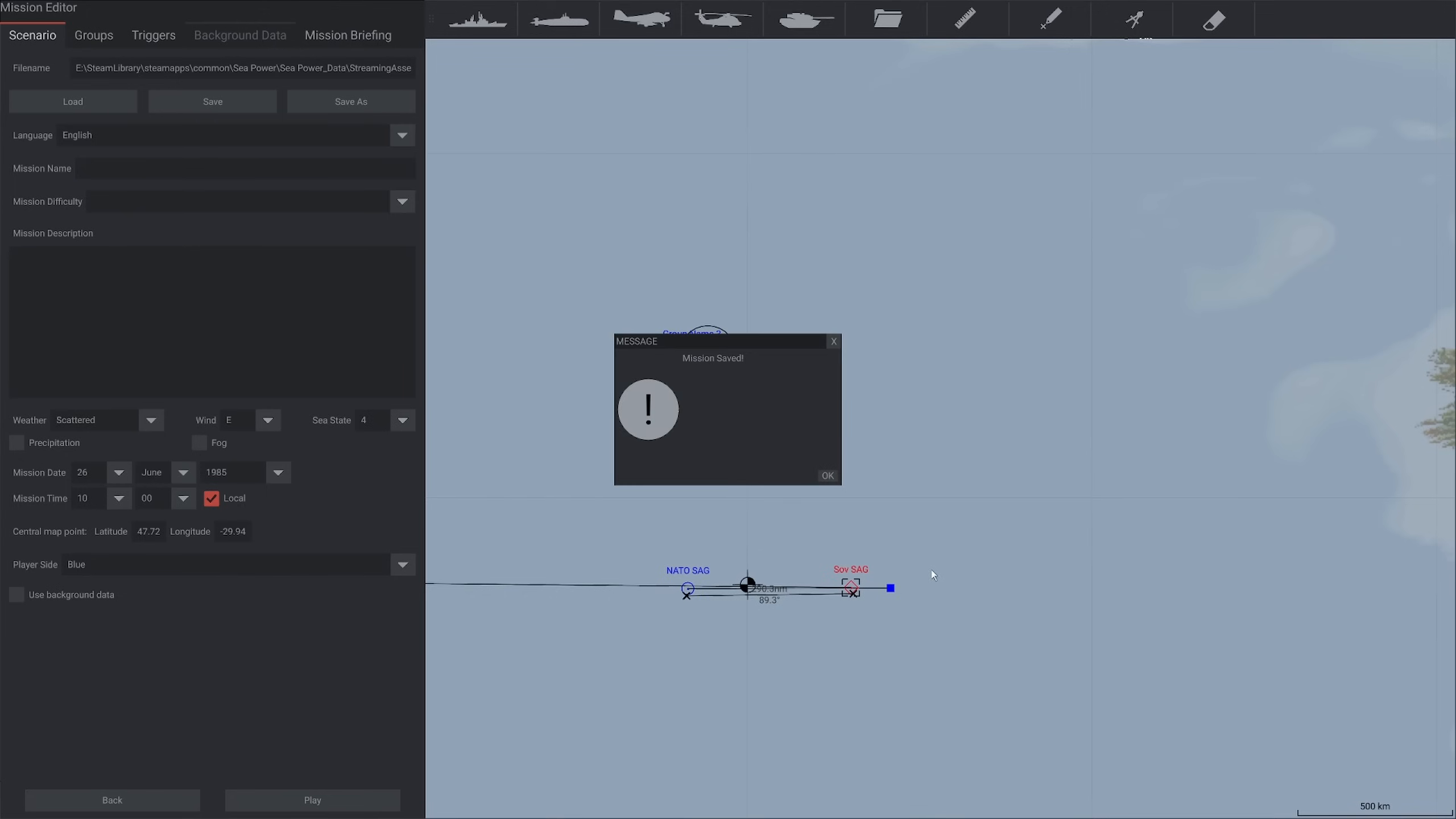
click(828, 476)
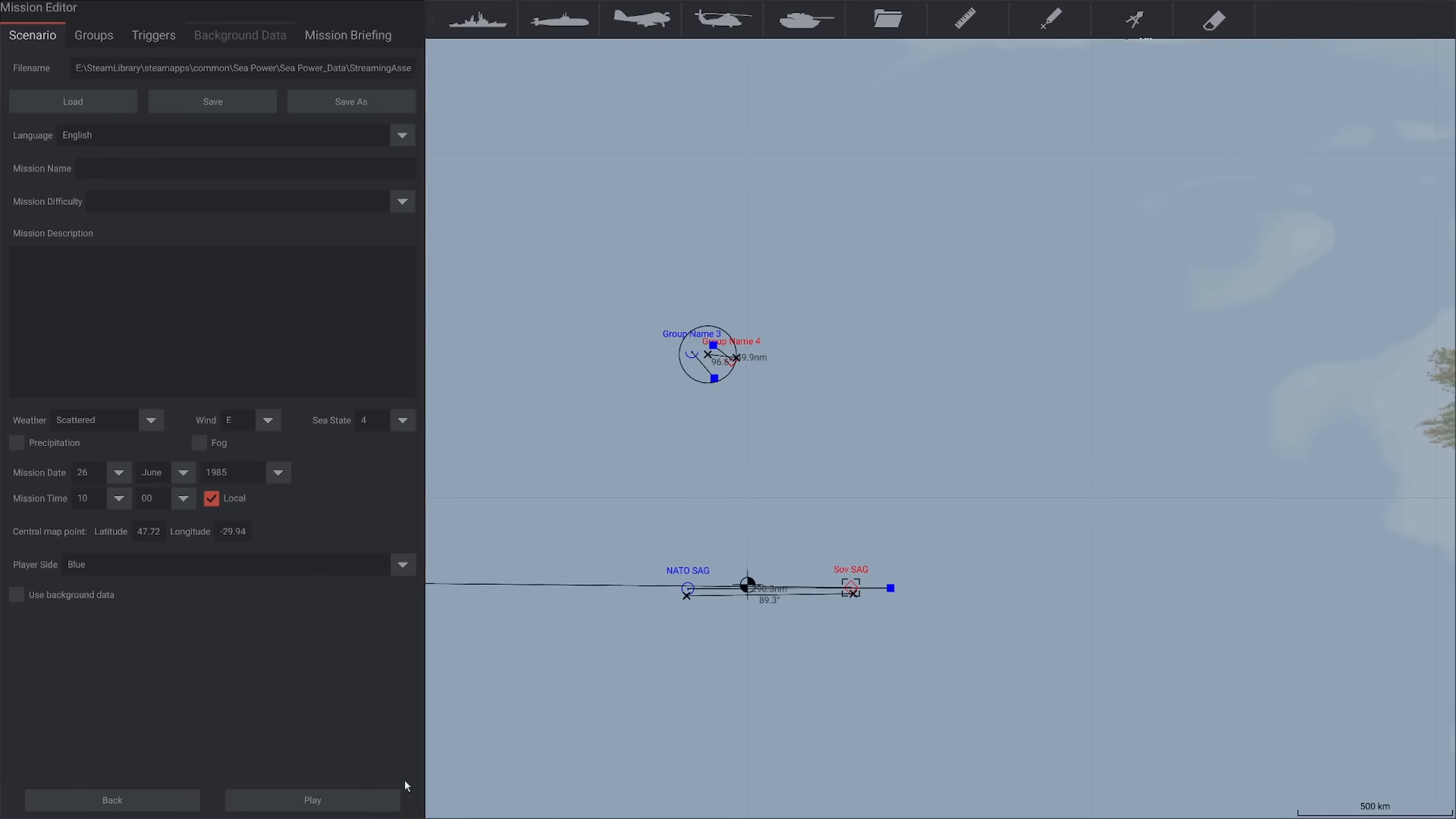
Add a mission trigger and name it "Blue win"
click(158, 36)
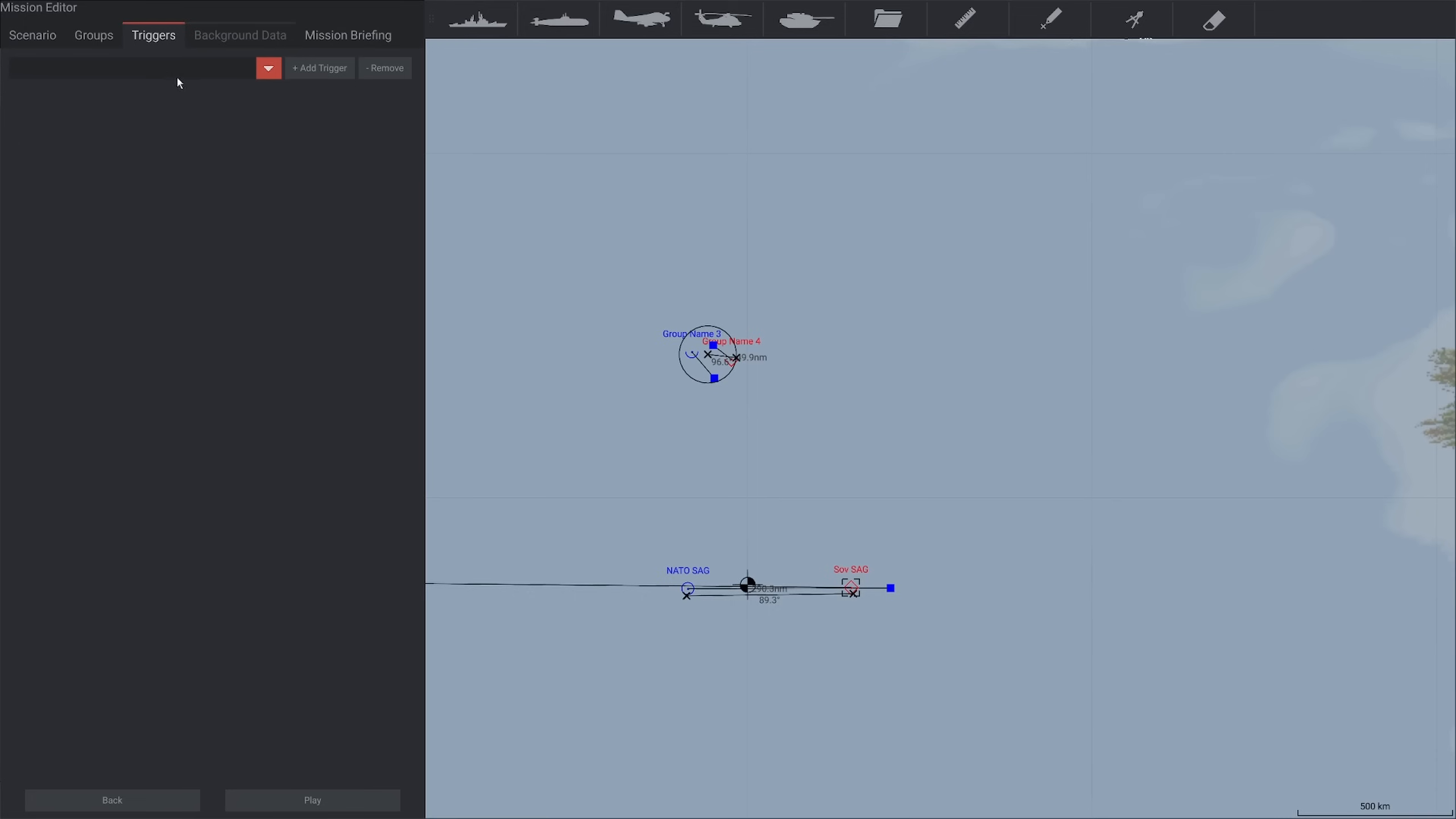
click(326, 76)
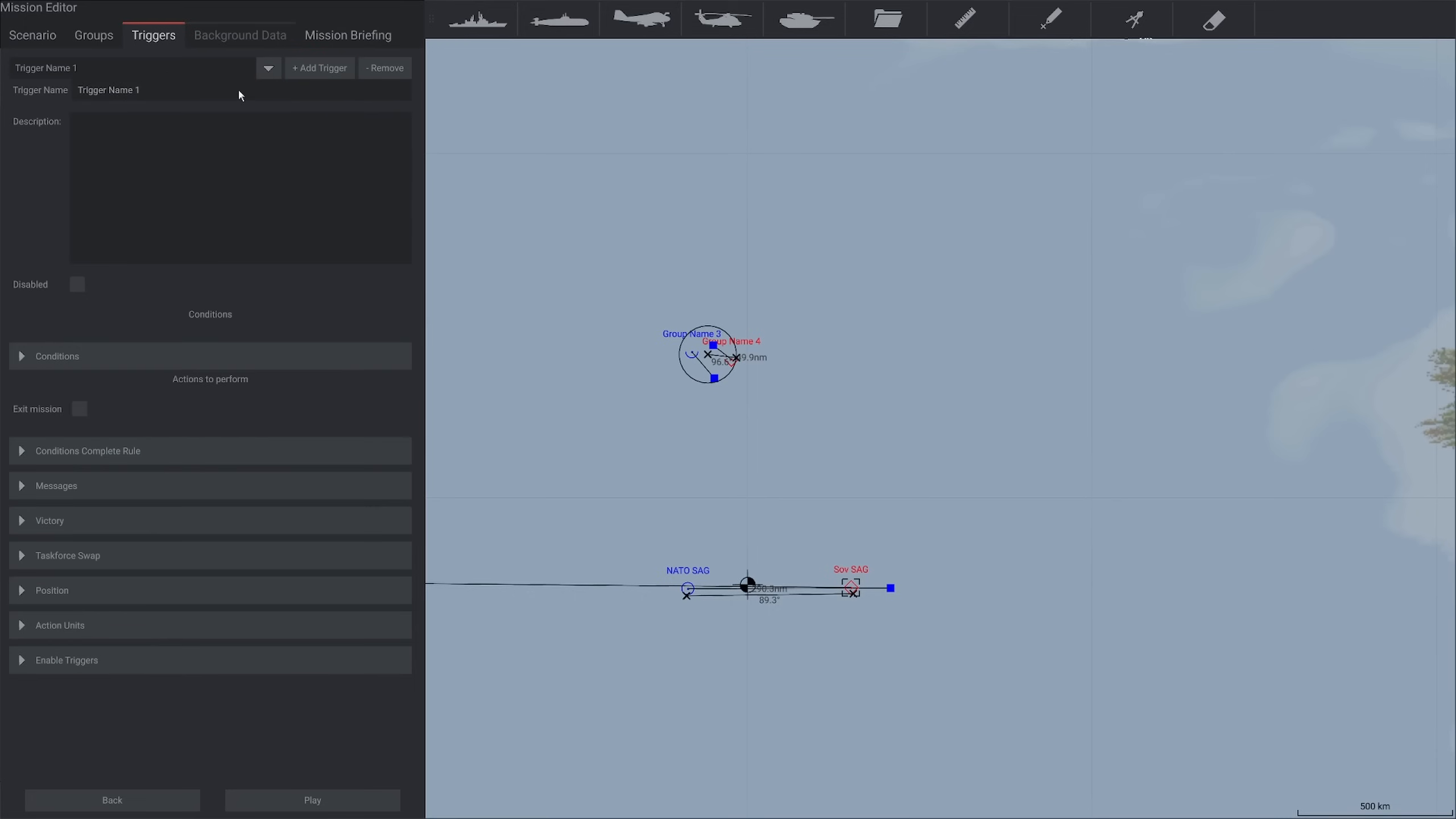
key(ctrl+a)
text(Blue win)
key(Return)
Add a condition to the Blue win trigger with the key "Red force destroyed"
click(49, 356)
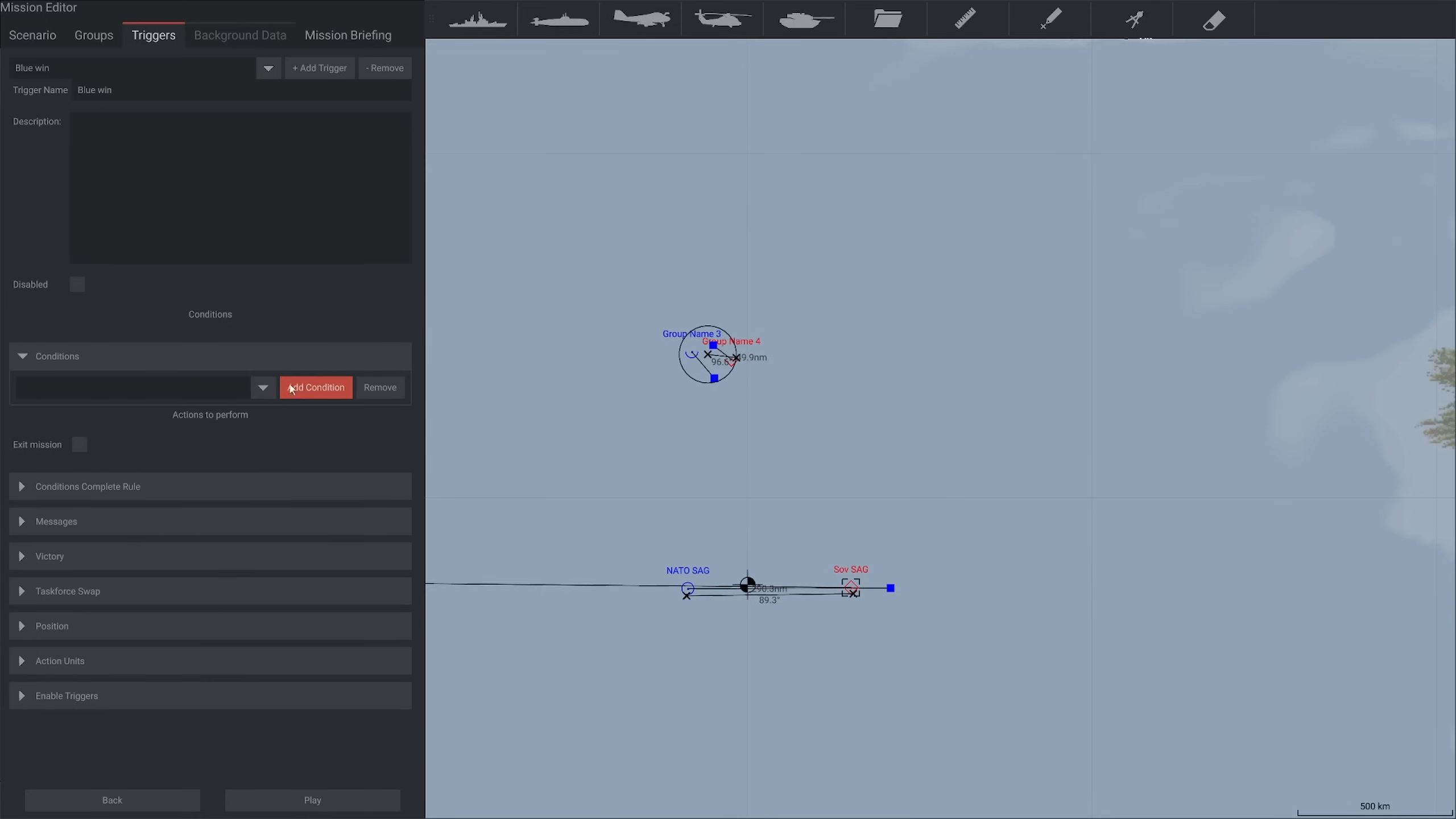
click(315, 387)
click(200, 409)
text(R)
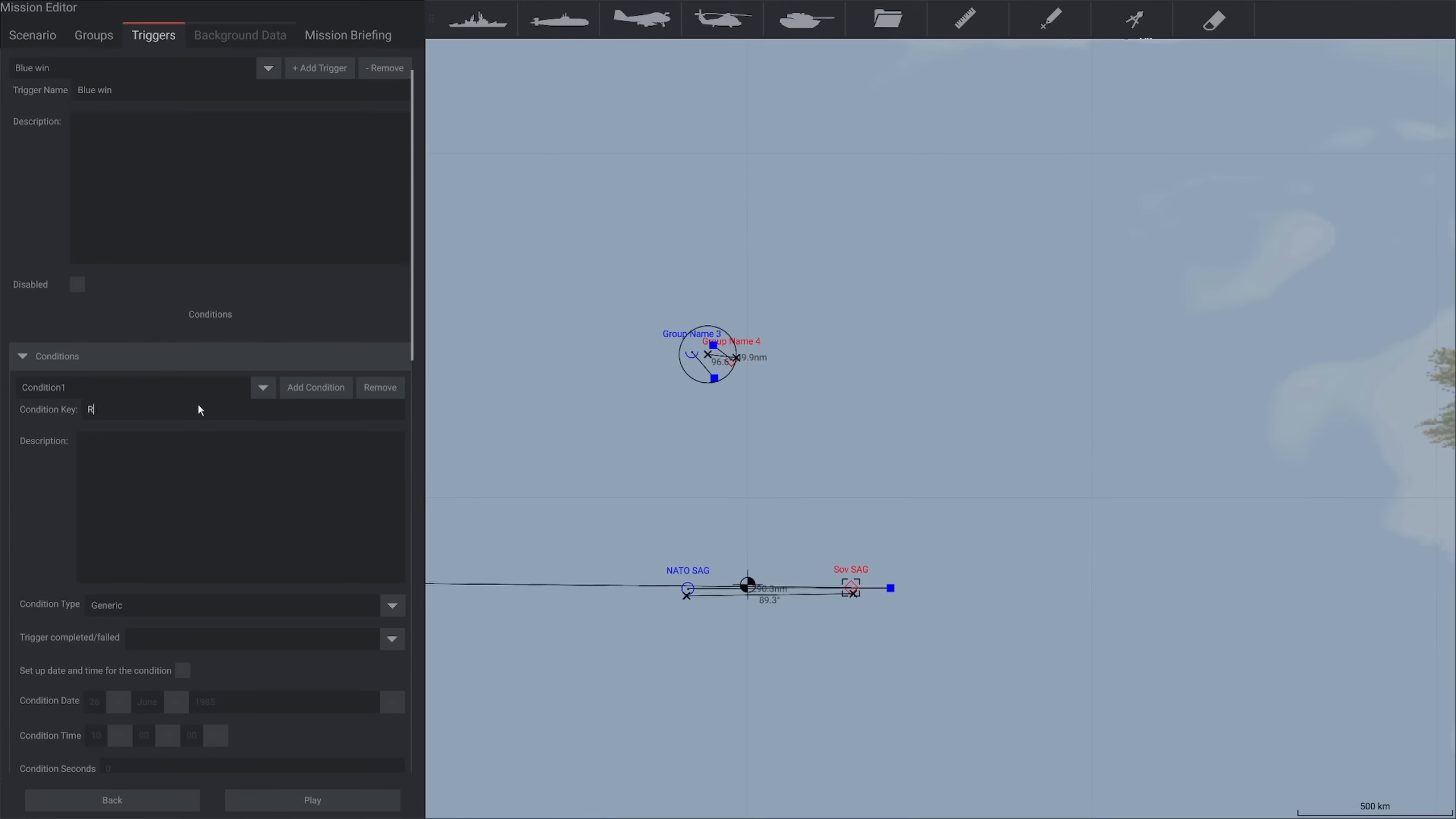
text(ed force cestroyed)
click(47, 490)
Set the Red force destroyed condition's type to Unit destroyed and add all units of the Sov SAG group to it
scroll(47, 534, down, 5)
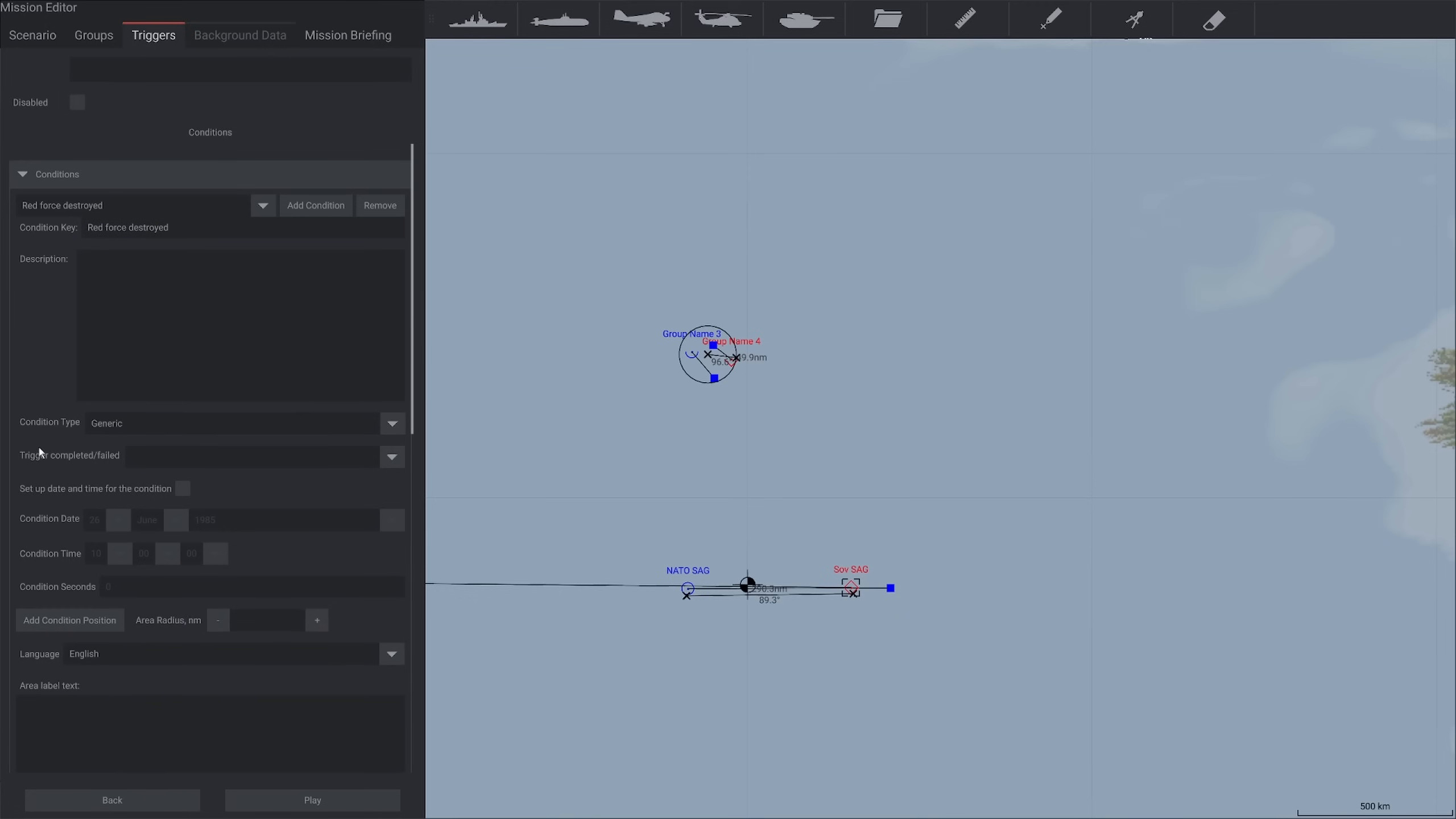
click(158, 426)
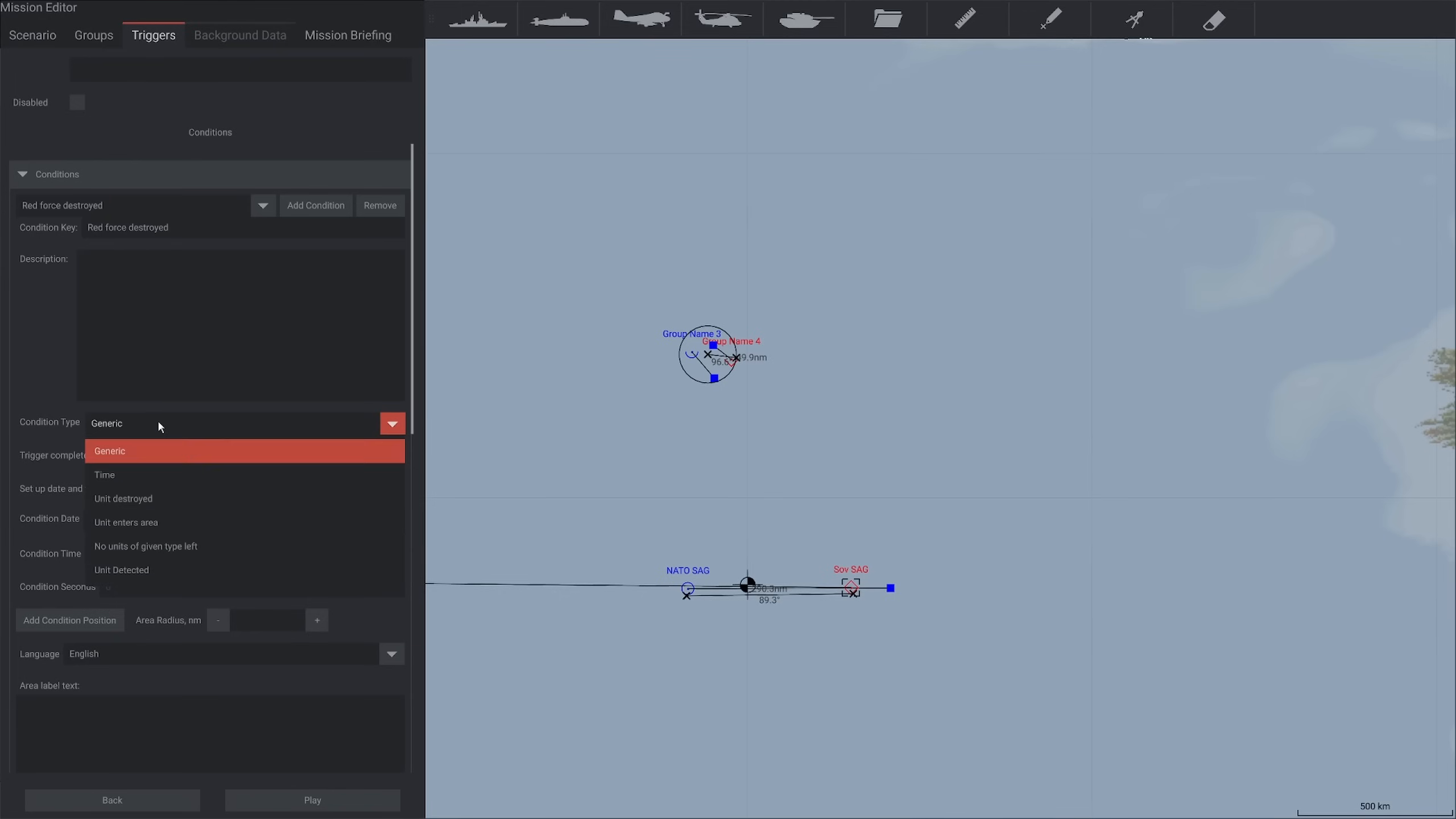
click(148, 499)
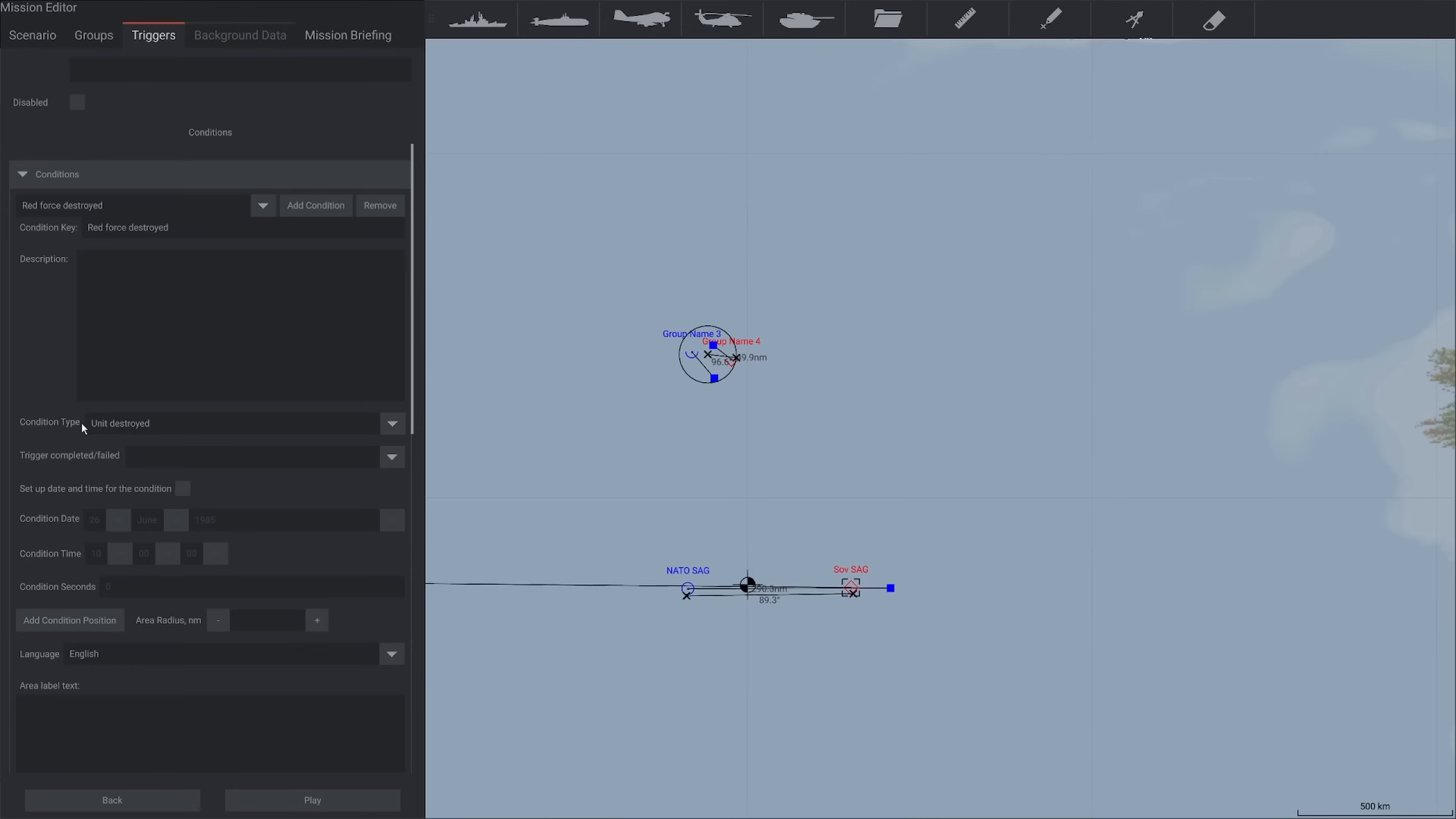
scroll(39, 452, down, 8)
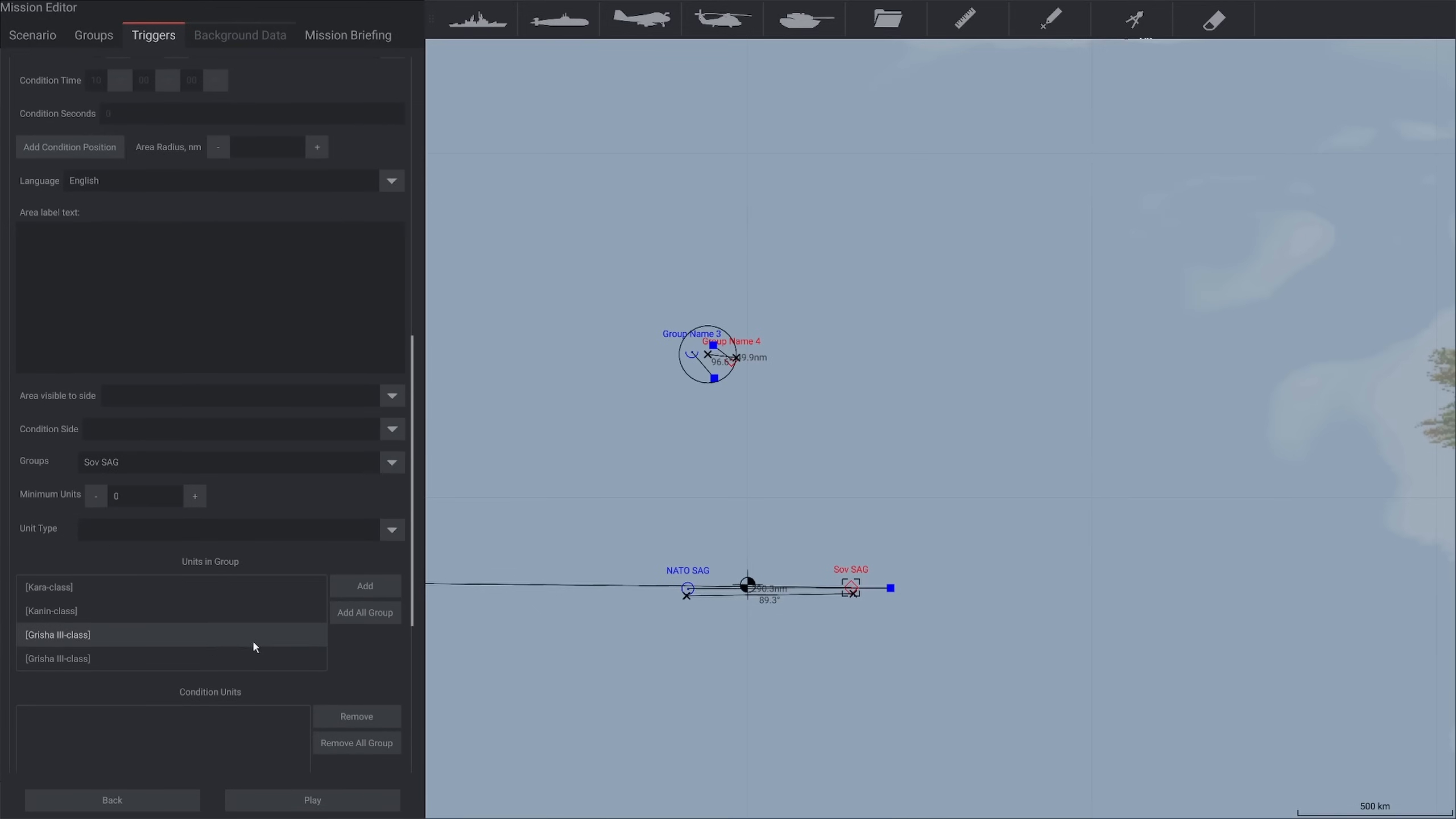
scroll(253, 639, down, 1)
click(373, 542)
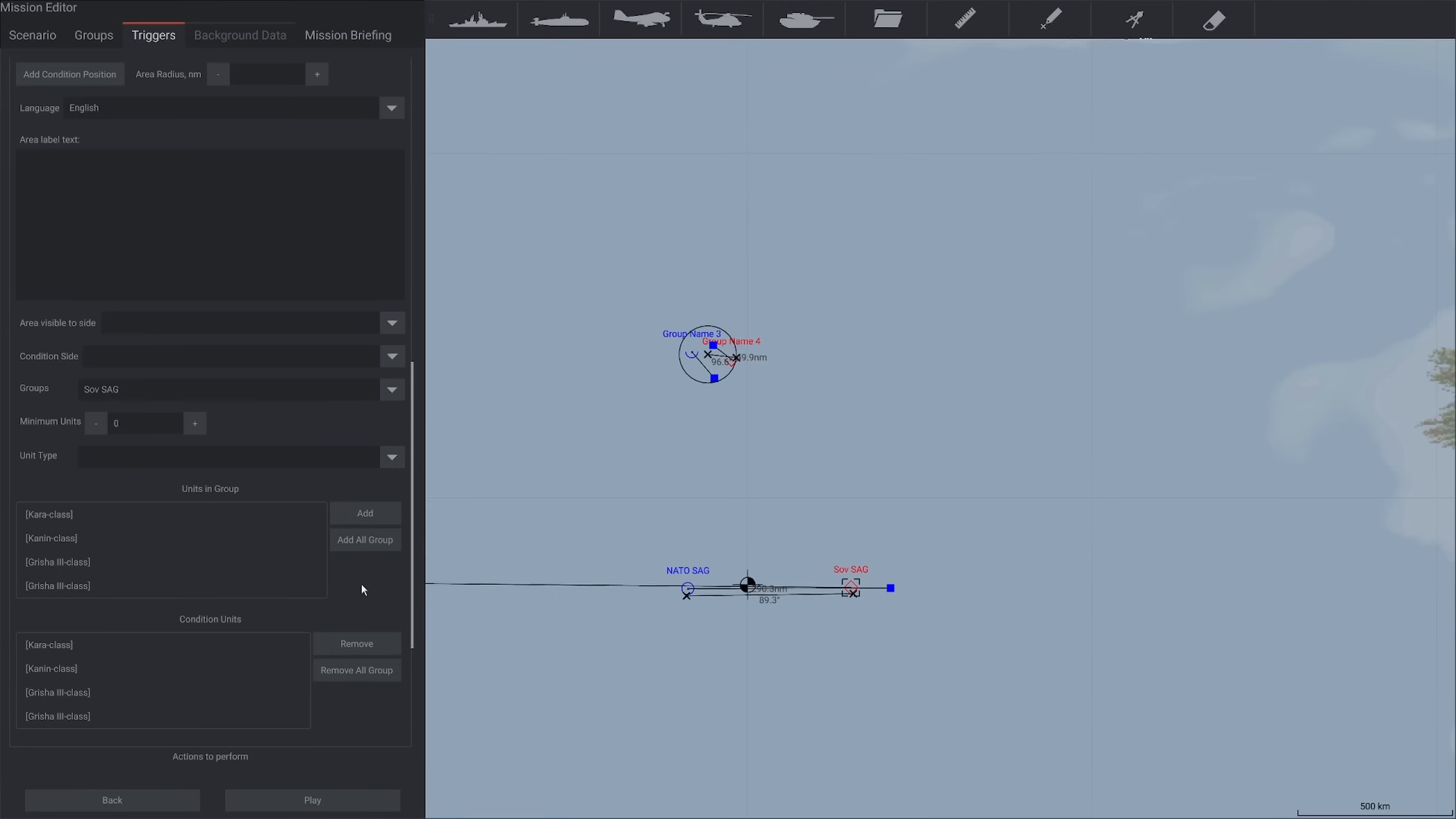
Remove the Kanin-class and both Grisha III-class ships from the Red force destroyed condition units, leaving only the Kara-class
click(149, 668)
click(361, 650)
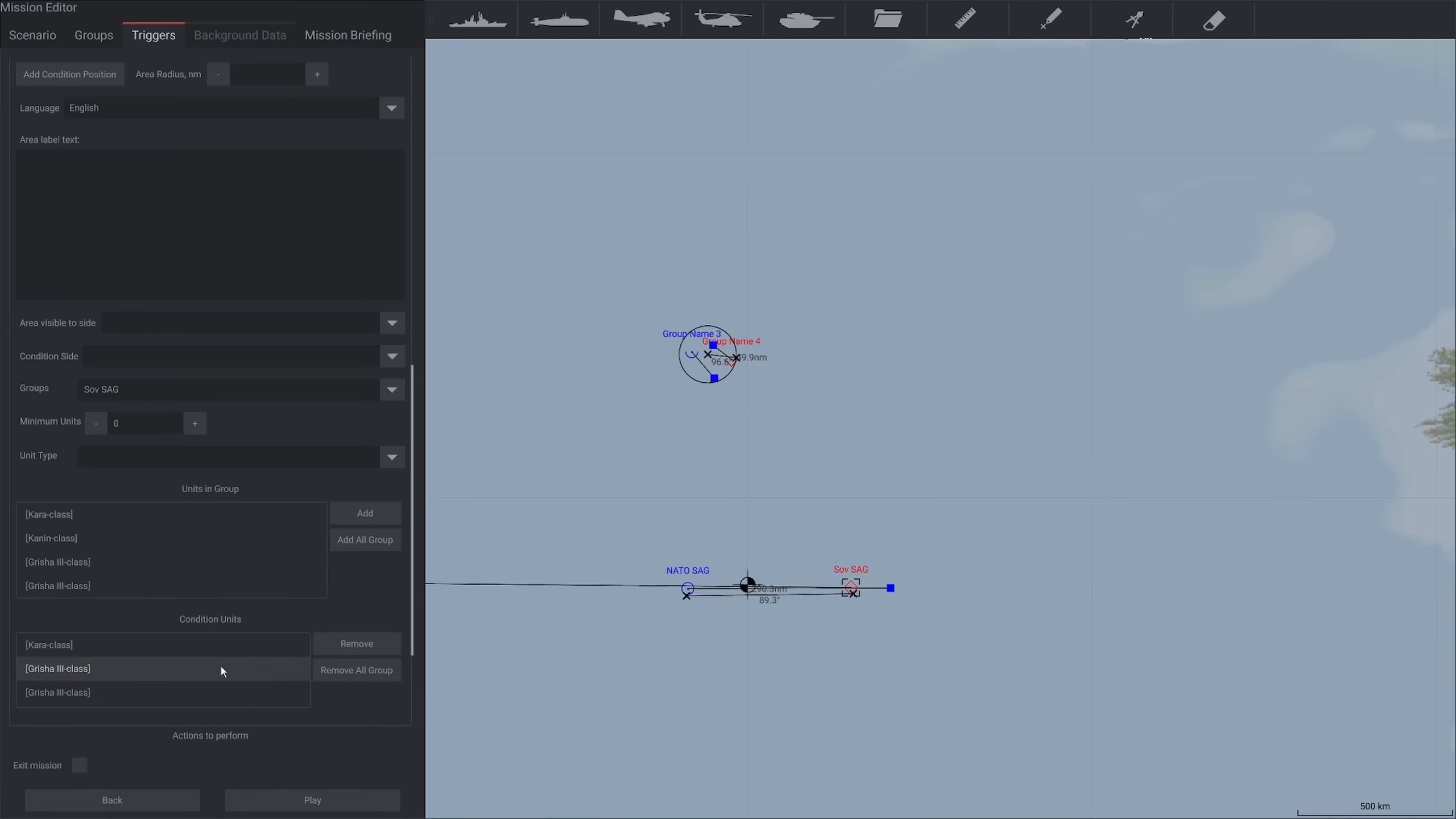
click(220, 667)
click(358, 644)
click(282, 667)
click(362, 644)
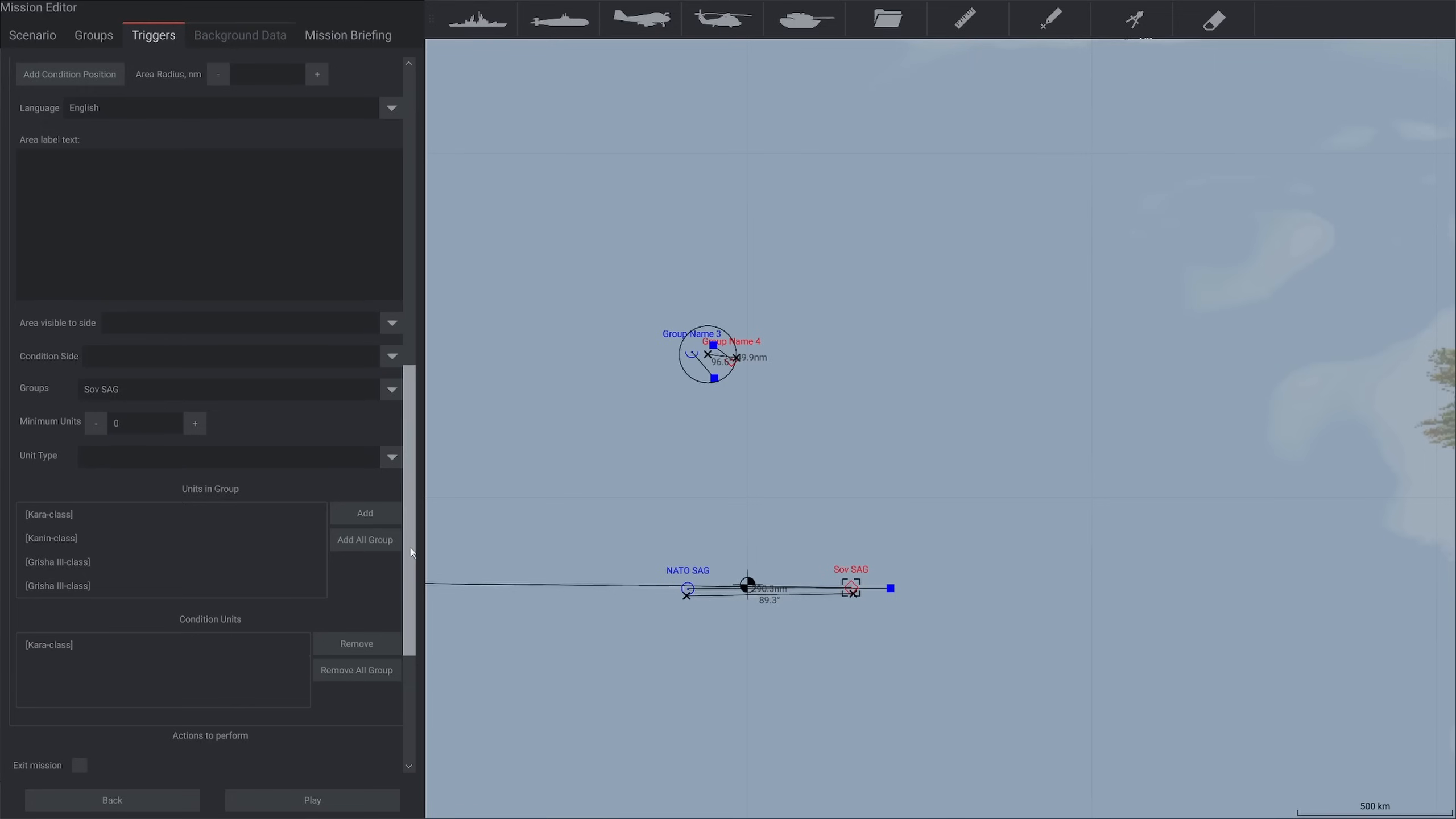
Enter "Congrats! You've won!" as the Blue win trigger's Blue side message
drag(402, 551, 260, 267)
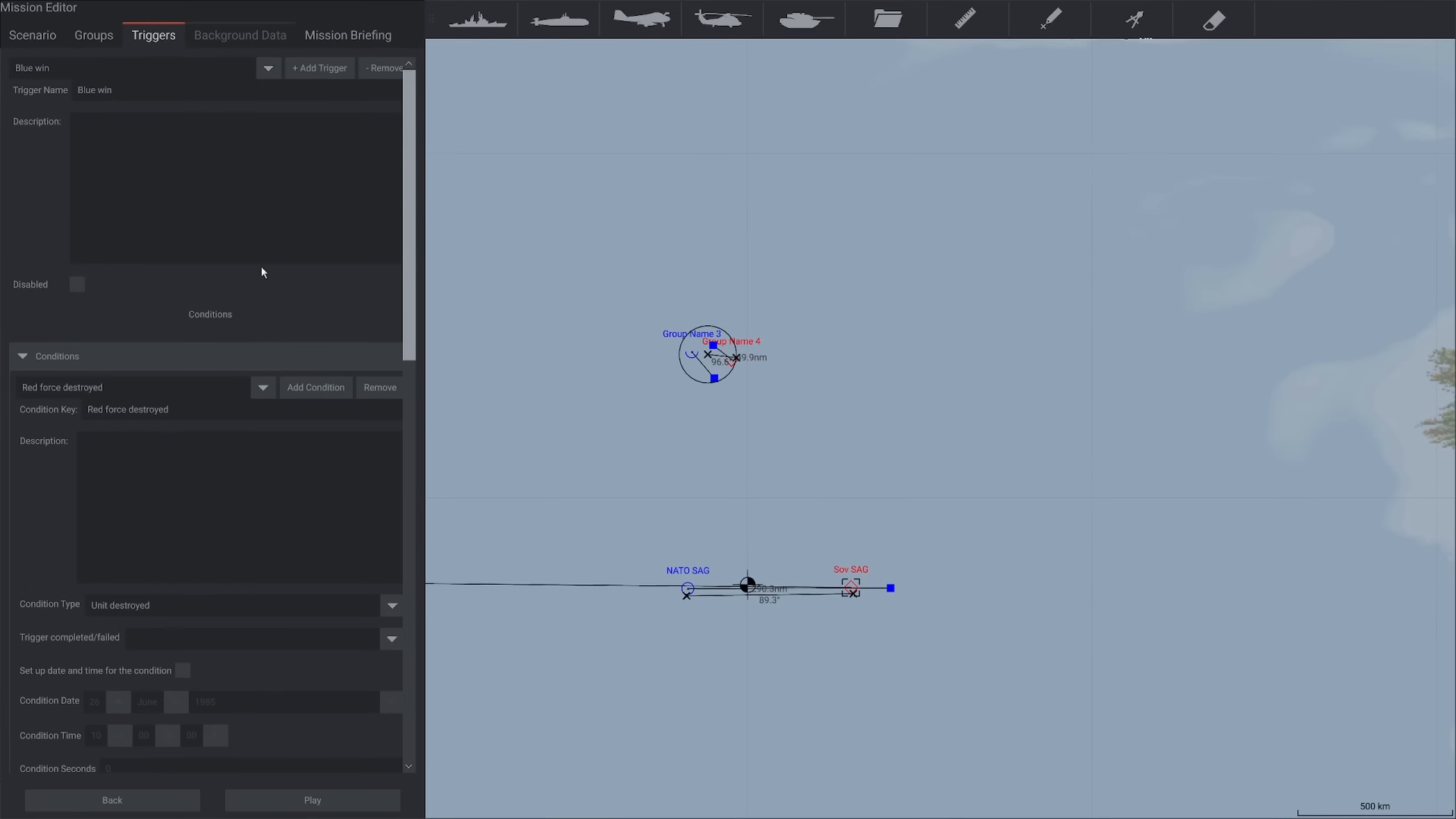
click(23, 356)
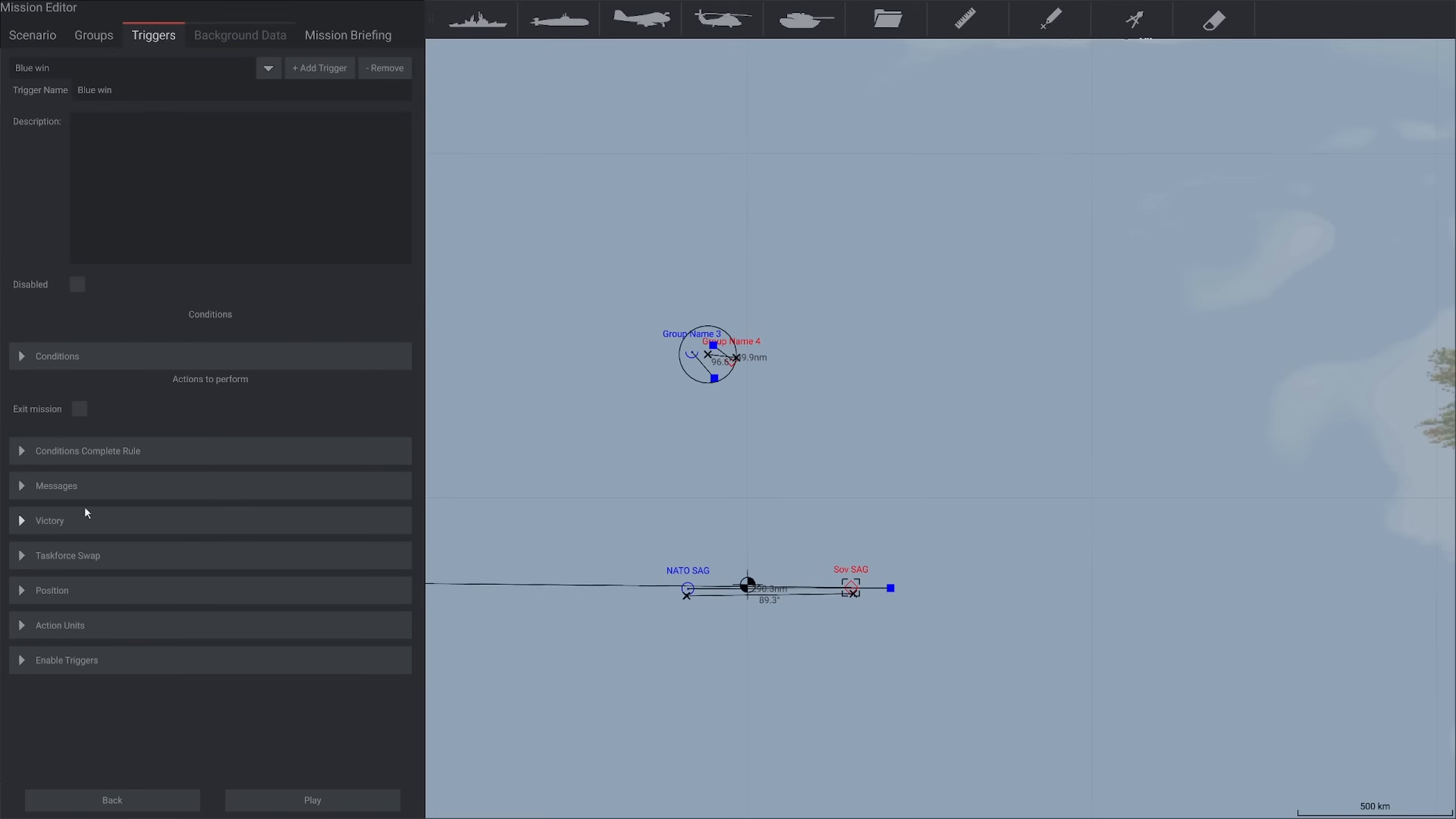
click(32, 497)
scroll(61, 565, down, 1)
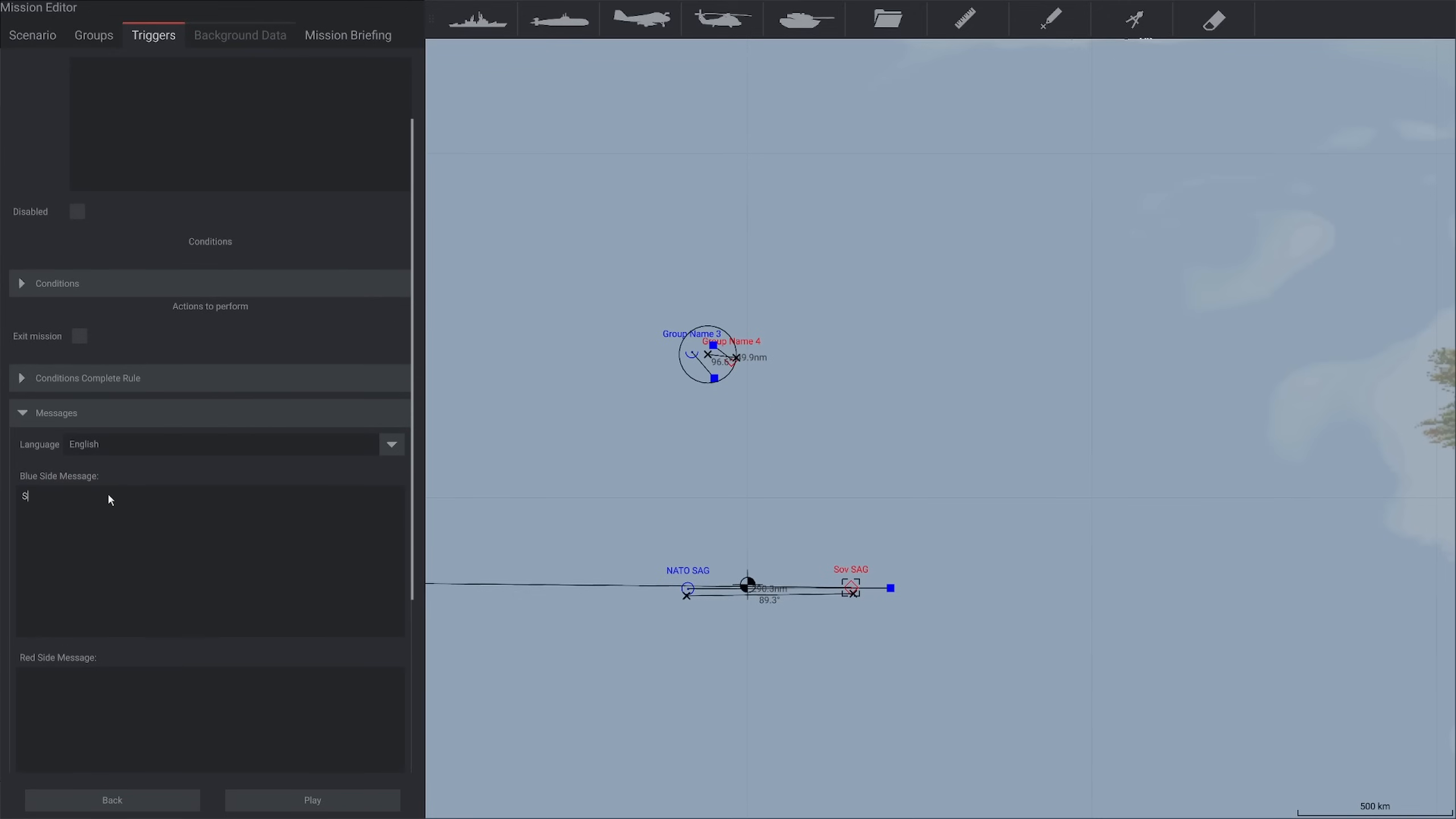
text(CongratS!)
key(BackSpace)
key(BackSpace)
key(BackSpace)
text(s! You've won!)
click(71, 497)
Make the Blue win trigger exit the mission and set it as a victory trigger for the Blue side
click(82, 337)
click(33, 413)
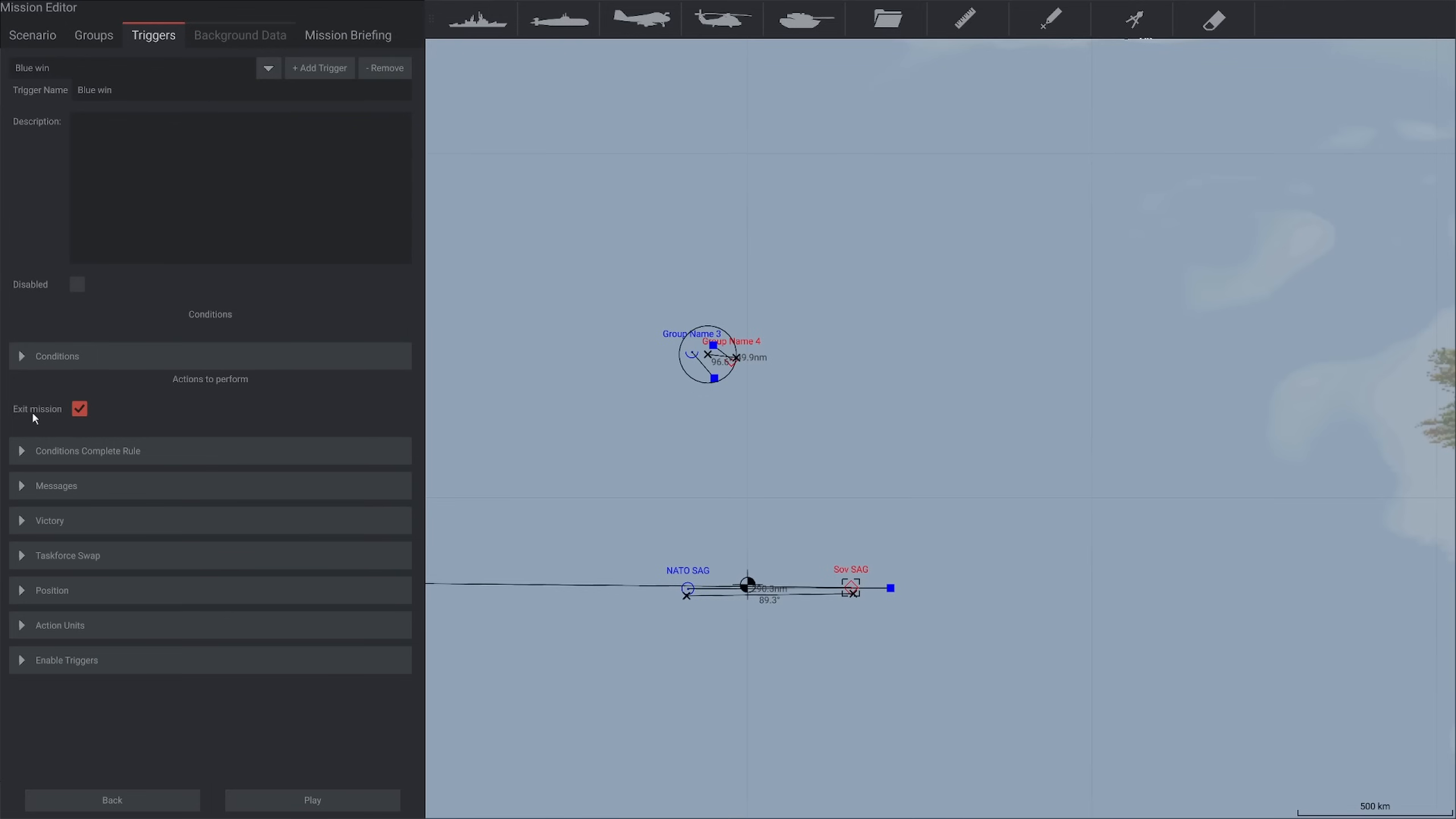
click(21, 523)
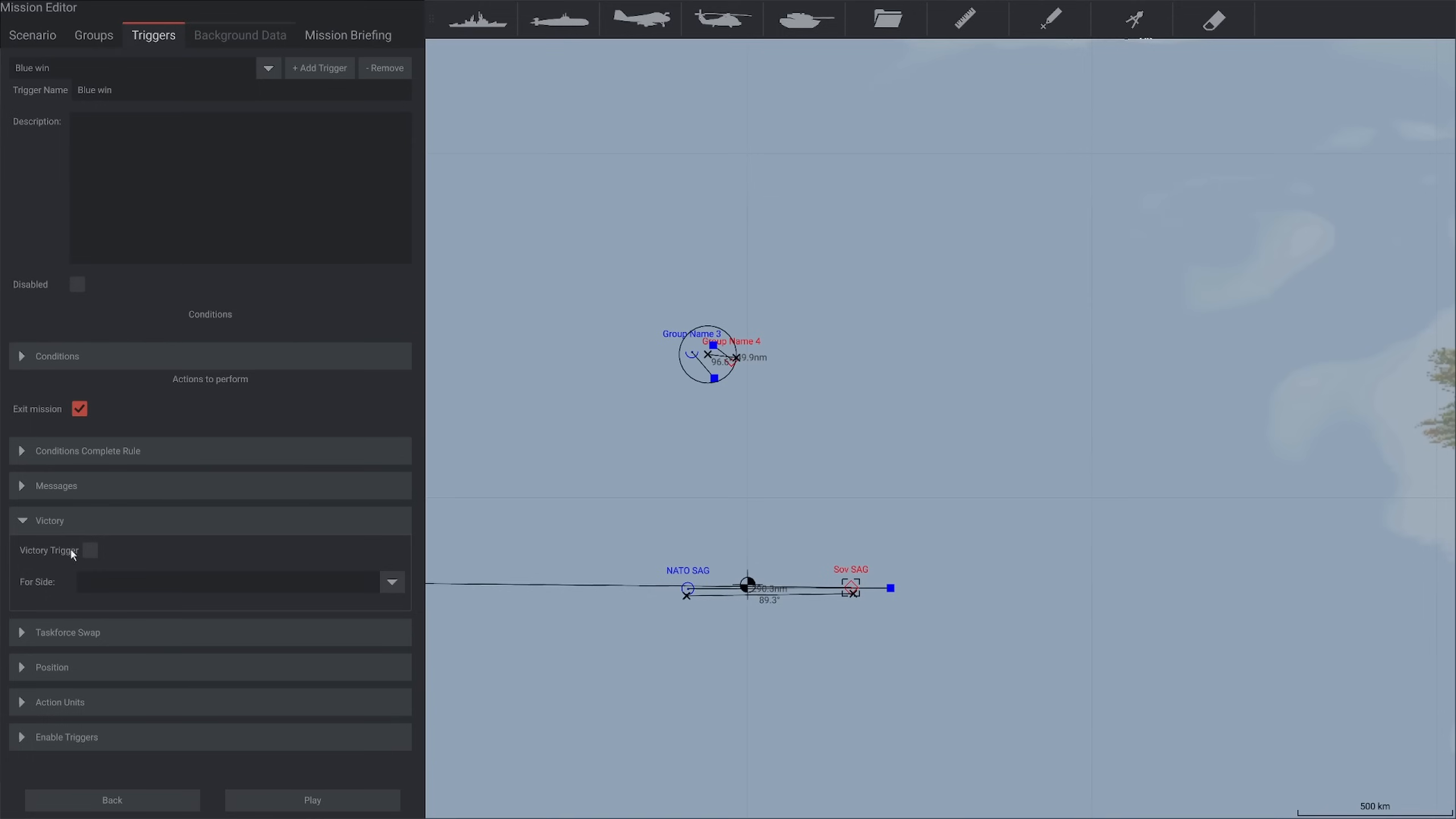
click(90, 551)
click(140, 581)
click(115, 606)
Add the whole Sov SAG group back to the Red force destroyed condition units
click(109, 358)
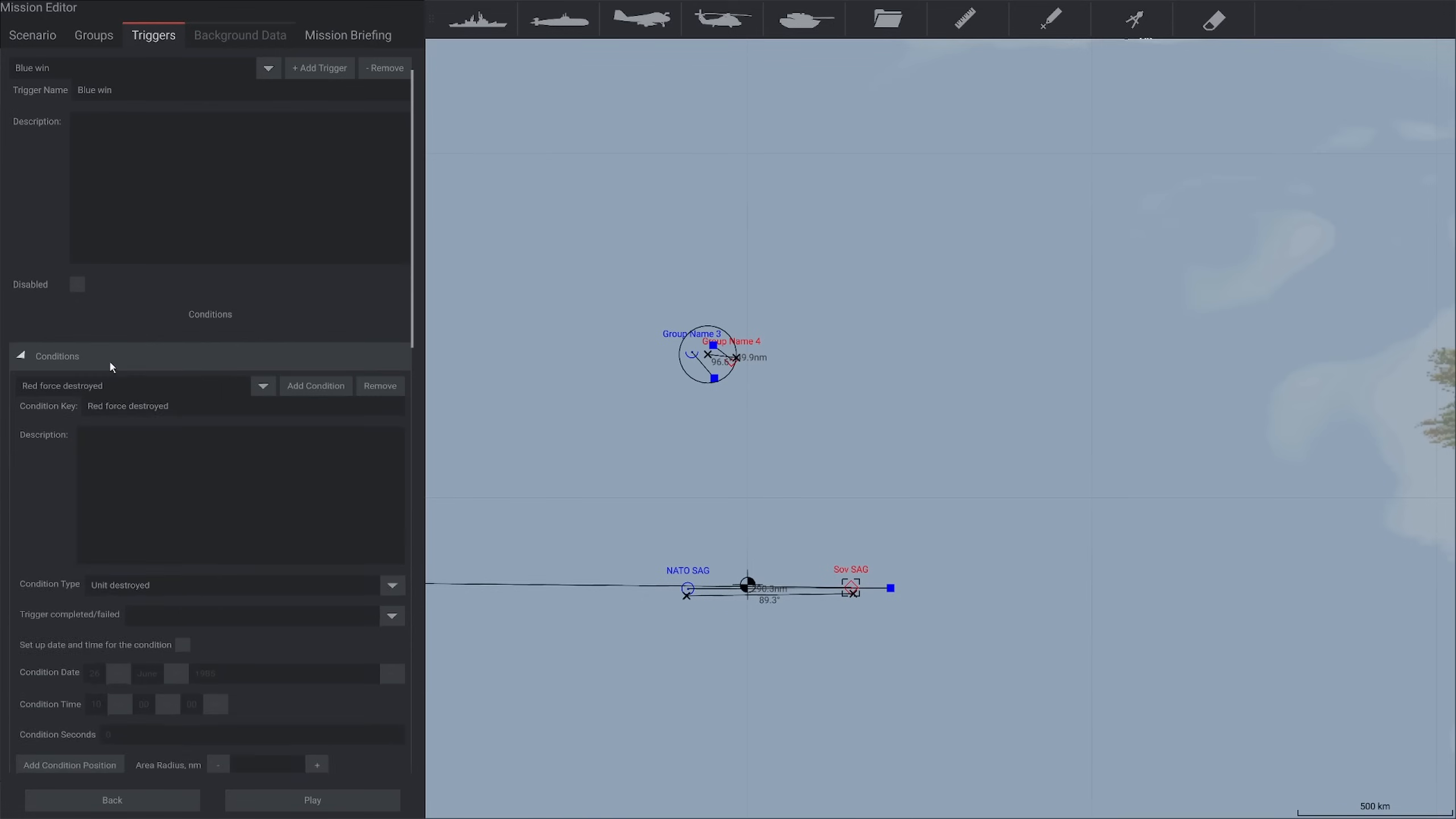
scroll(224, 614, down, 10)
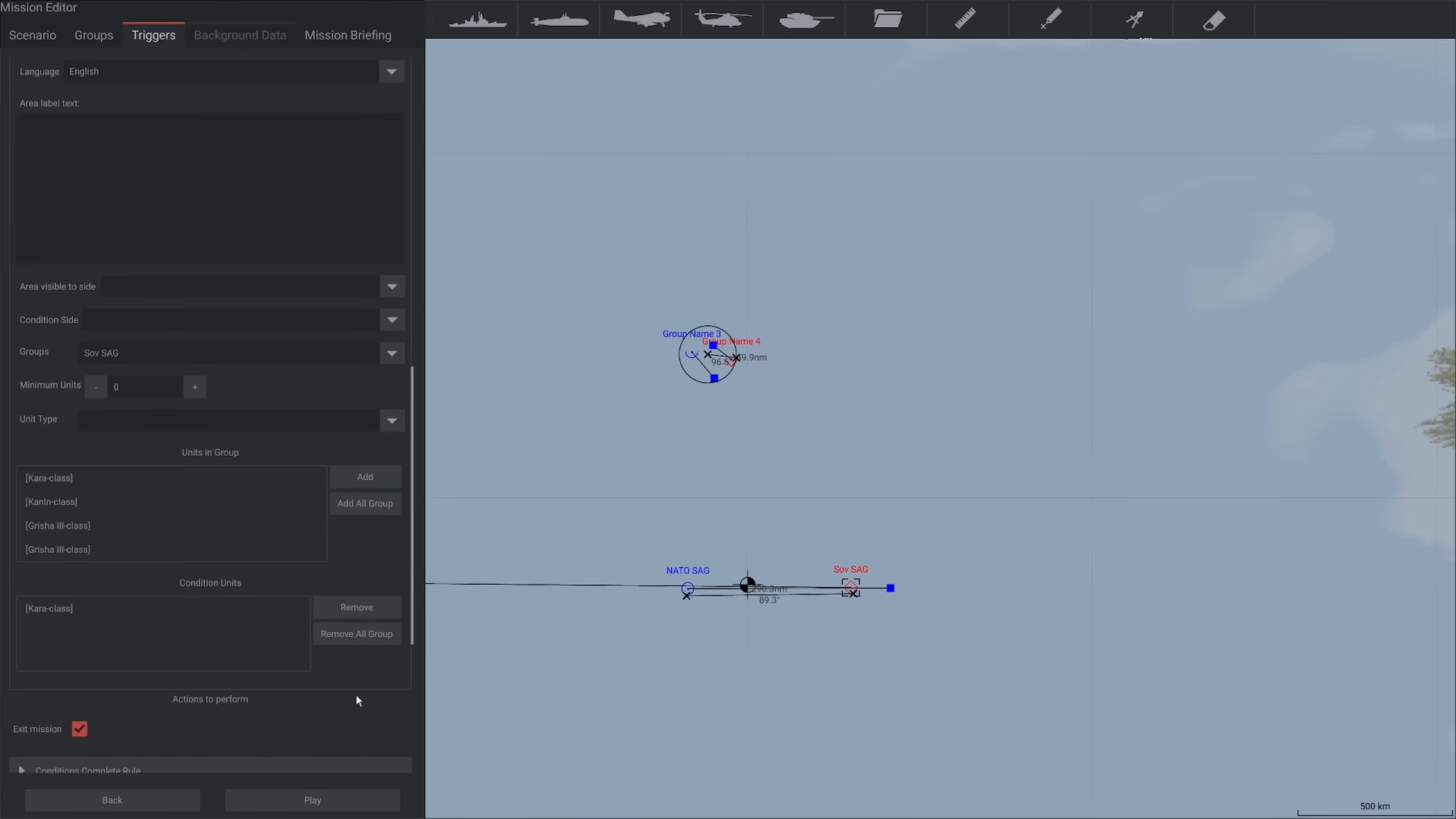
click(347, 504)
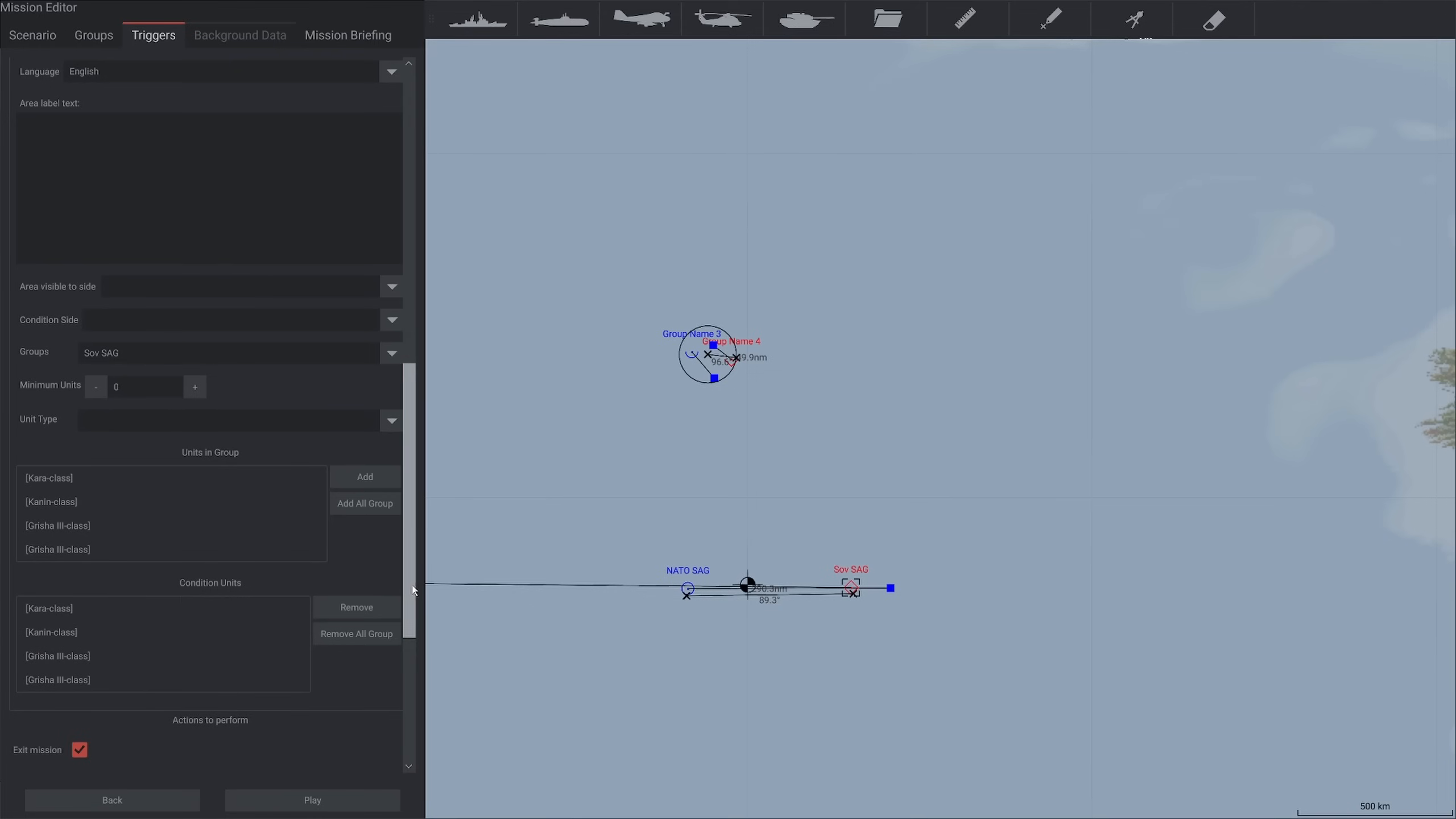
drag(412, 597, 428, 717)
scroll(374, 218, up, 15)
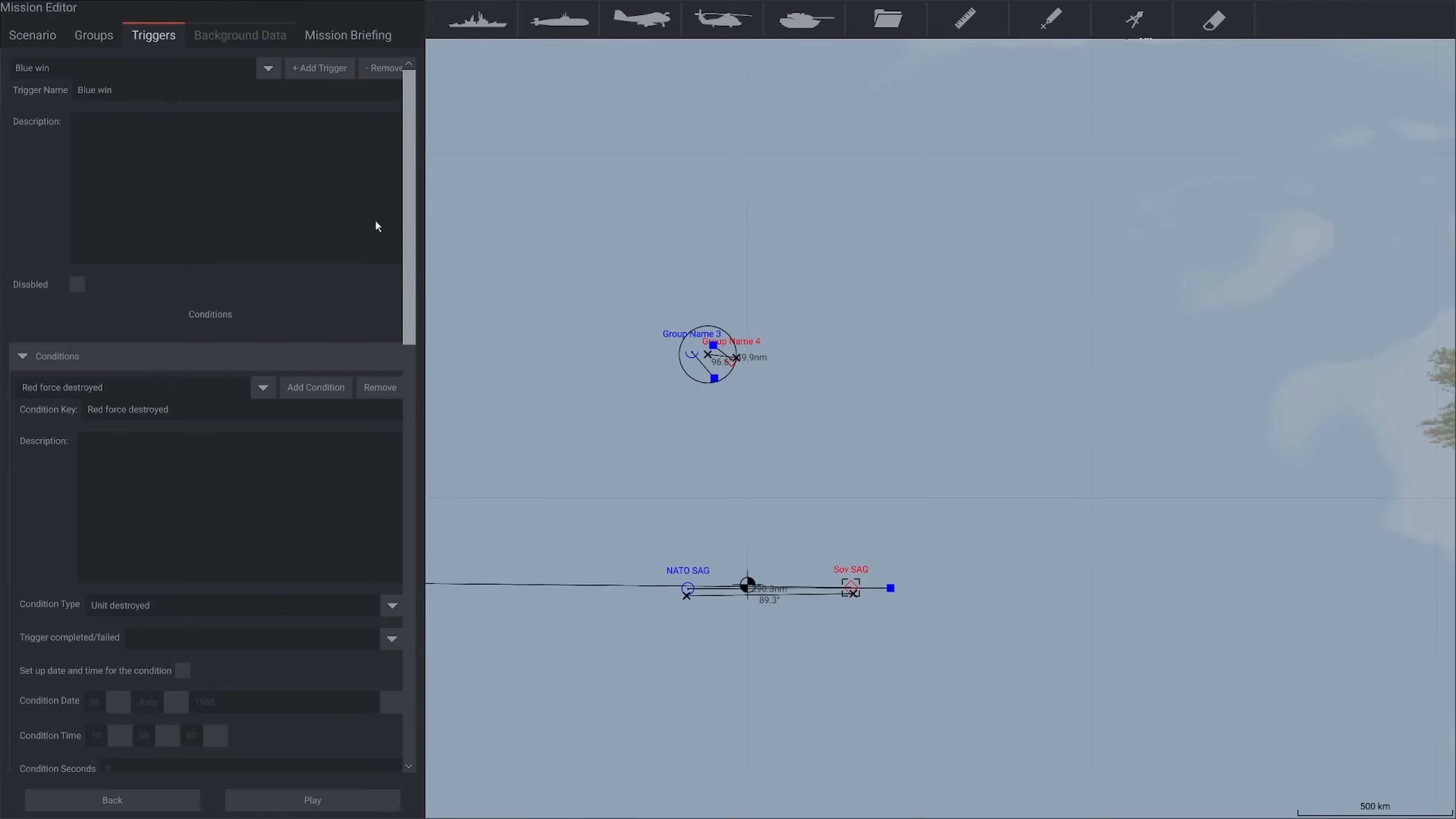
Set the scenario's player side to Red
click(33, 37)
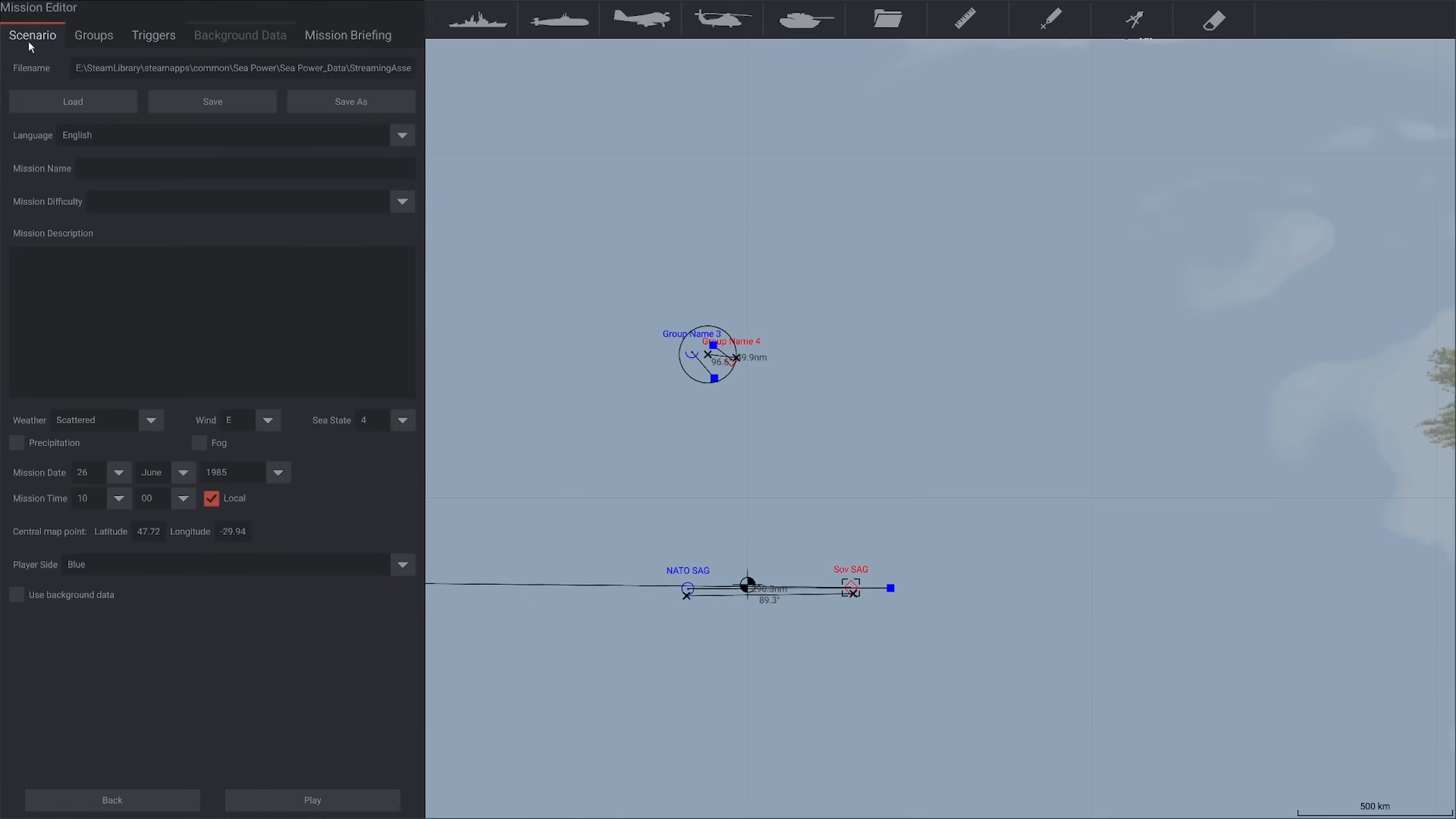
click(120, 563)
click(119, 613)
Add a second mission trigger and name it "Red win"
click(152, 37)
click(324, 68)
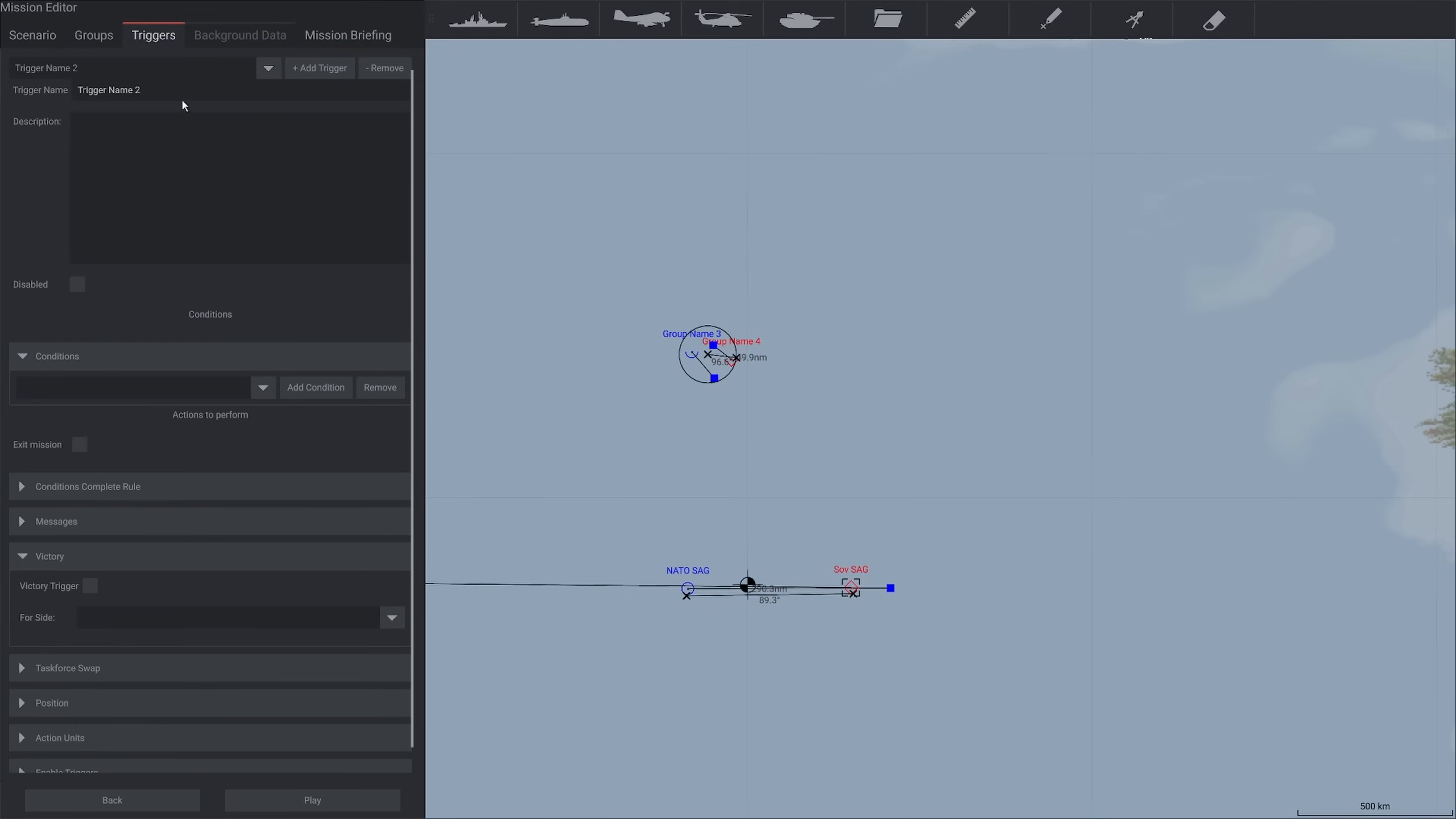
click(171, 86)
key(ctrl+a)
text(Red win)
Add a condition to the Red win trigger with the key "Bluefor destroyed"
click(314, 385)
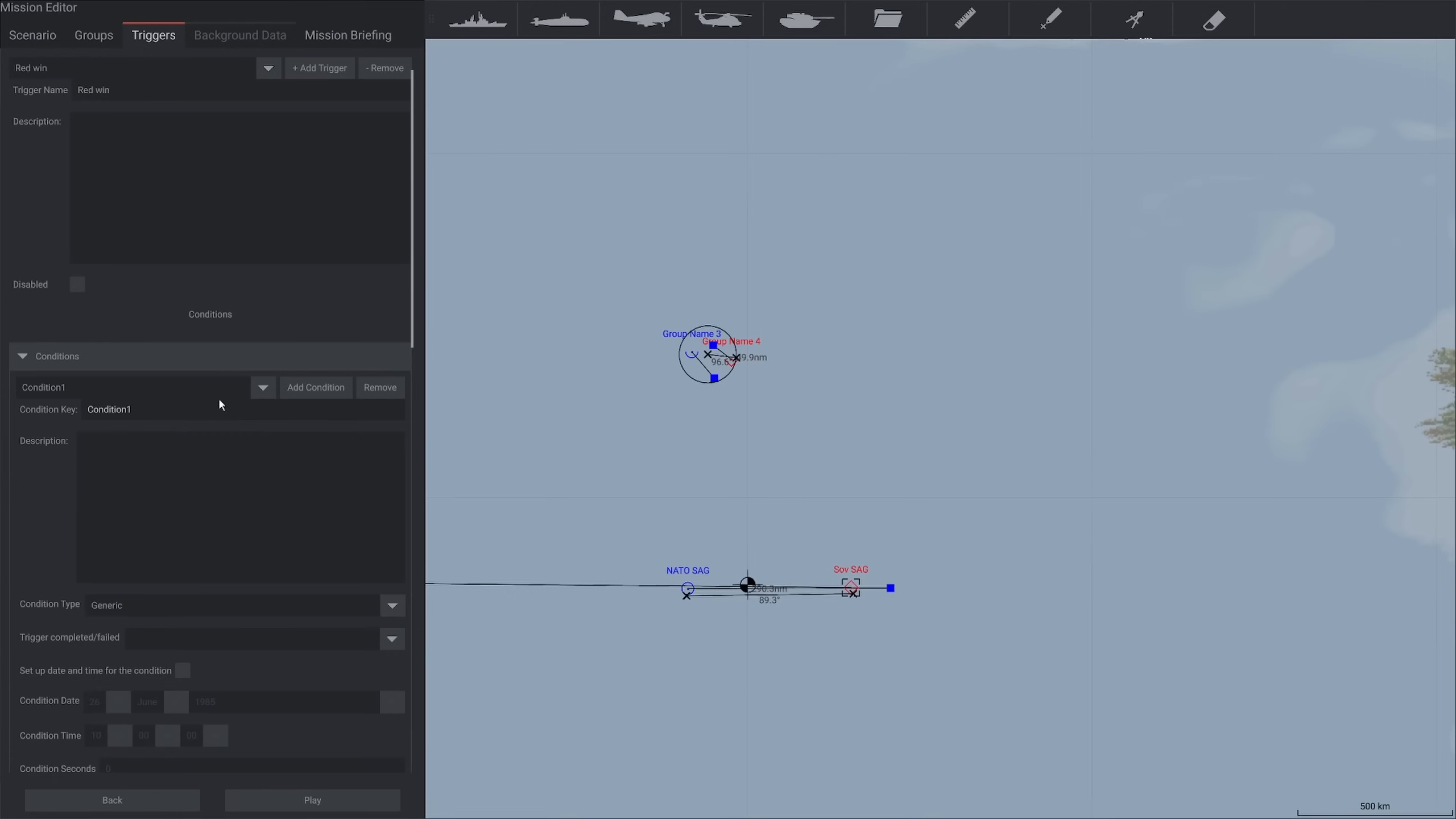
click(173, 407)
key(ctrl+a)
text(Bluefur doestr)
key(BackSpace)
key(BackSpace)
key(BackSpace)
key(BackSpace)
key(BackSpace)
key(BackSpace)
key(BackSpace)
text(or f)
key(BackSpace)
text(destroyedf)
key(BackSpace)
Set the Bluefor destroyed condition's type to Unit destroyed and add all units of the NATO SAG group to it
scroll(173, 411, down, 1)
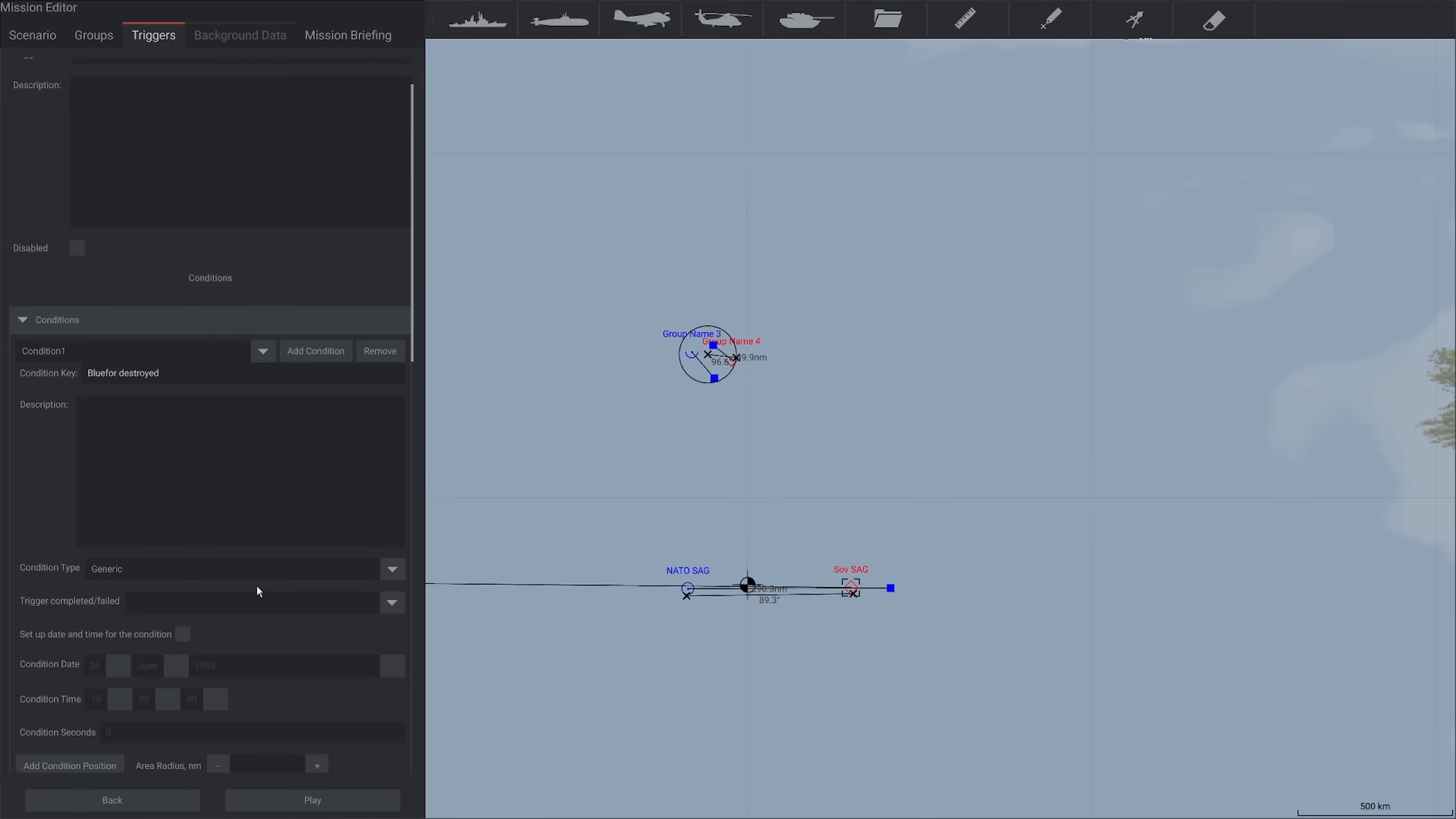
click(233, 568)
click(230, 642)
scroll(243, 641, down, 5)
scroll(139, 578, down, 3)
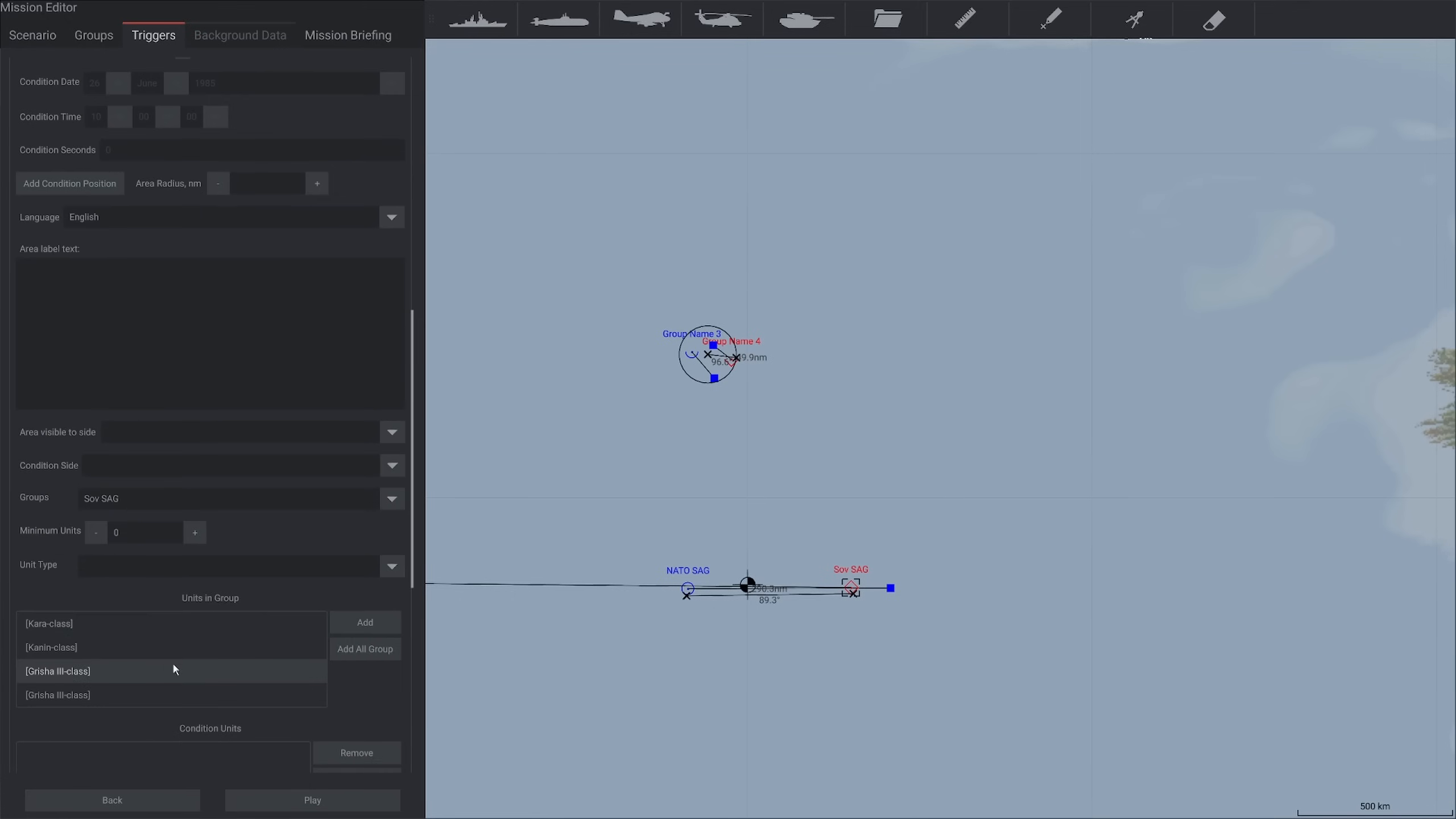
scroll(354, 610, down, 1)
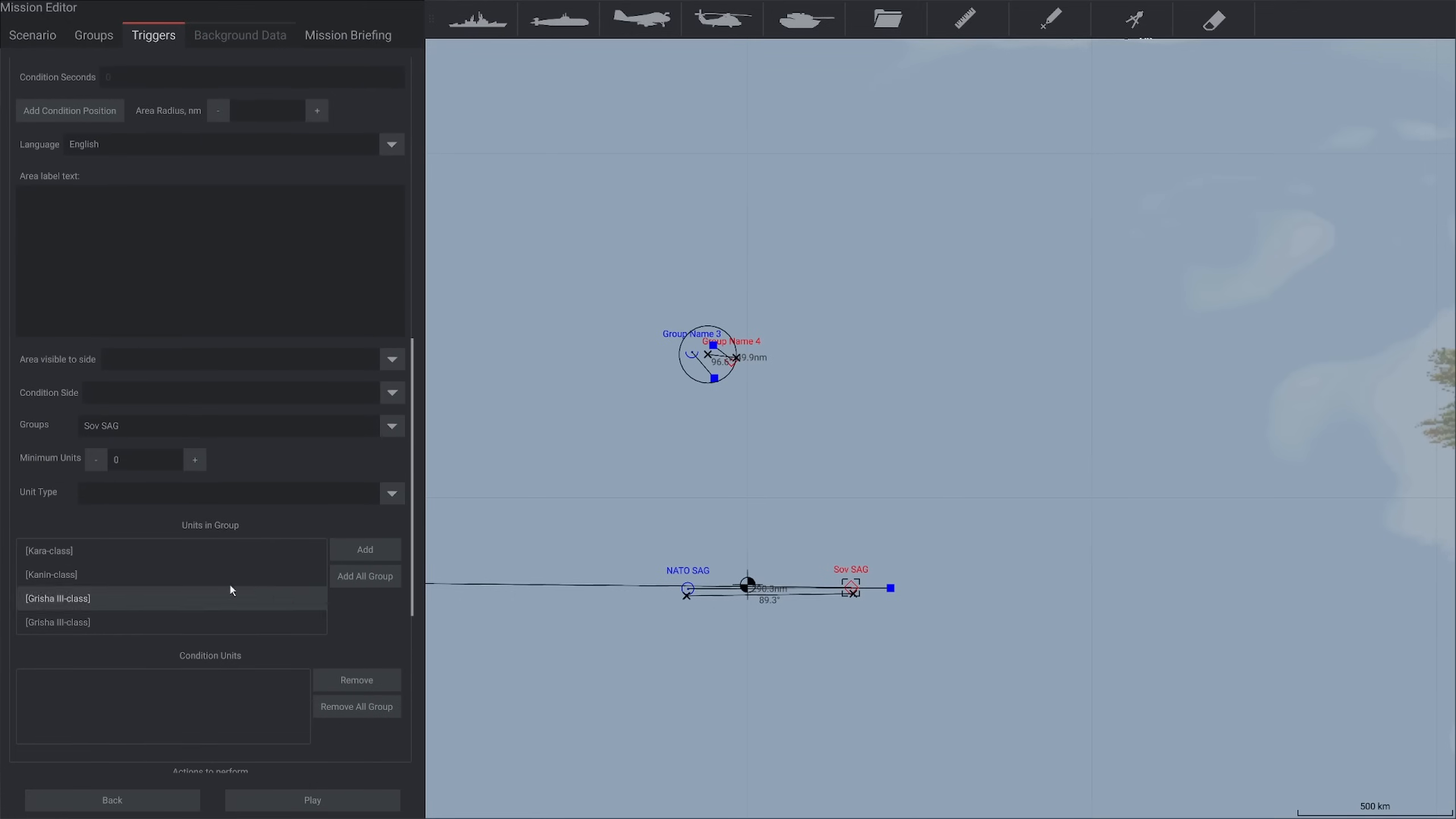
click(92, 429)
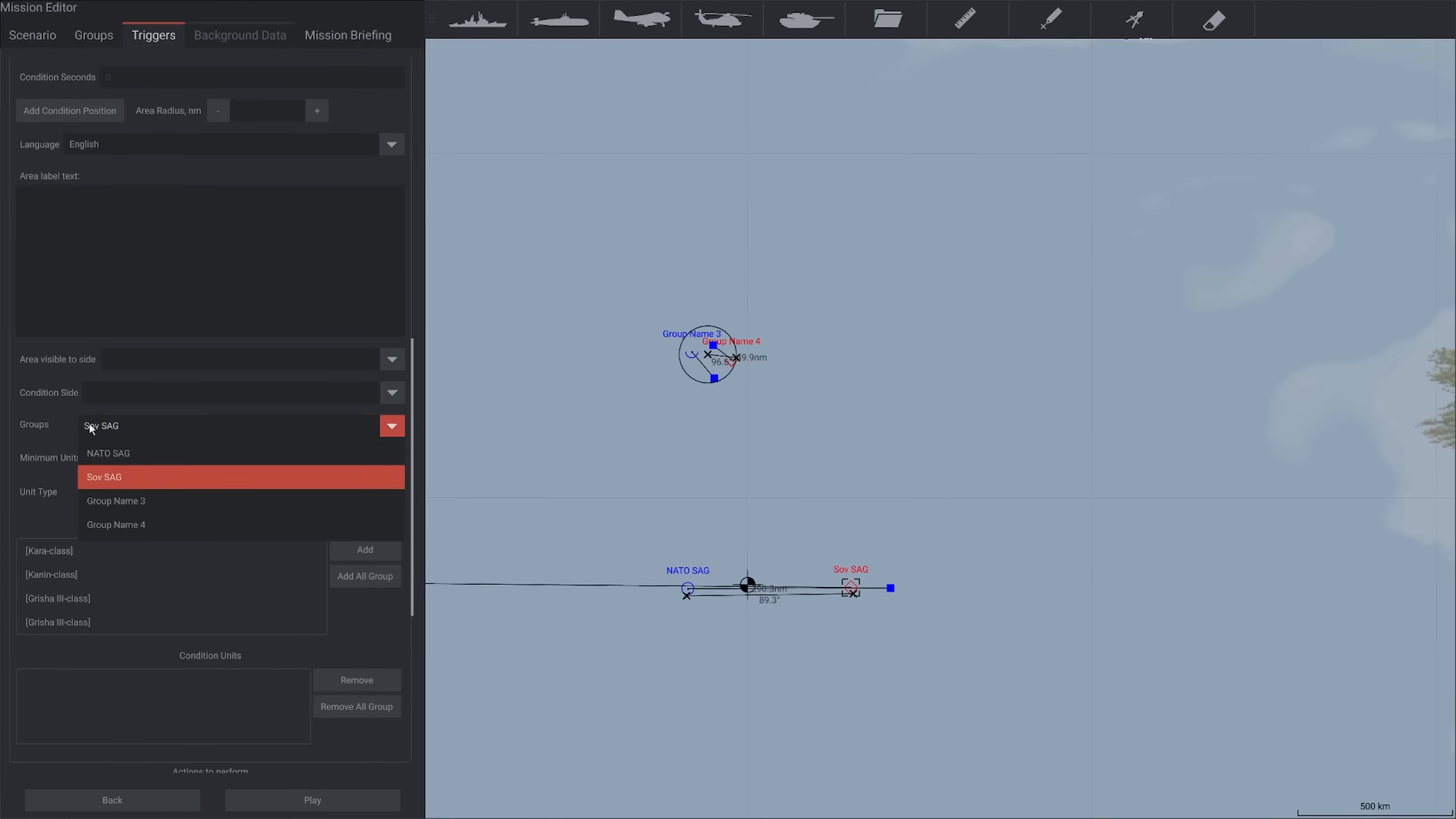
click(112, 455)
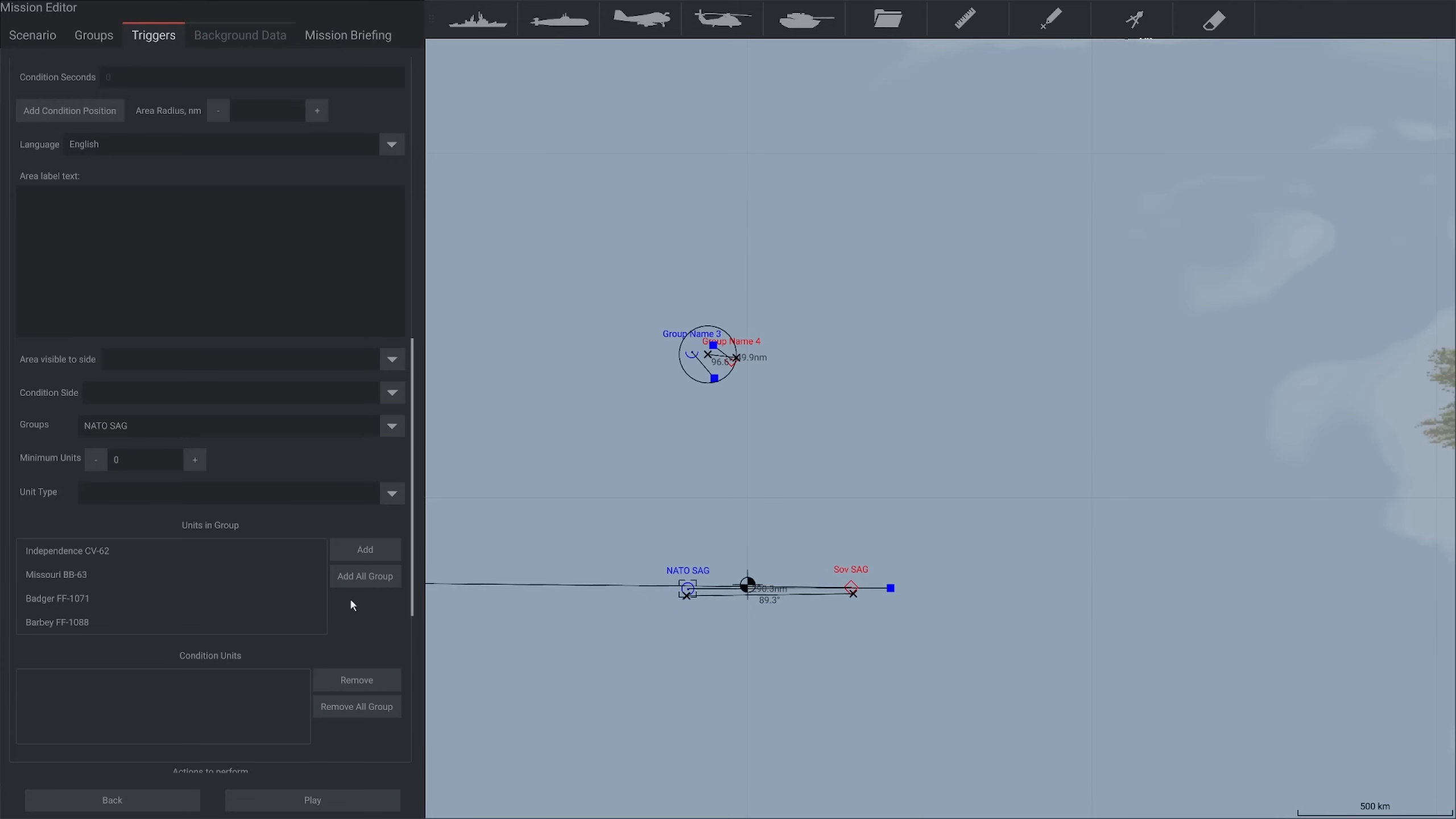
click(356, 577)
Make the Red win trigger a victory trigger for the Red side
scroll(351, 615, down, 5)
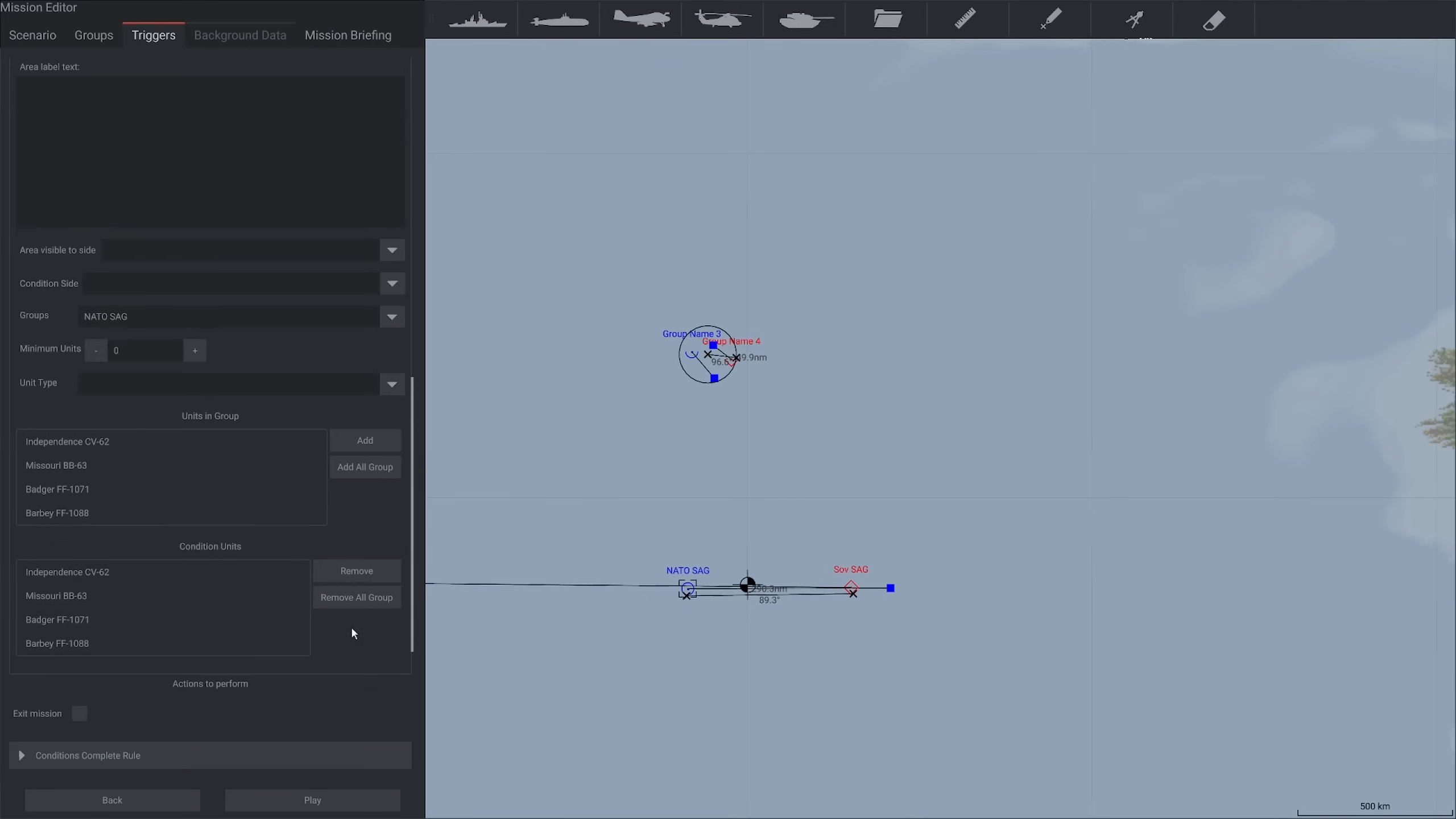
click(90, 636)
click(115, 666)
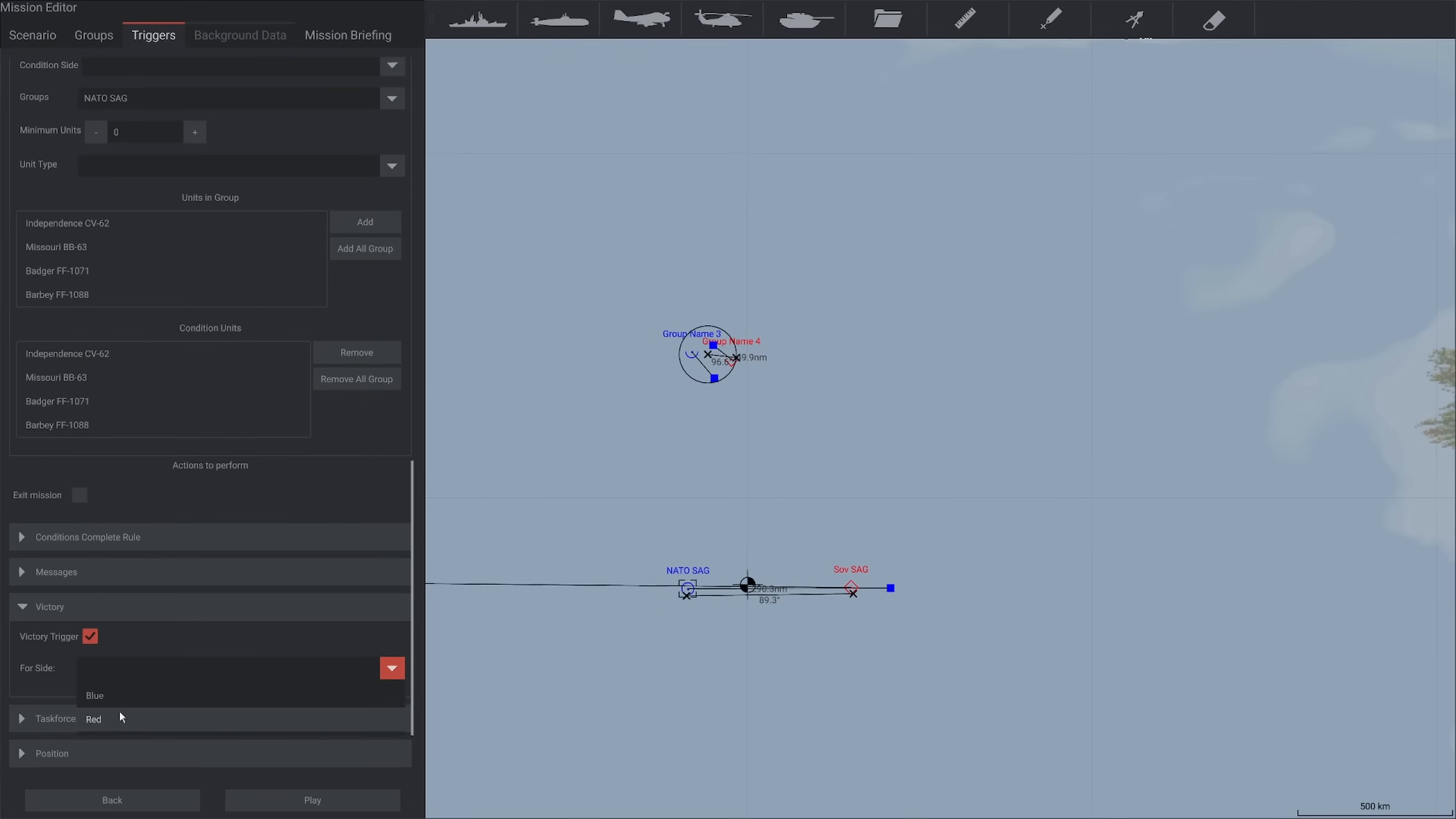
click(118, 709)
scroll(96, 665, down, 1)
Enter the Red side message "The capitalists have been defeated. Long live the Soviet union!" and enable exiting the mission for Red win
click(68, 536)
scroll(203, 625, down, 3)
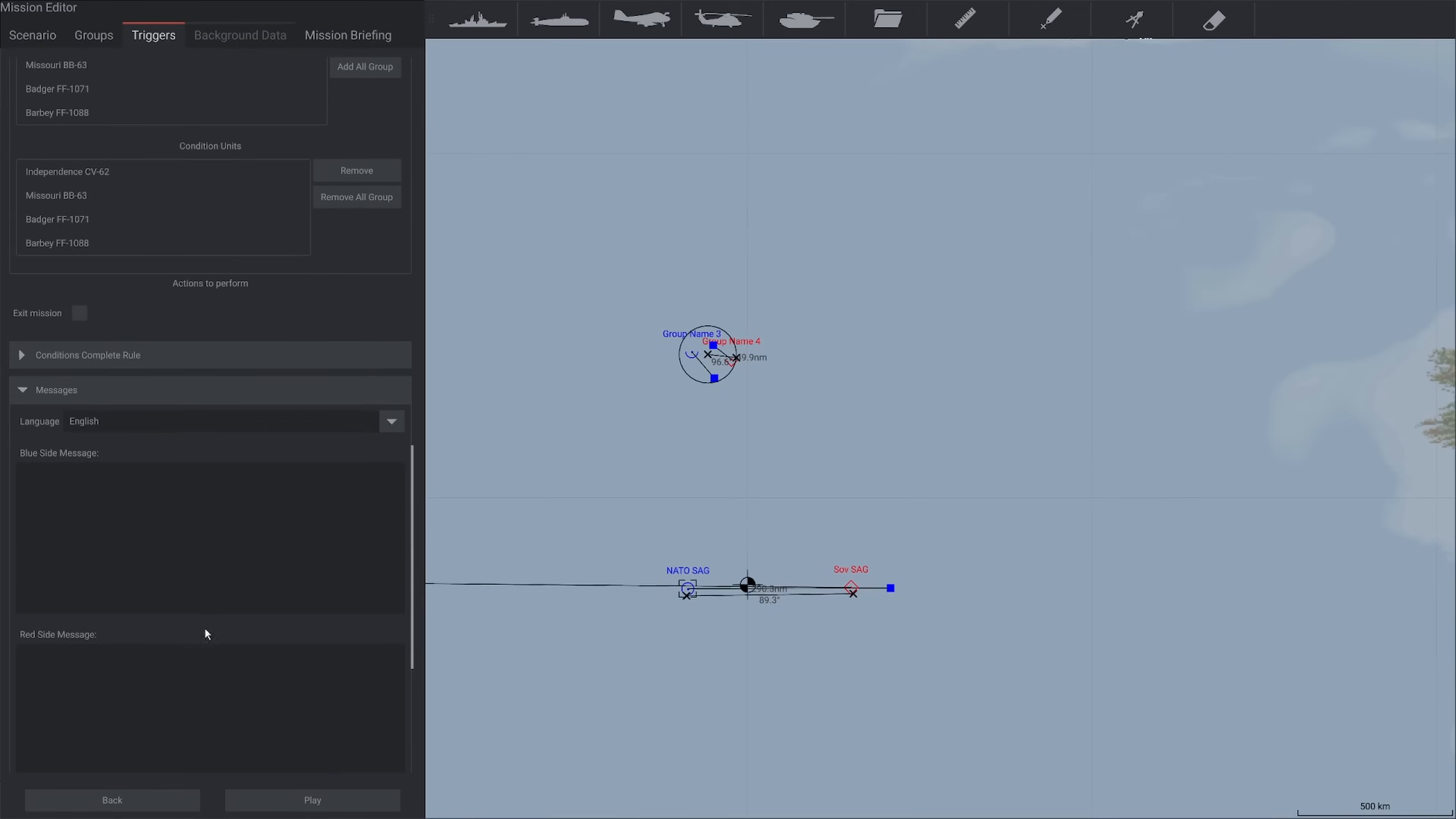
text(The capit)
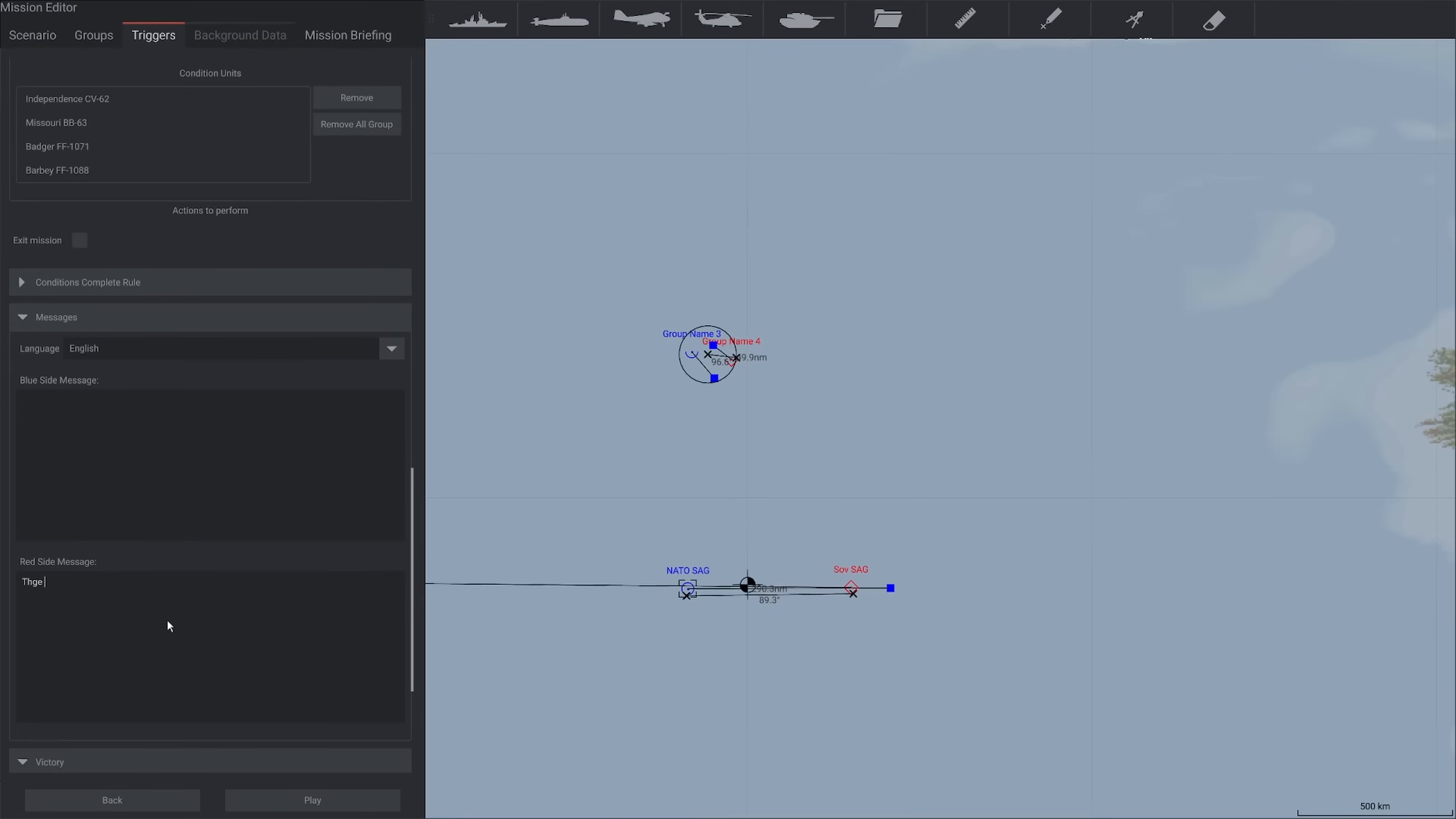
text(alists have been defeated. Long live the Soviet union!)
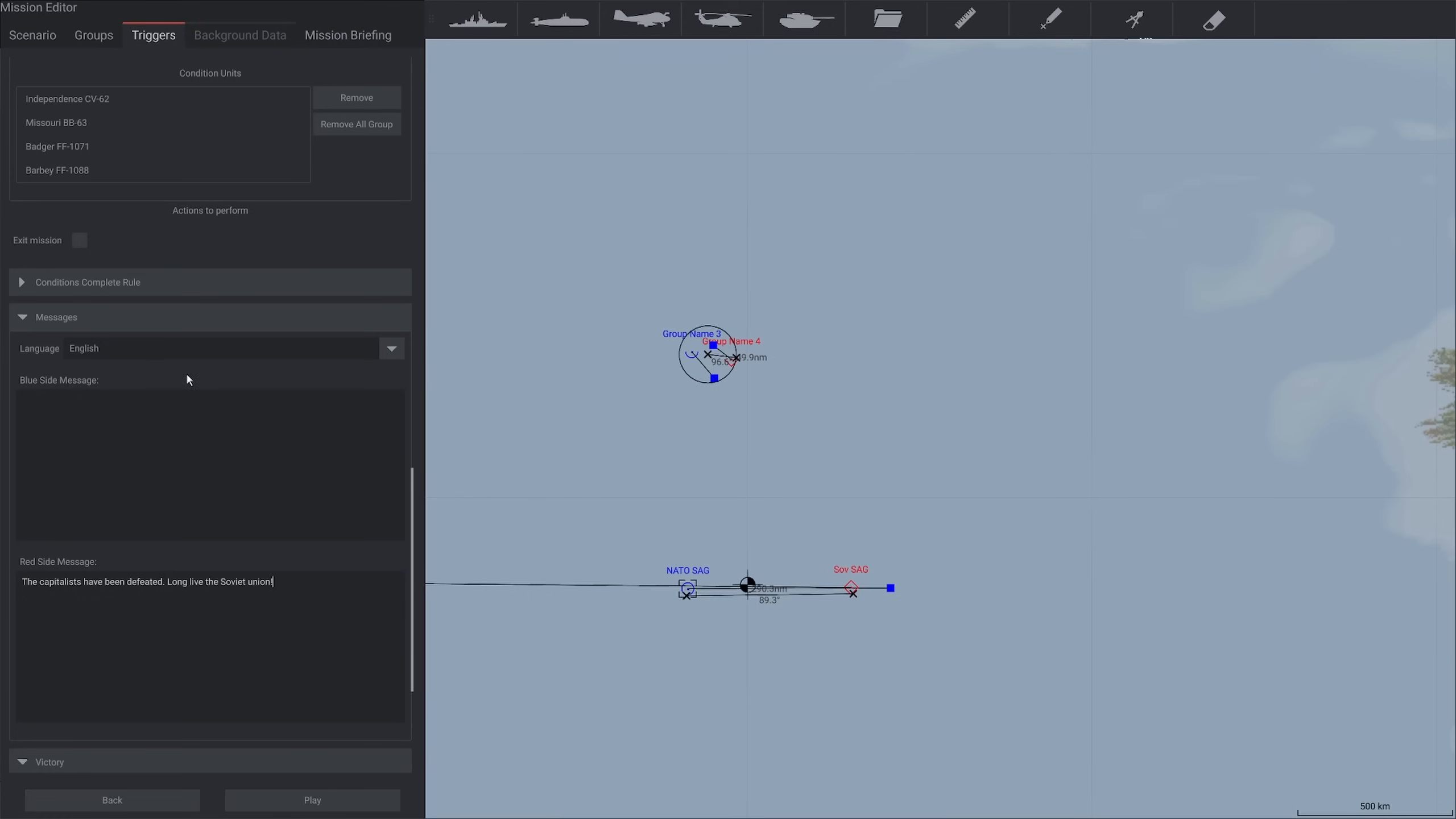
click(79, 241)
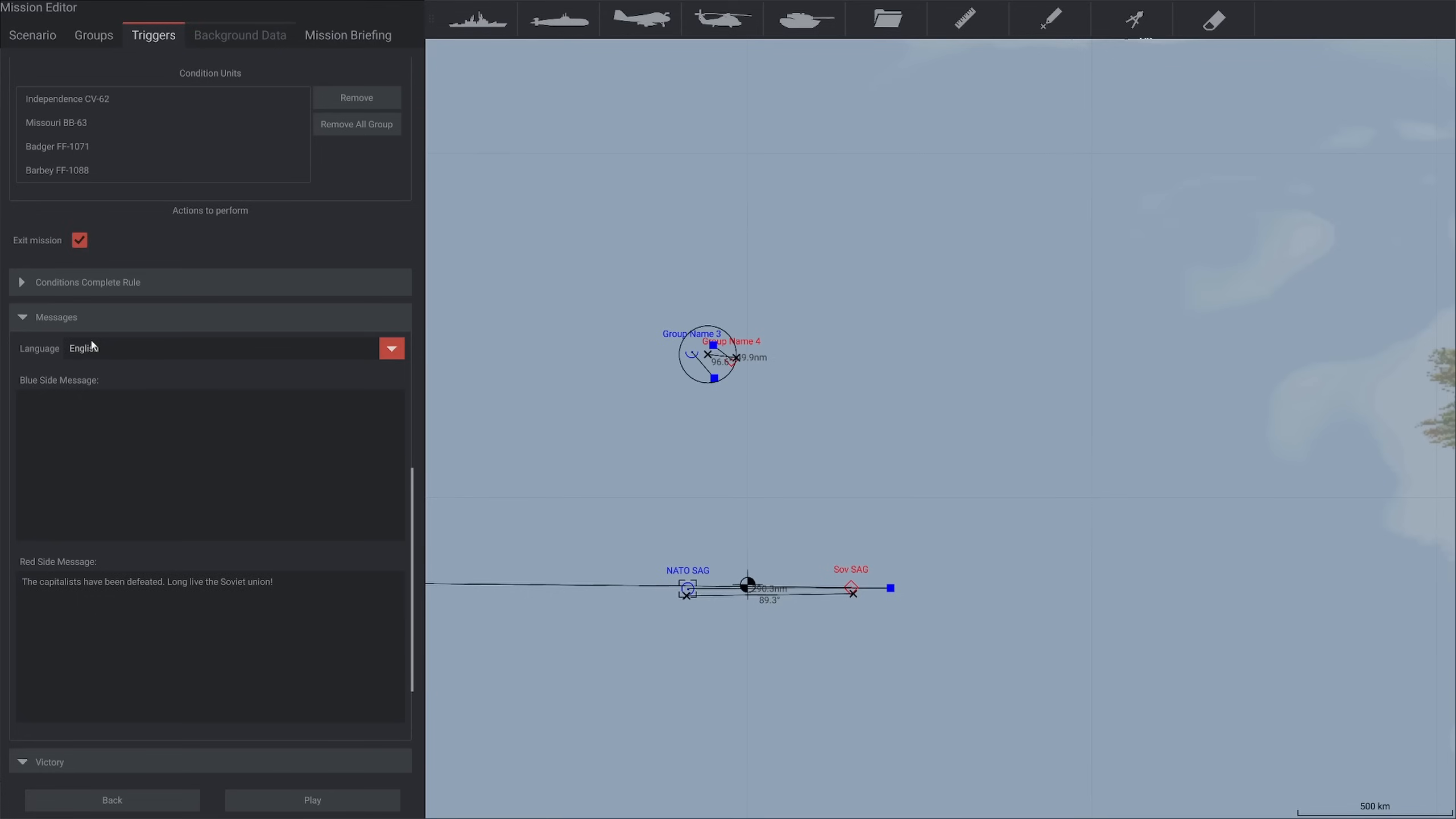
click(54, 317)
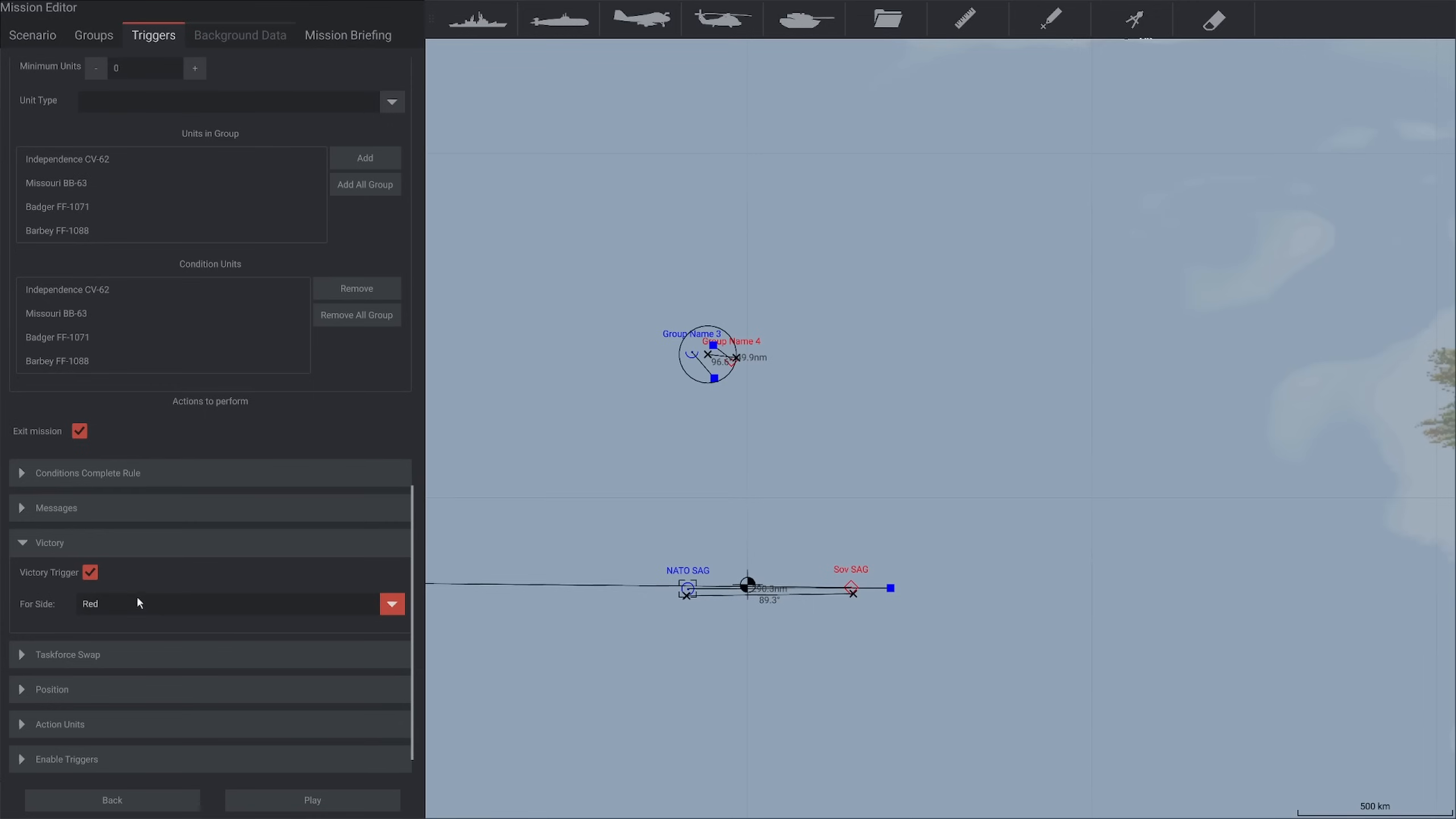
Add a new trigger and name it "Briefing"
scroll(355, 423, up, 10)
scroll(377, 409, up, 9)
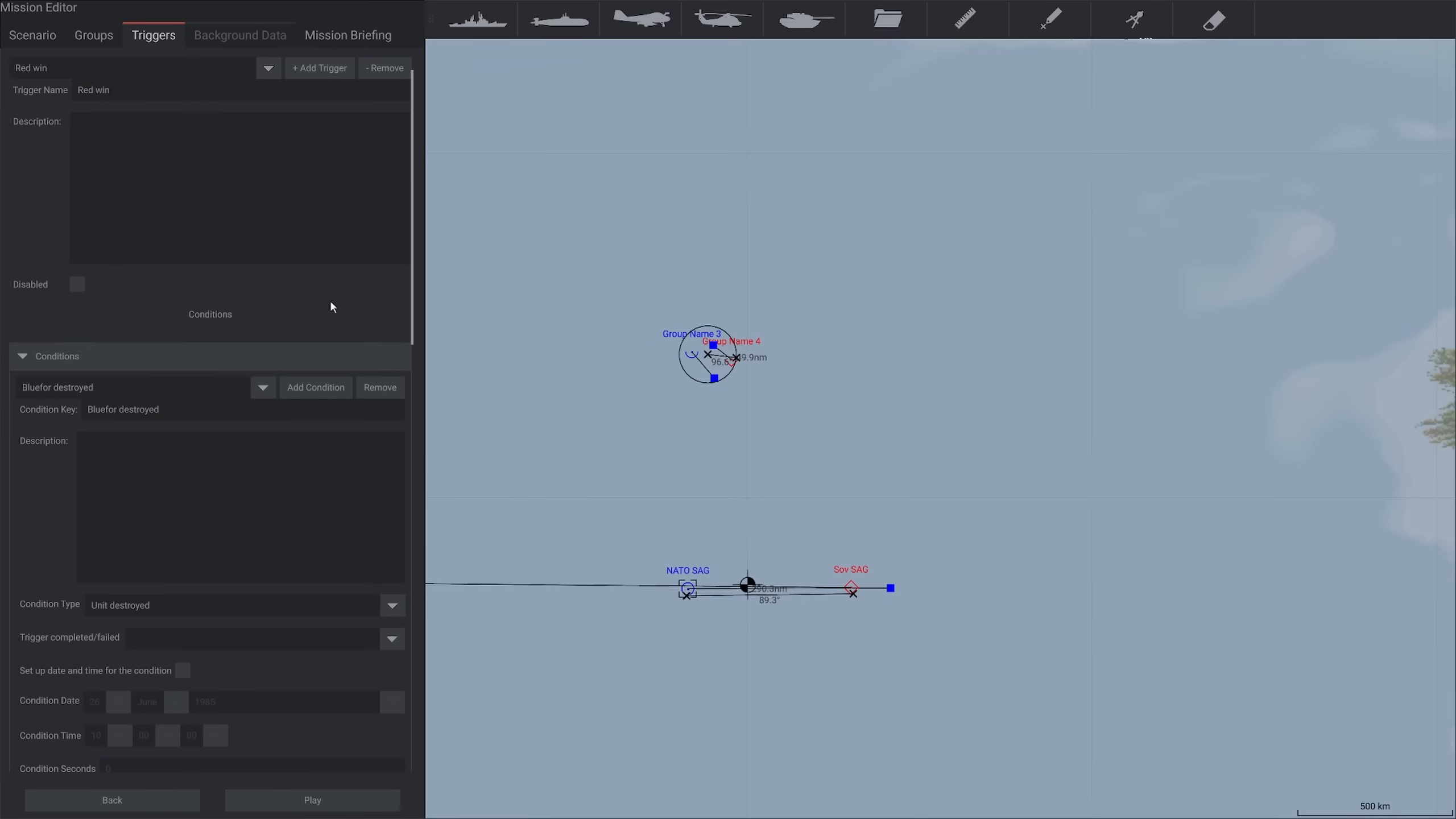
scroll(594, 469, up, 2)
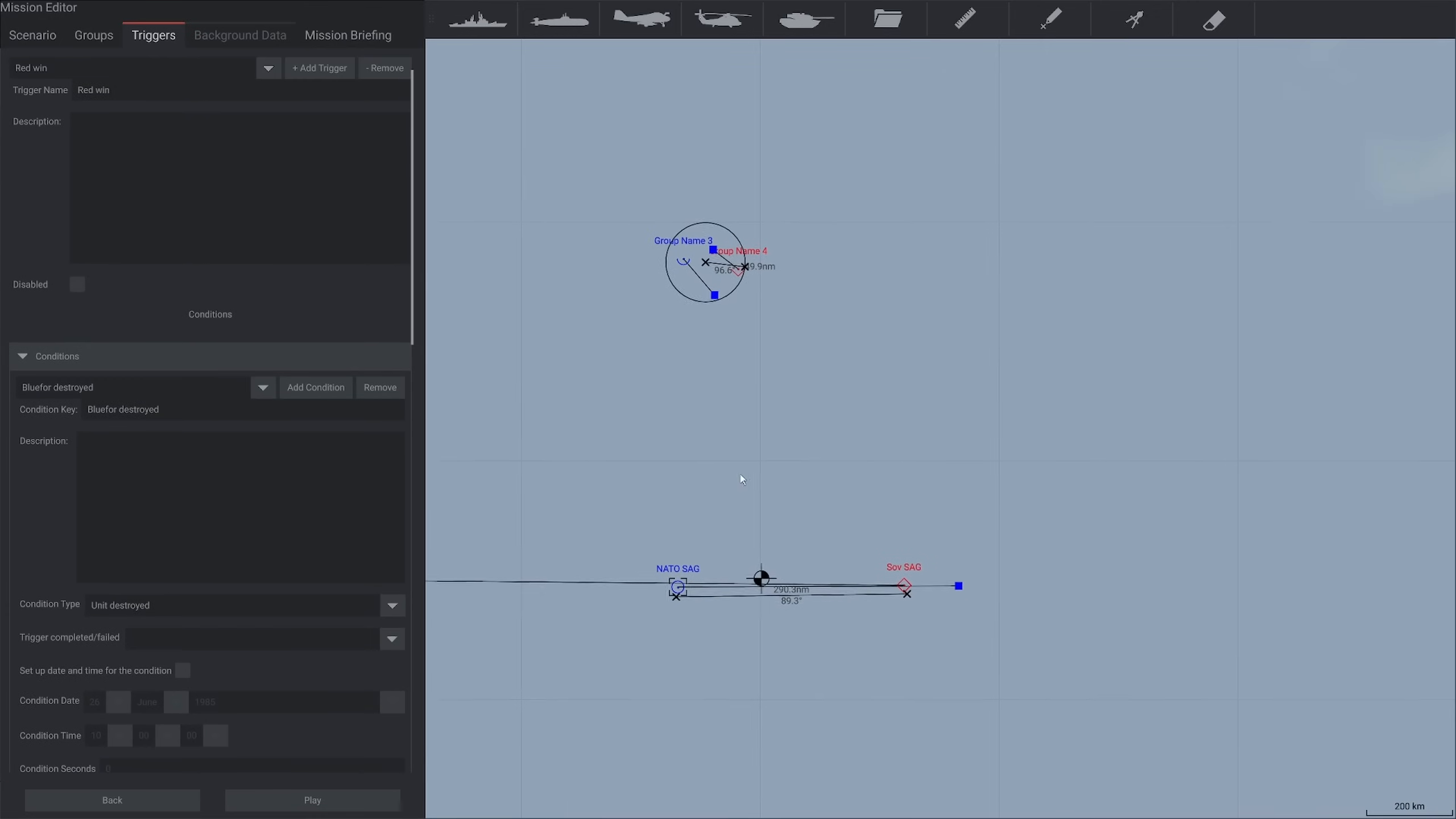
drag(780, 460, 707, 428)
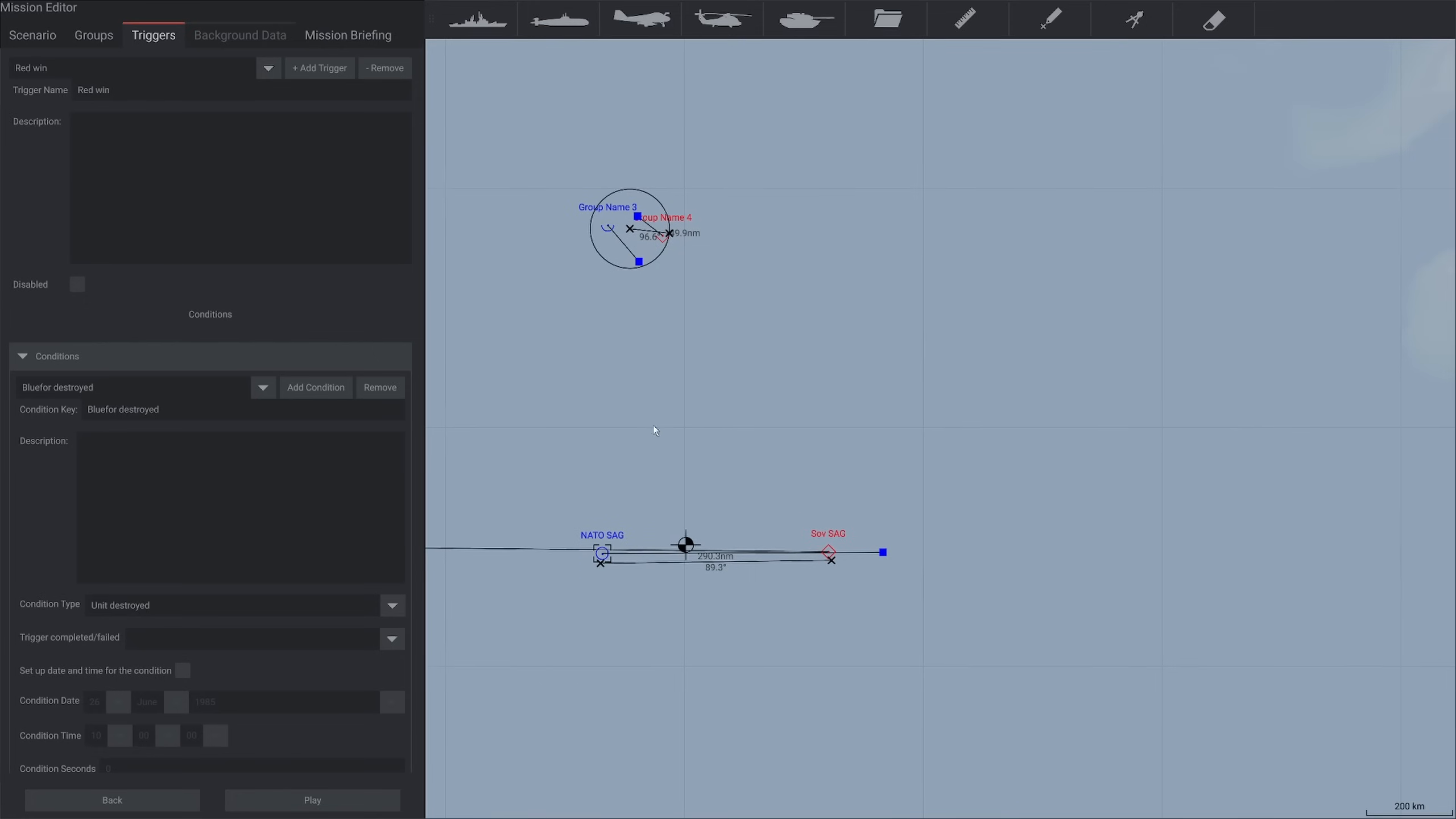
click(319, 68)
triple_click(208, 89)
text(Br)
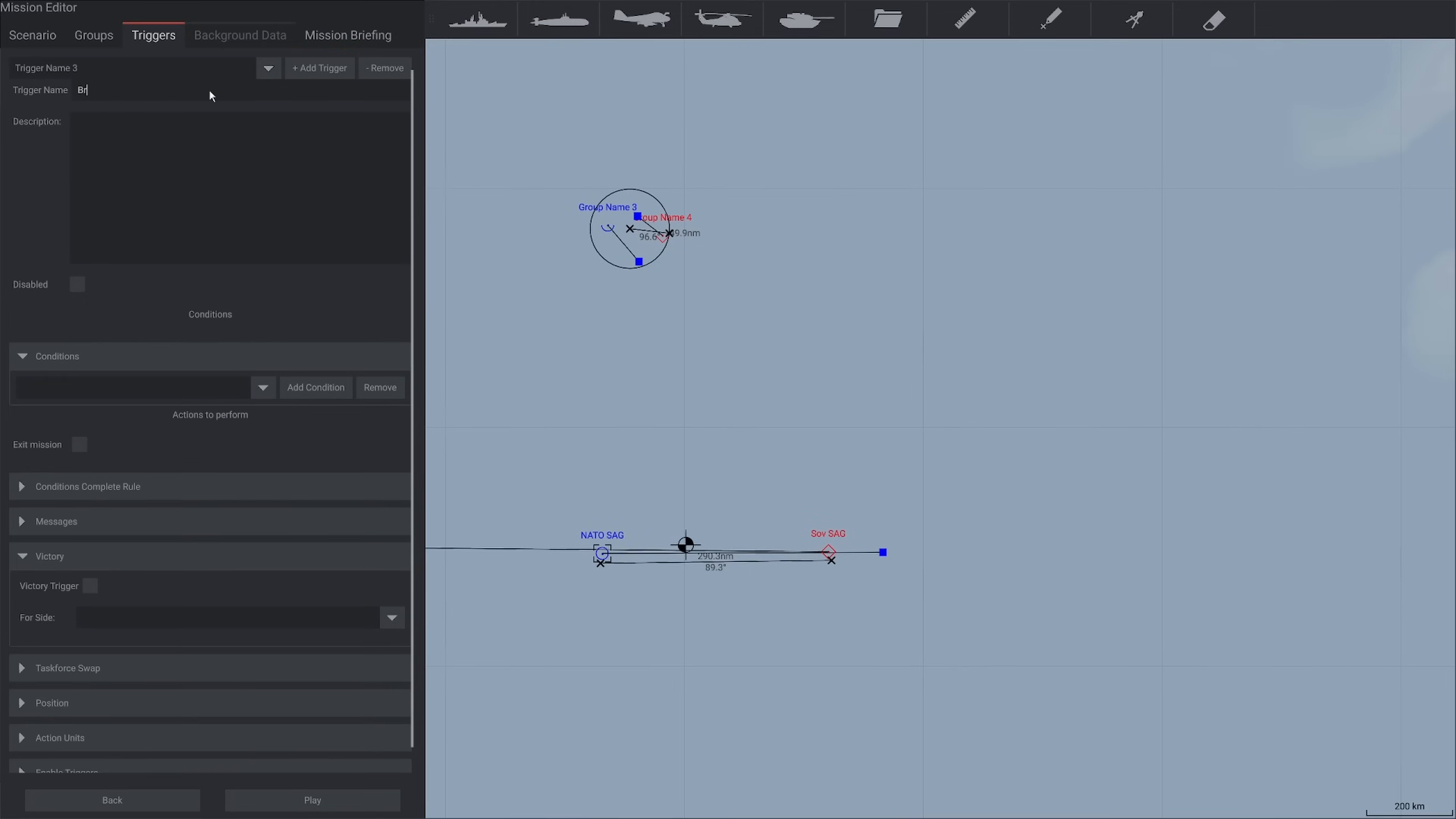
text(iefing)
click(58, 139)
Add a condition to the Briefing trigger with the key "Briefing trigger"
click(333, 393)
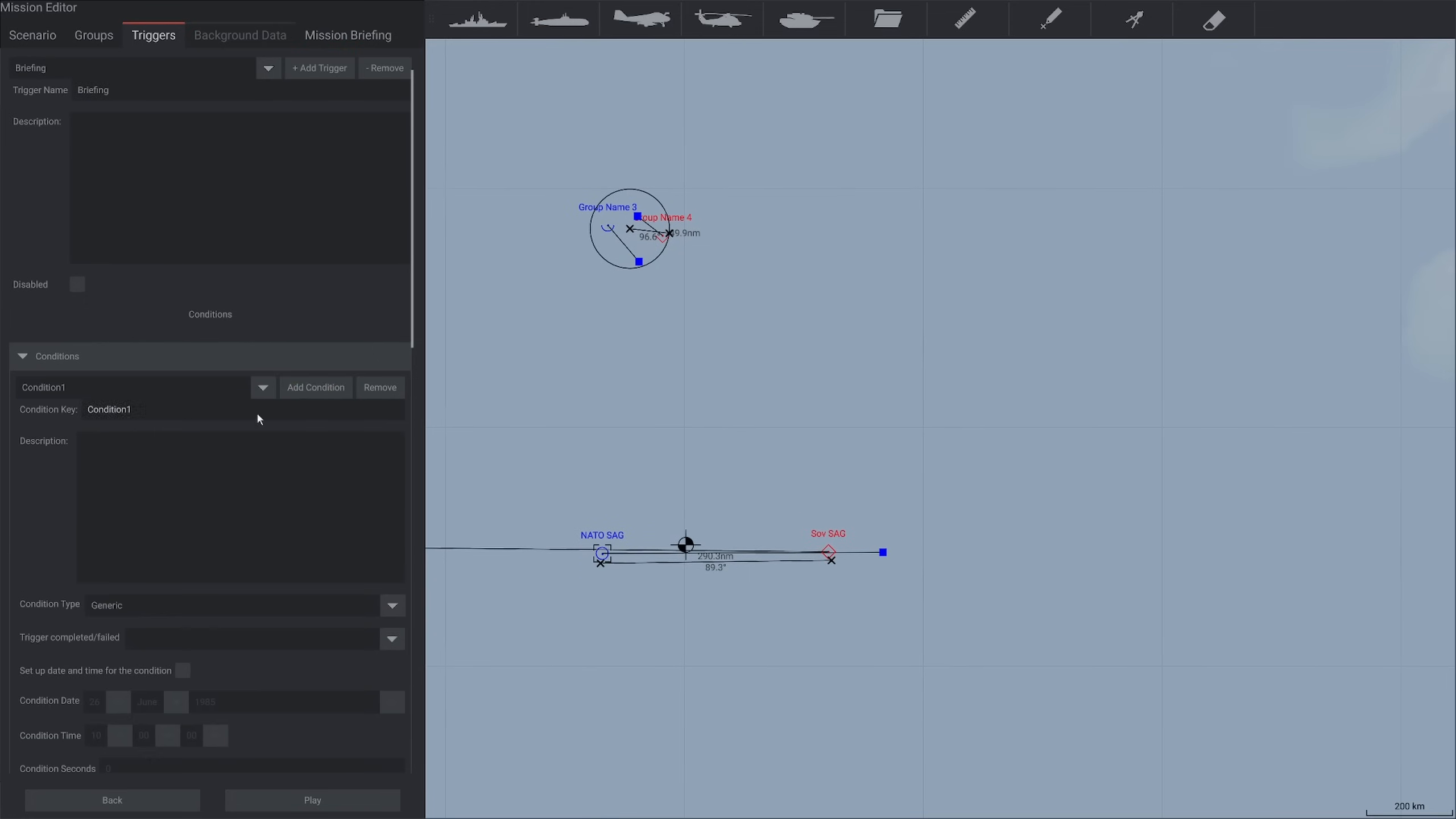
triple_click(191, 411)
text(Briefing tig)
key(BackSpace)
key(BackSpace)
text(rigger)
key(Return)
Set the Briefing trigger condition's type to Time and enable a set date and time for it
scroll(61, 551, down, 2)
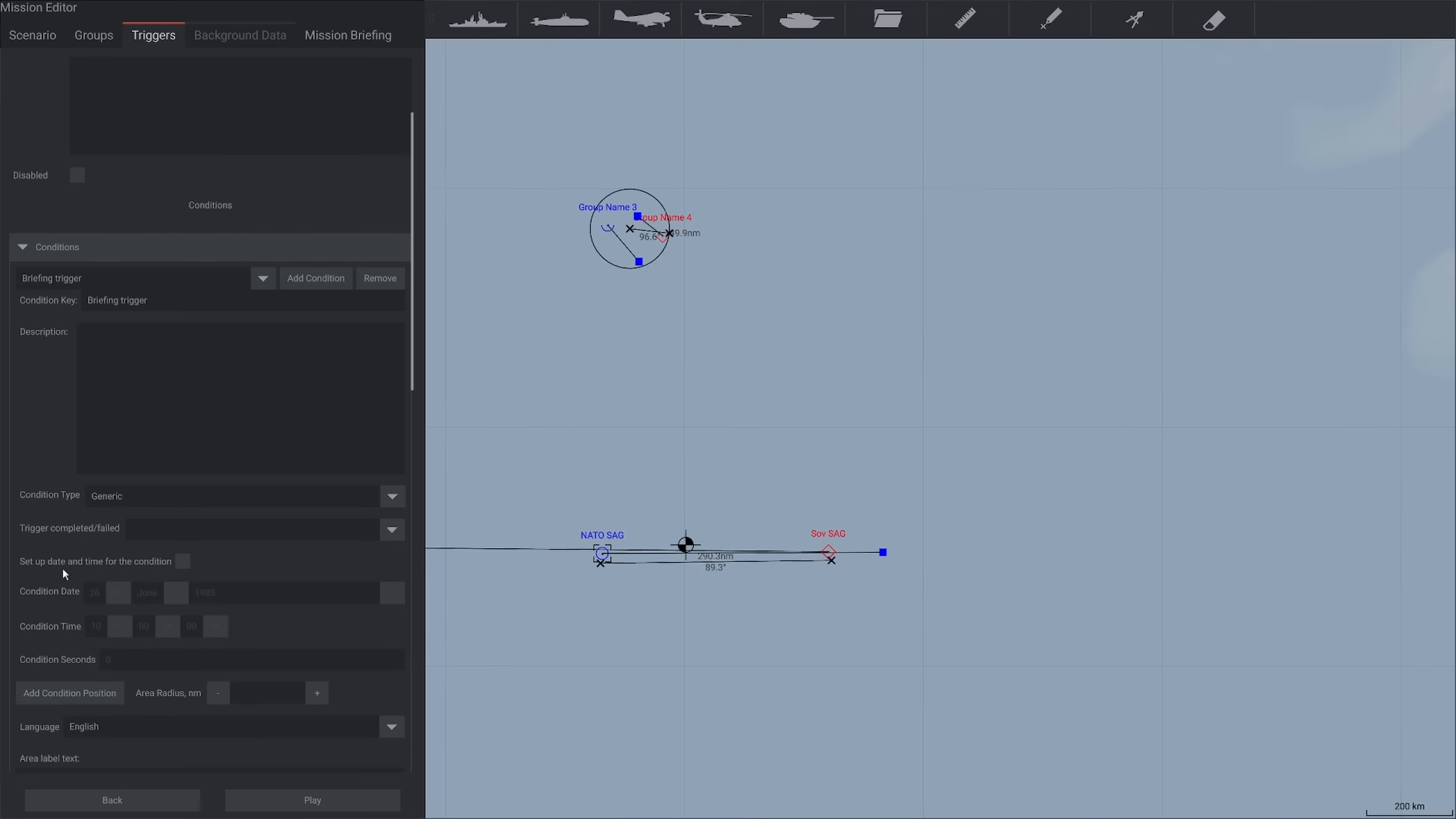
click(109, 497)
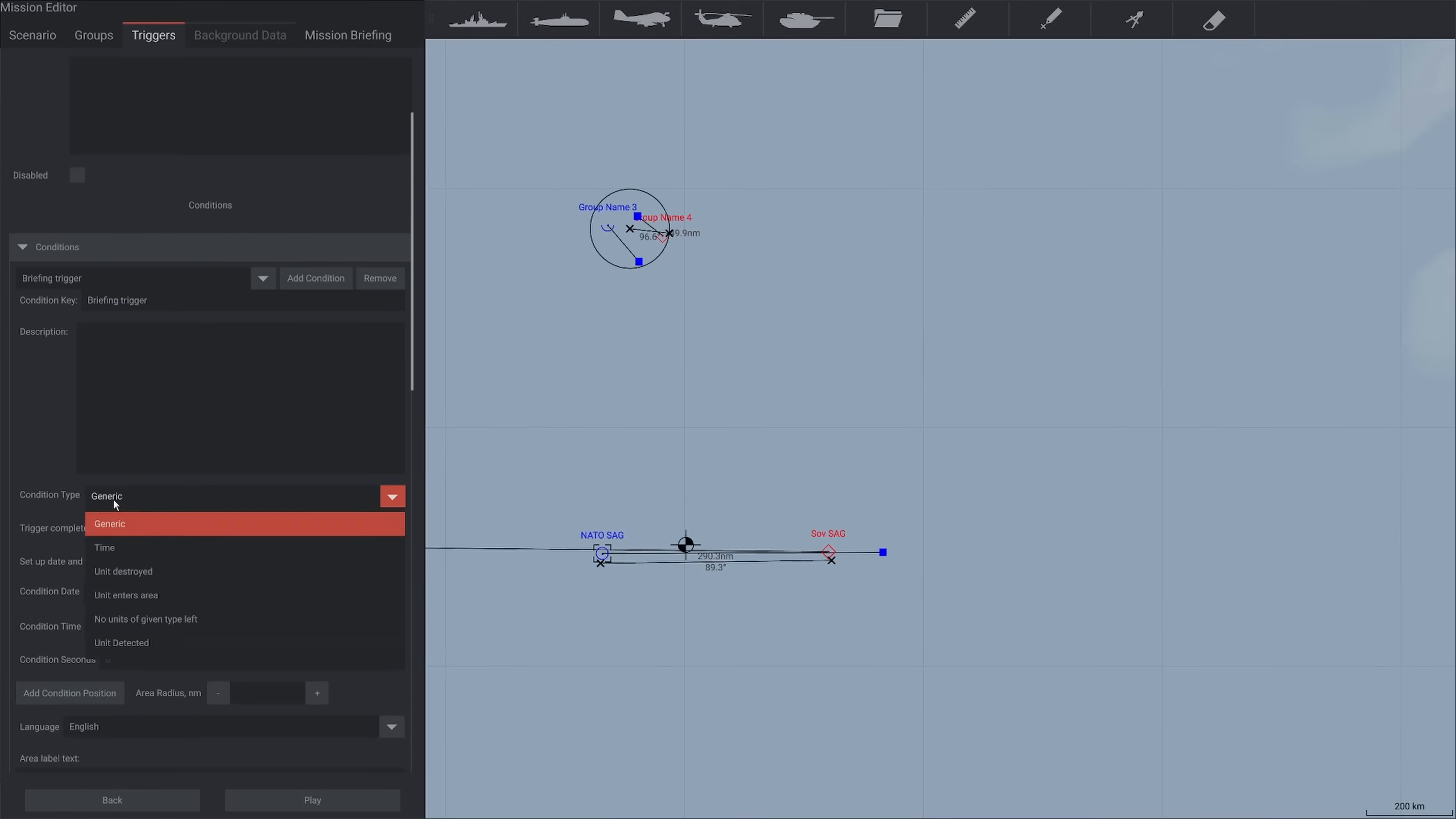
click(108, 549)
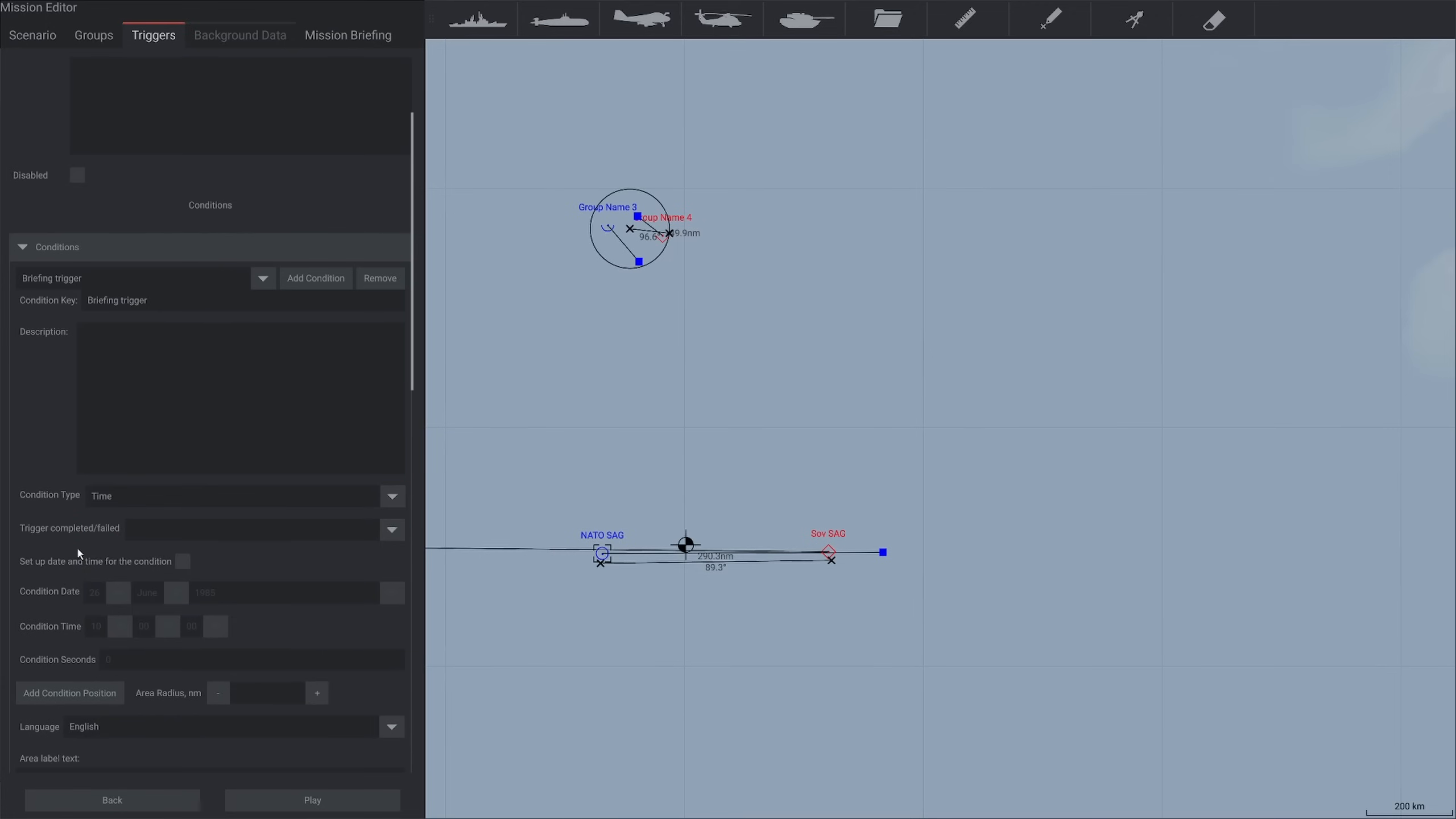
click(182, 561)
Enter the Briefing trigger's Blue side message "Your objective: destroy the Soviet surface action group"
scroll(298, 612, down, 3)
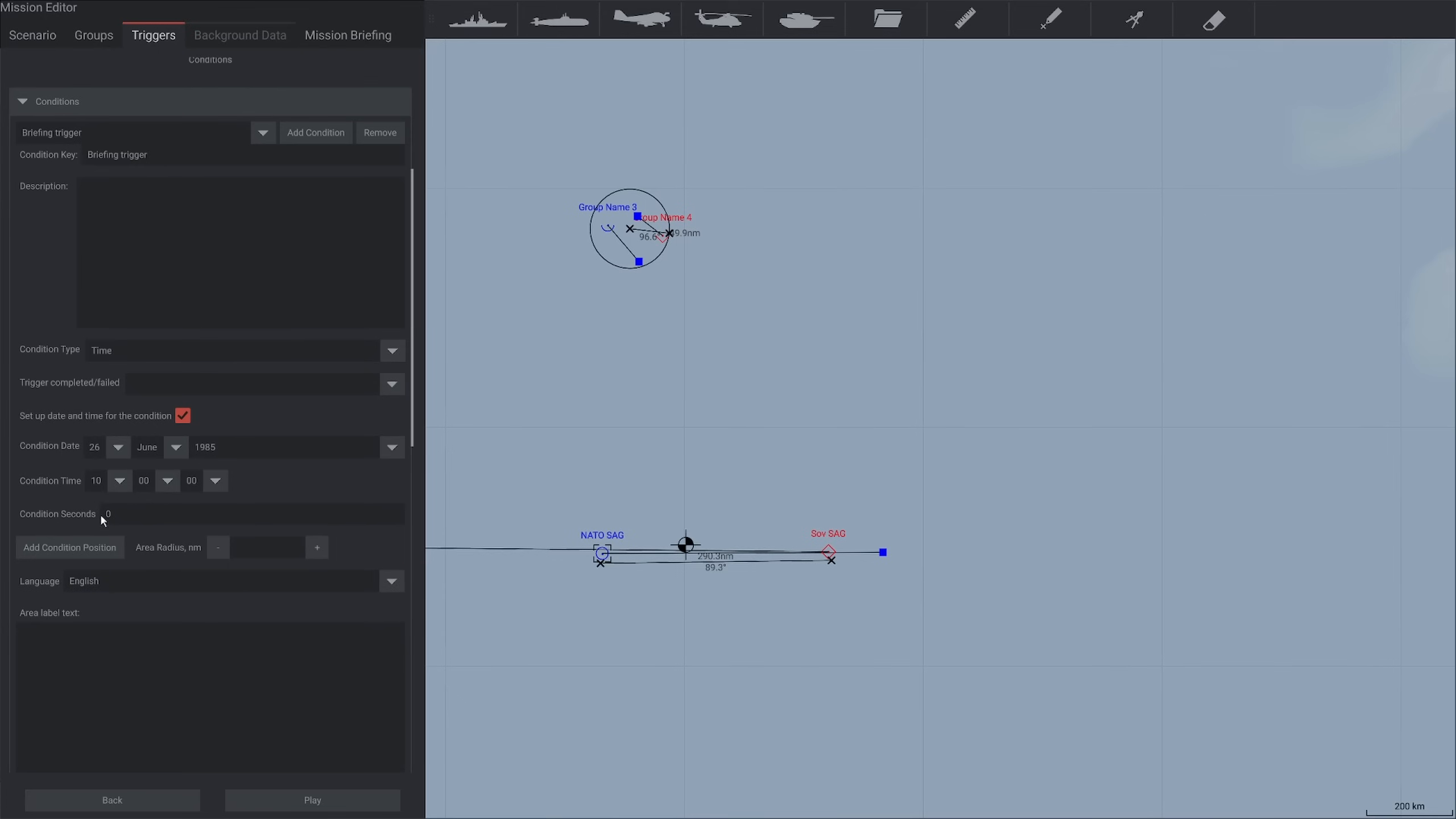
scroll(168, 602, down, 3)
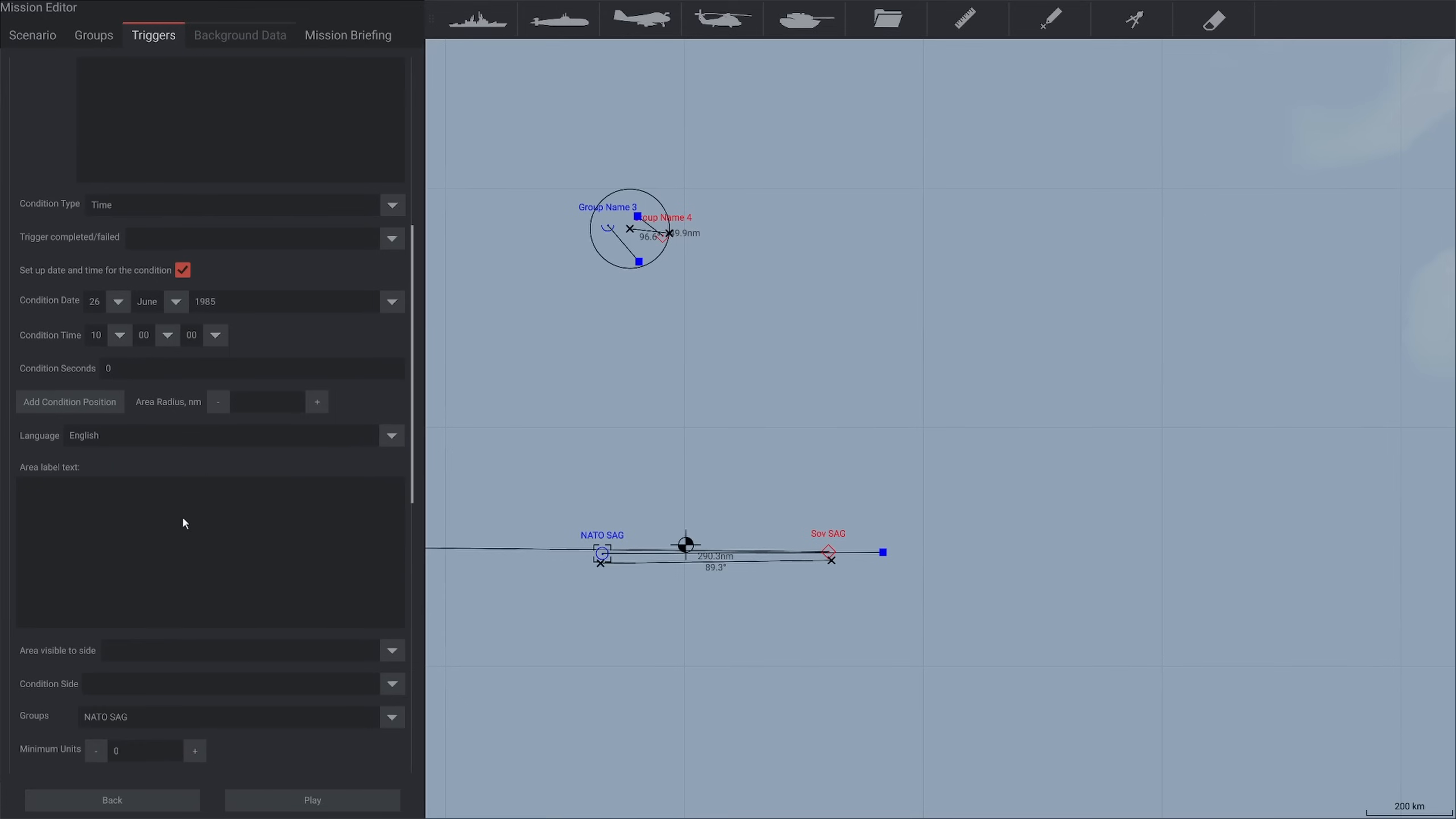
scroll(179, 507, down, 3)
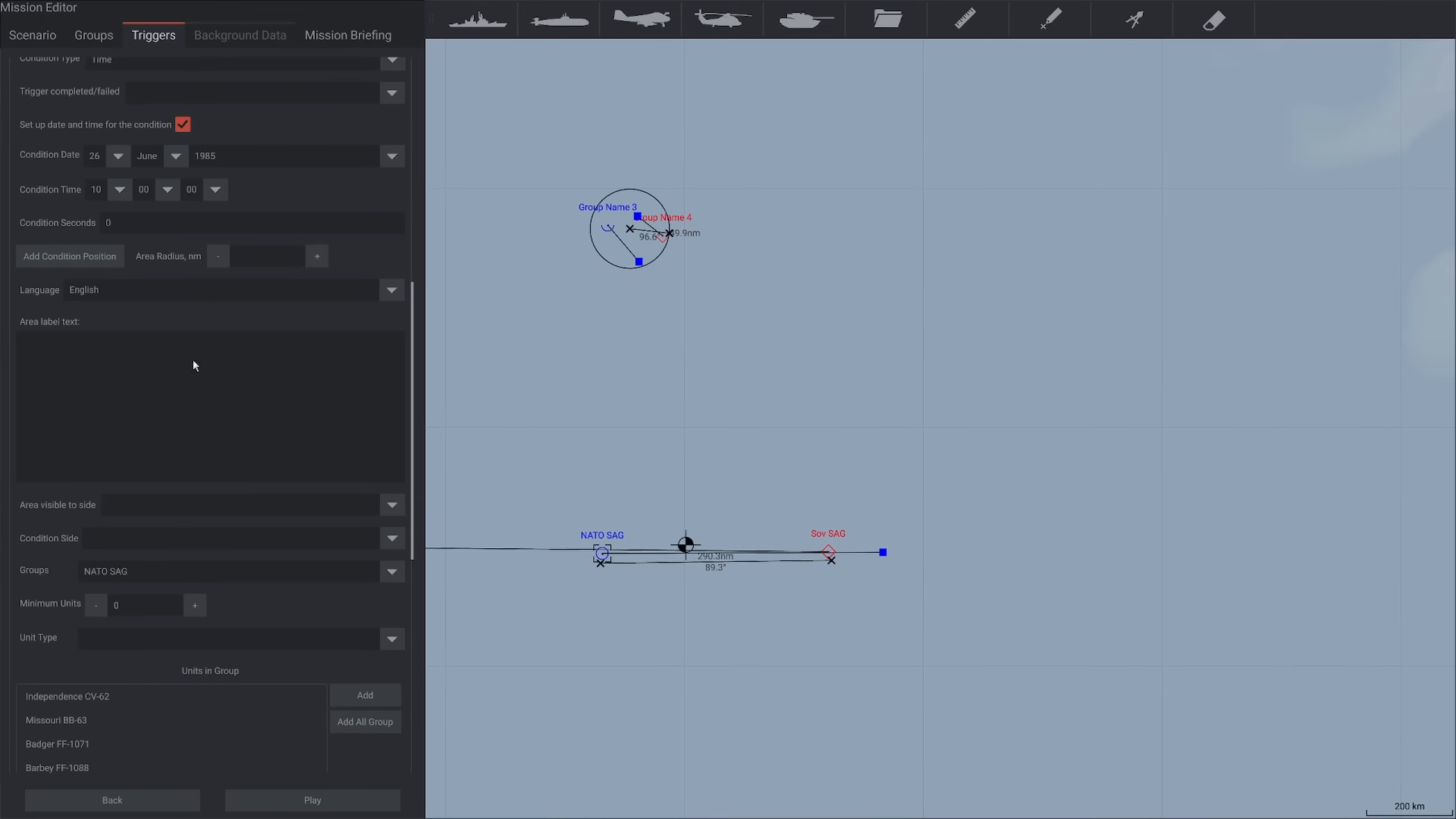
scroll(200, 442, down, 7)
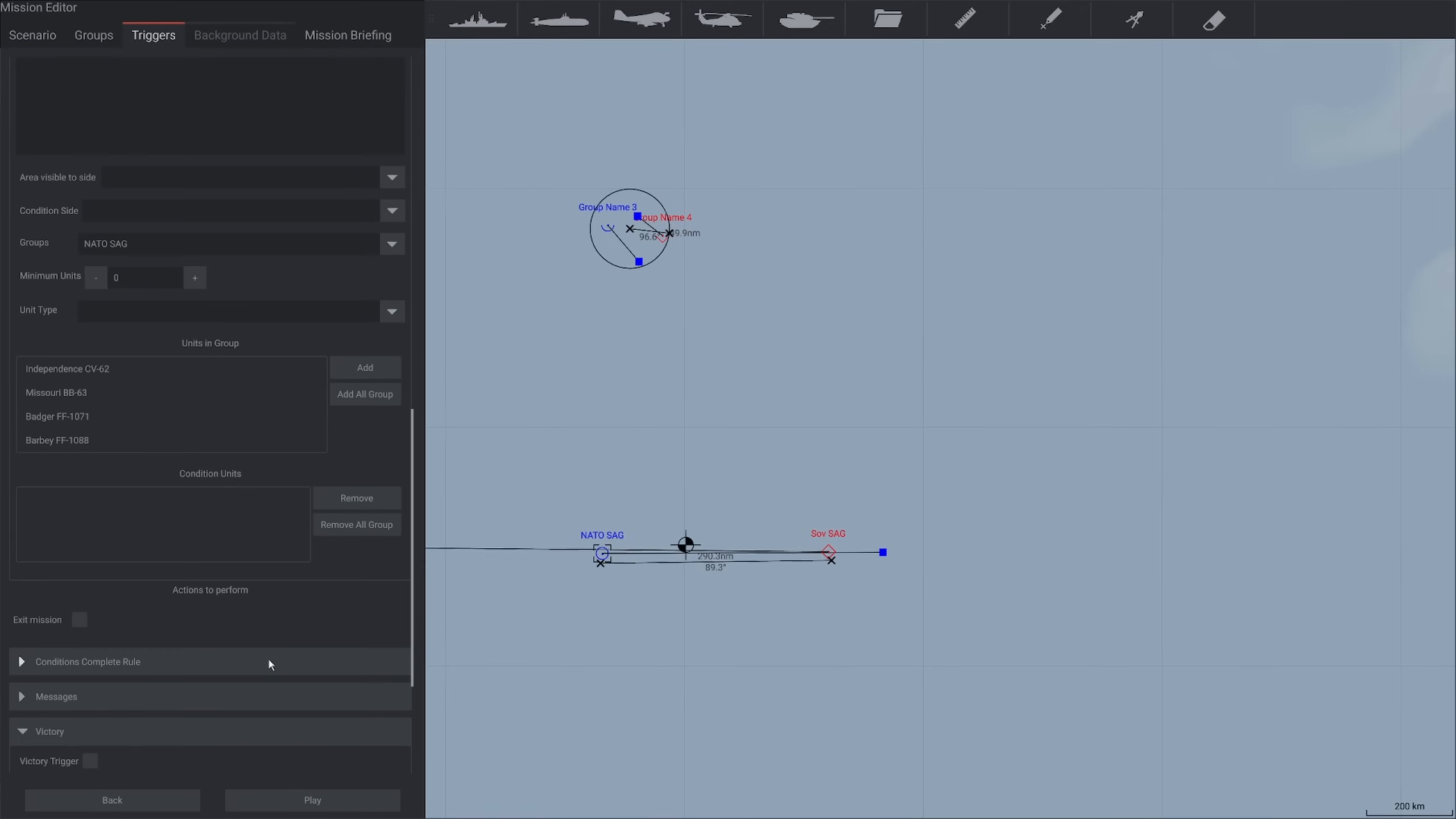
scroll(247, 654, down, 4)
click(40, 516)
scroll(155, 549, down, 3)
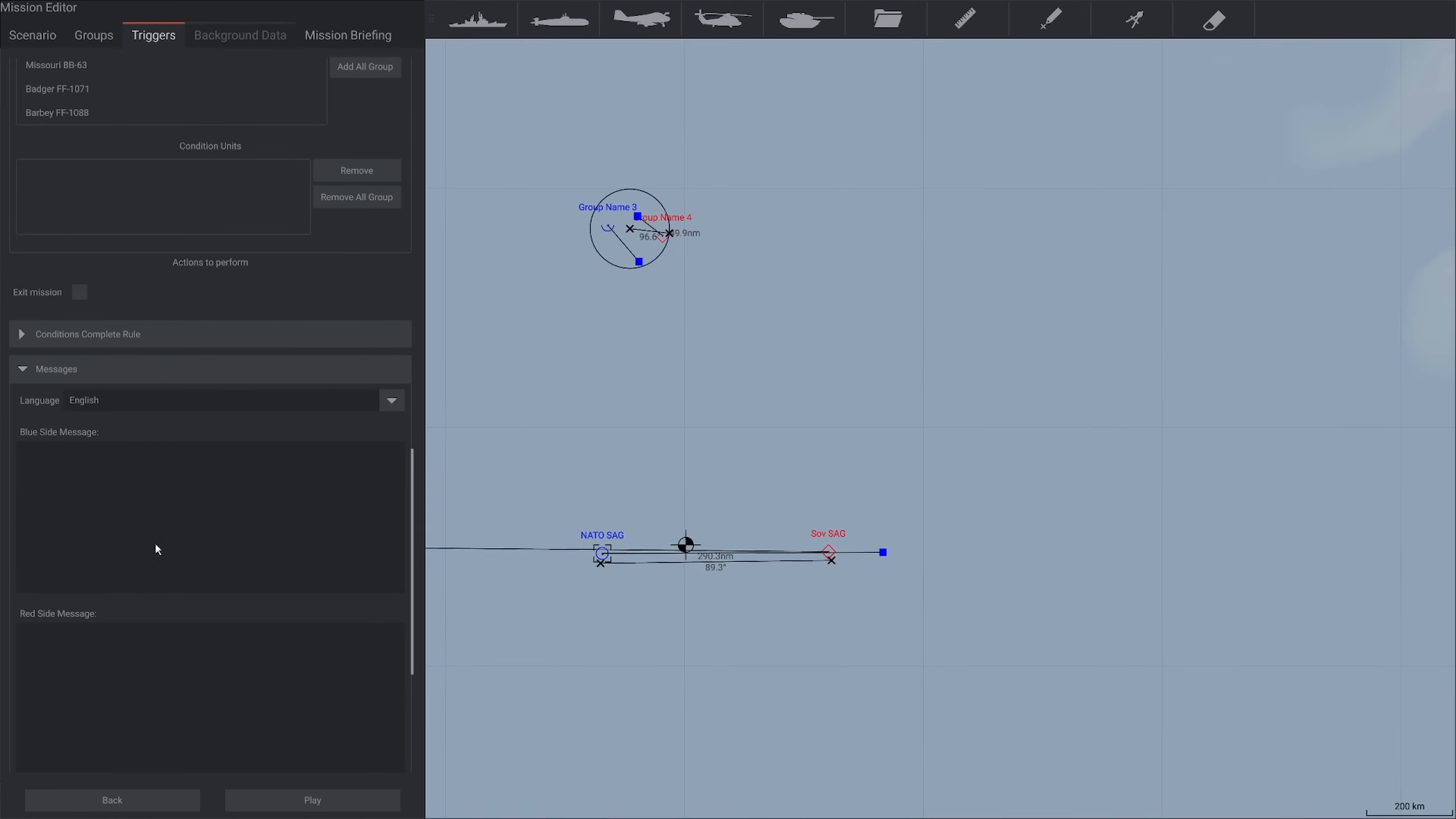
text(Your objective: destroy the Soviet surface action group)
Copy the Blue side message into the Red side message and change "Soviet" to "NATO"
click(201, 674)
text(Your objective: destroy the Soviet surface action group)
double_click(143, 632)
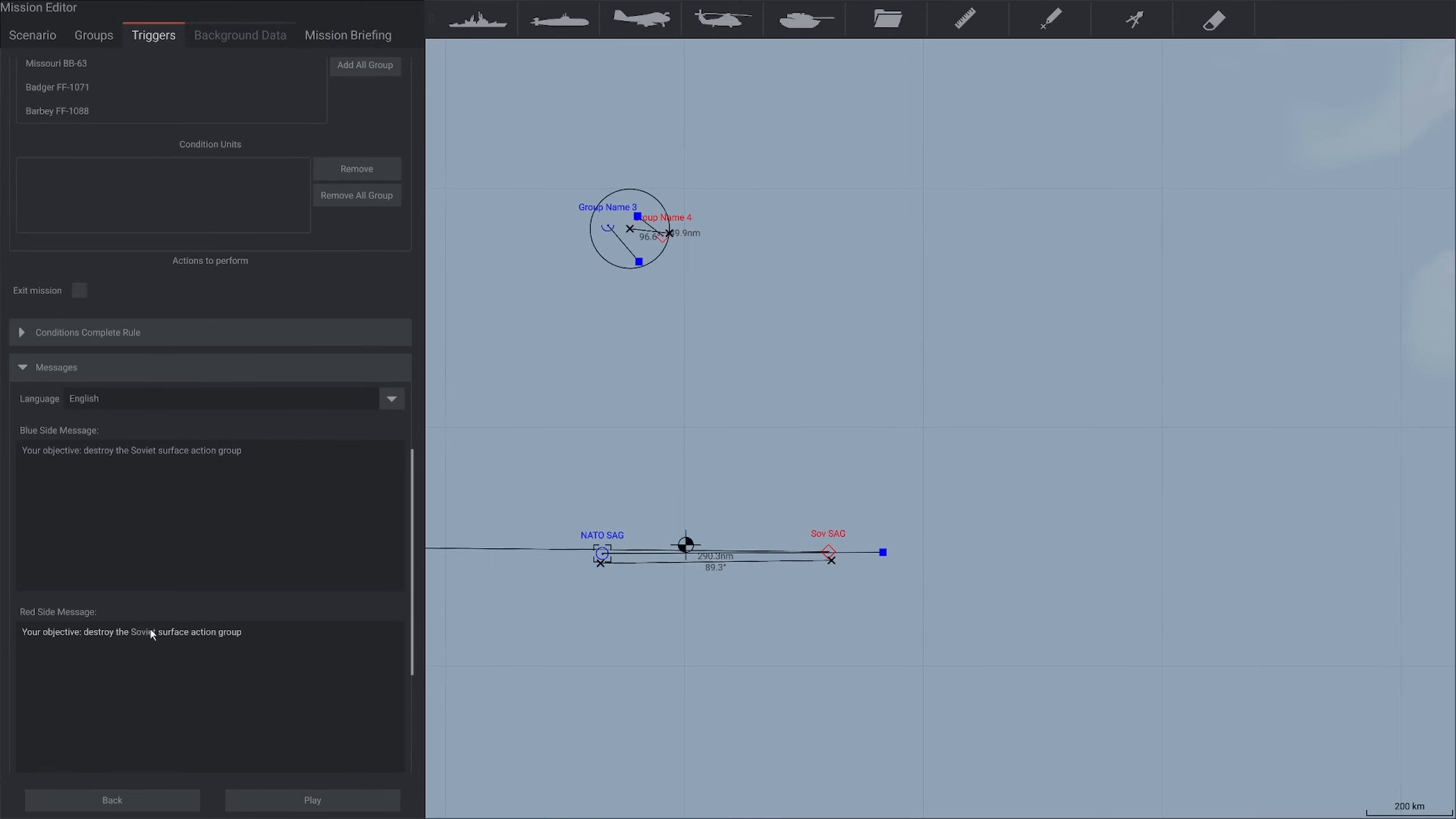
text(NATO)
Save the mission as a new file named "S17 Example Scenario Sov" in the user missions folder
click(31, 35)
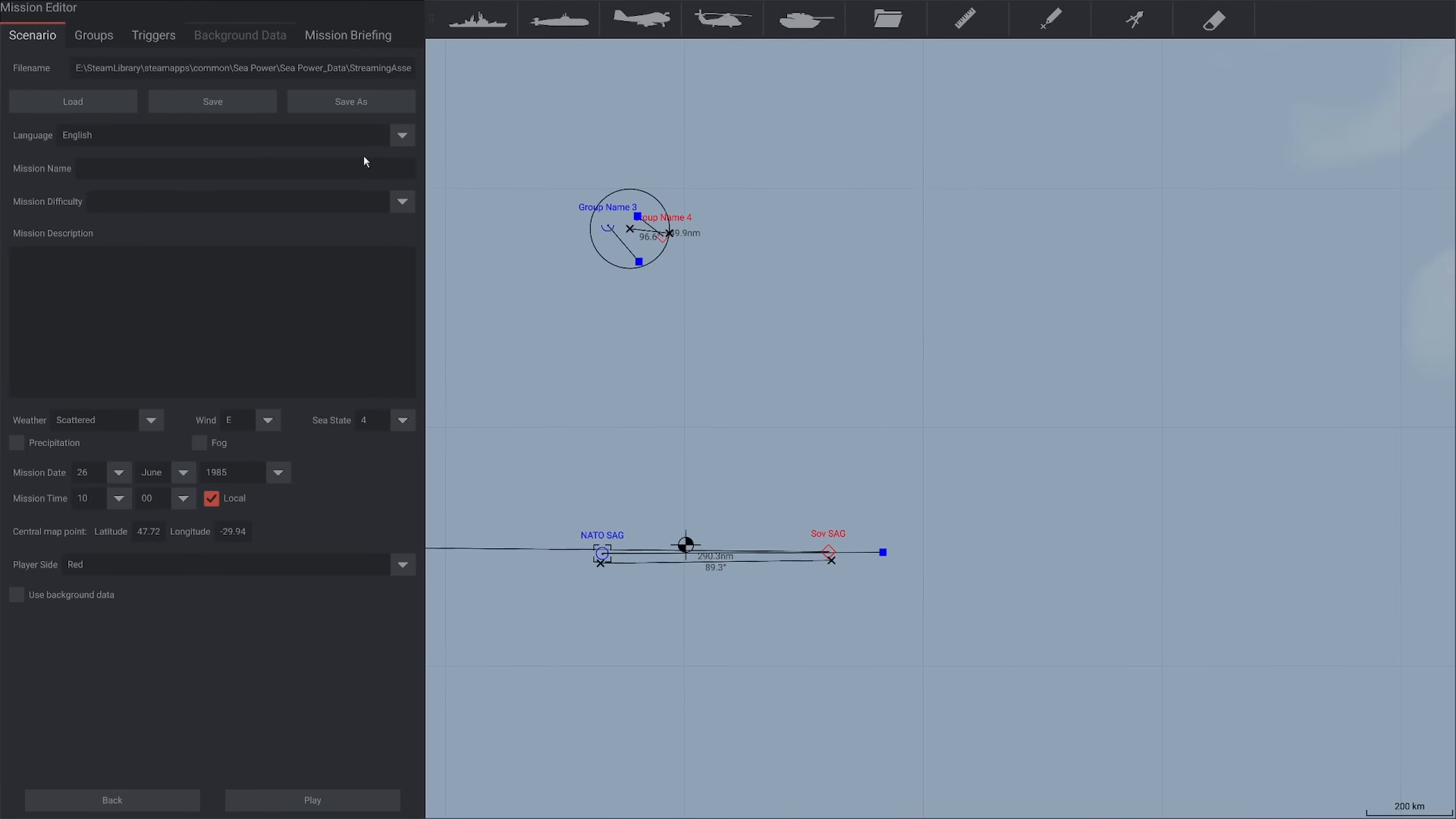
click(352, 107)
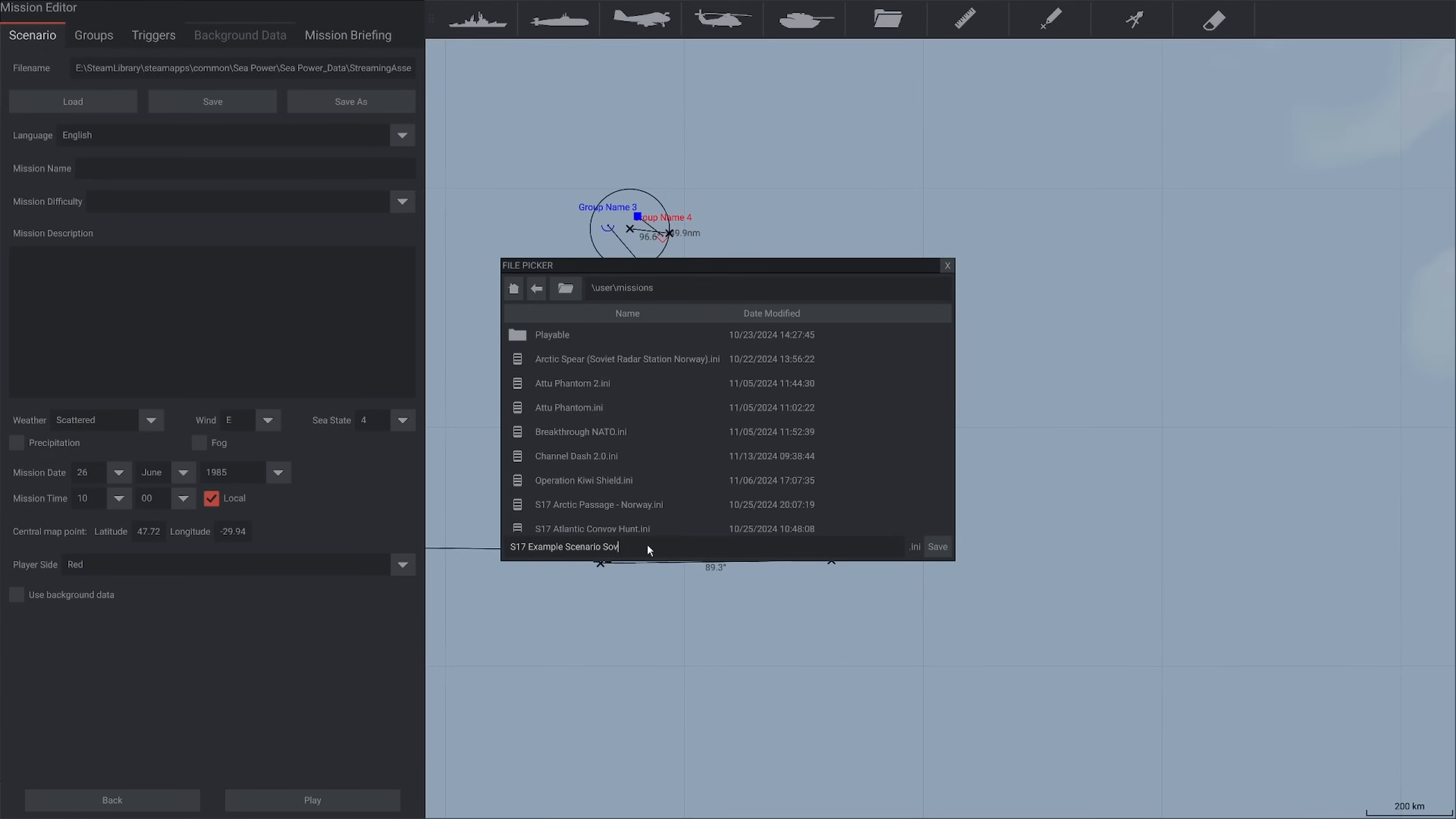
text(Sov)
click(938, 546)
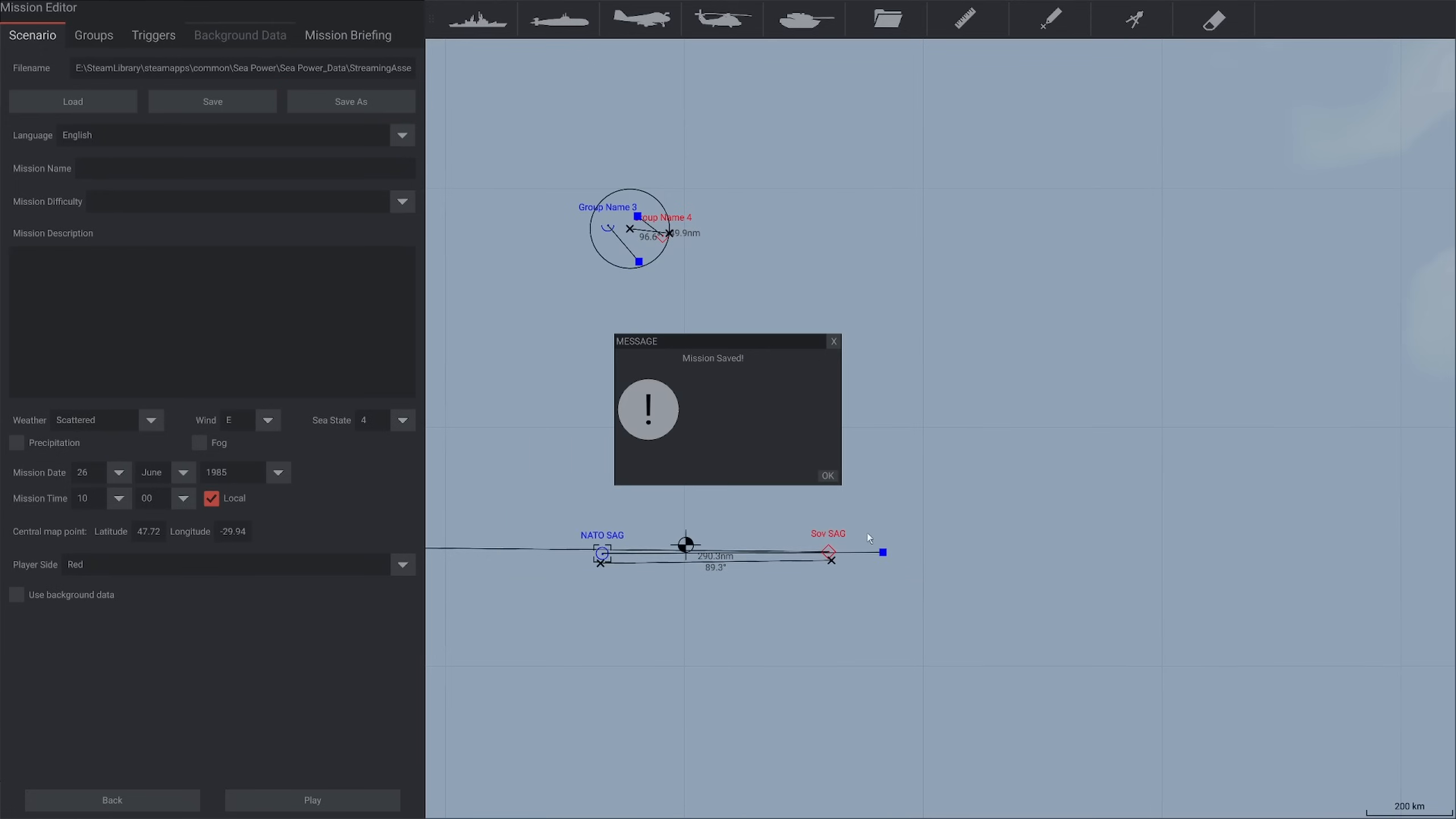
click(825, 476)
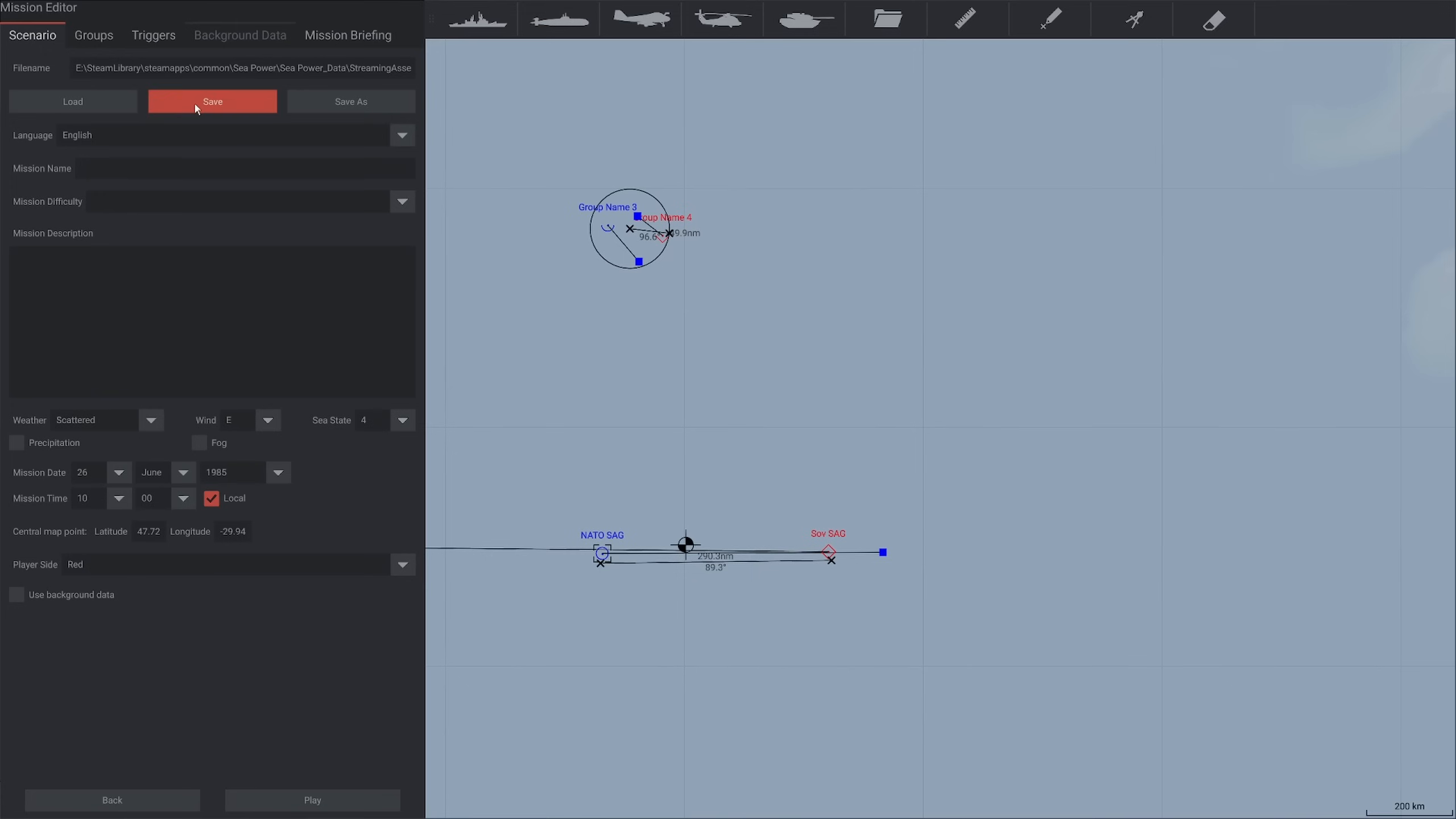
click(80, 105)
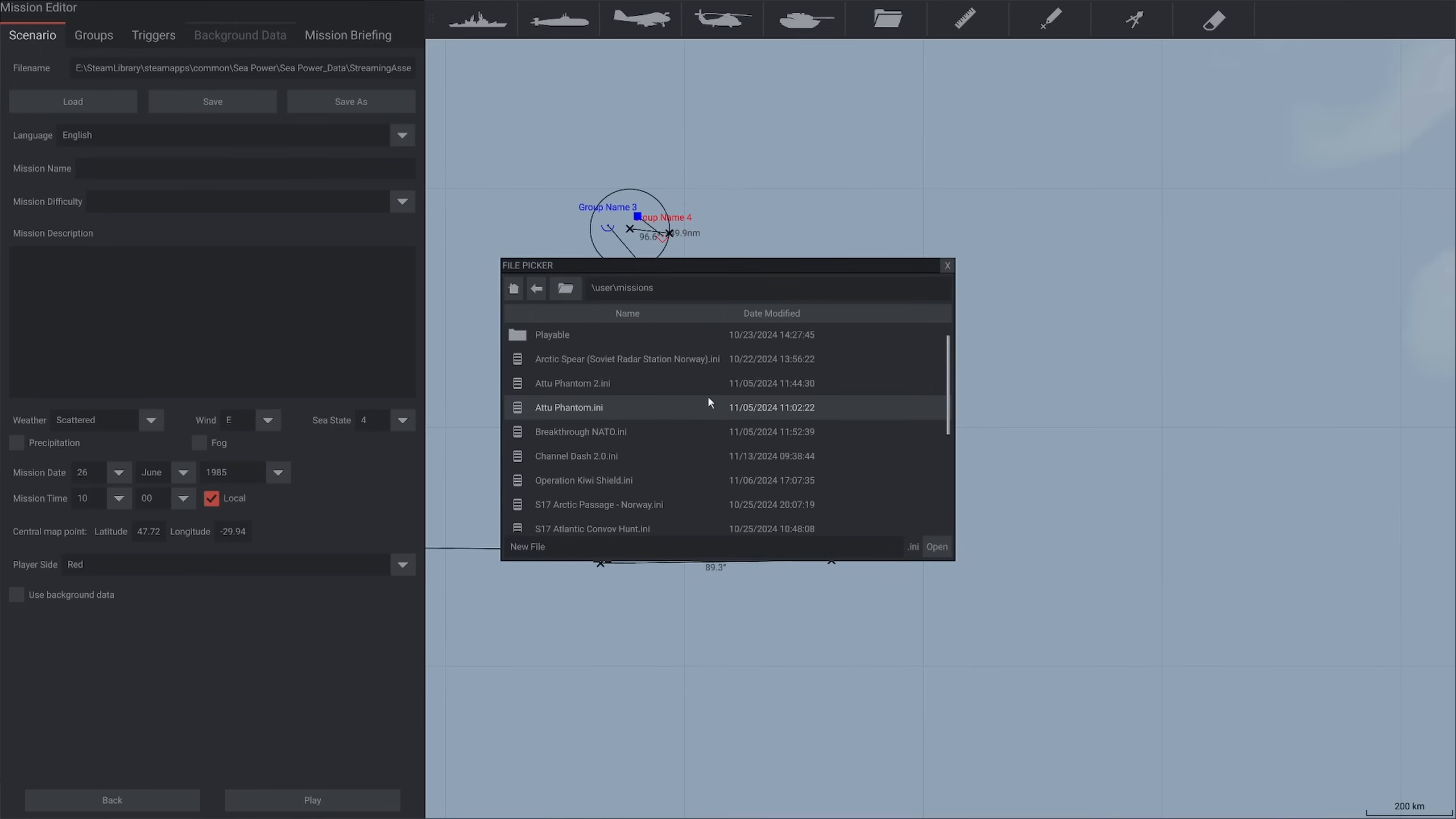
click(947, 265)
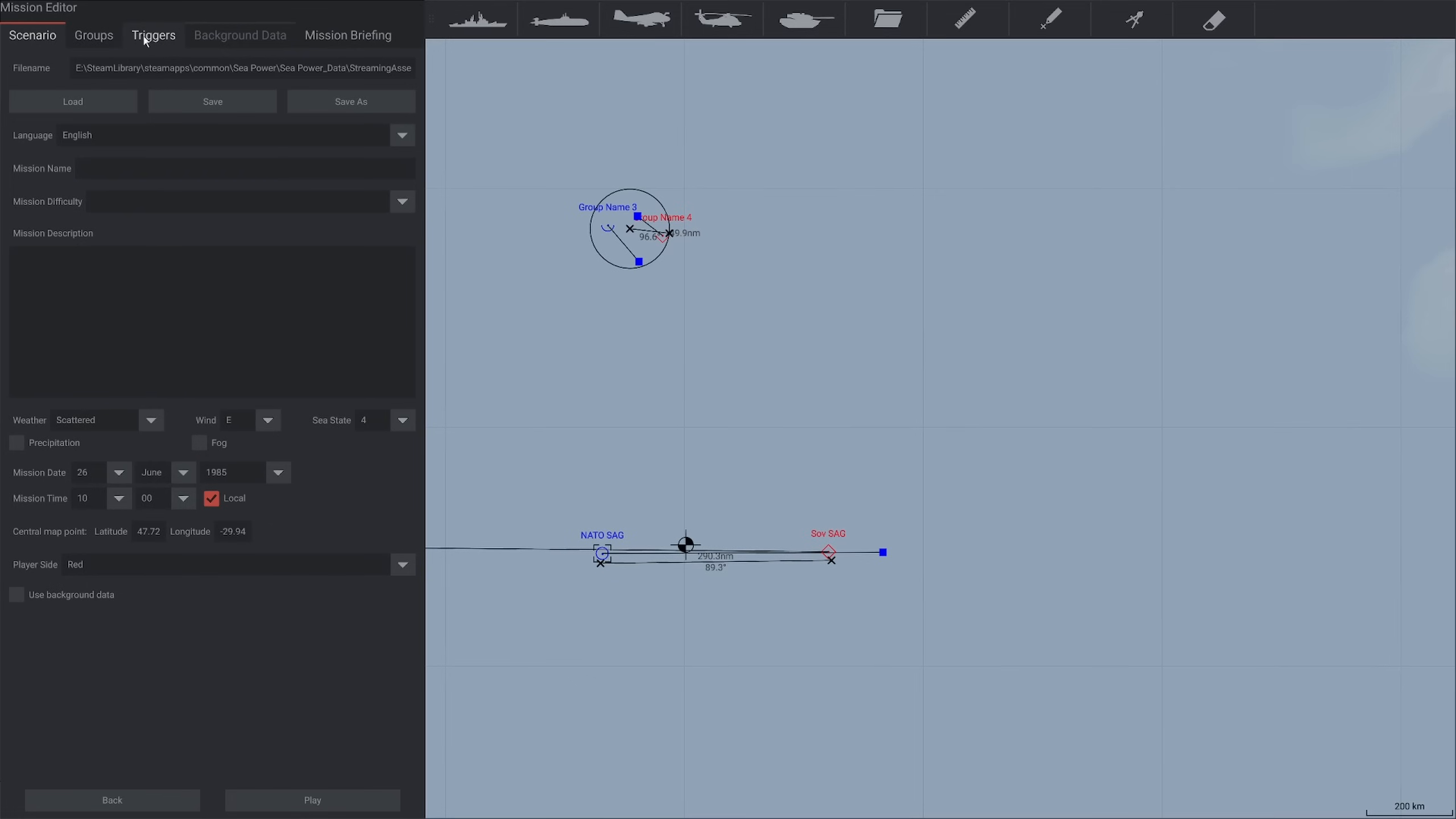
Add another trigger and name it "Soviet sag malfunction"
drag(763, 432, 722, 373)
scroll(749, 459, up, 2)
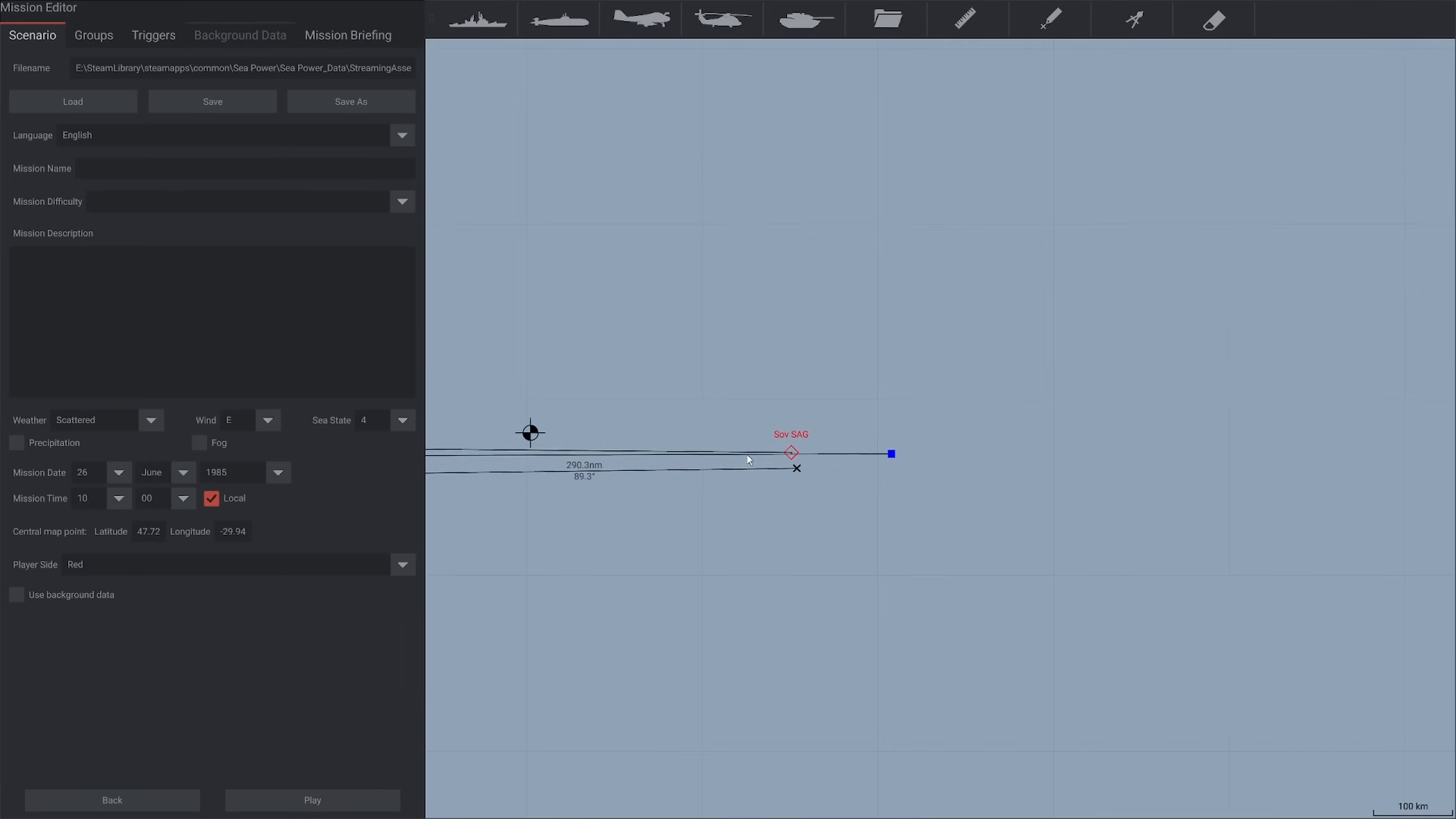
scroll(749, 459, up, 2)
click(154, 35)
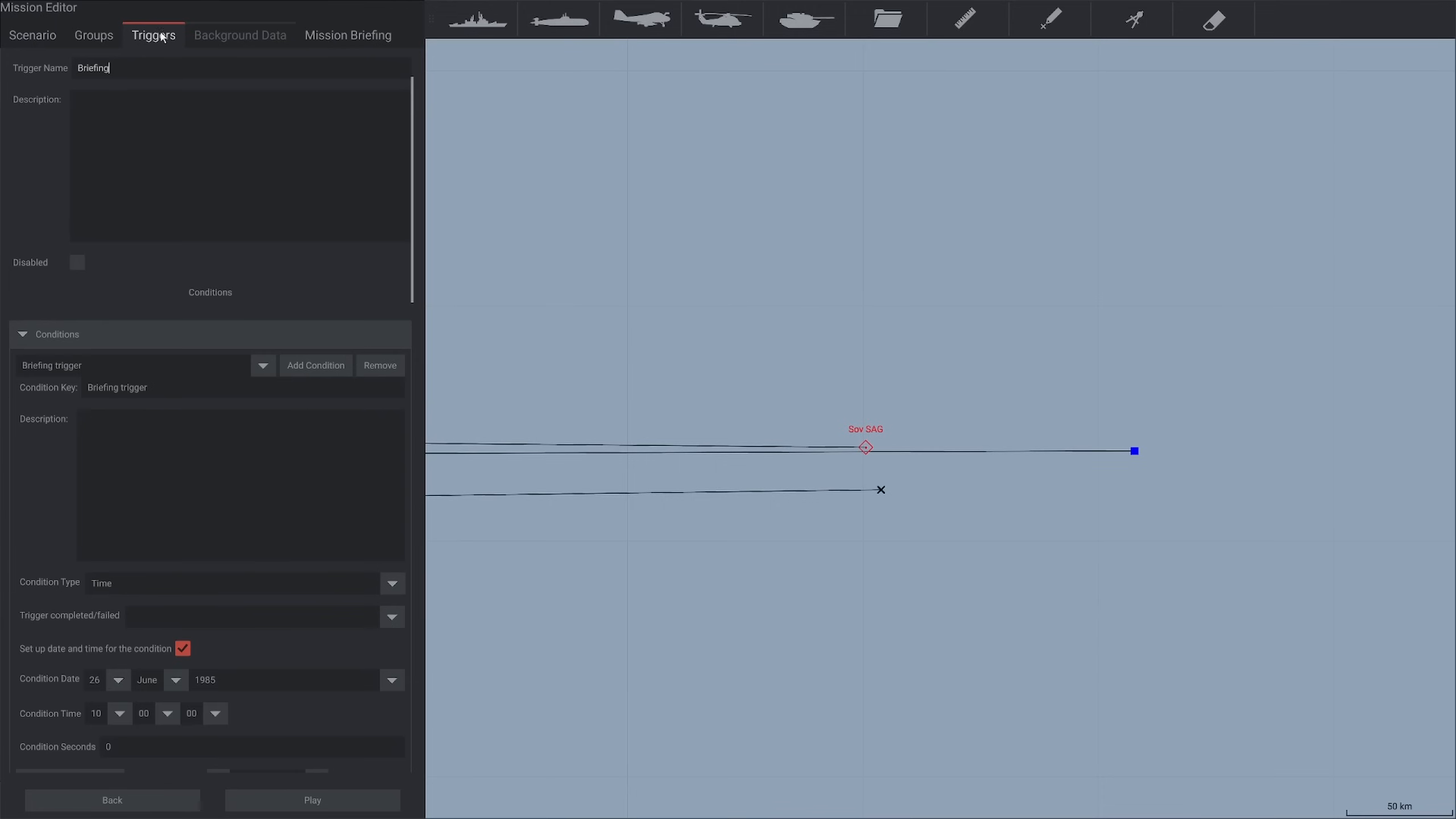
scroll(99, 94, up, 1)
click(319, 67)
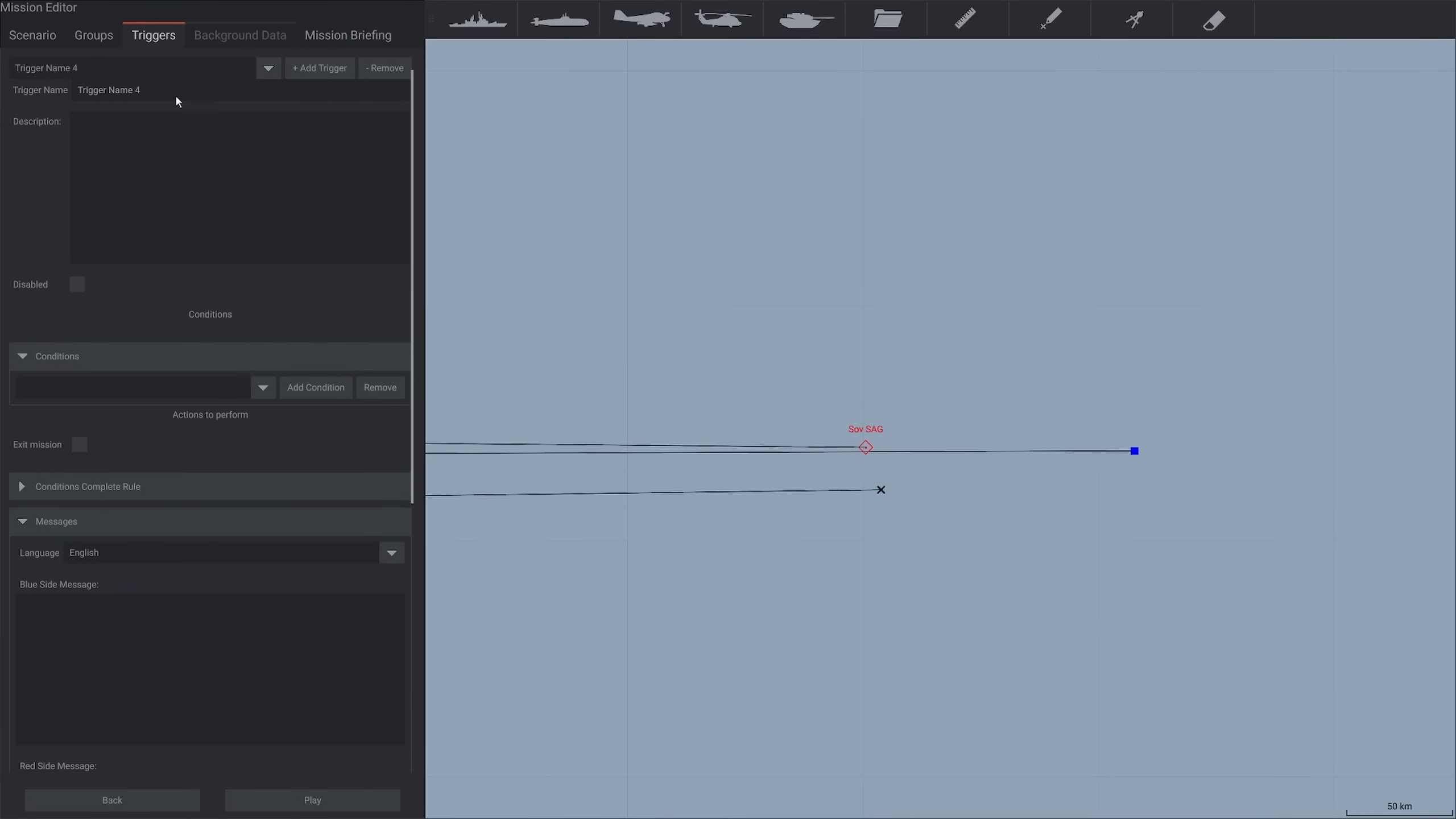
key(ctrl+a)
text(Soviet sag malfunction)
key(Return)
Add a condition with the key "Enter area" to the Soviet sag malfunction trigger and set its type to Unit enters area
click(315, 388)
click(155, 409)
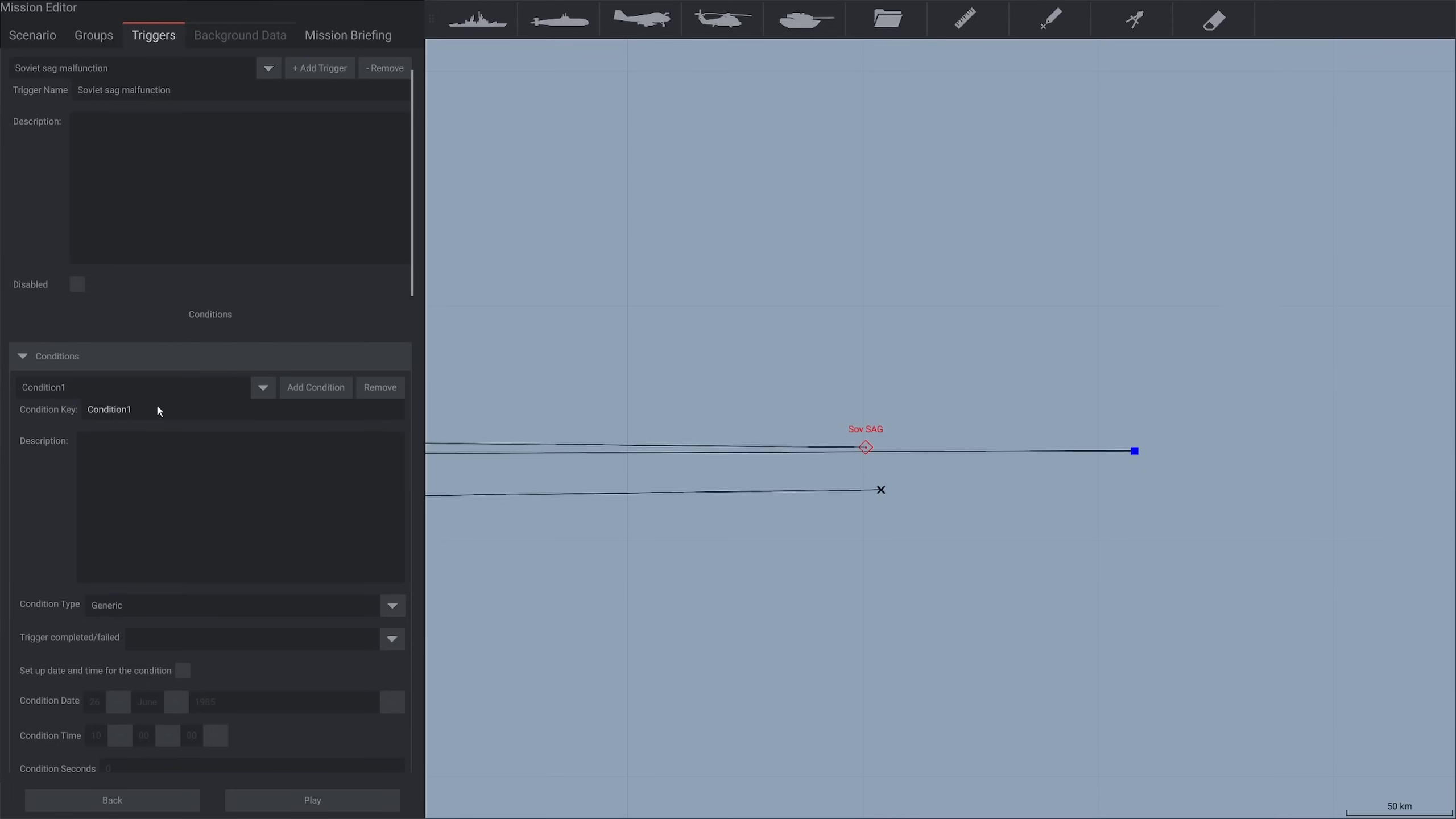
key(ctrl+a)
text(Enter)
scroll(82, 419, down, 2)
click(148, 496)
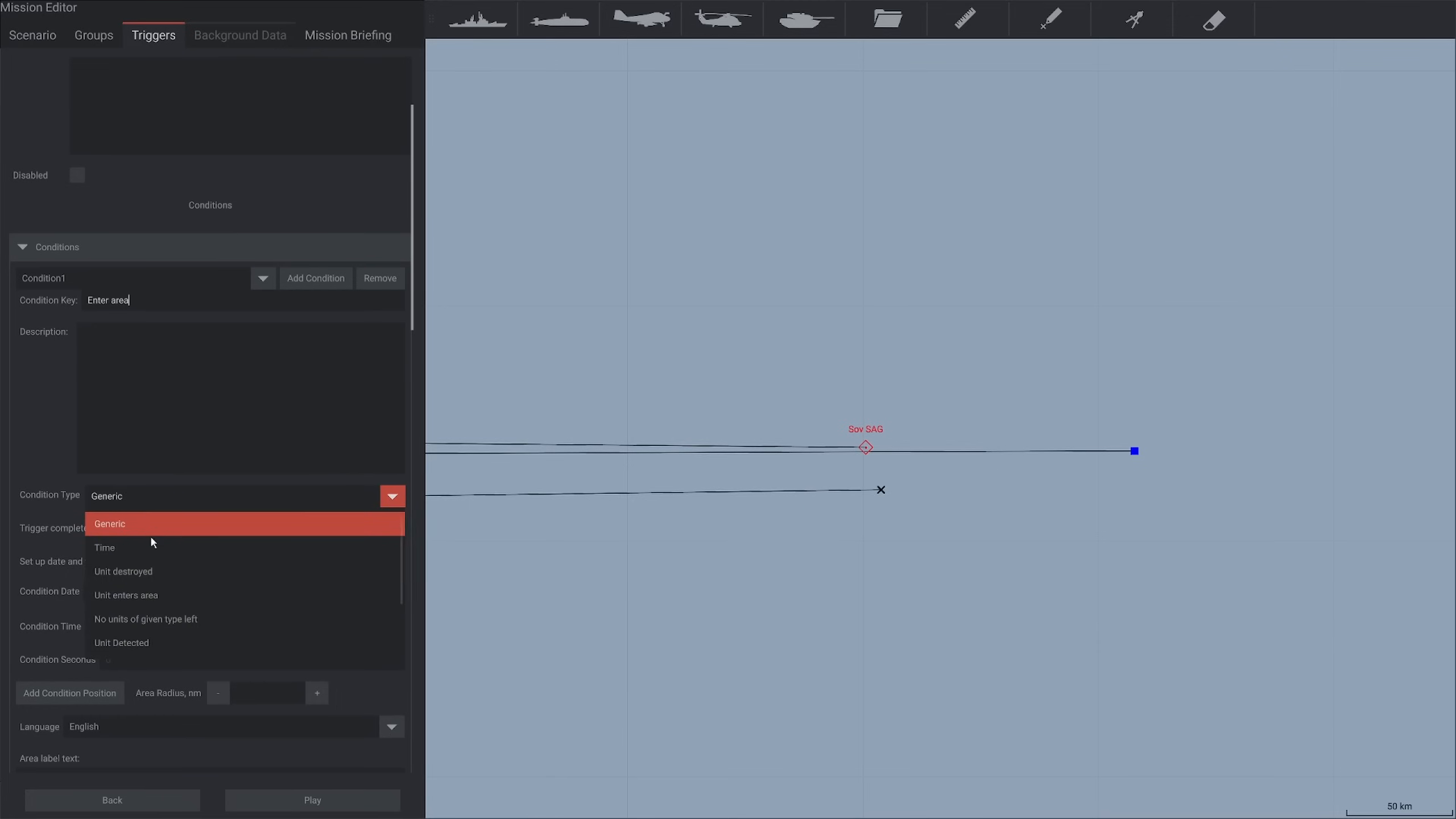
click(150, 595)
scroll(312, 600, down, 2)
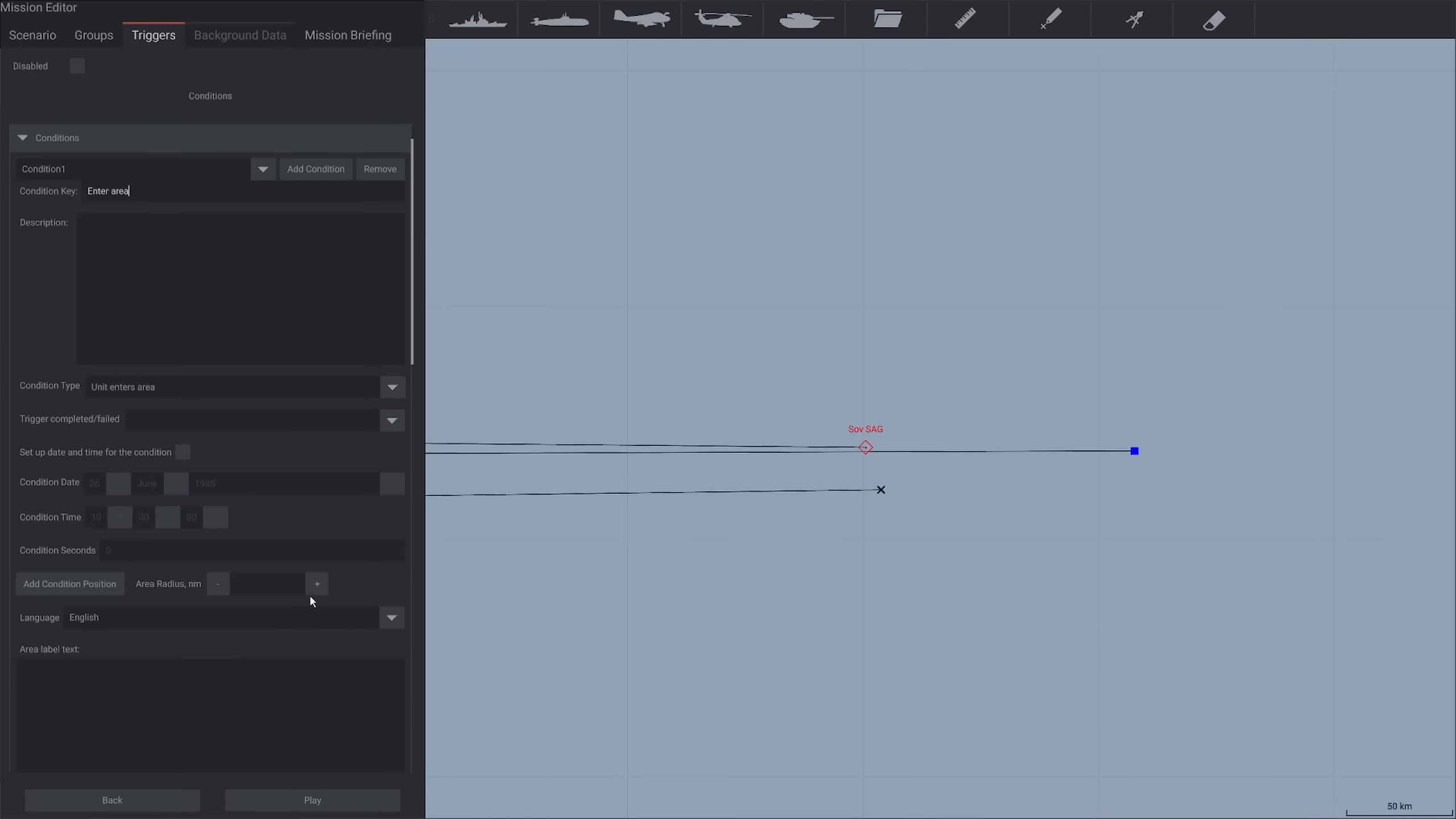
Place the Enter area condition's position on the map just west of the Sov SAG group
click(88, 591)
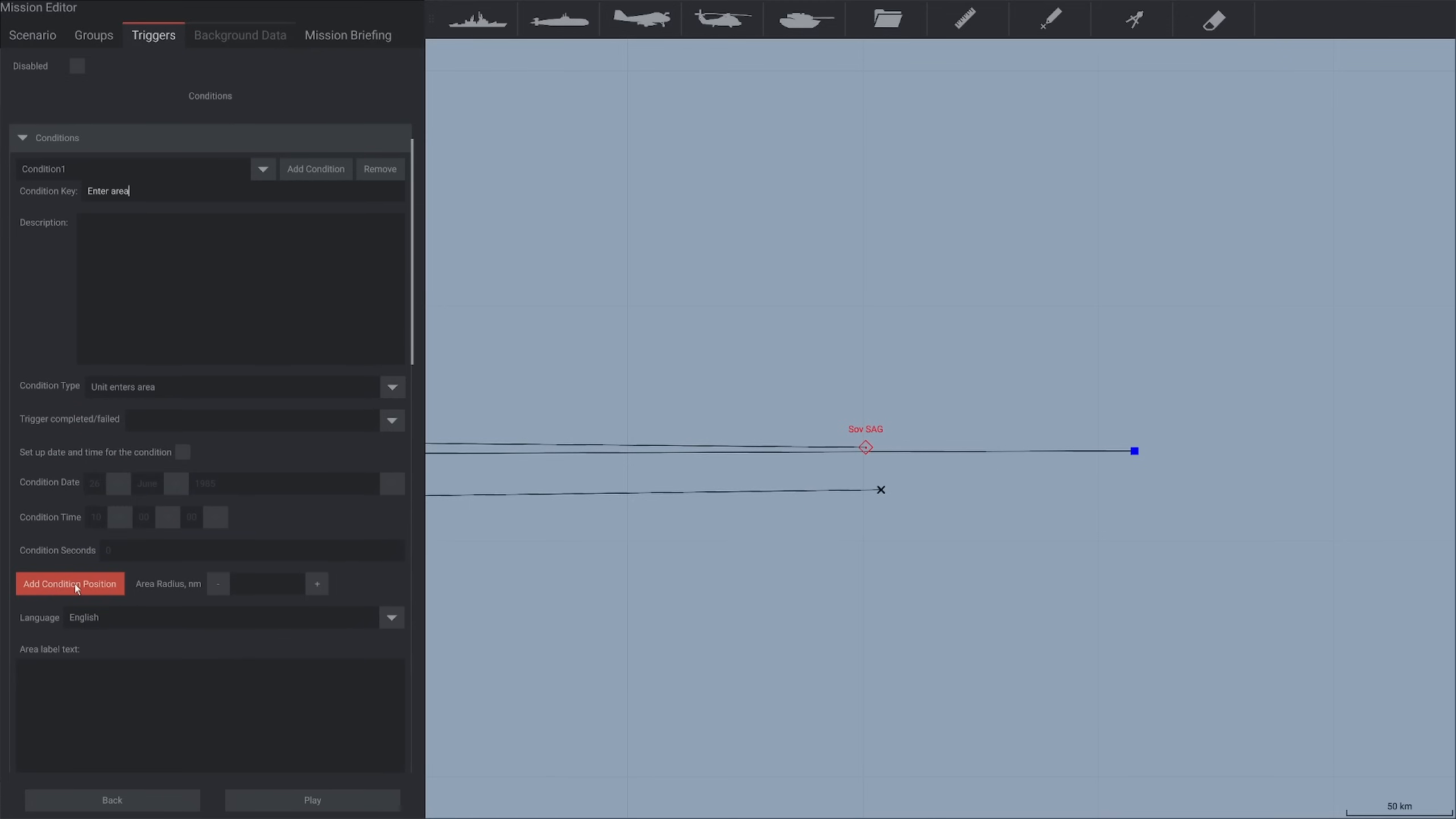
scroll(854, 449, up, 2)
click(805, 442)
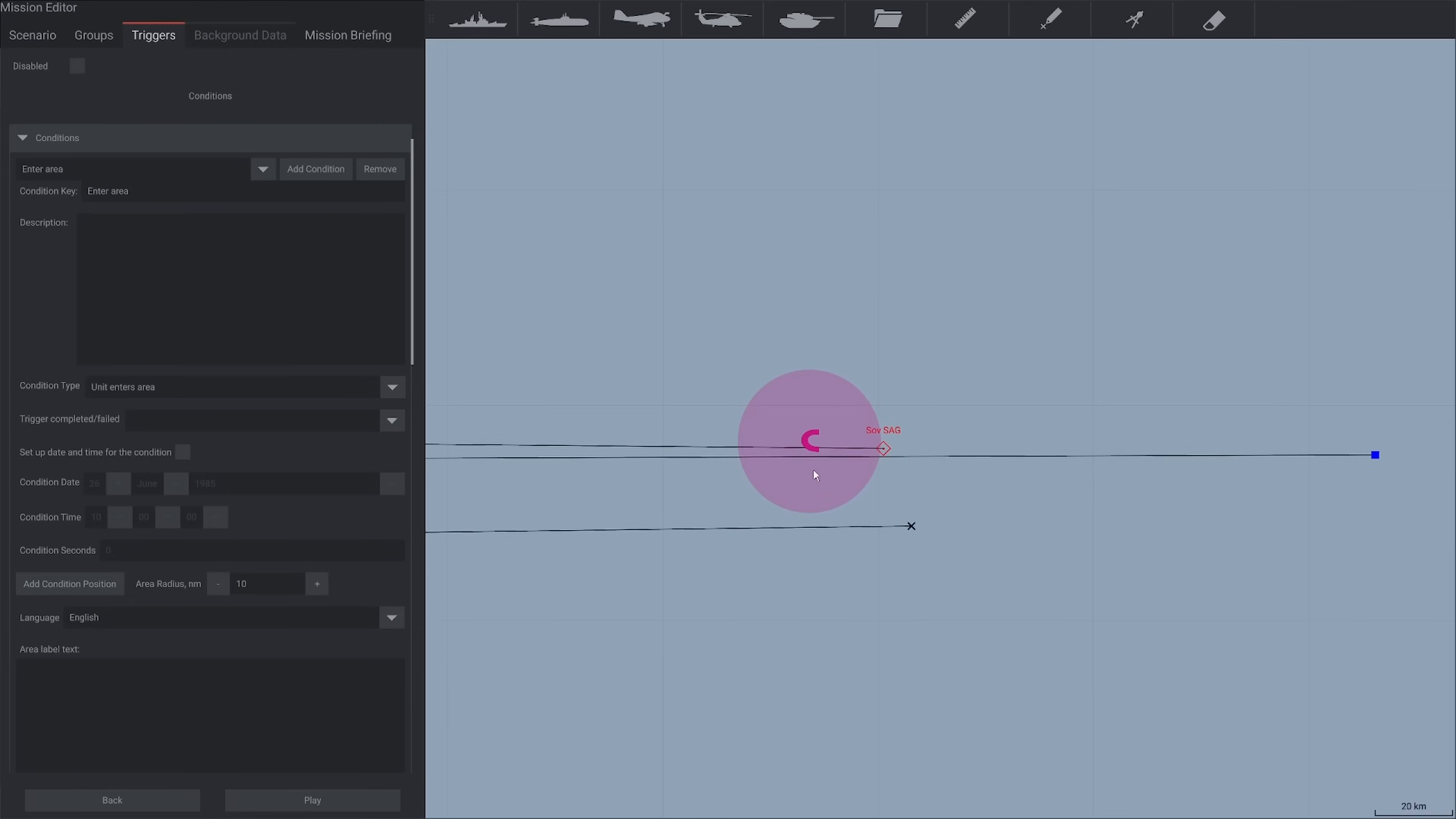
scroll(863, 476, up, 2)
drag(761, 411, 750, 420)
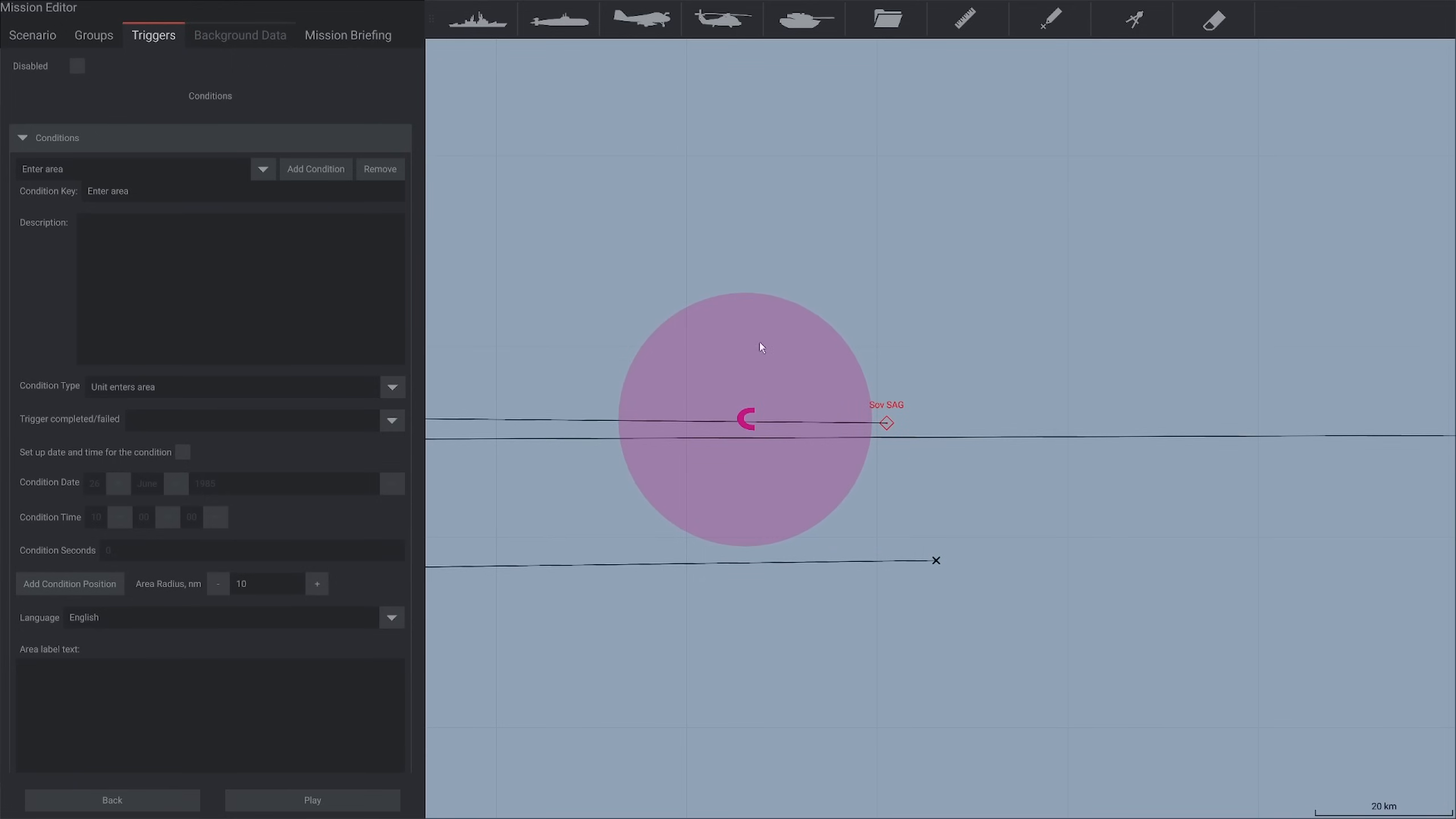
Collapse the trigger's Conditions and Messages sections and view its Victory options
scroll(91, 112, up, 3)
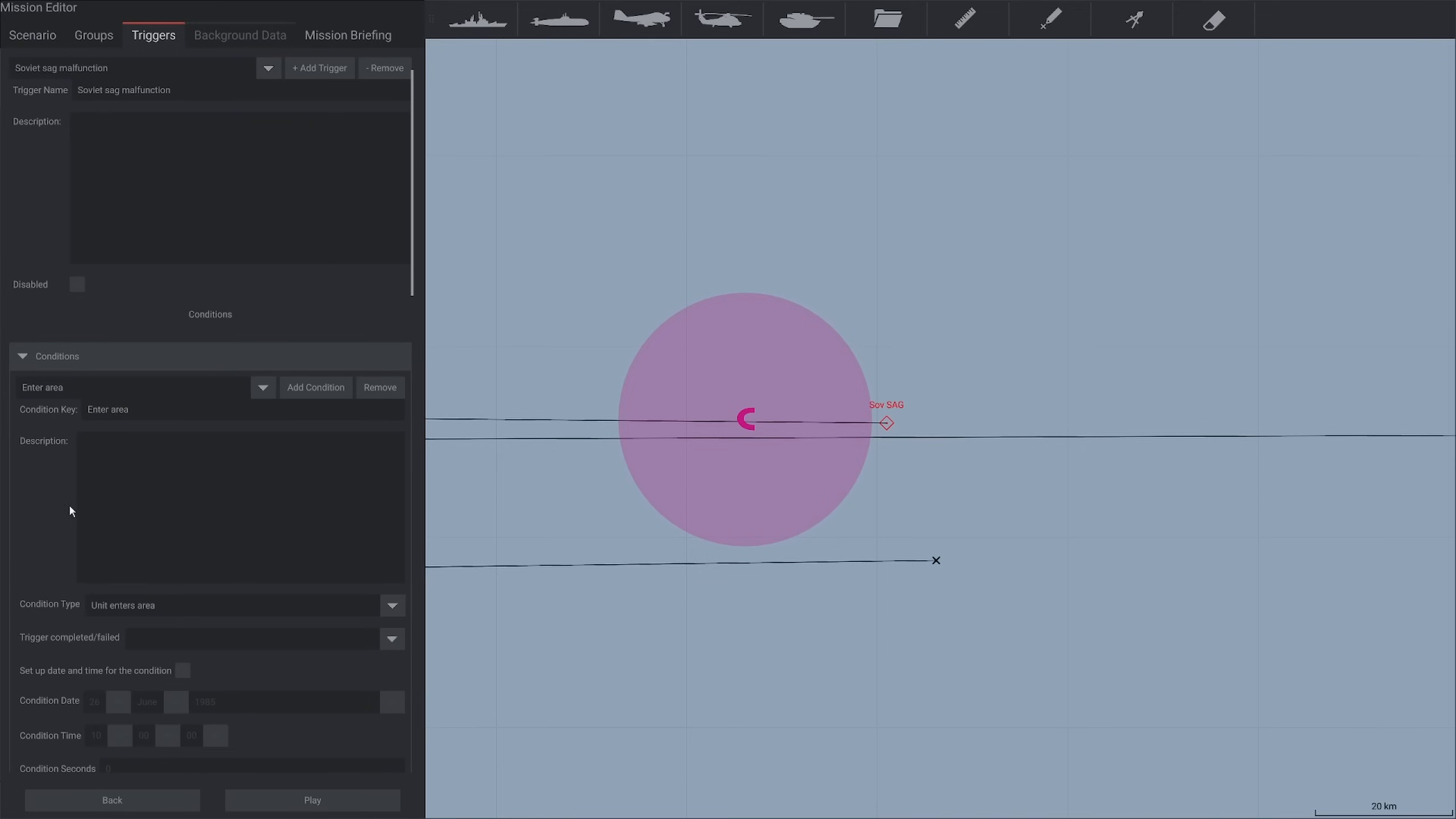
click(30, 360)
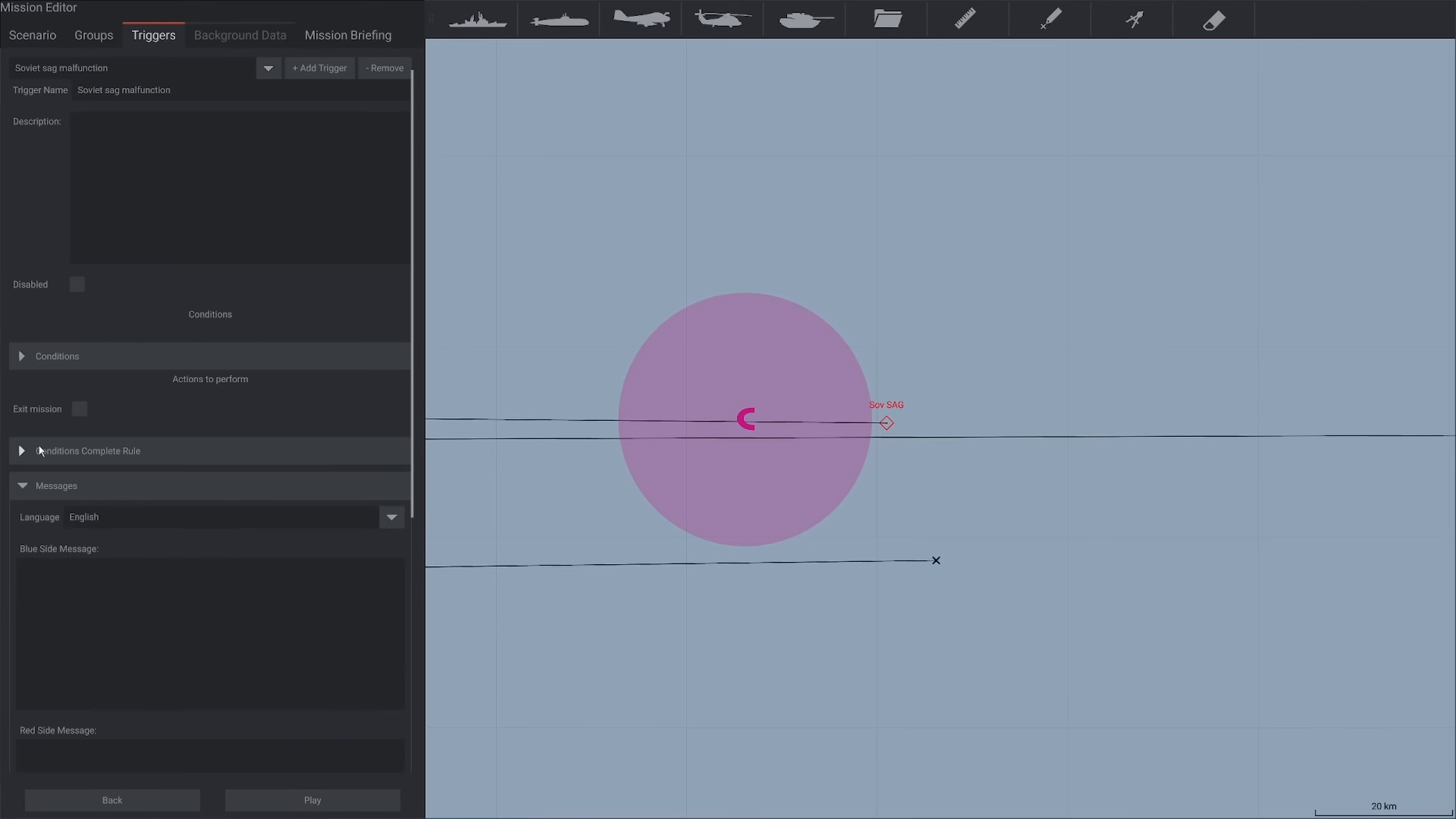
click(30, 486)
click(24, 521)
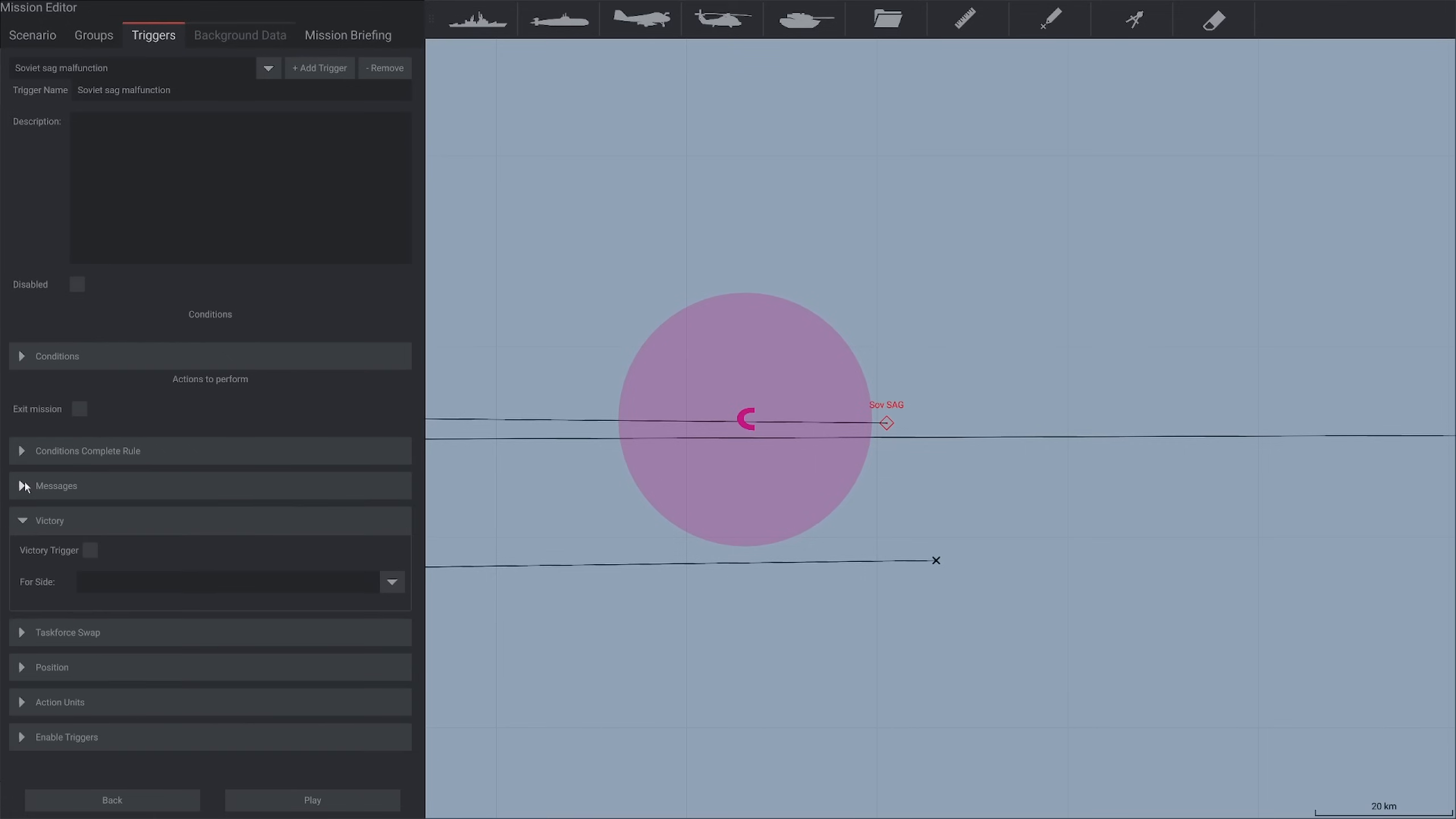
click(24, 521)
click(24, 521)
Move the Enter area condition's zone to open sea well north-northeast of the Sov SAG group
scroll(1014, 542, down, 5)
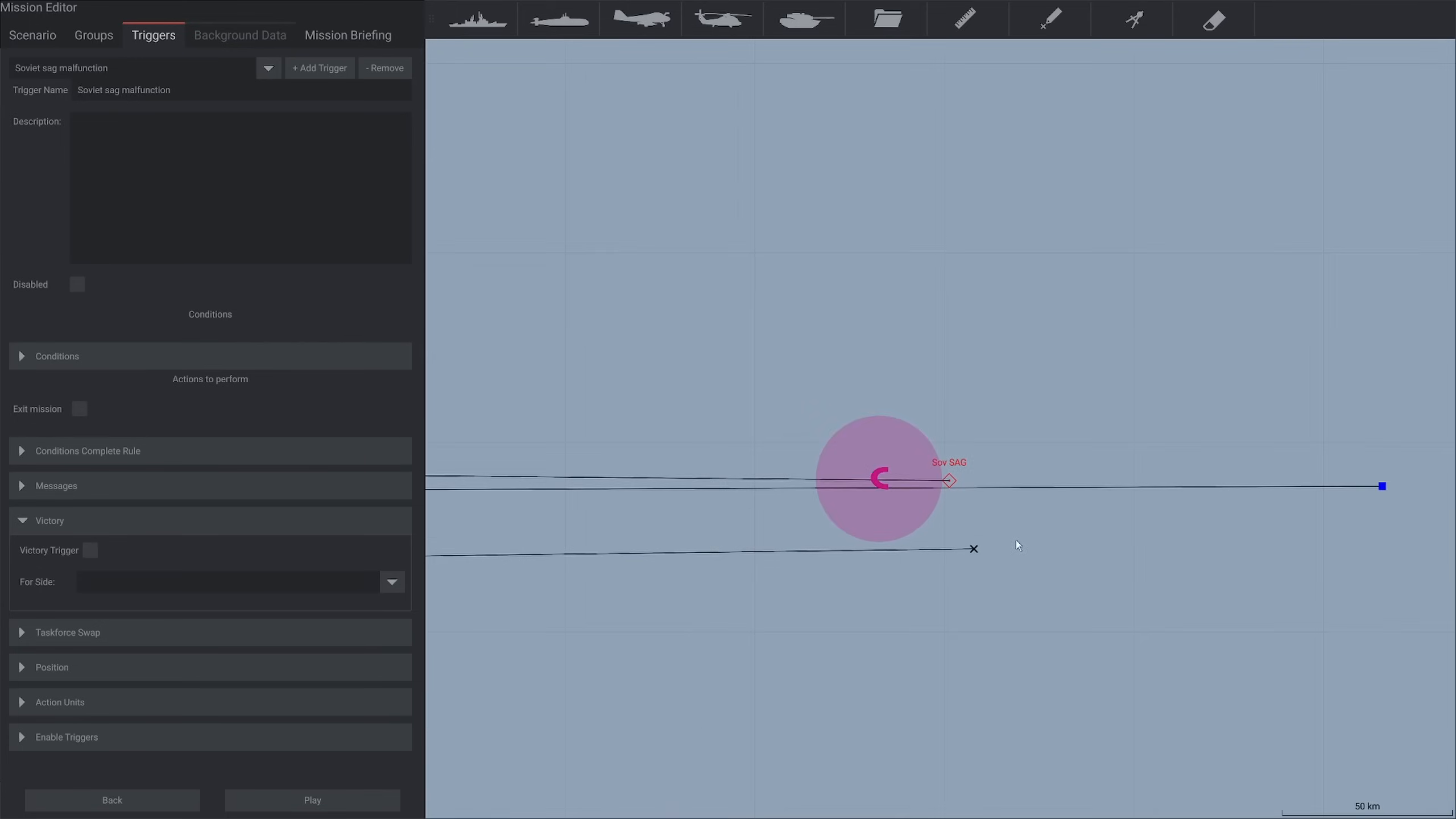
drag(1077, 585, 857, 593)
mouse_move(757, 532)
mouse_down()
mouse_move(784, 430)
mouse_move(866, 252)
mouse_up()
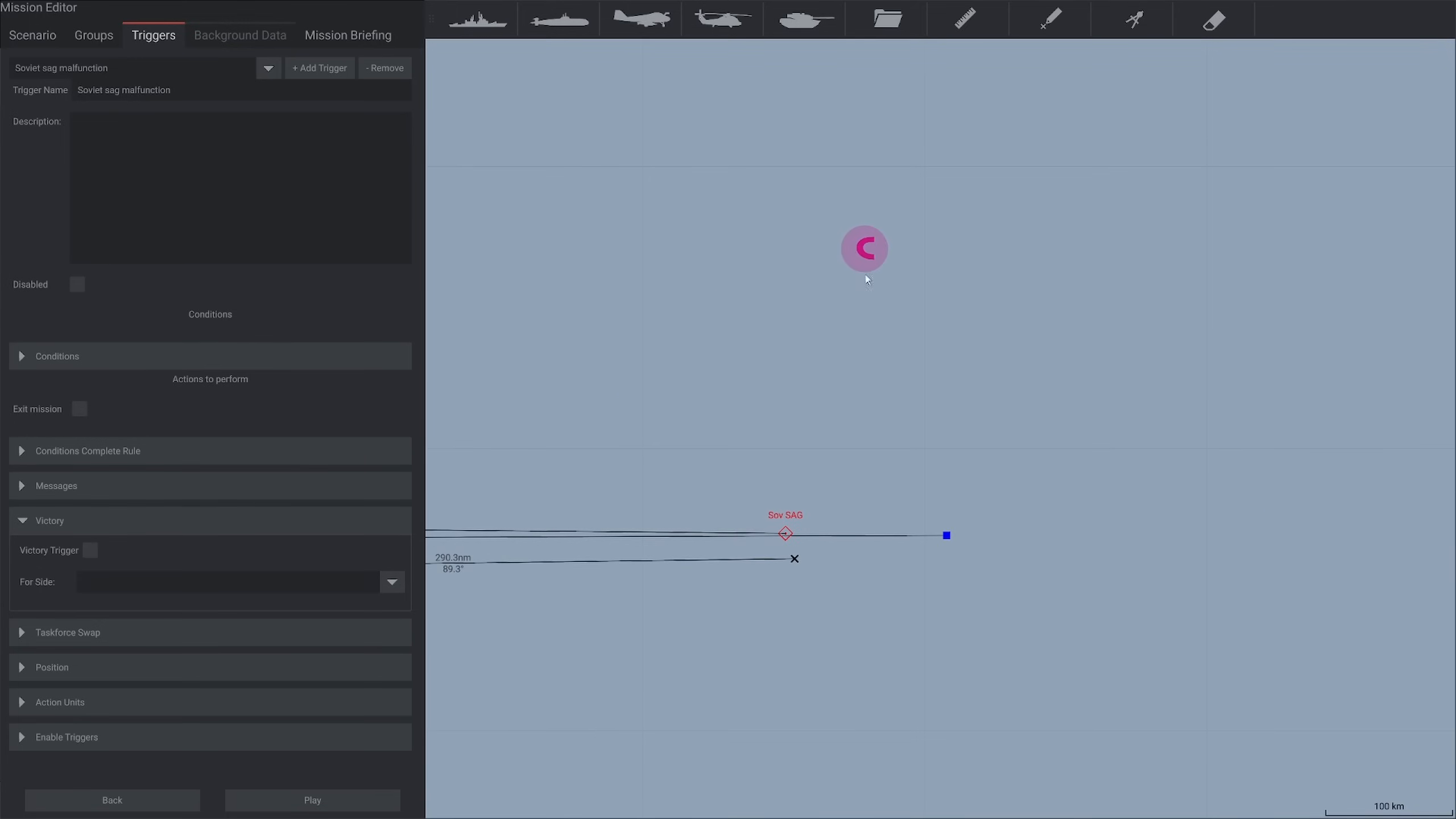
Replace the Sov SAG's old route waypoints with one far to the north-northeast, so its route crosses the Enter area zone
scroll(857, 377, down, 2)
scroll(854, 377, down, 3)
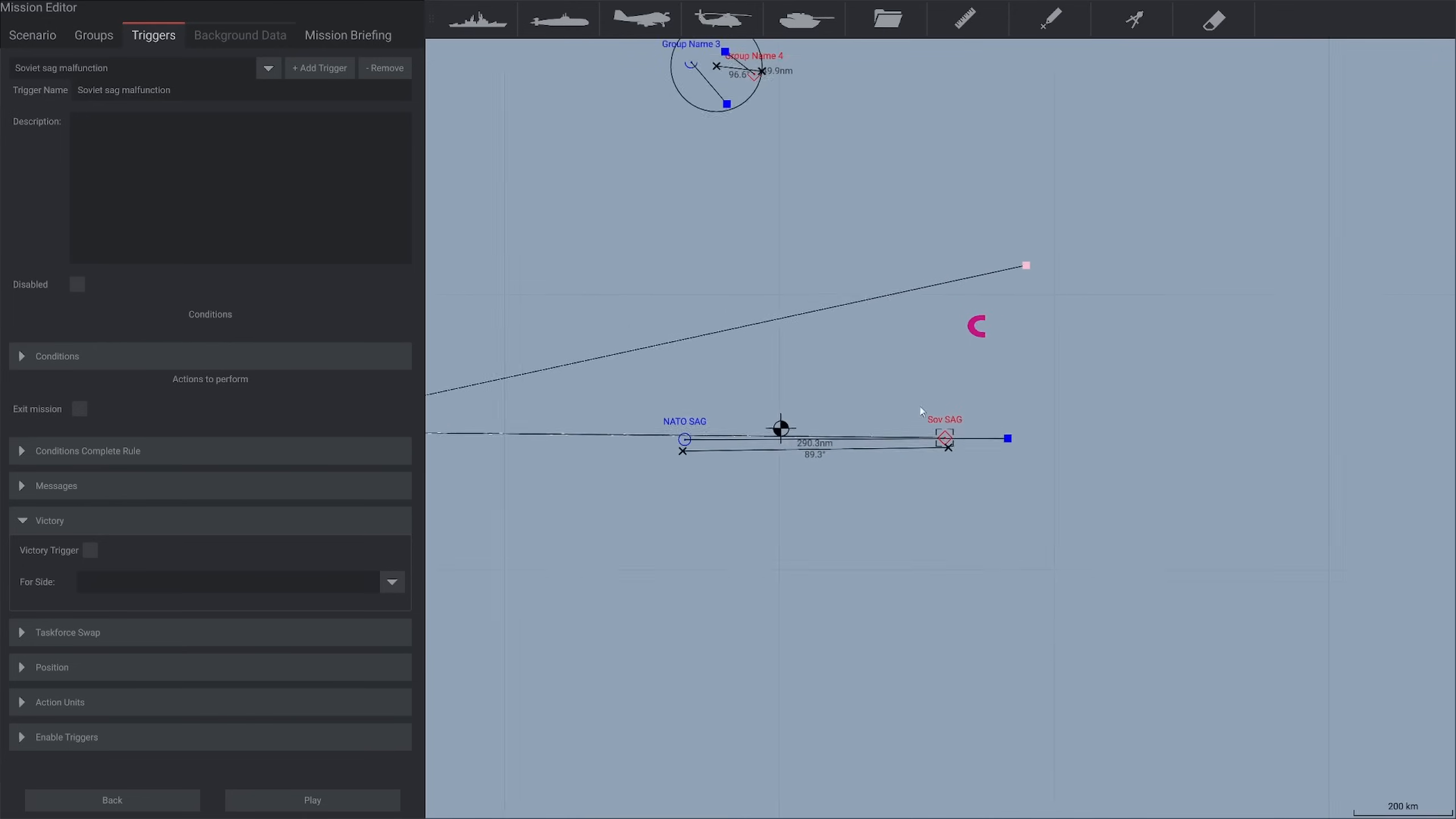
drag(534, 436, 652, 448)
key(Delete)
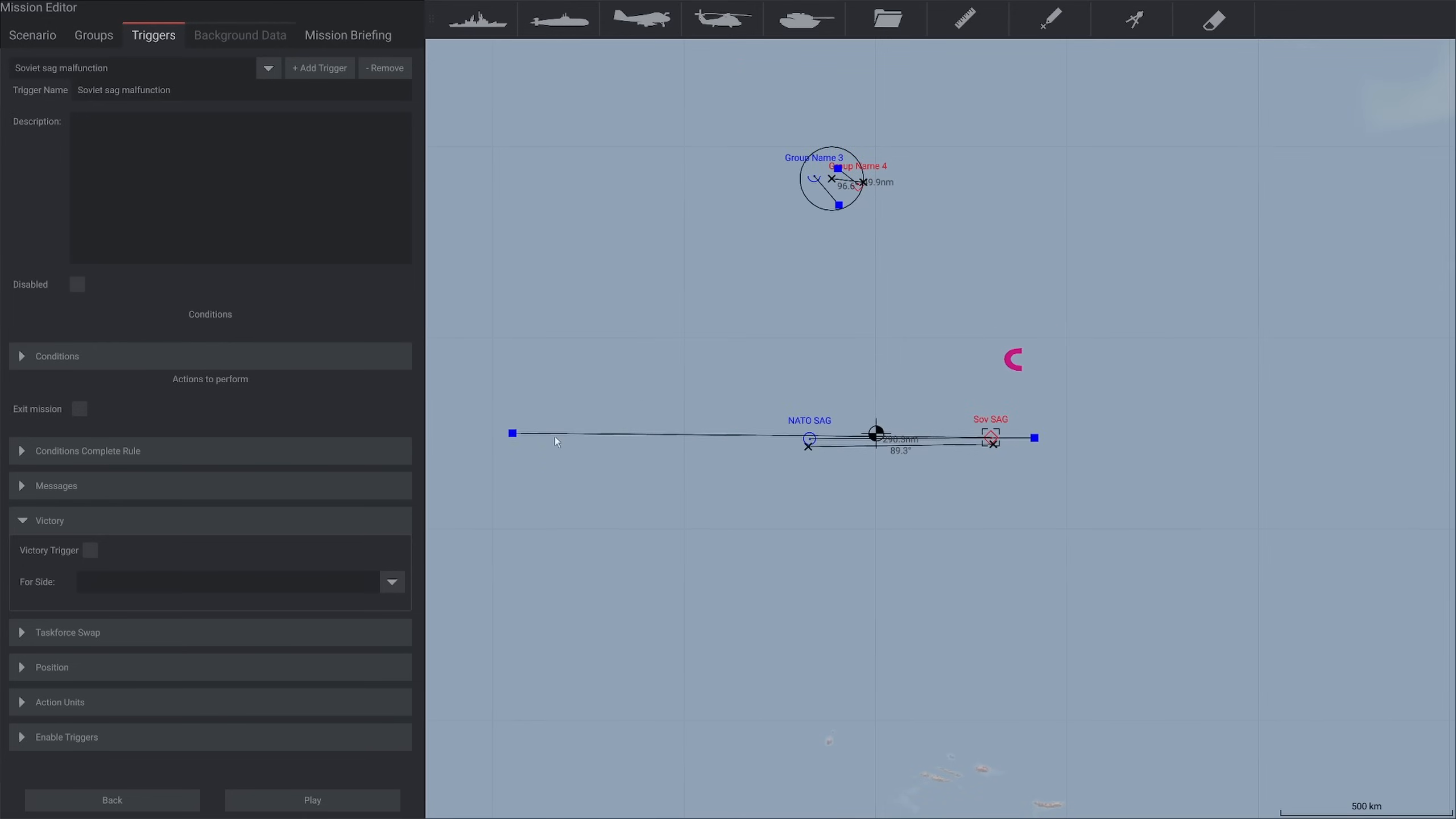
click(514, 433)
key(Delete)
click(1034, 281)
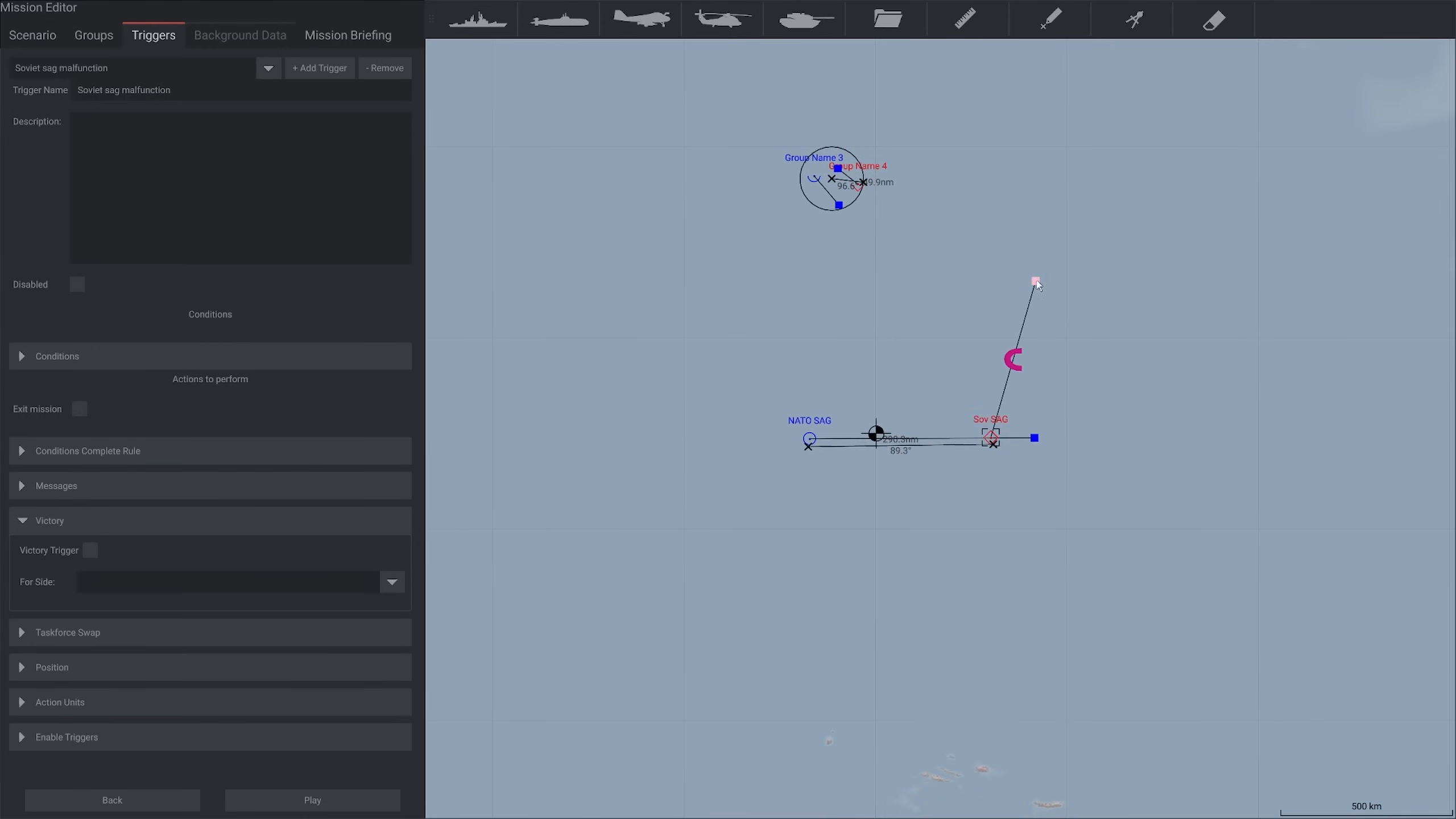
scroll(860, 360, up, 5)
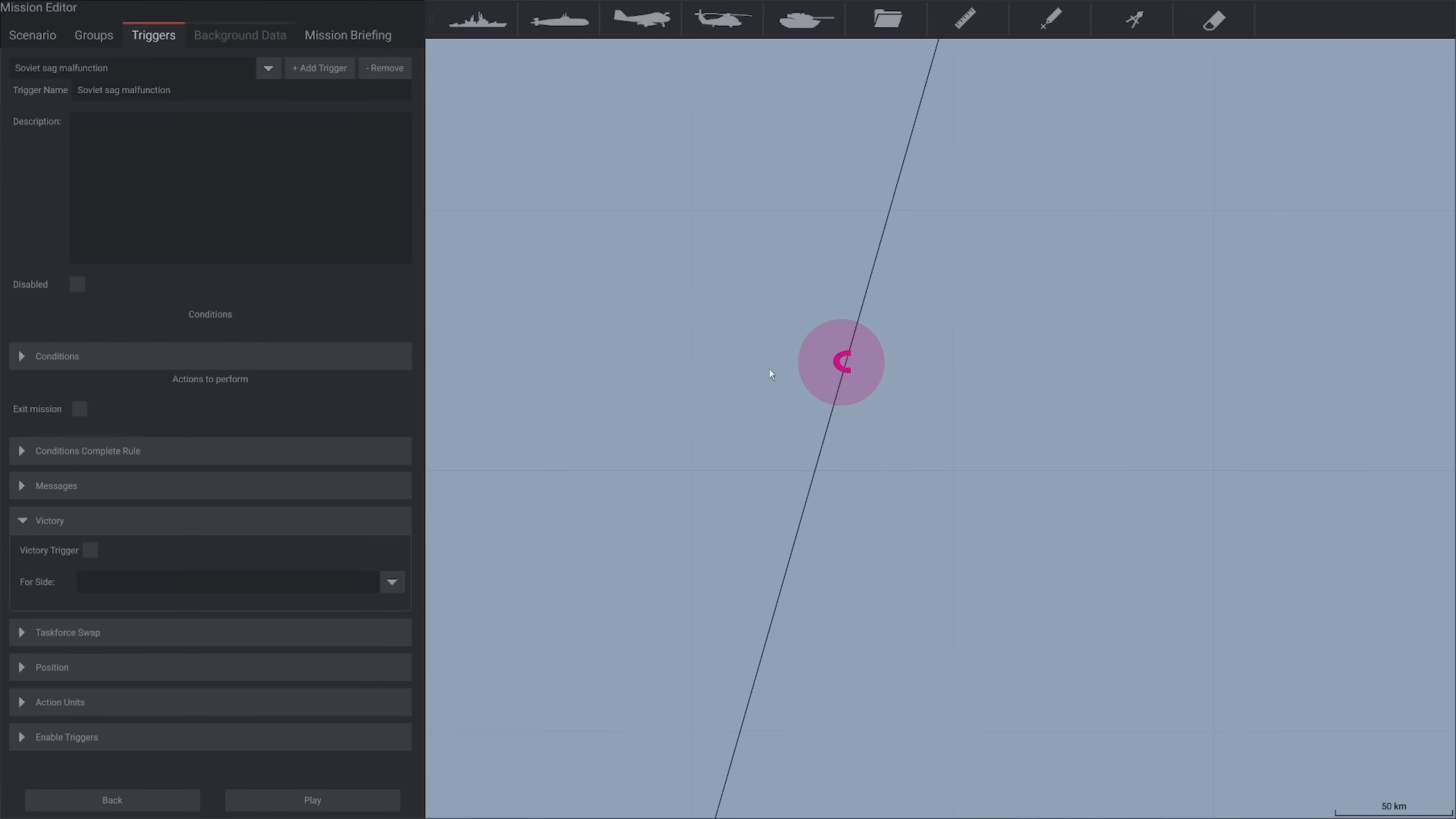
Rename the trigger to "Soviet sag runs away" and set its victory side to Red, leaving it unmarked as a victory trigger
double_click(196, 89)
text(runs away)
click(49, 228)
click(90, 550)
click(107, 581)
click(128, 609)
Enter "The Kara has malfunctioned" as the trigger's English message for the Red side
click(23, 485)
scroll(212, 645, down, 2)
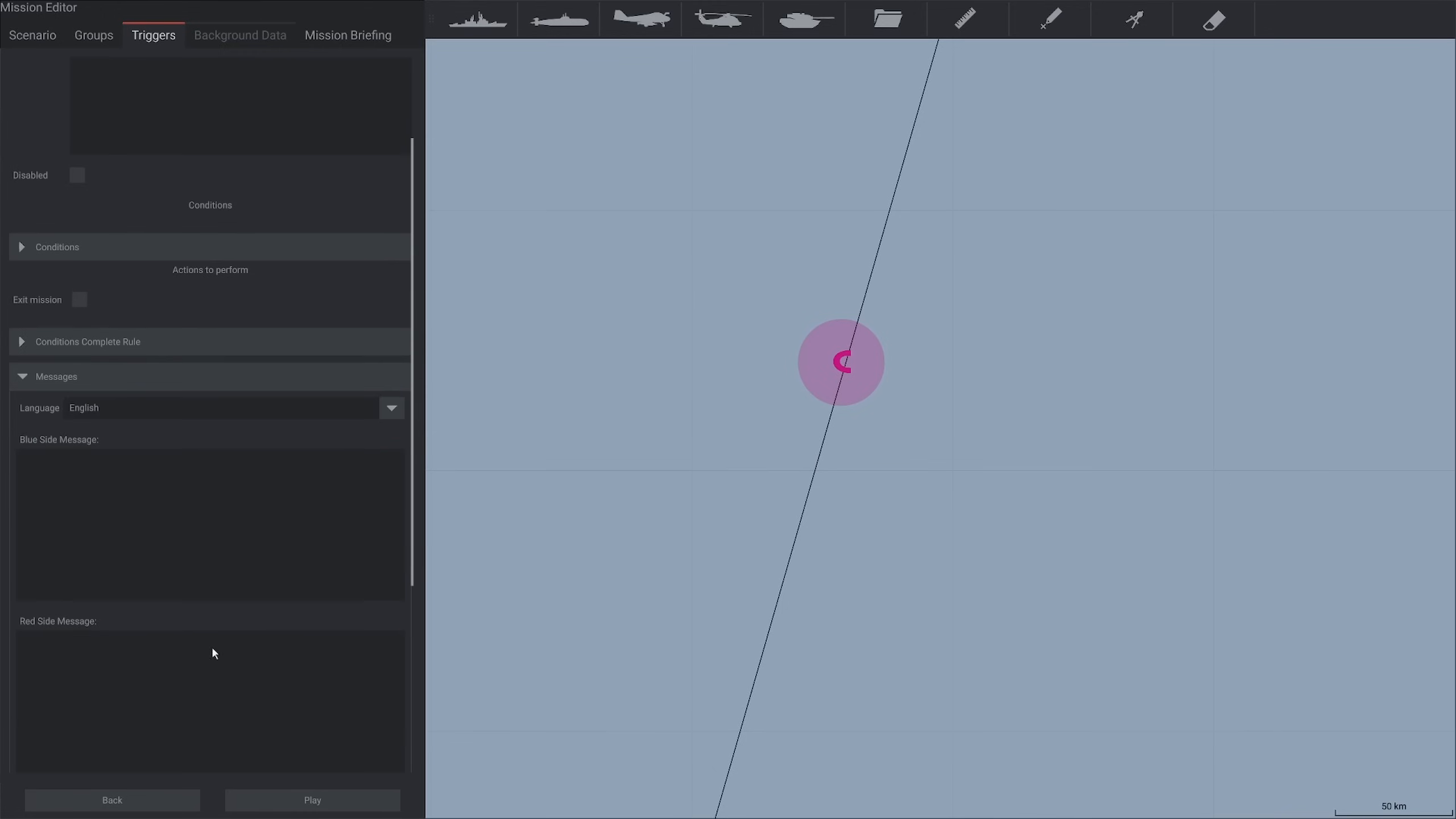
click(219, 650)
text(The Kar)
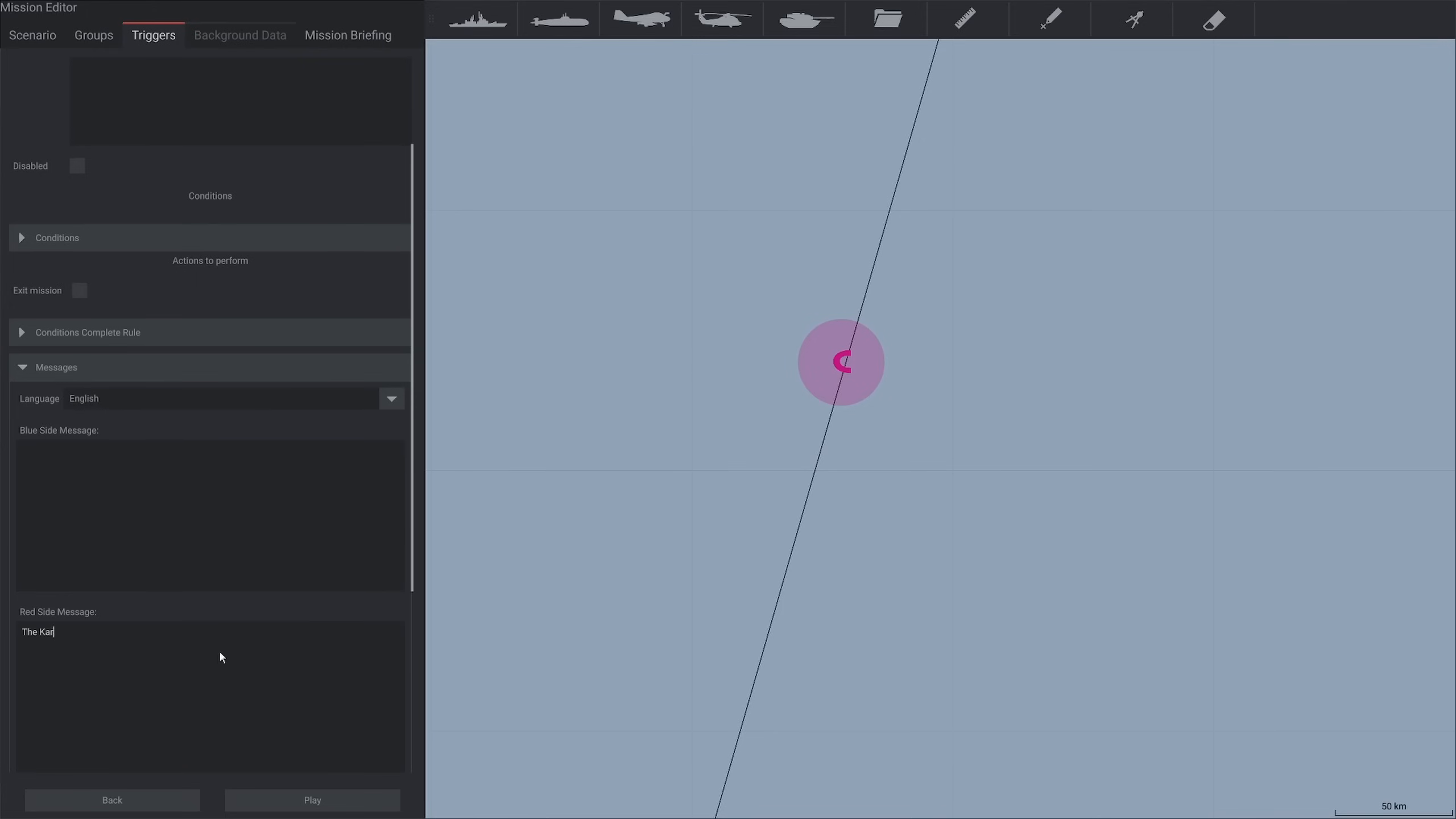
text(a has malfunctioned)
click(232, 601)
scroll(241, 604, down, 3)
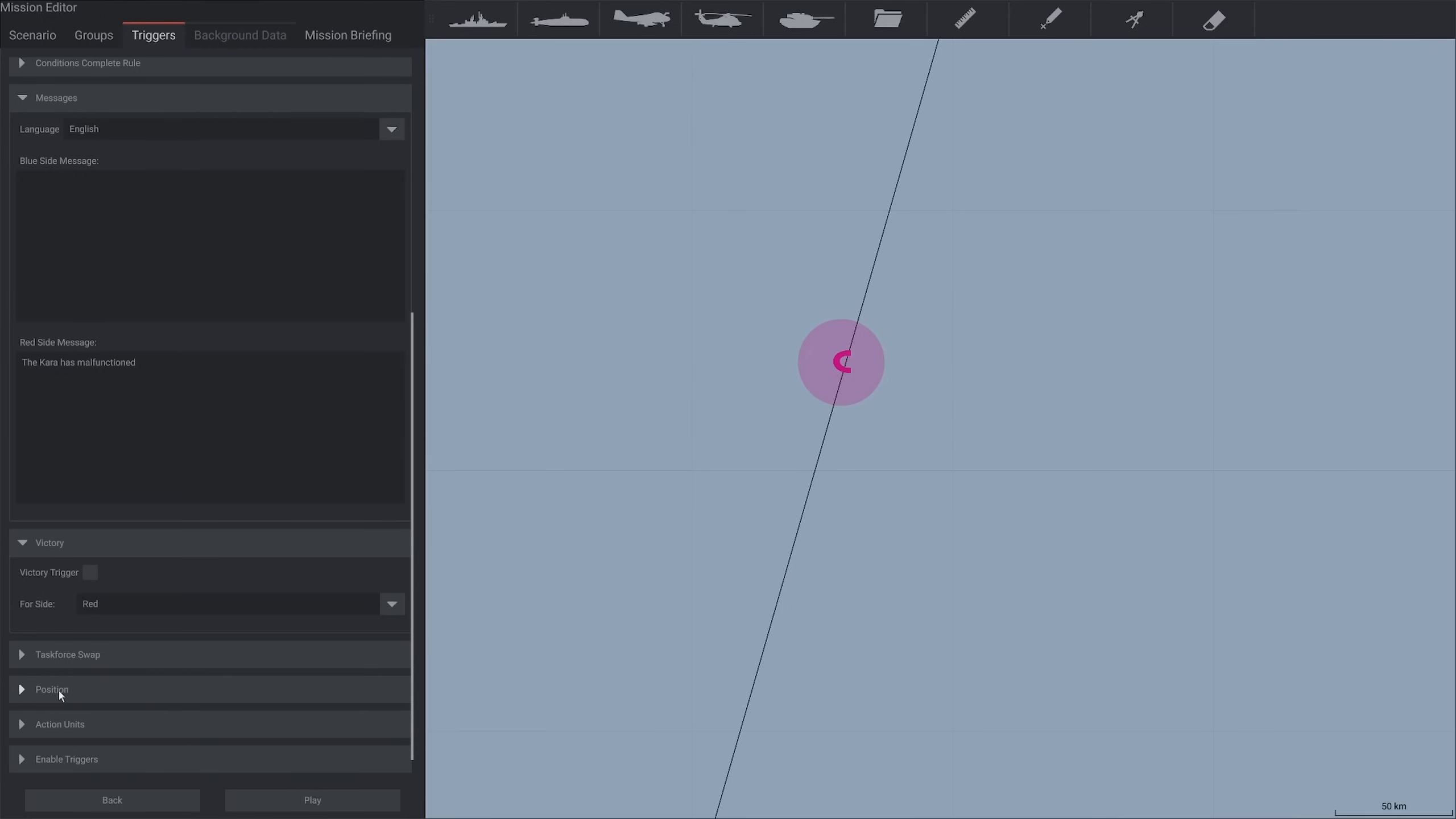
Set the trigger's taskforce swap to move units to Neutral
click(25, 655)
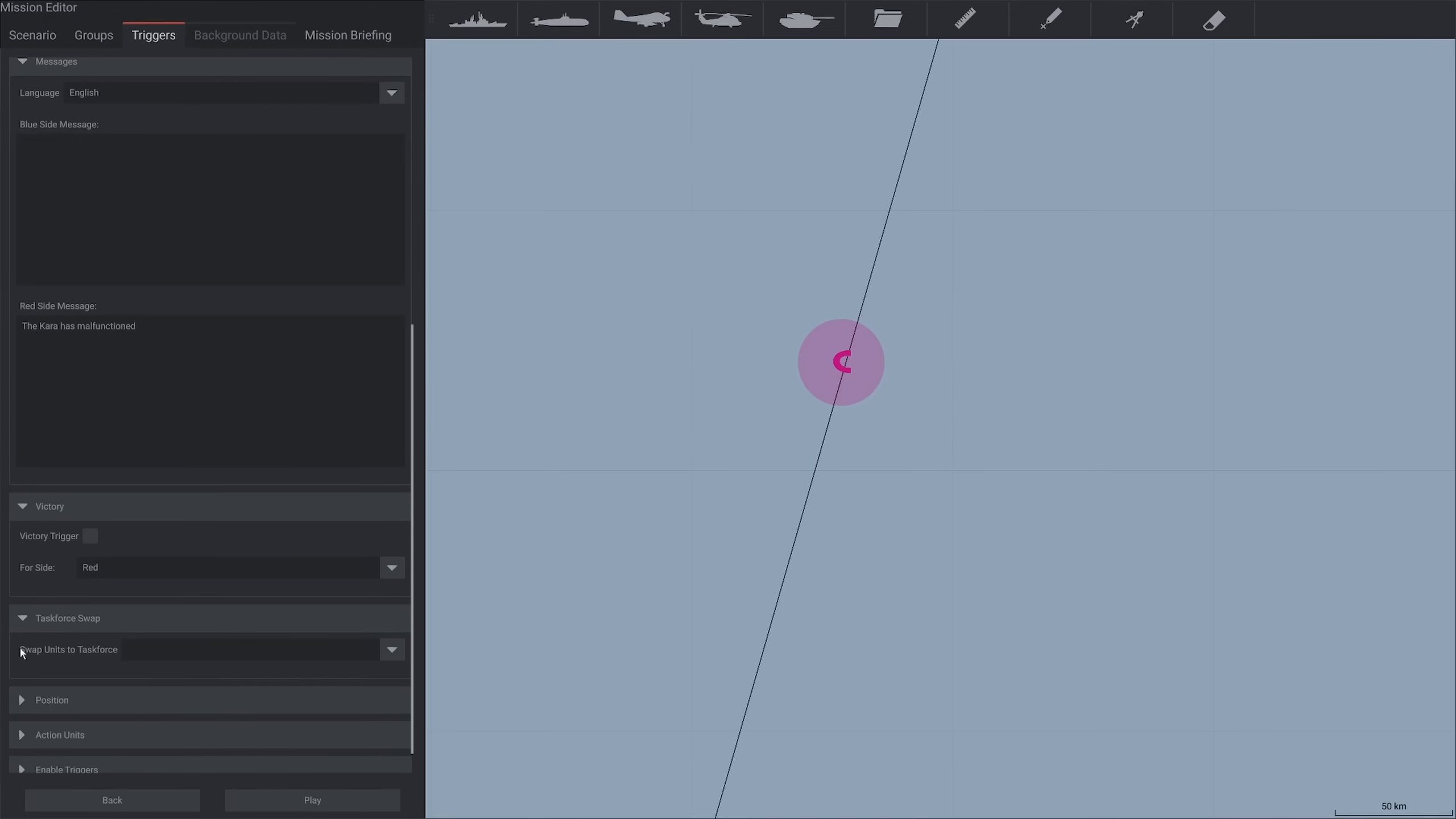
scroll(19, 646, down, 1)
click(196, 641)
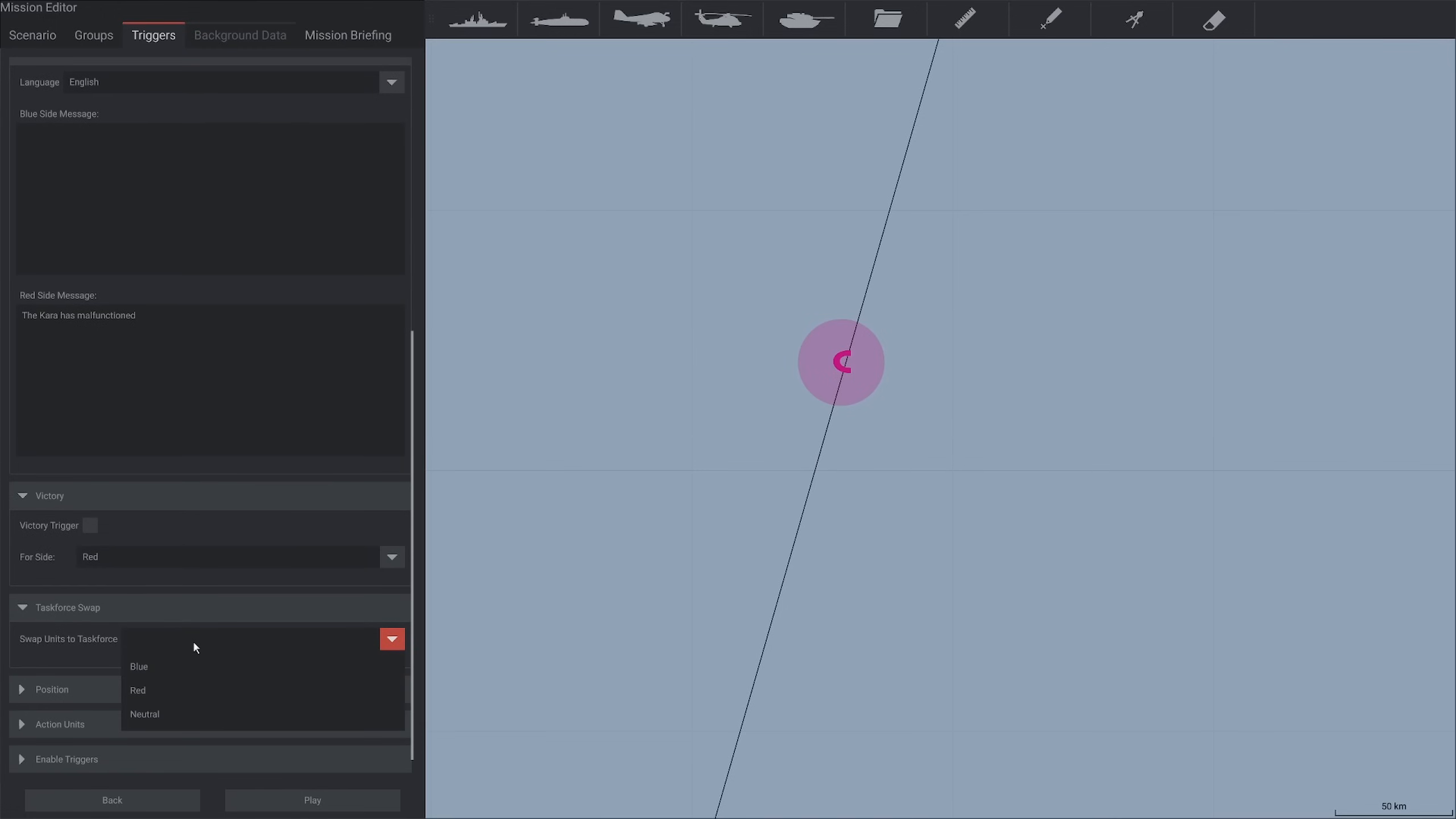
click(181, 717)
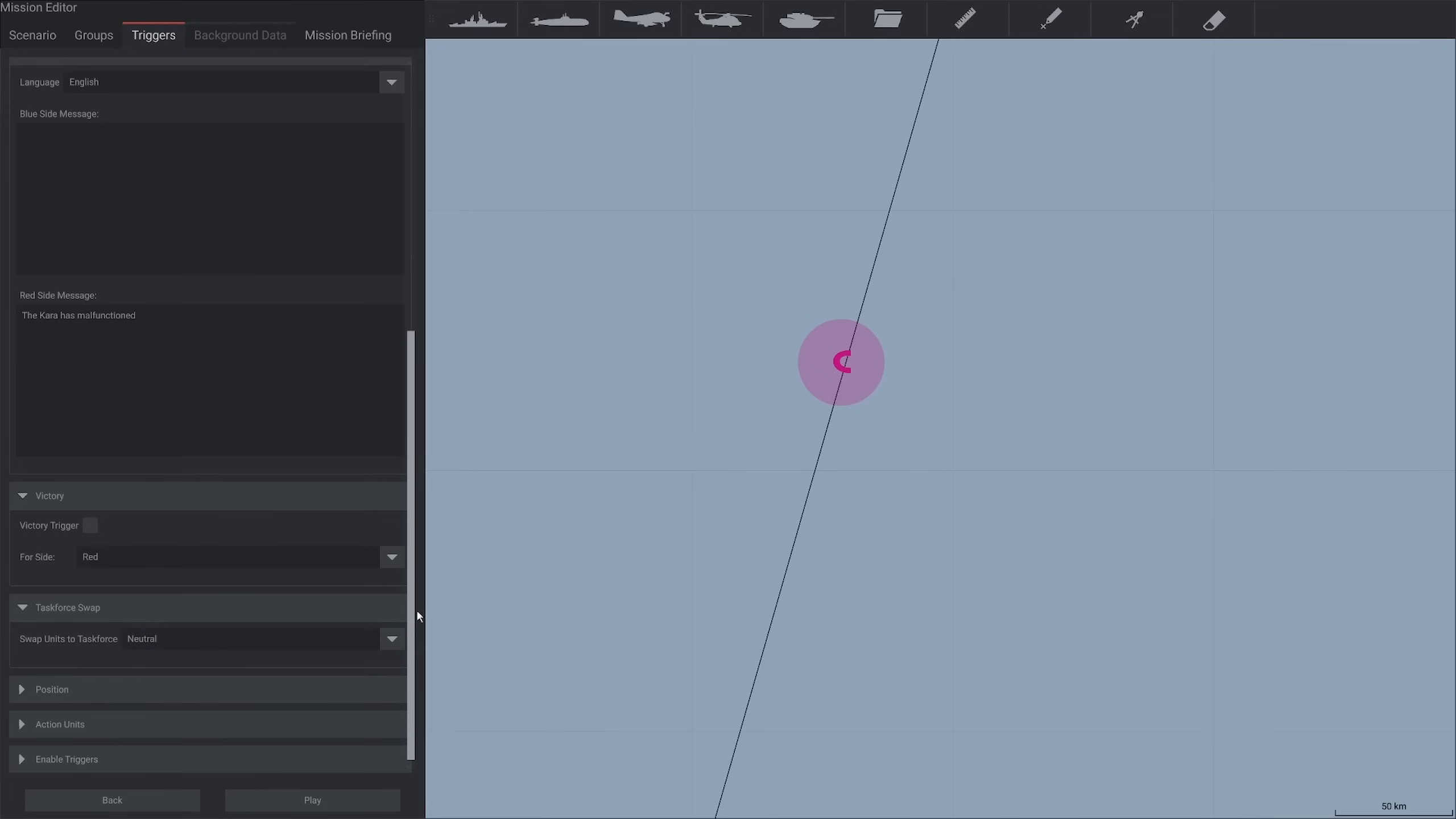
Add the Kara-class ship from the Sov SAG group to the trigger's action units
click(28, 721)
scroll(26, 716, down, 5)
scroll(12, 680, down, 2)
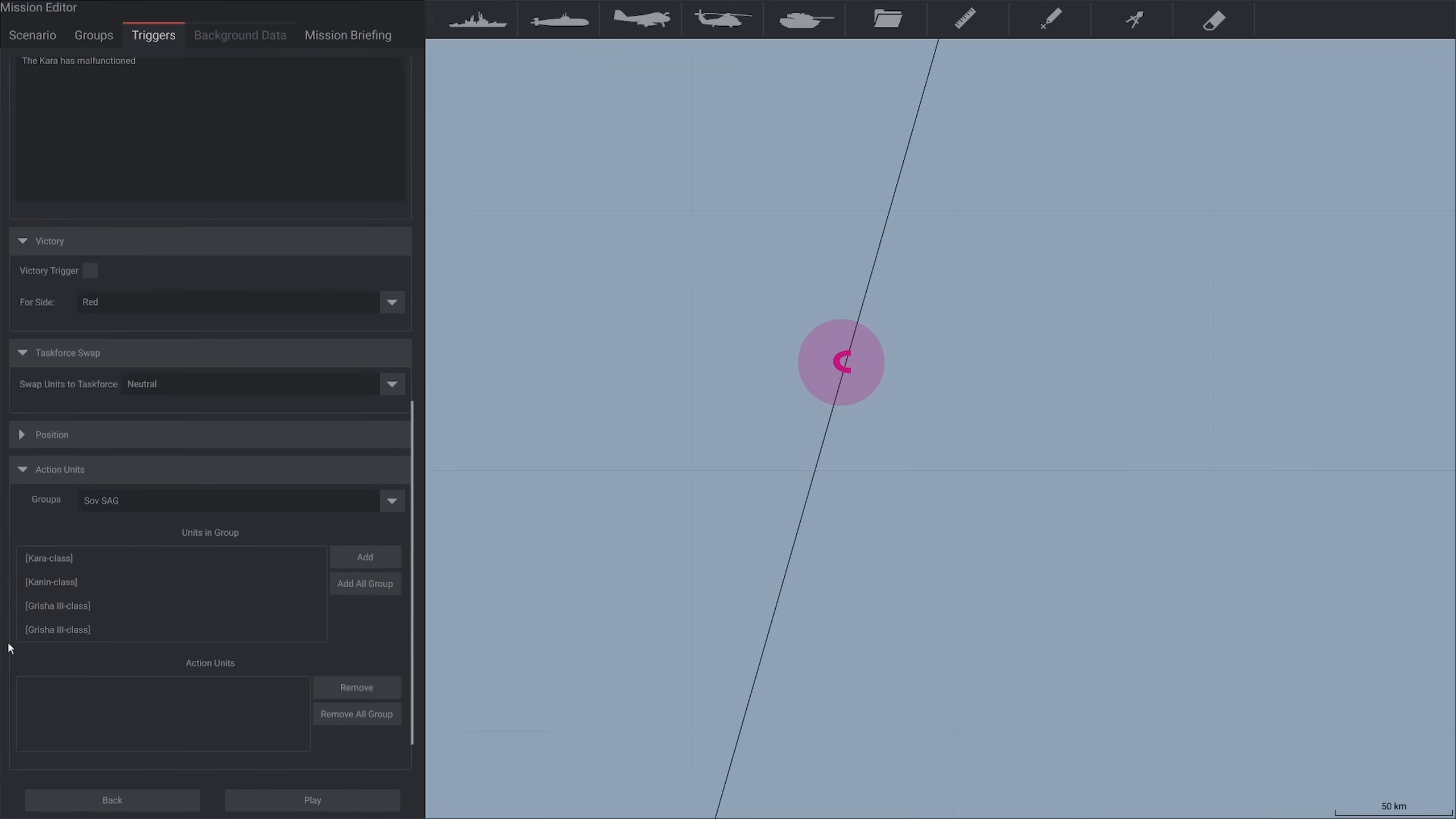
click(42, 561)
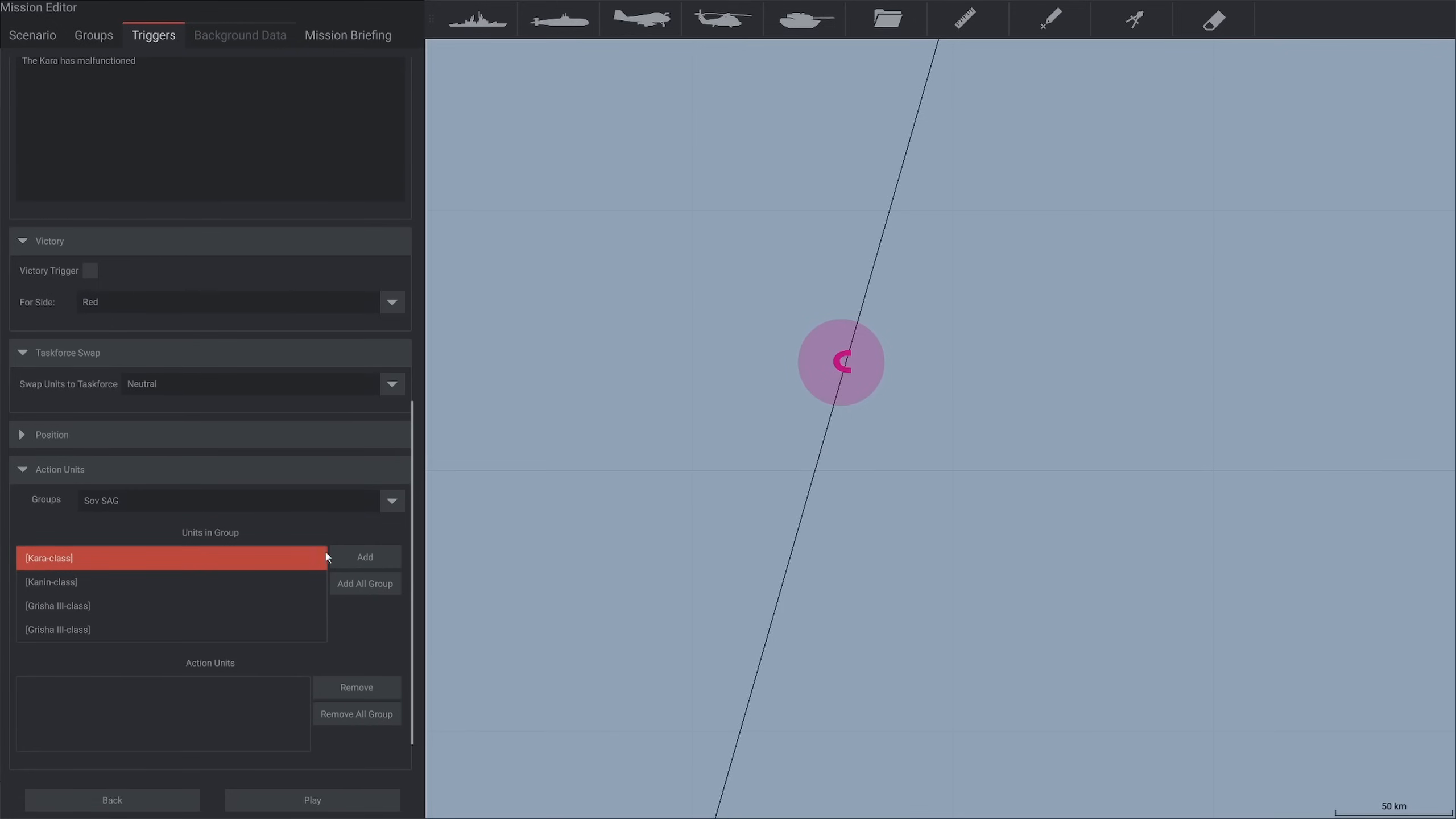
click(374, 563)
Move the Enter area zone along the route to just north of the Sov SAG and collapse the Action Units section
scroll(848, 413, down, 2)
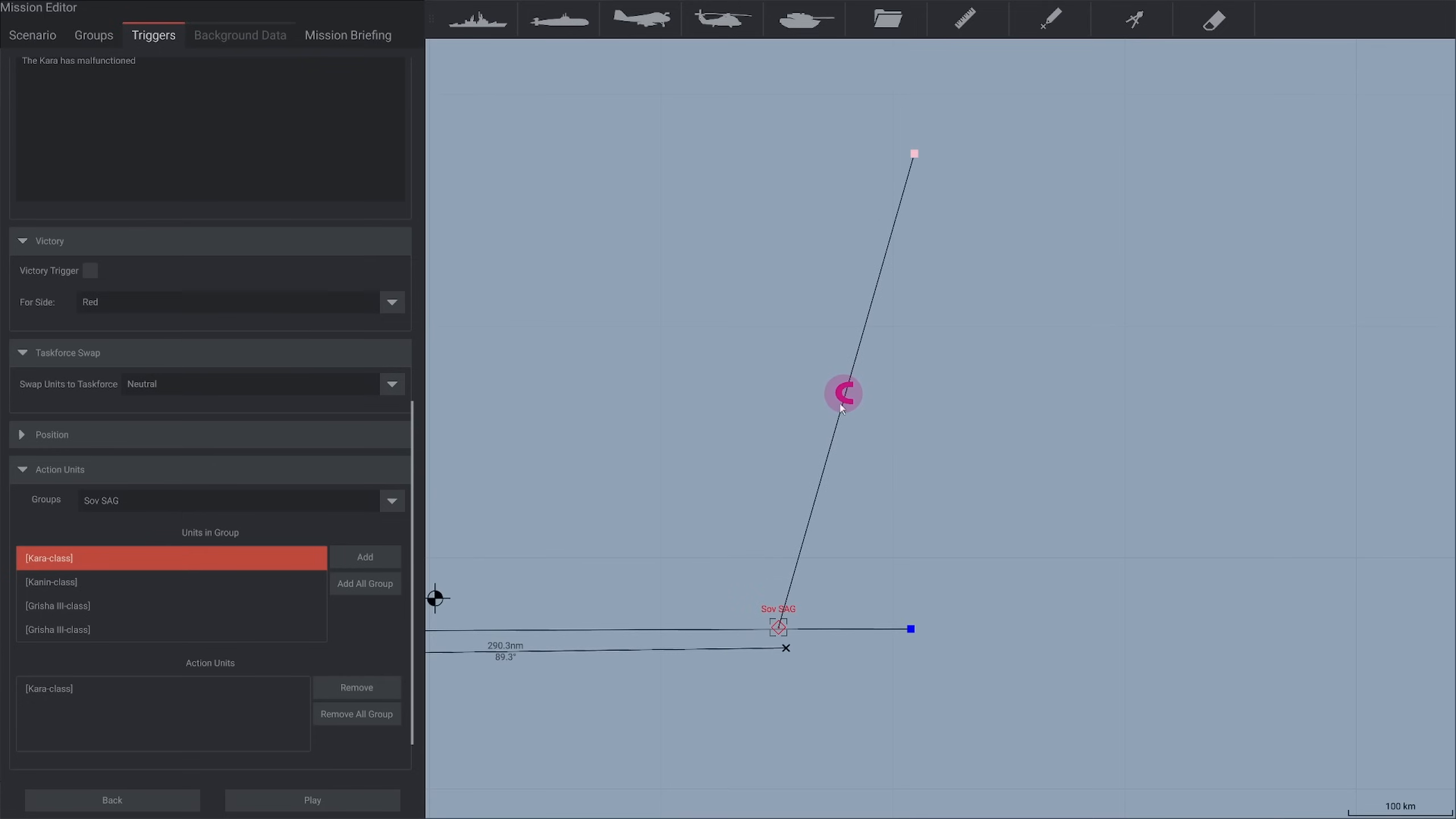
drag(843, 394, 787, 579)
scroll(788, 585, up, 4)
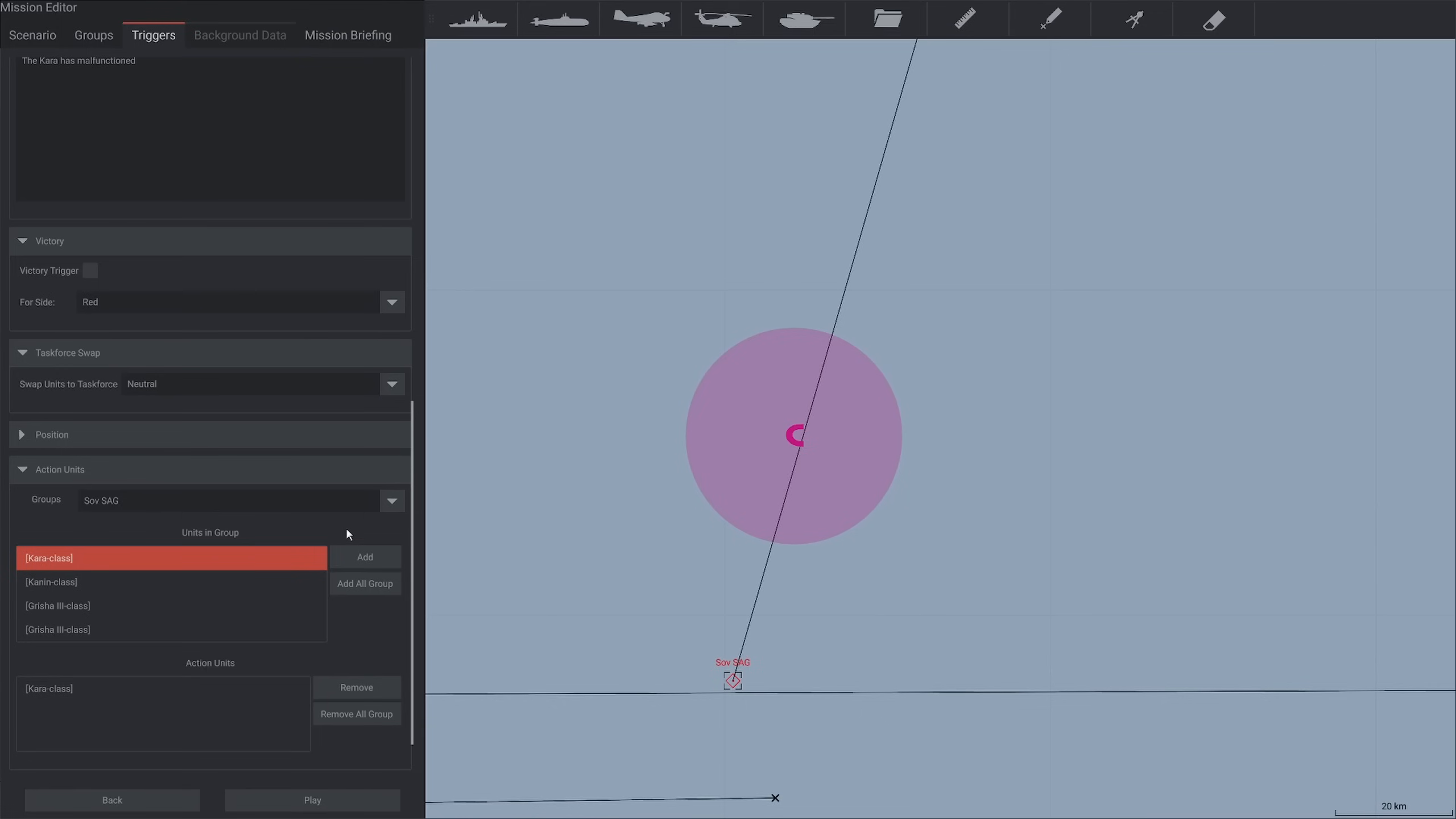
scroll(362, 590, down, 1)
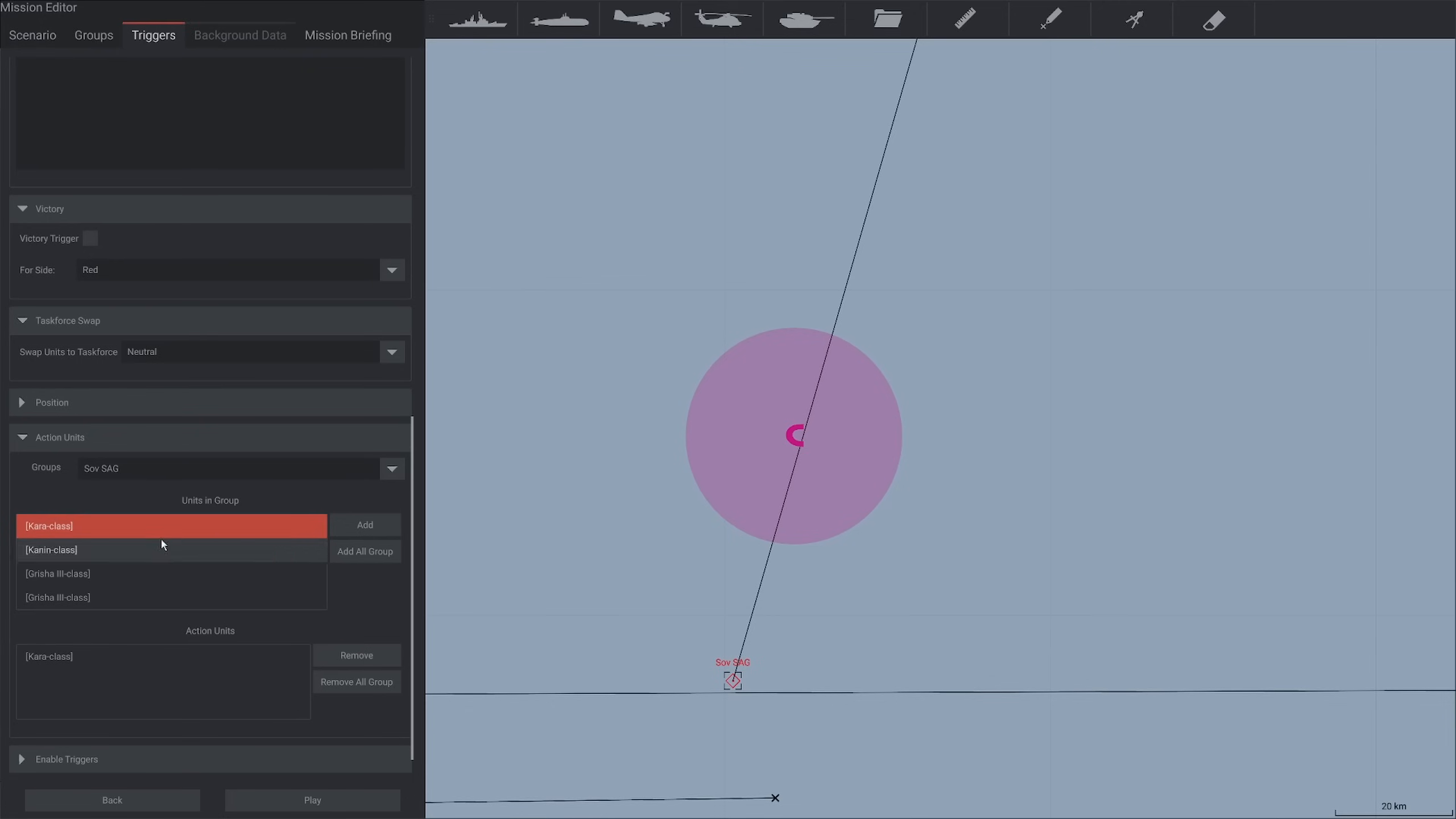
click(38, 438)
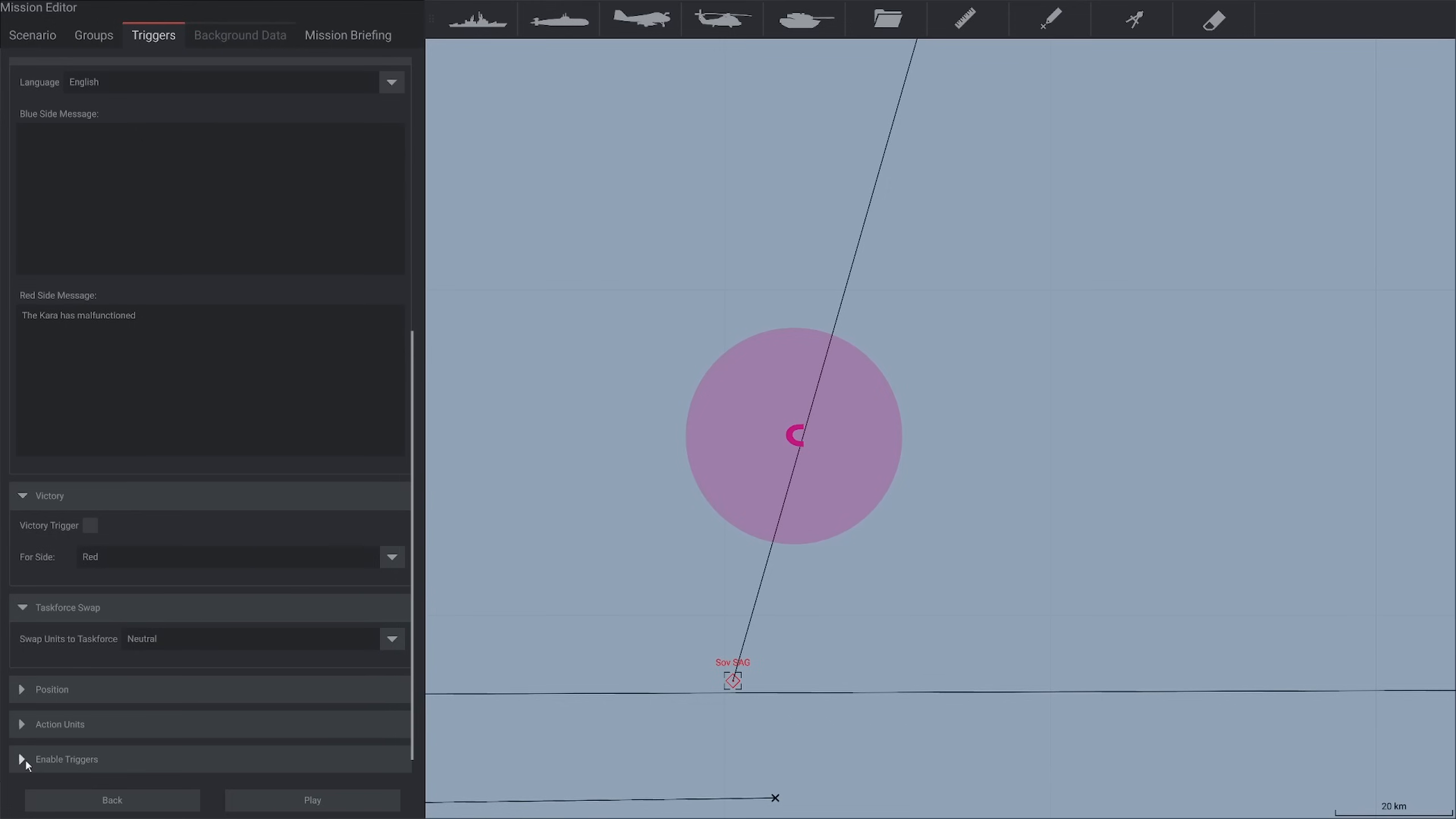
drag(415, 627, 414, 317)
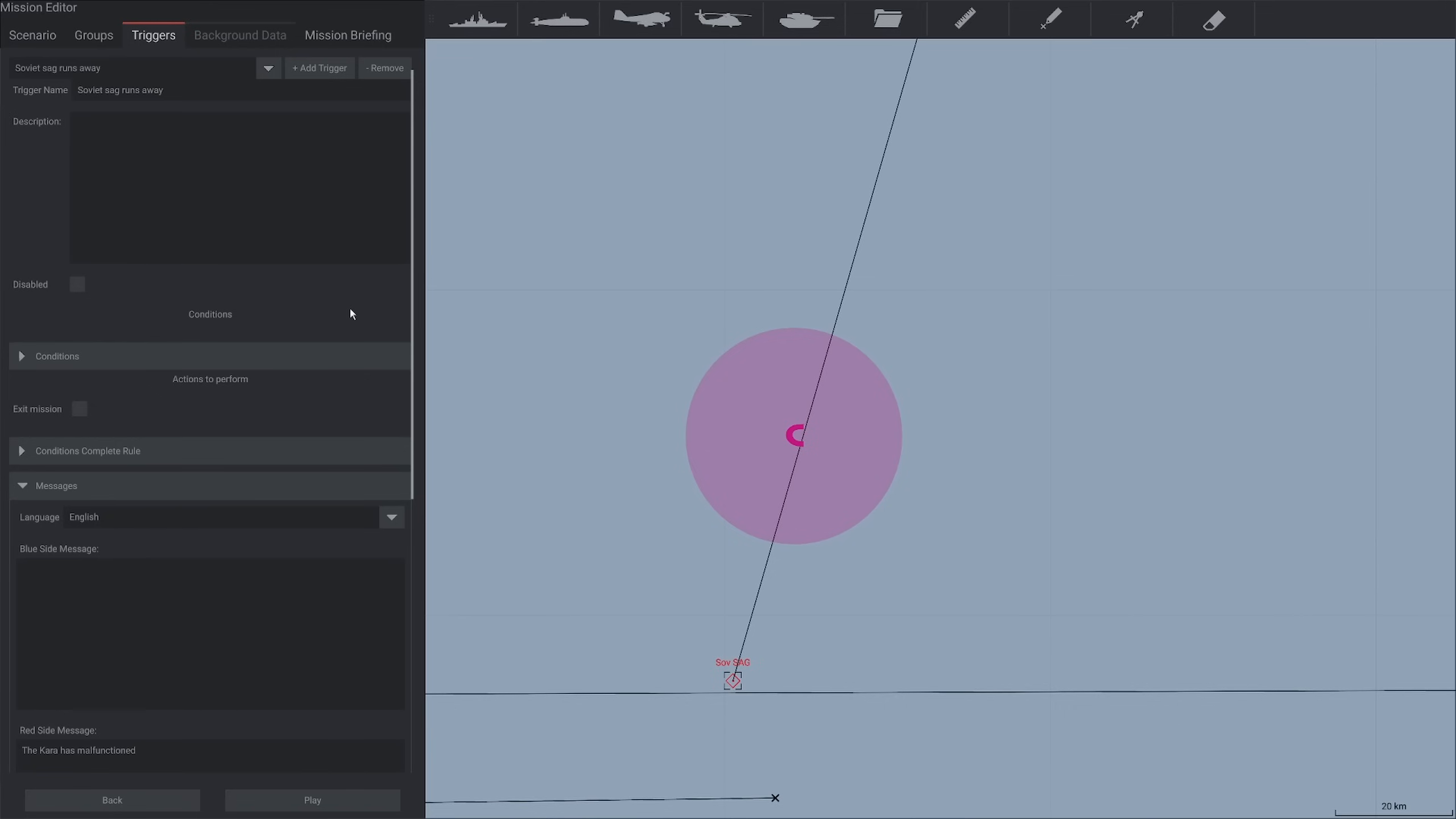
Name the mission "S17 Example scenario" in the scenario settings and set its difficulty to two stars
click(43, 36)
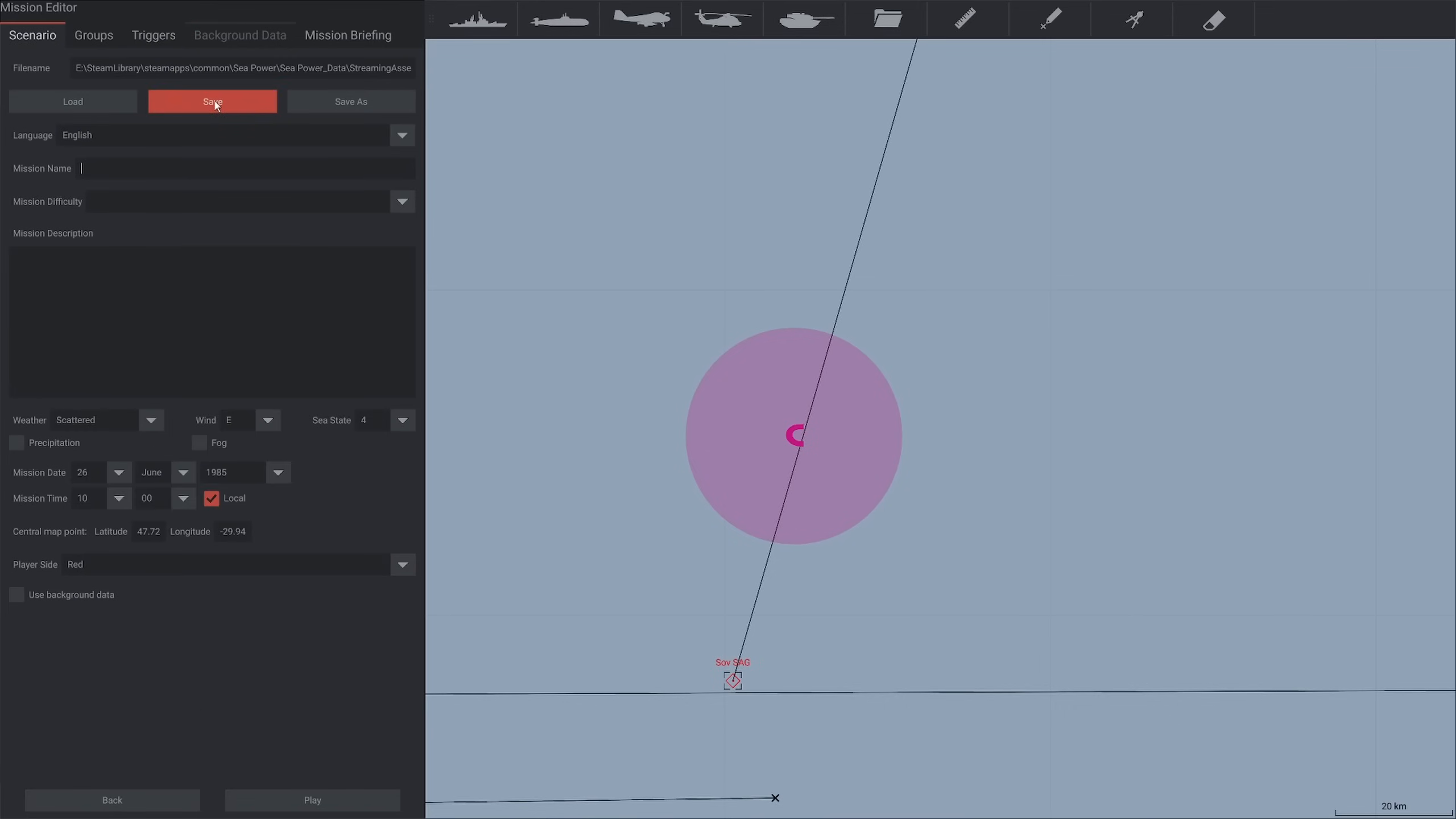
scroll(476, 373, down, 6)
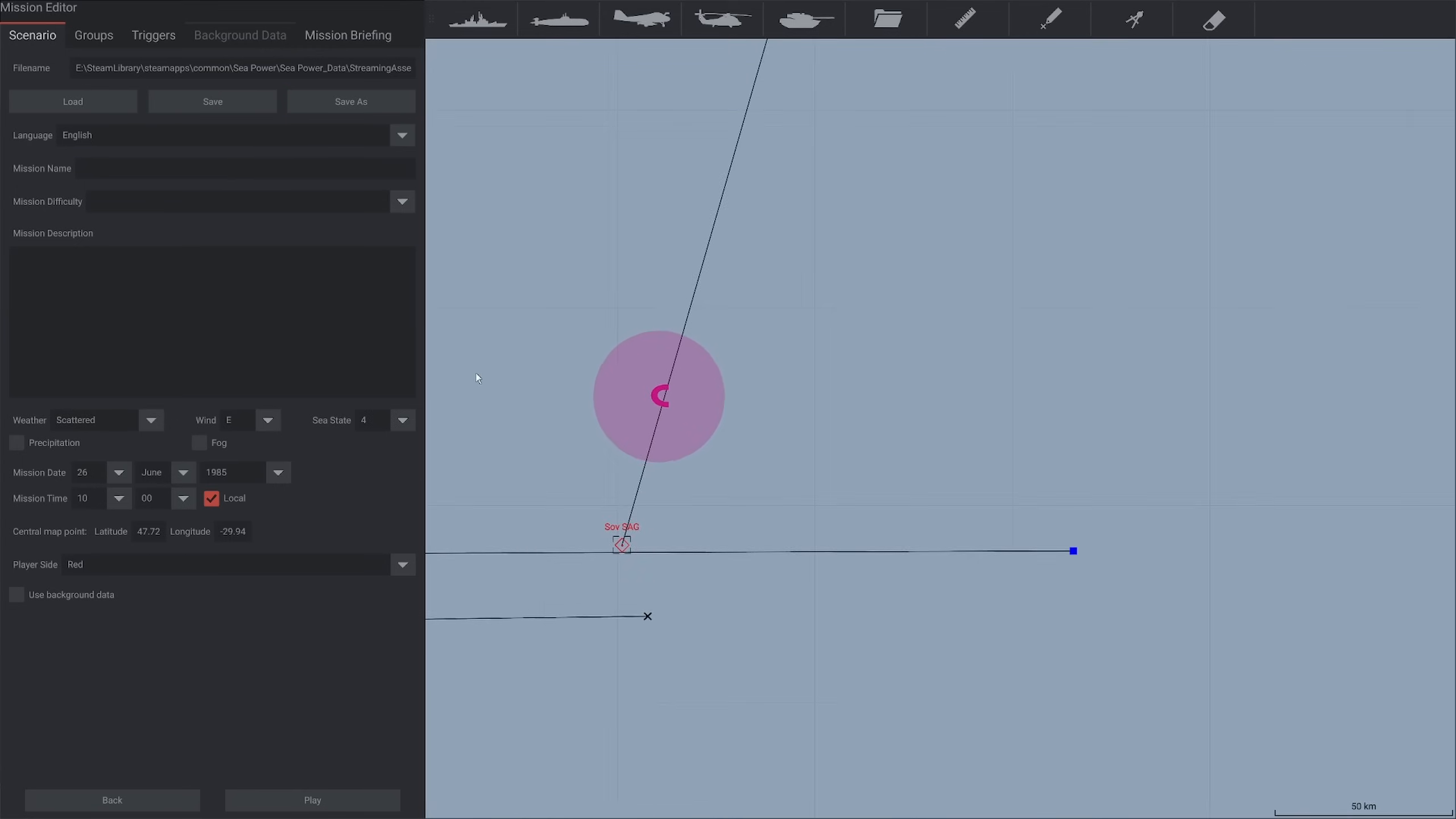
scroll(676, 441, down, 3)
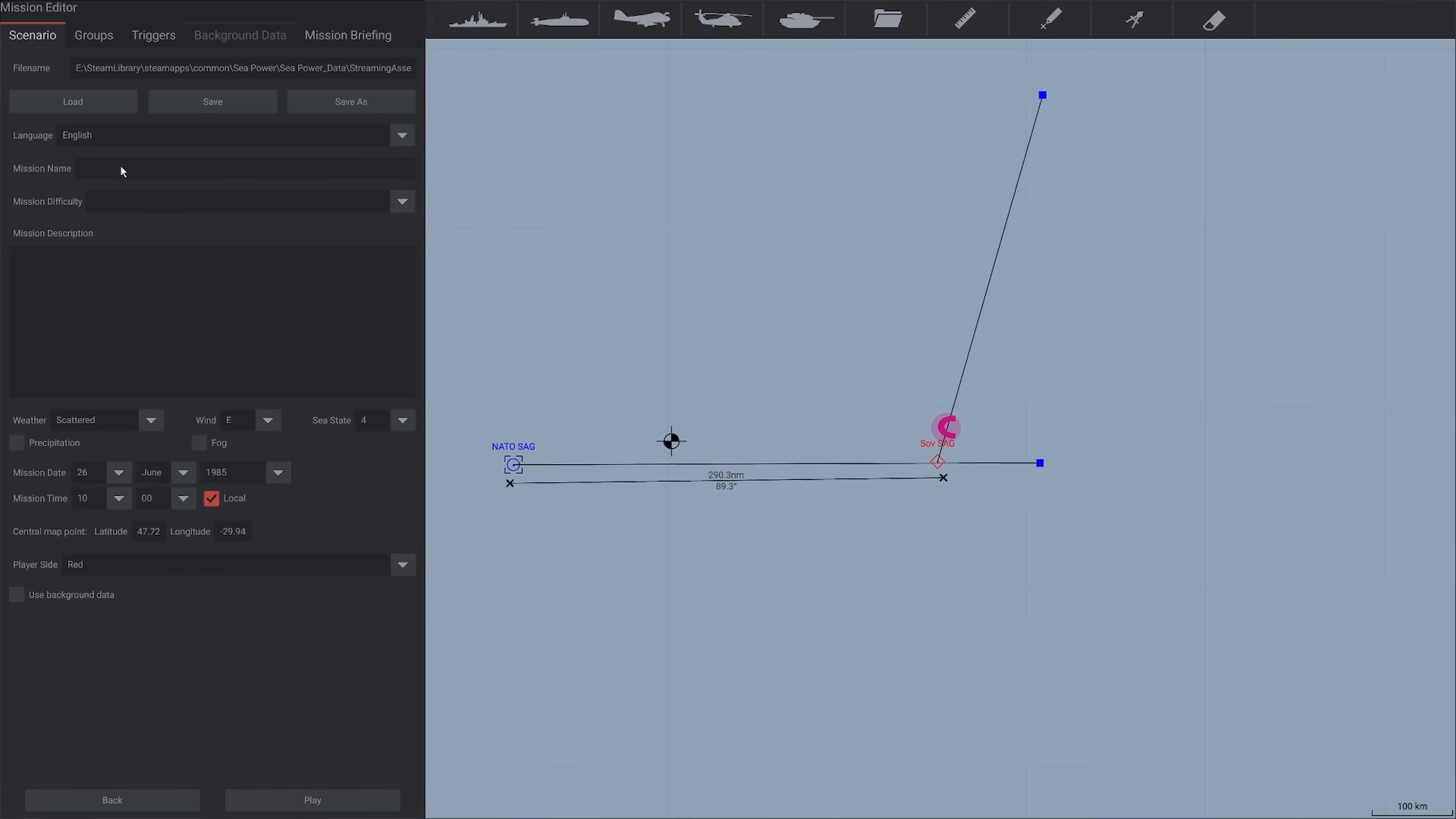
text(S17 Example scenario)
click(220, 201)
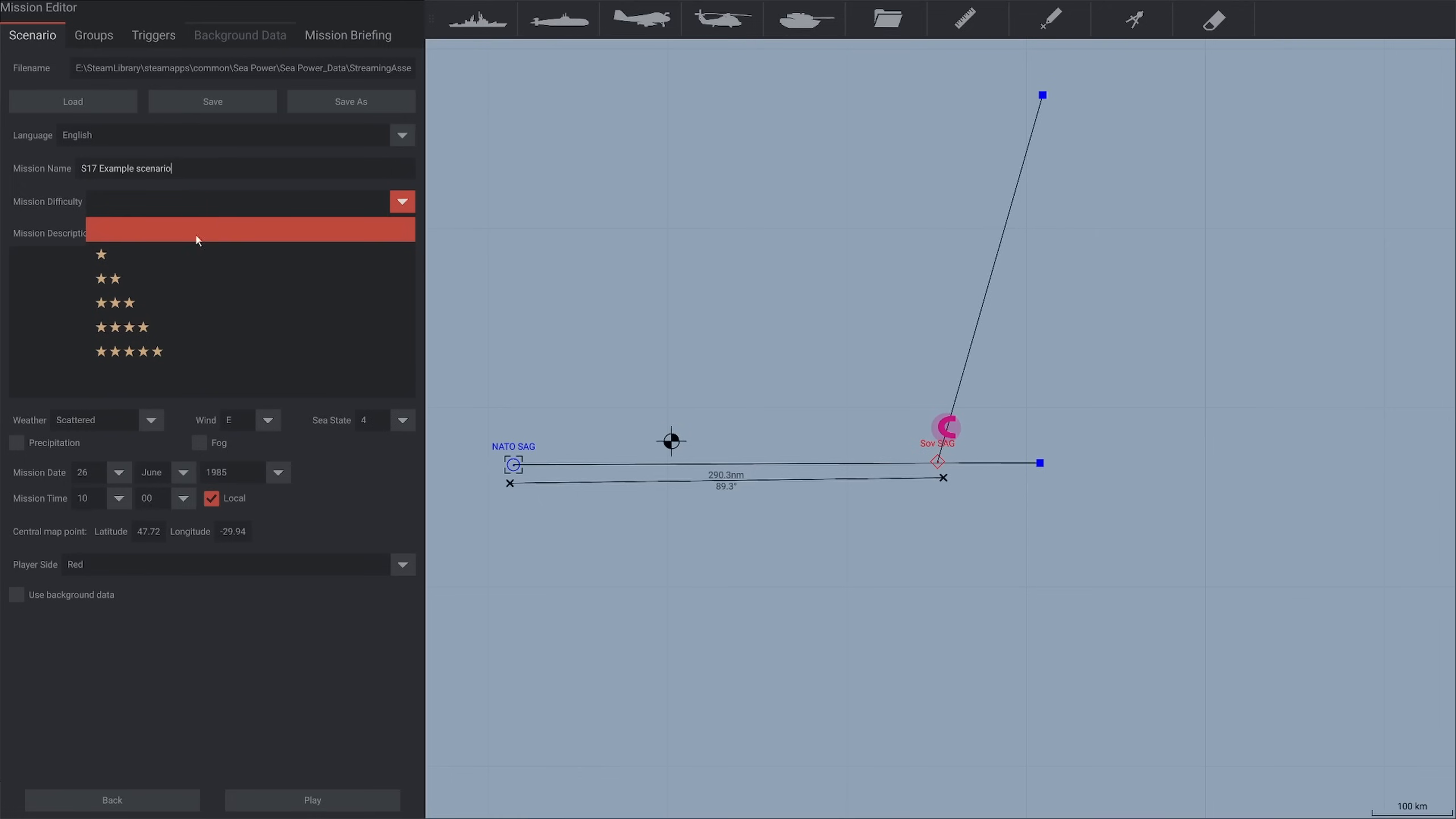
click(188, 275)
Enter the mission description "Good luck taking out a Soviet SAG" and set the player side to Blue
click(161, 312)
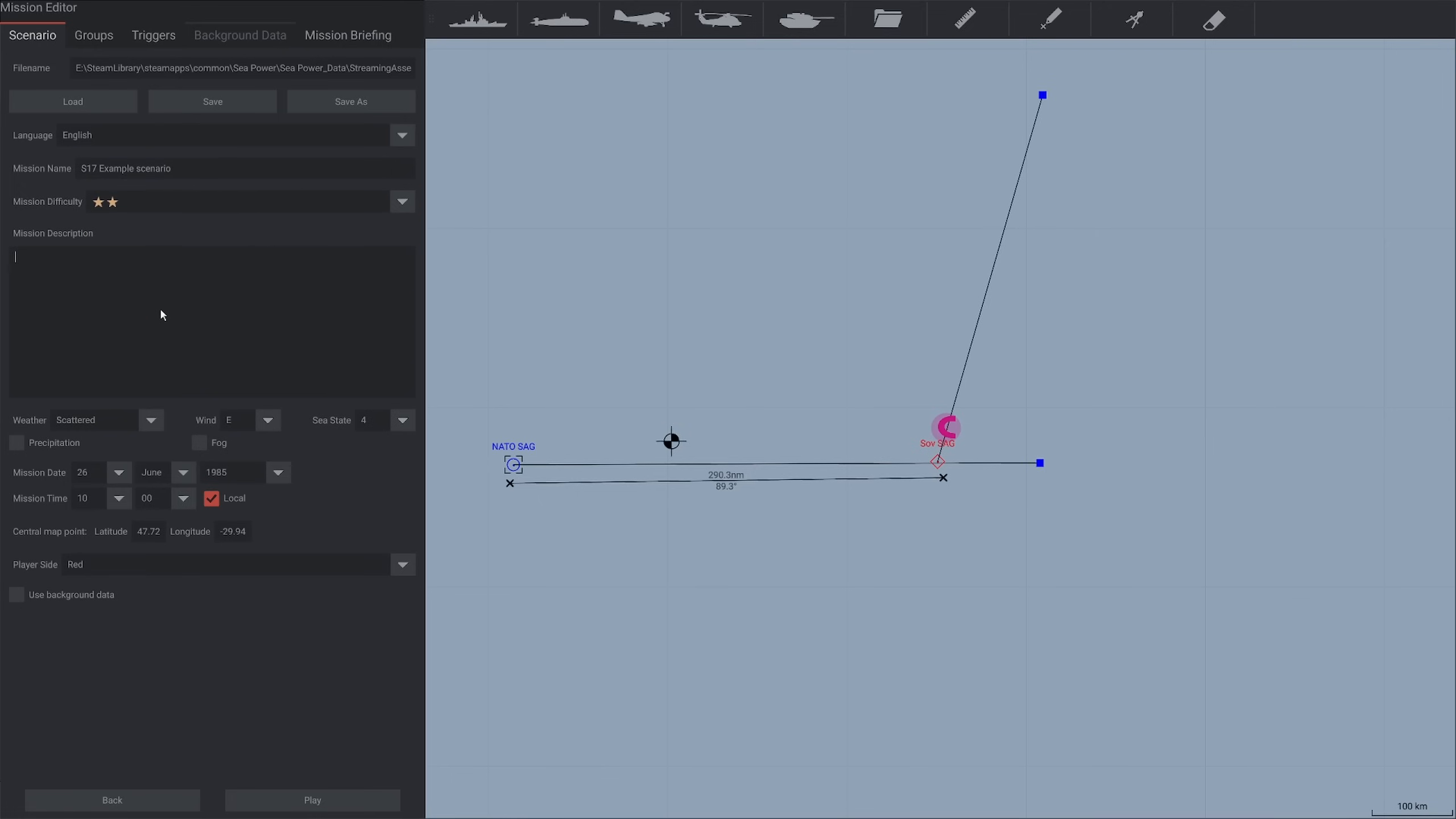
text(Good luck taking out a Soviet SAG)
click(137, 565)
click(122, 586)
Save the mission as a new file named "S17 Example Scenario NATO" in the user missions folder
click(293, 100)
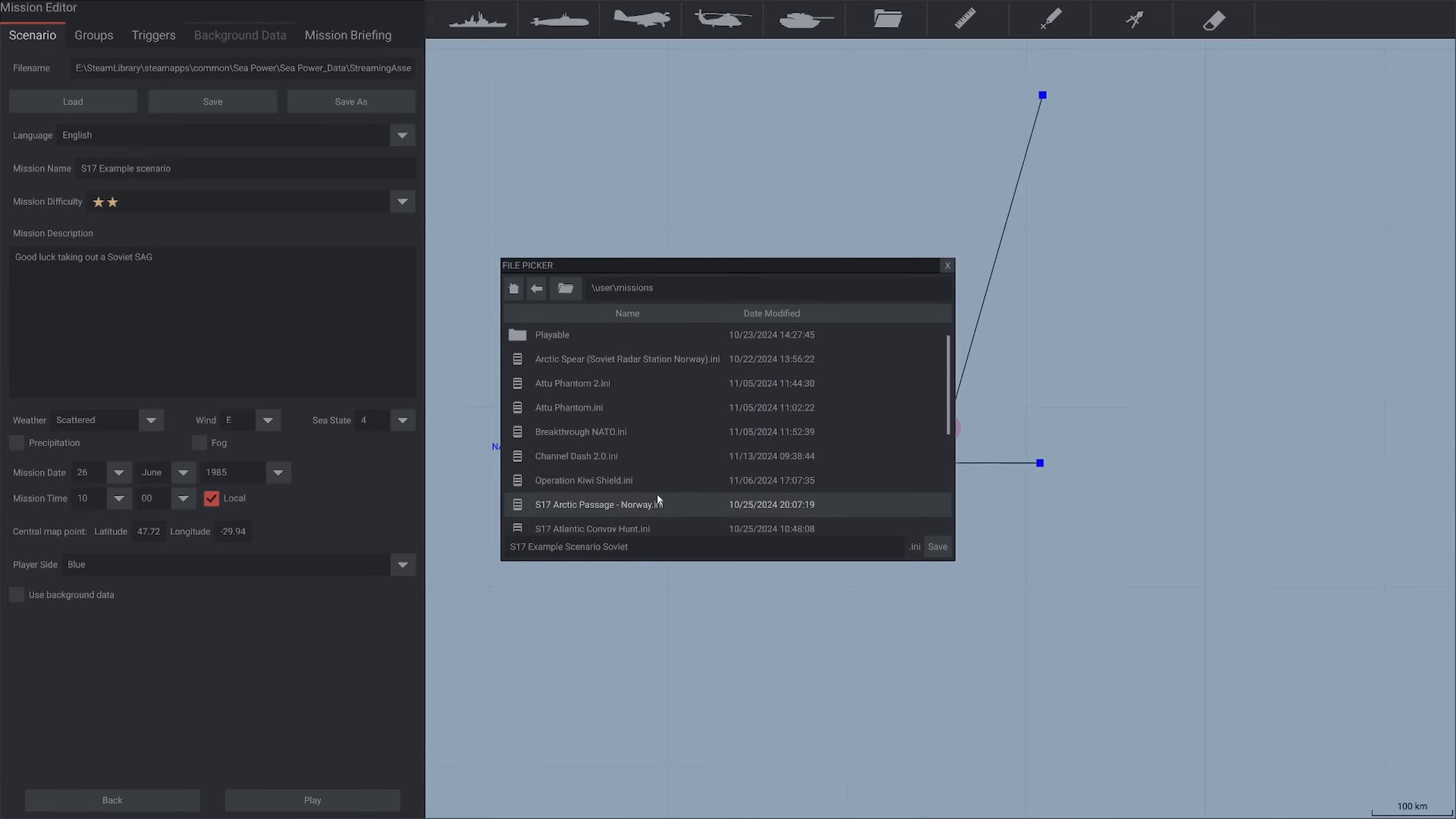
double_click(617, 546)
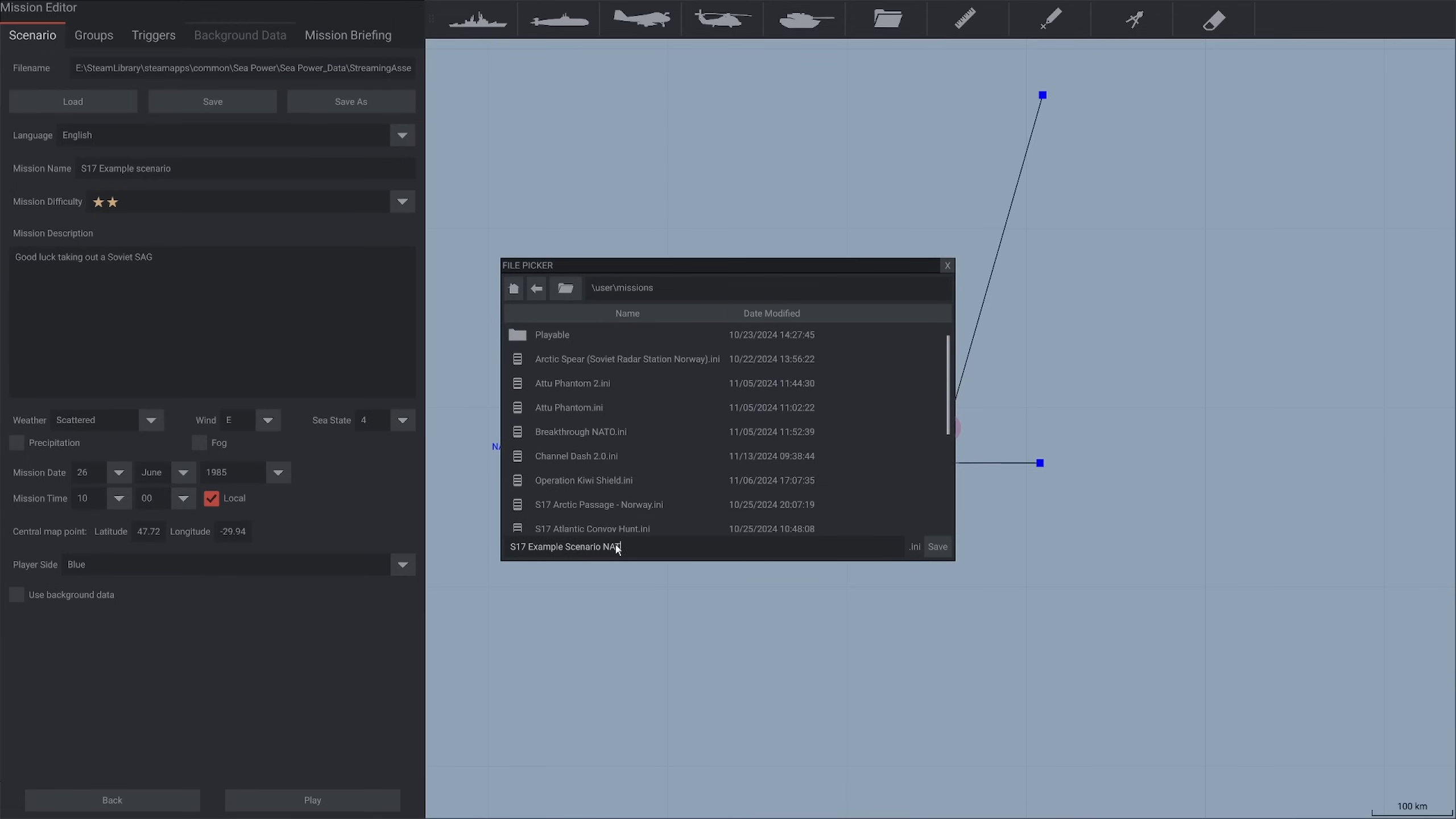
text(NATO)
click(942, 554)
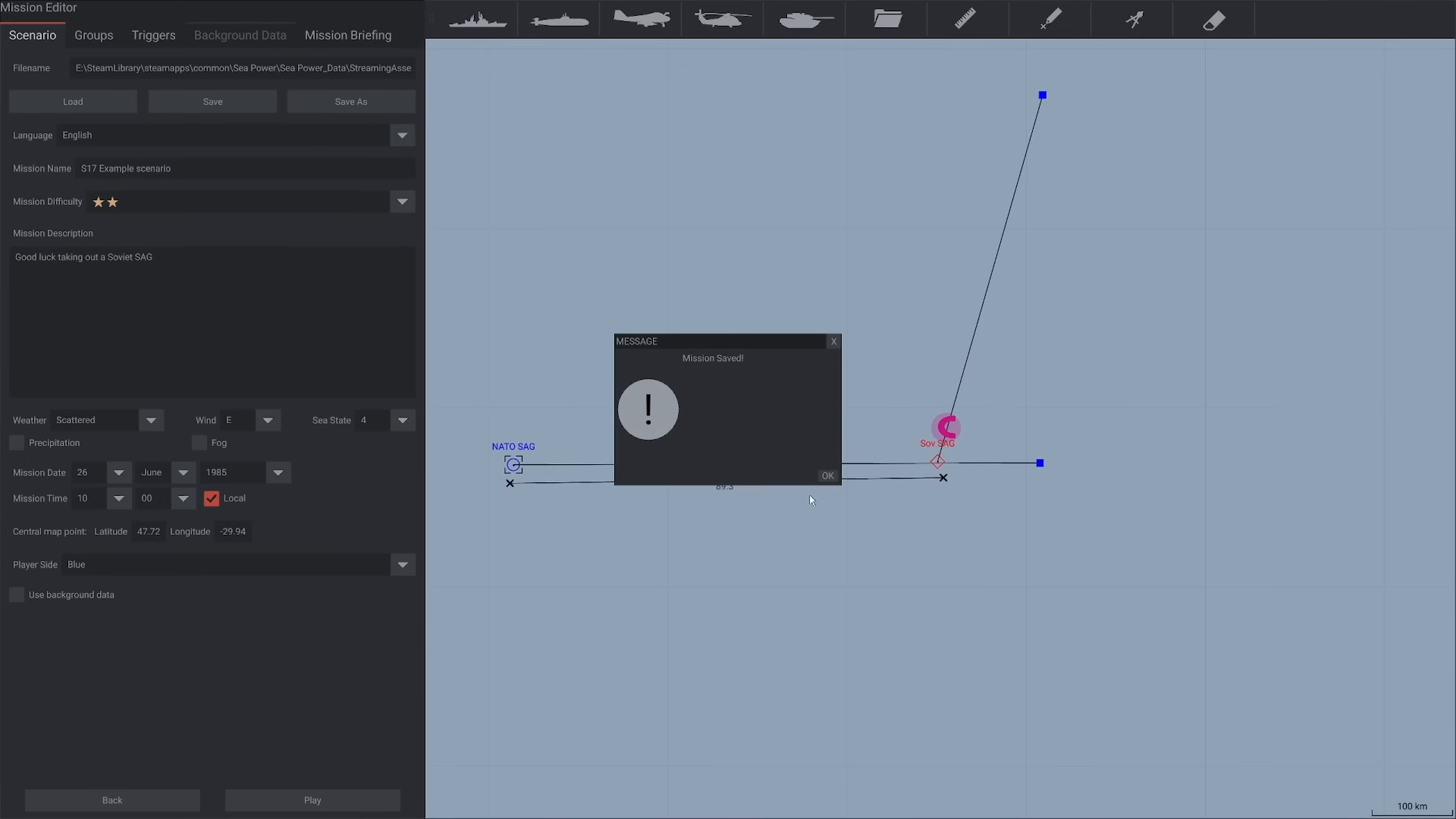
click(825, 479)
Switch to File Explorer and copy "S17 Example Scenario NATO.ini" from Sea Power_Data\StreamingAssets\user\missions
drag(852, 592, 925, 589)
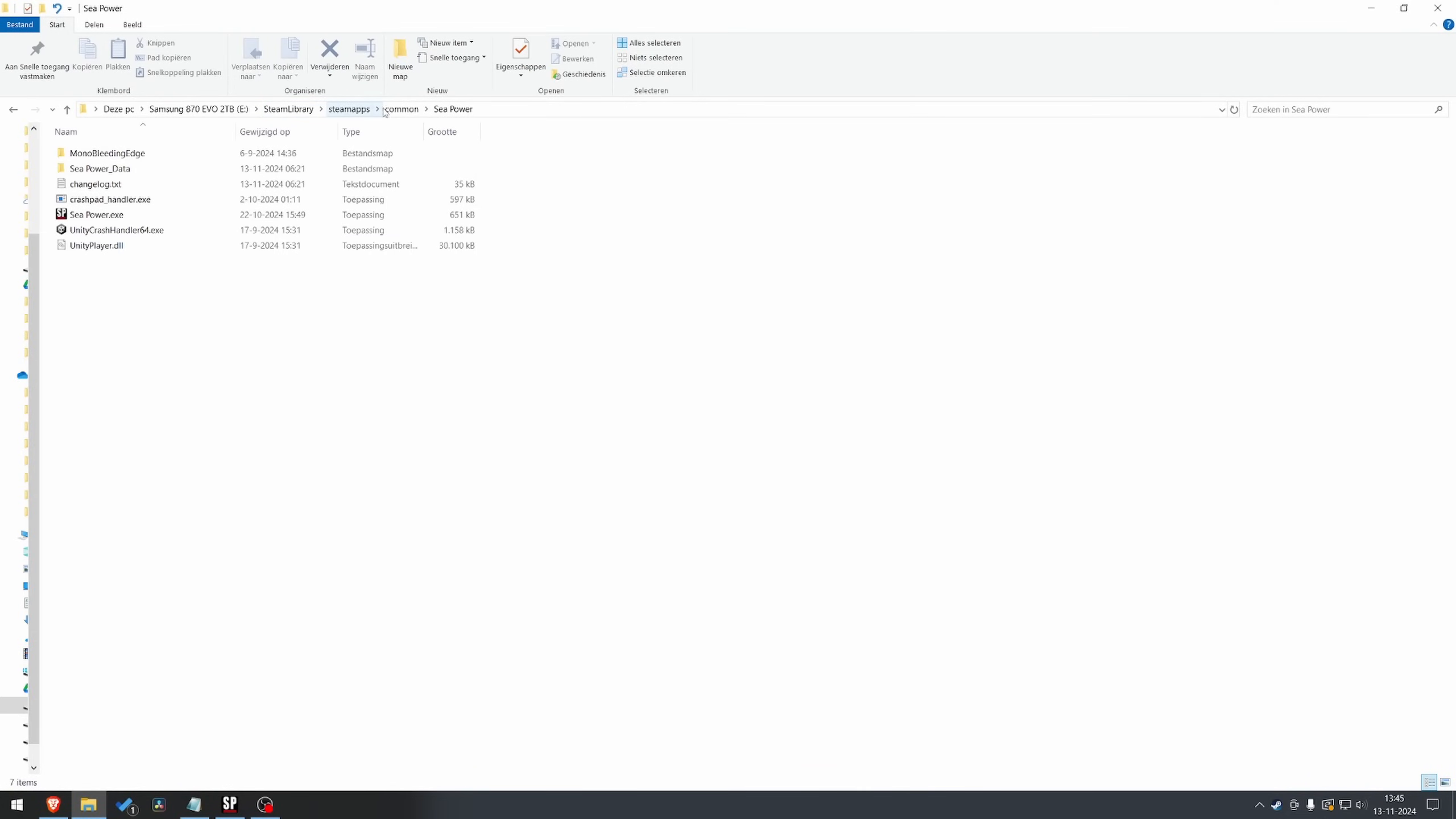
double_click(129, 176)
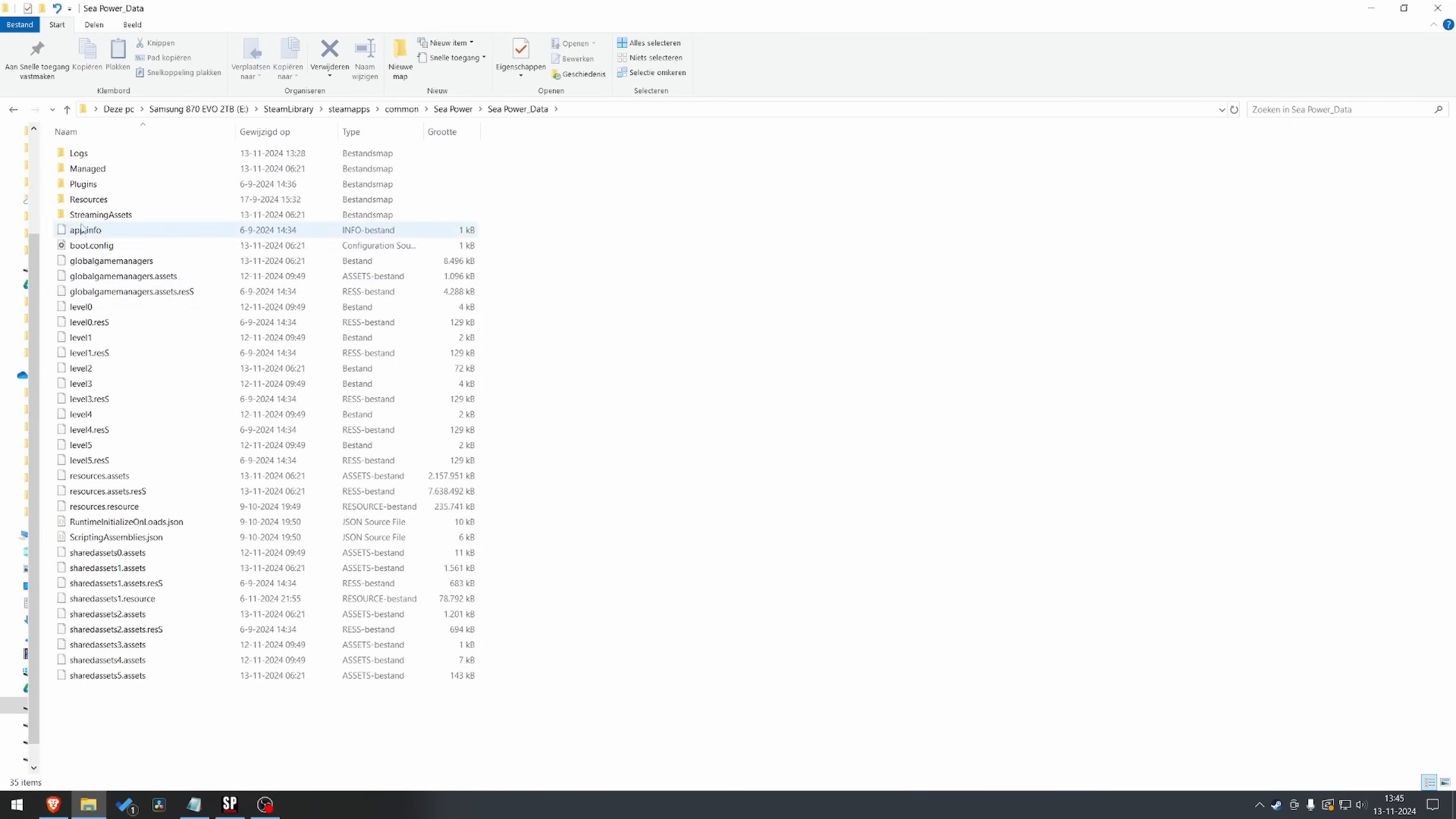
double_click(92, 216)
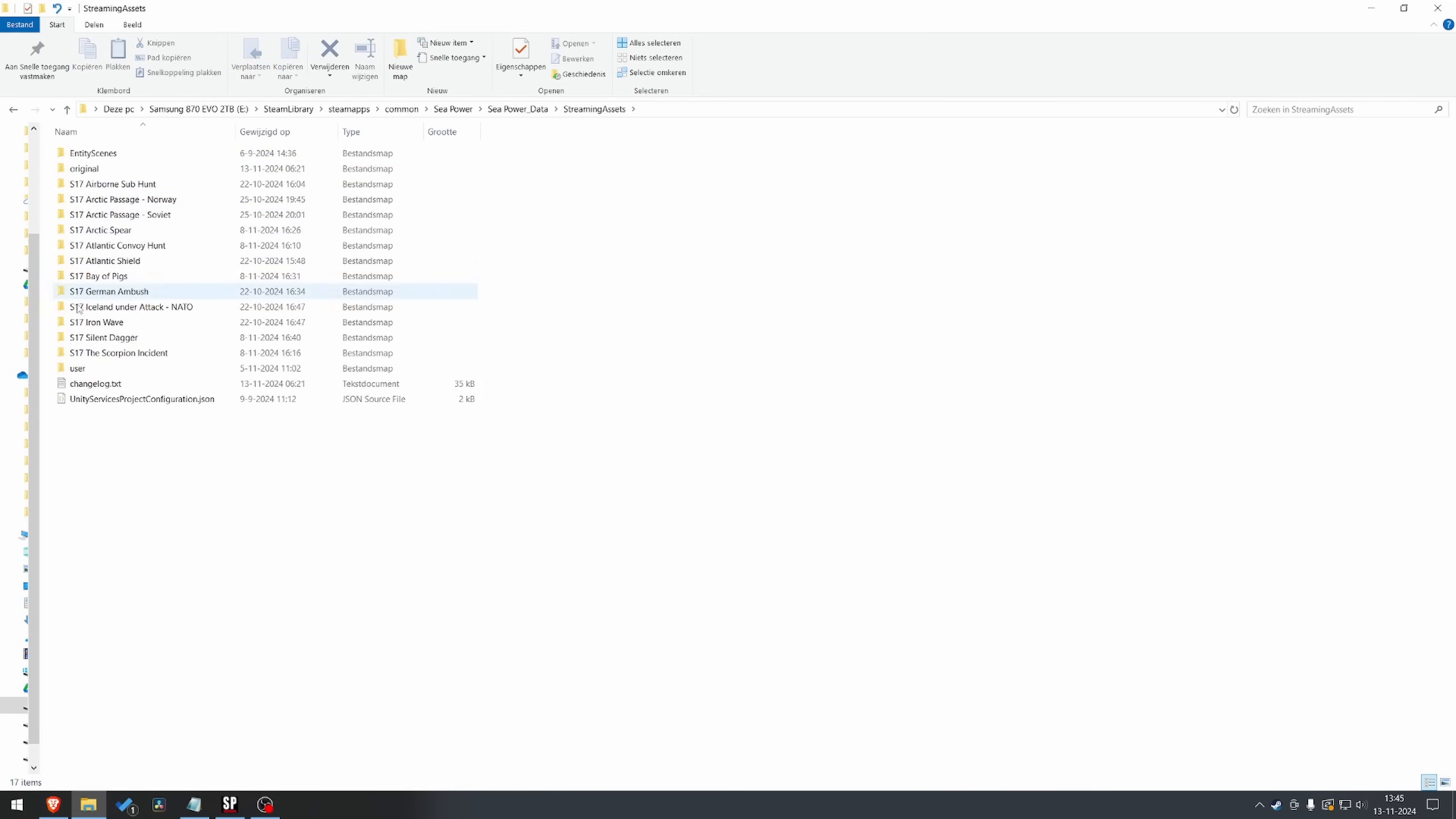
double_click(80, 368)
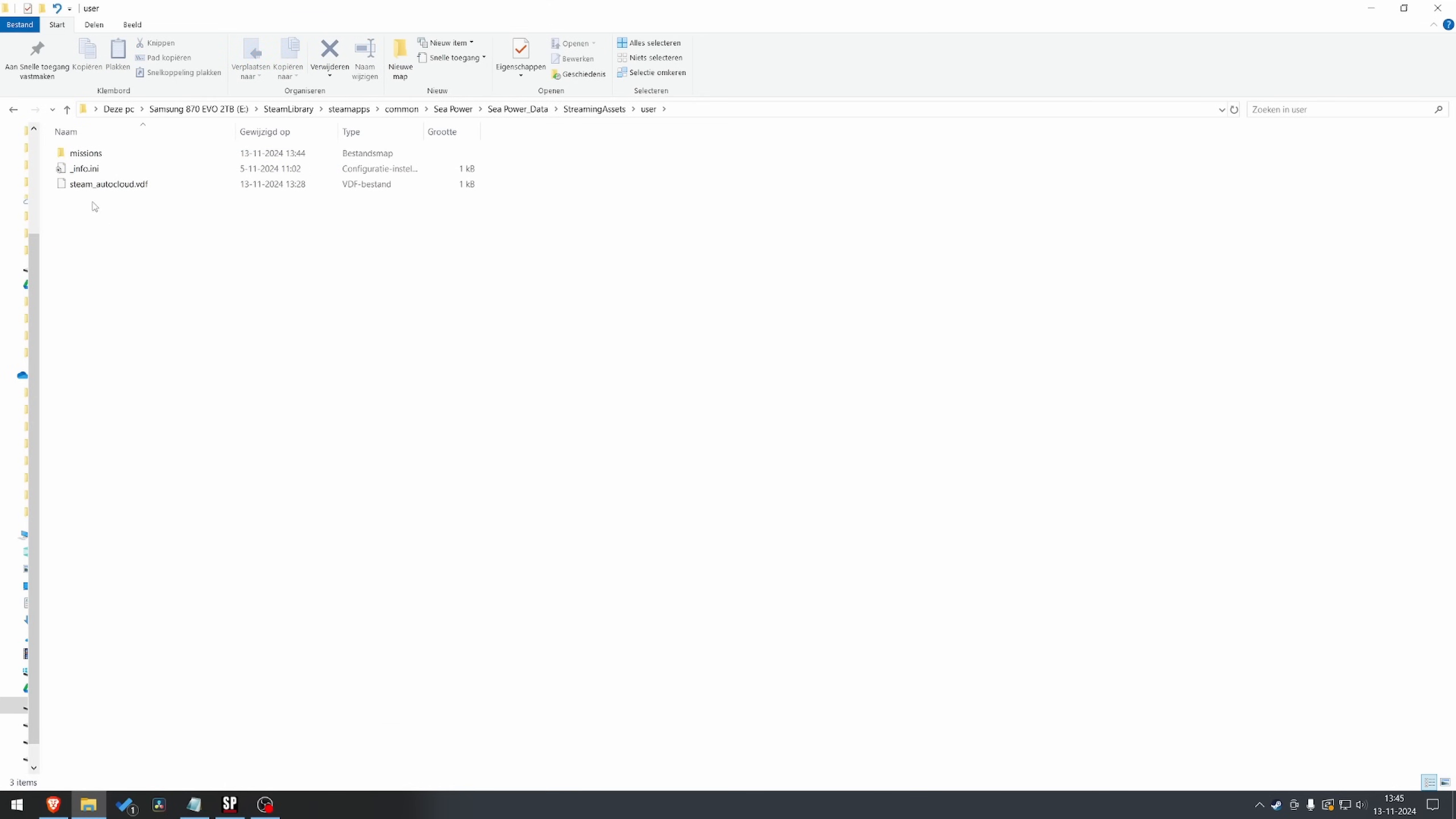
double_click(90, 158)
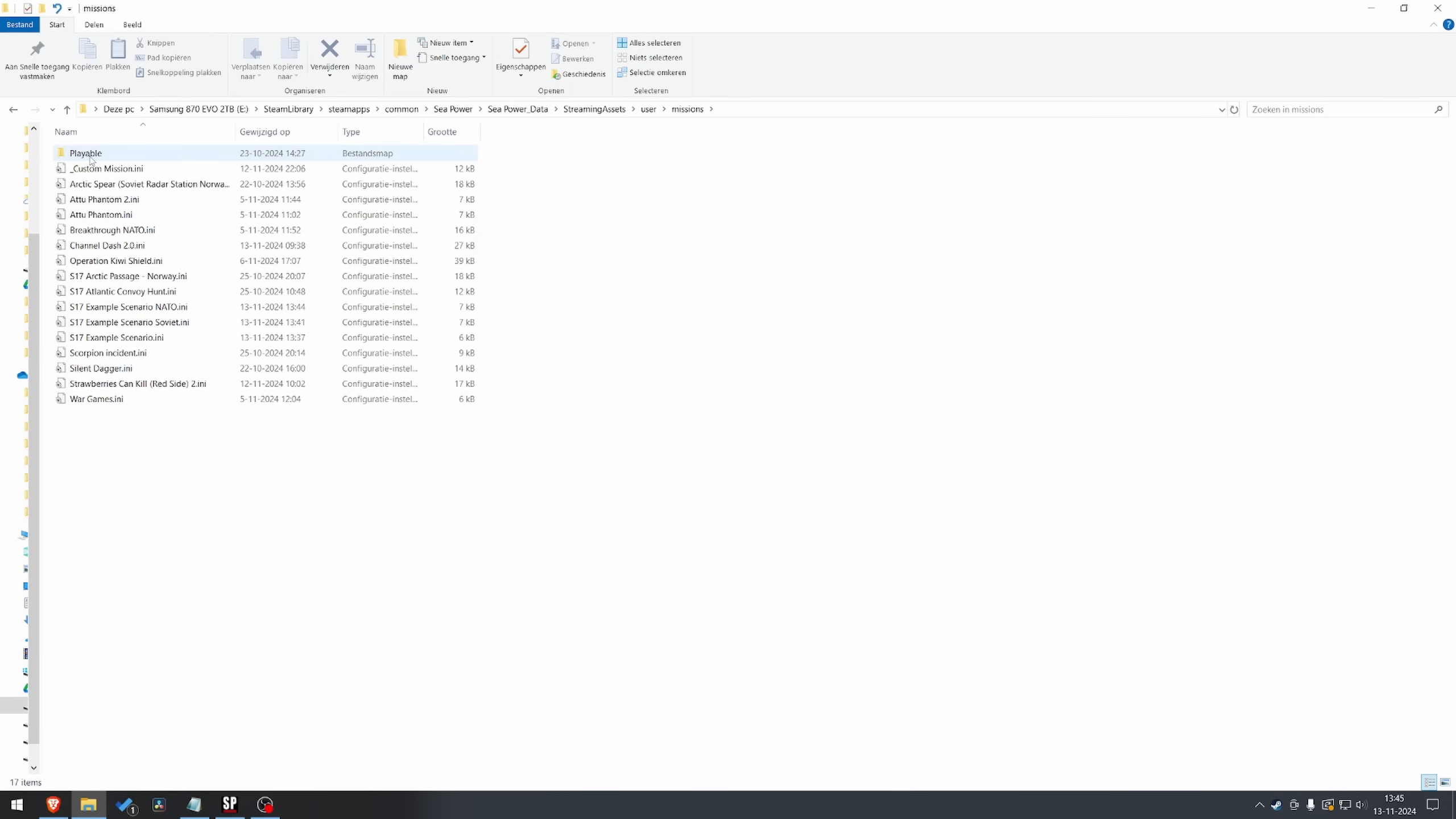
click(160, 309)
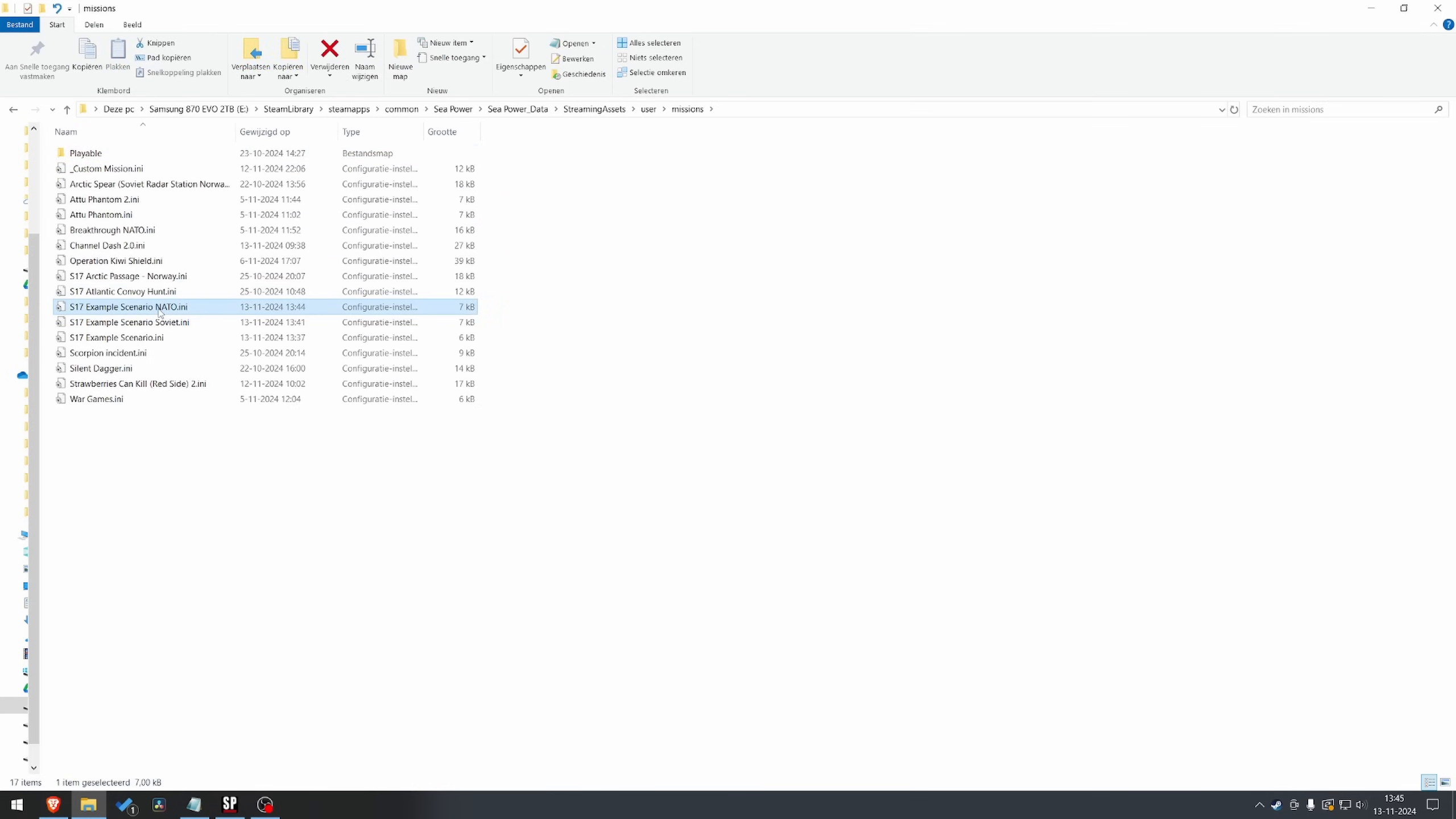
key(ctrl+c)
Create a folder named "S17 Example scenario" in StreamingAssets and open it
click(593, 110)
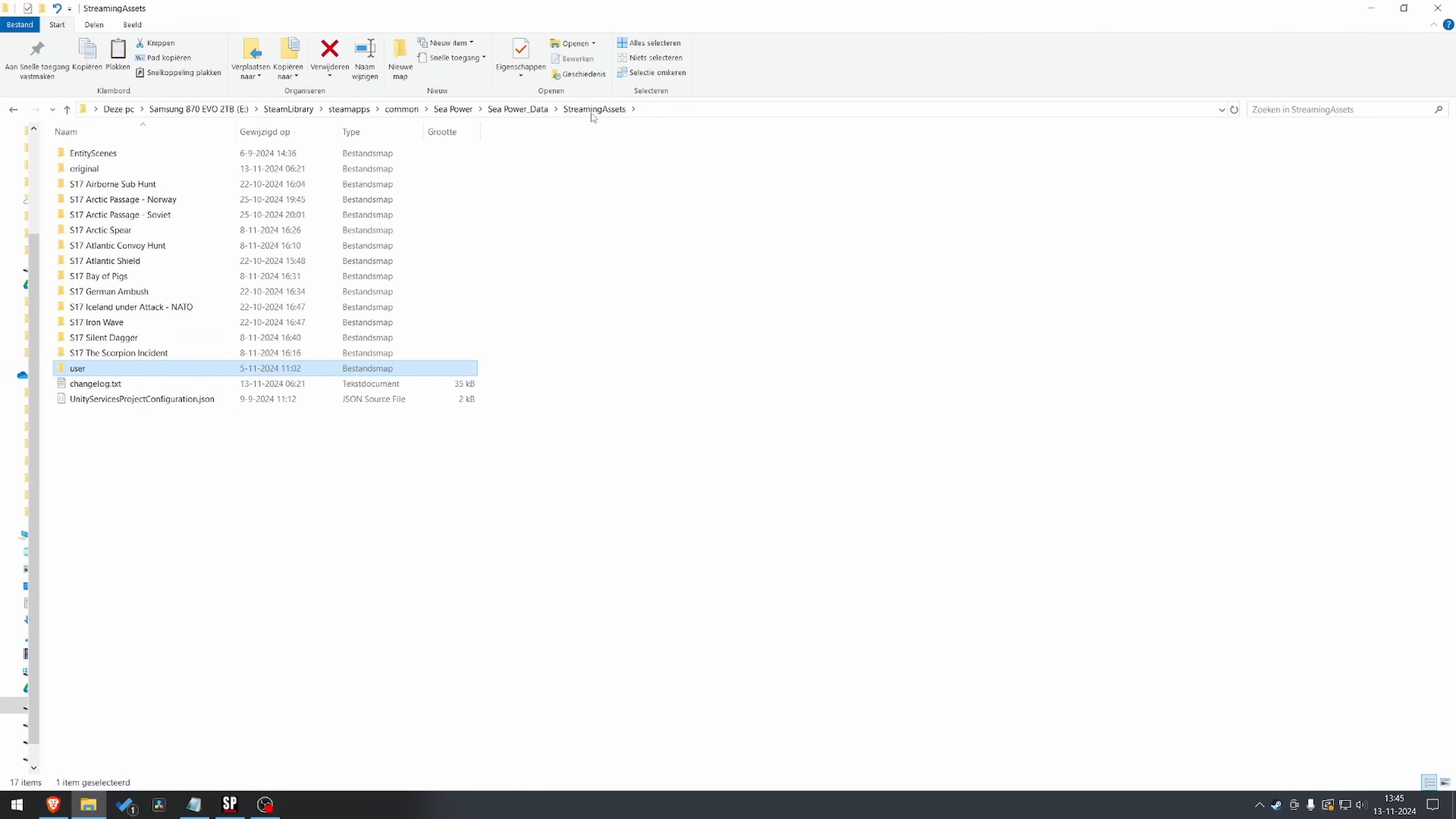
click(404, 59)
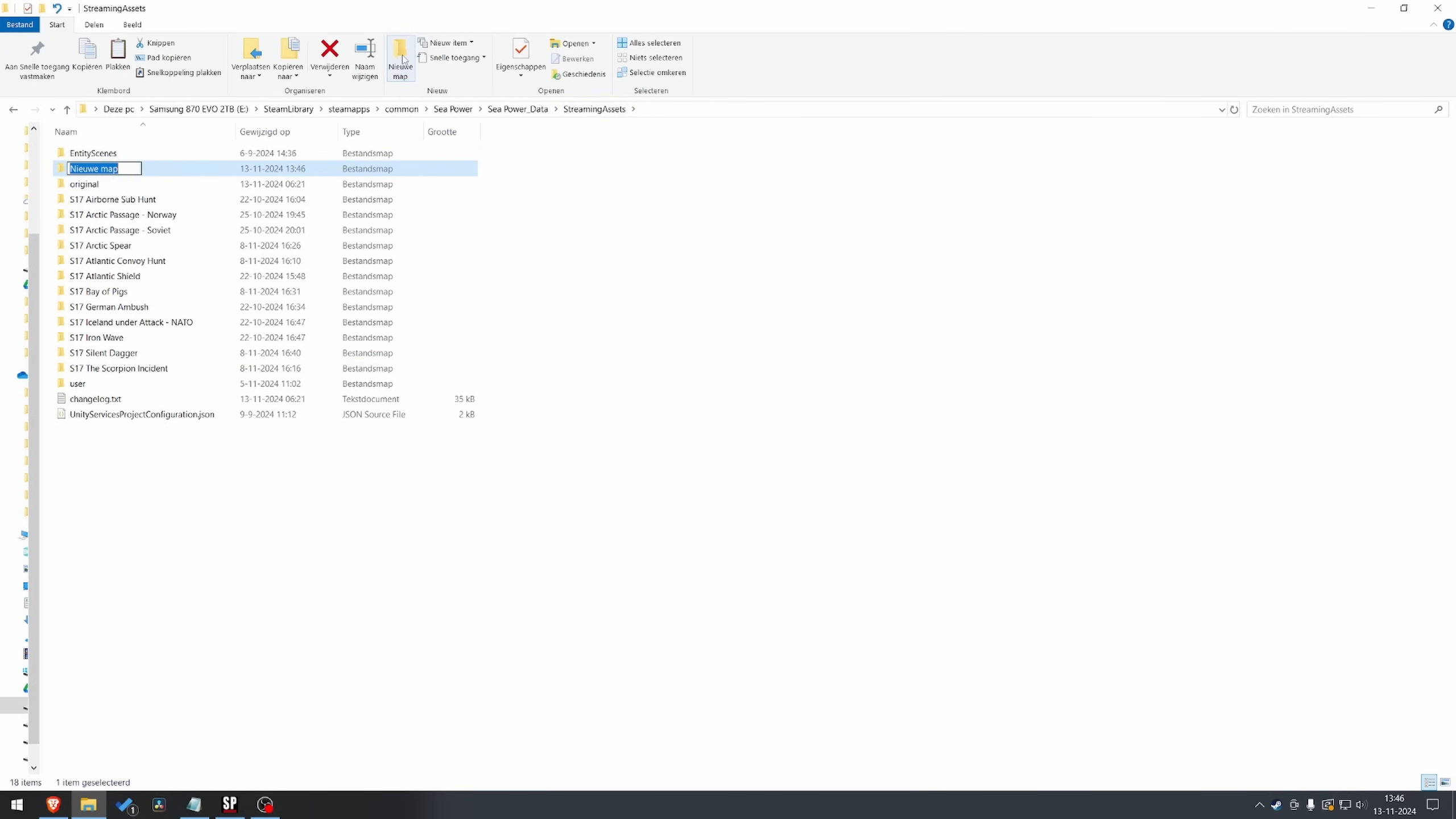
text(S17 Example scenario)
key(Return)
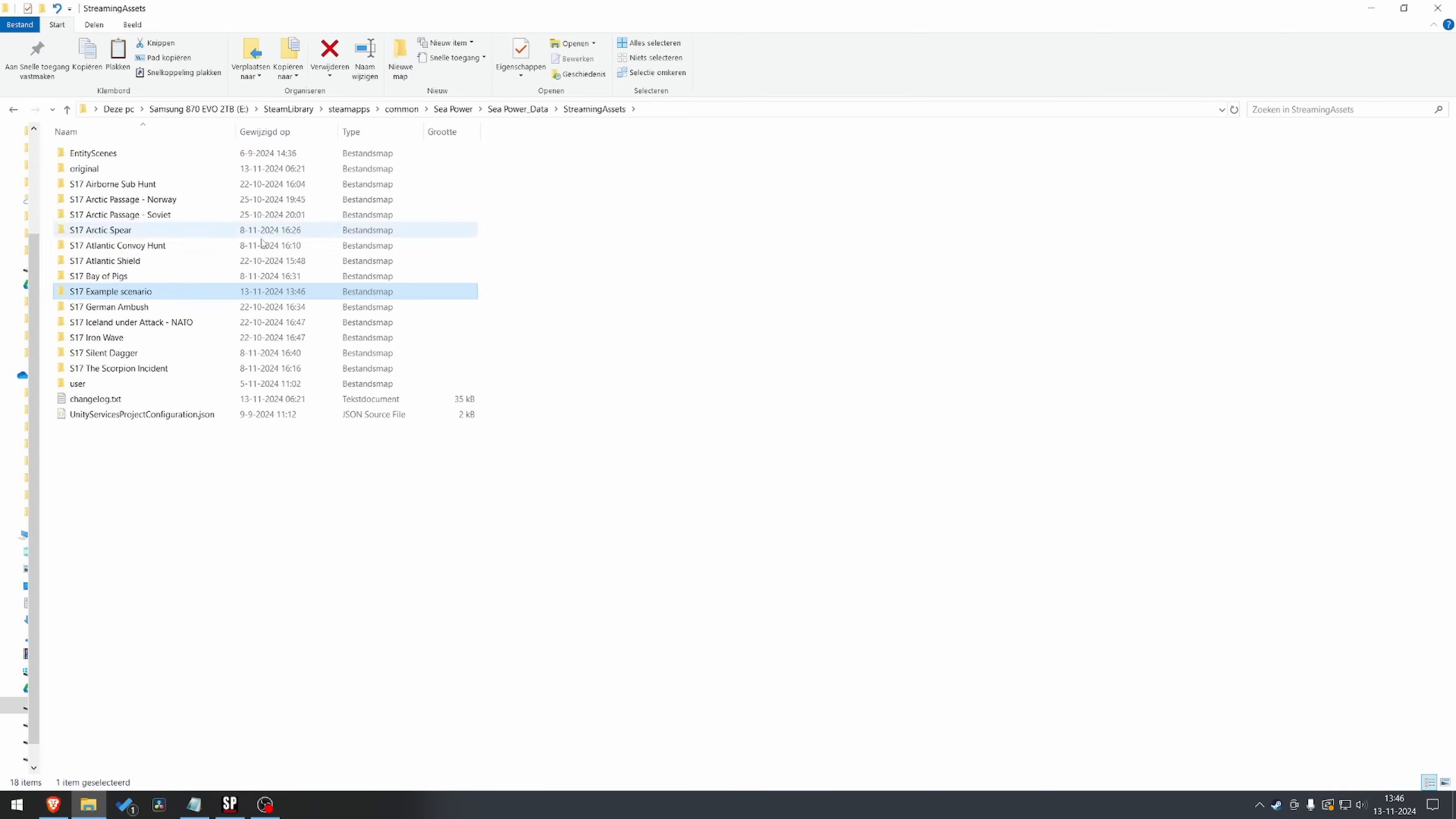
double_click(149, 295)
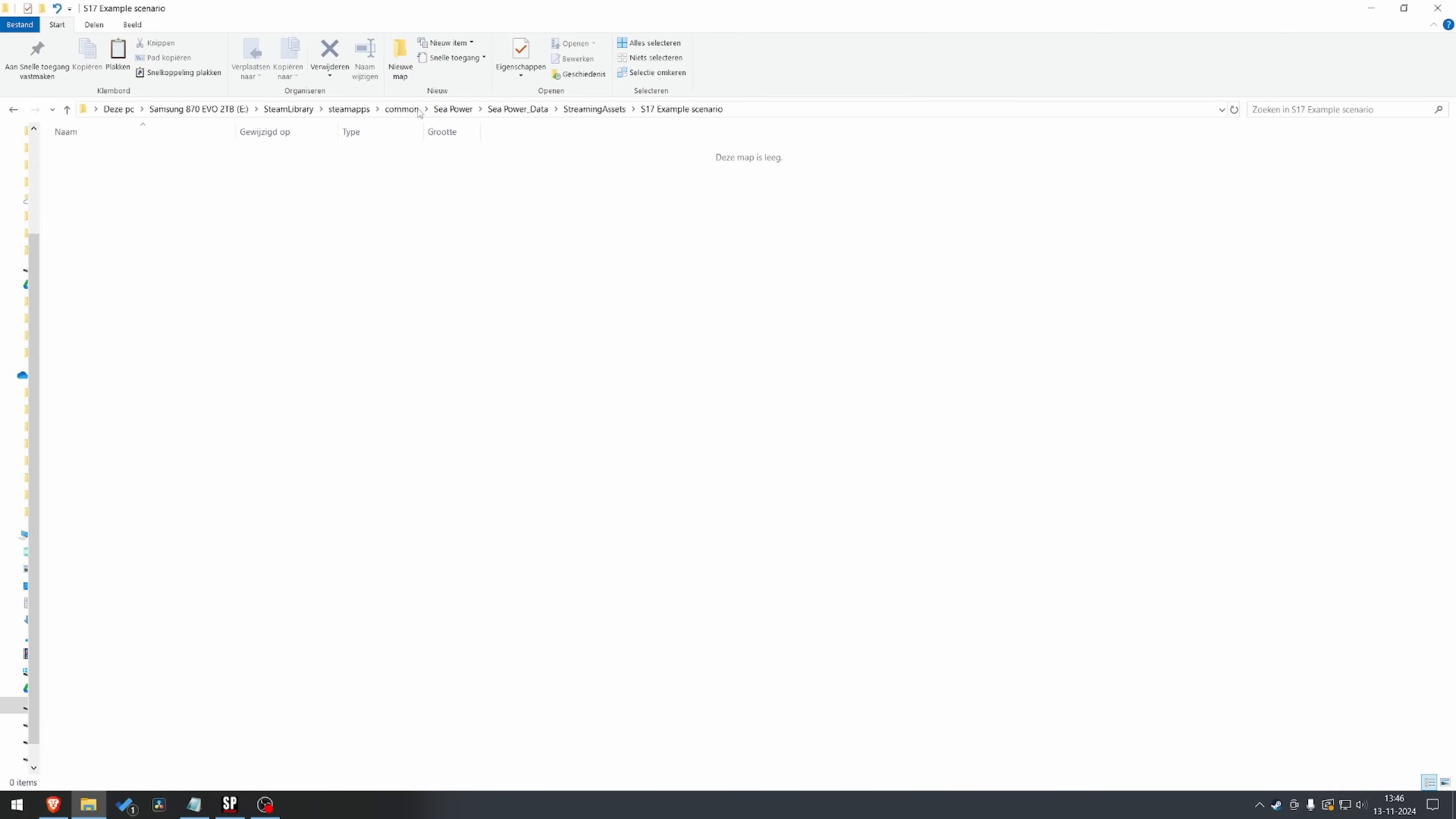
Create a "missions" folder inside "S17 Example scenario" and paste the copied "S17 Example Scenario NATO.ini" into it
click(402, 63)
text(missions)
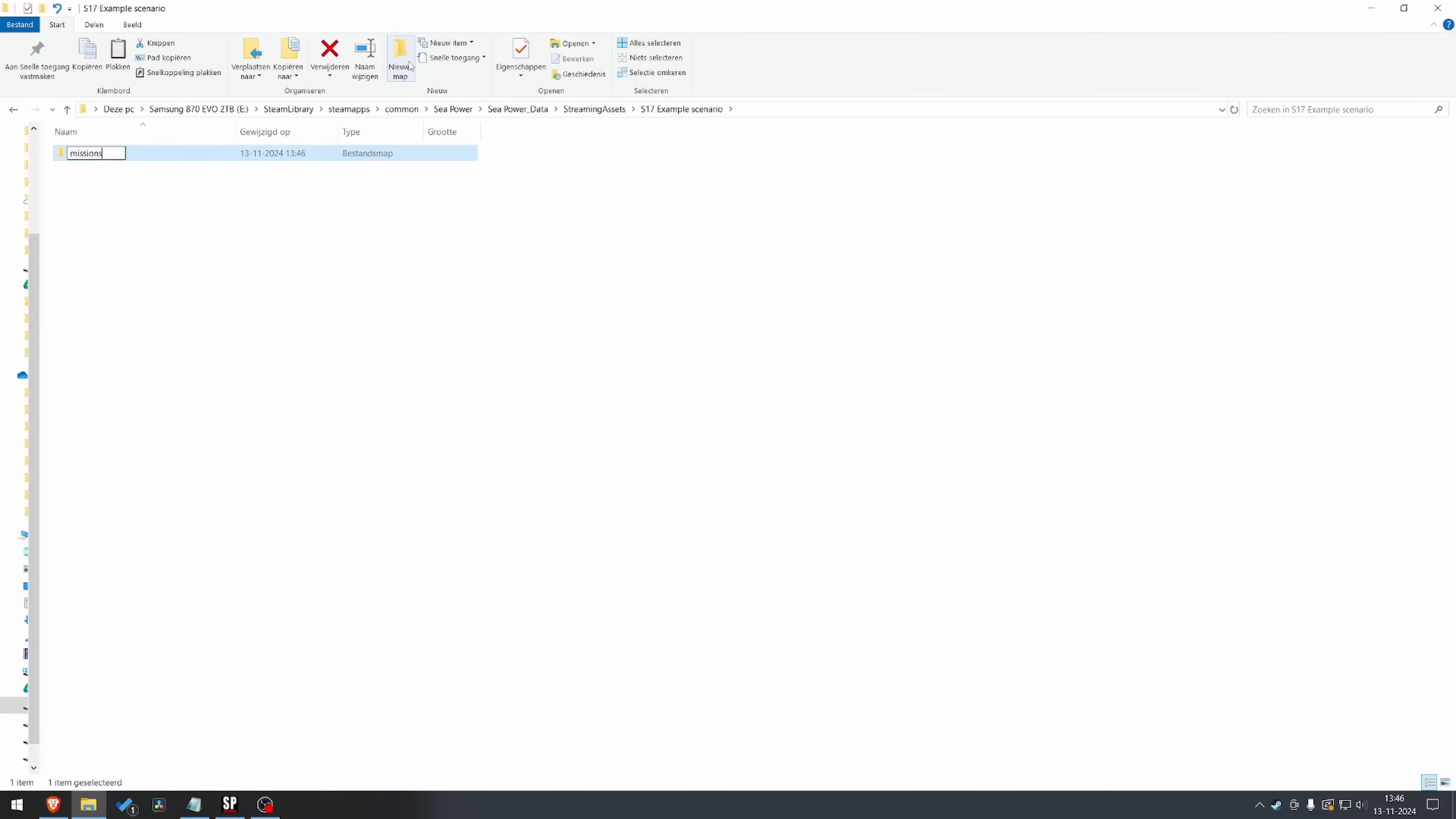
key(Return)
key(Return)
key(ctrl+v)
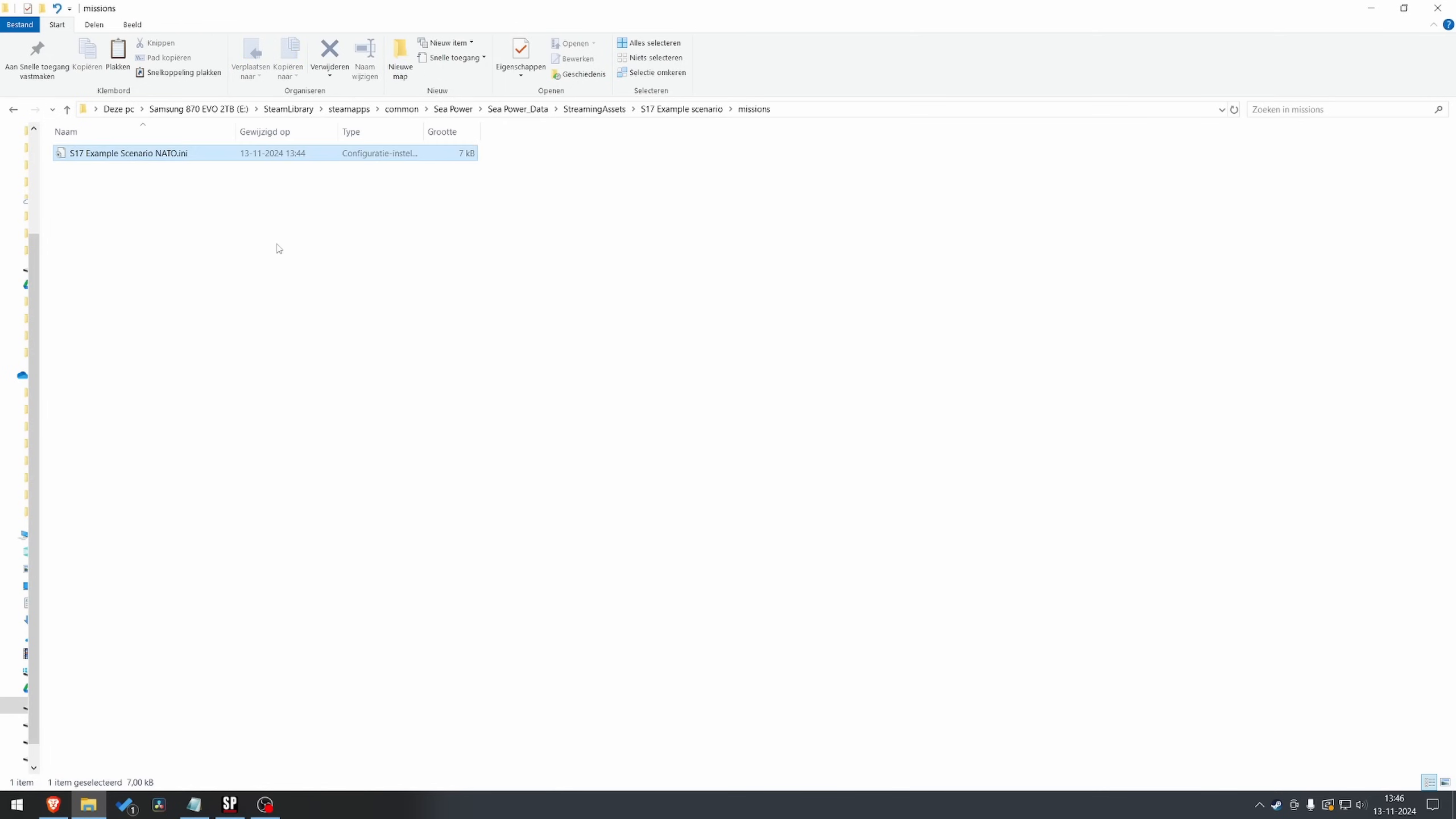
click(277, 248)
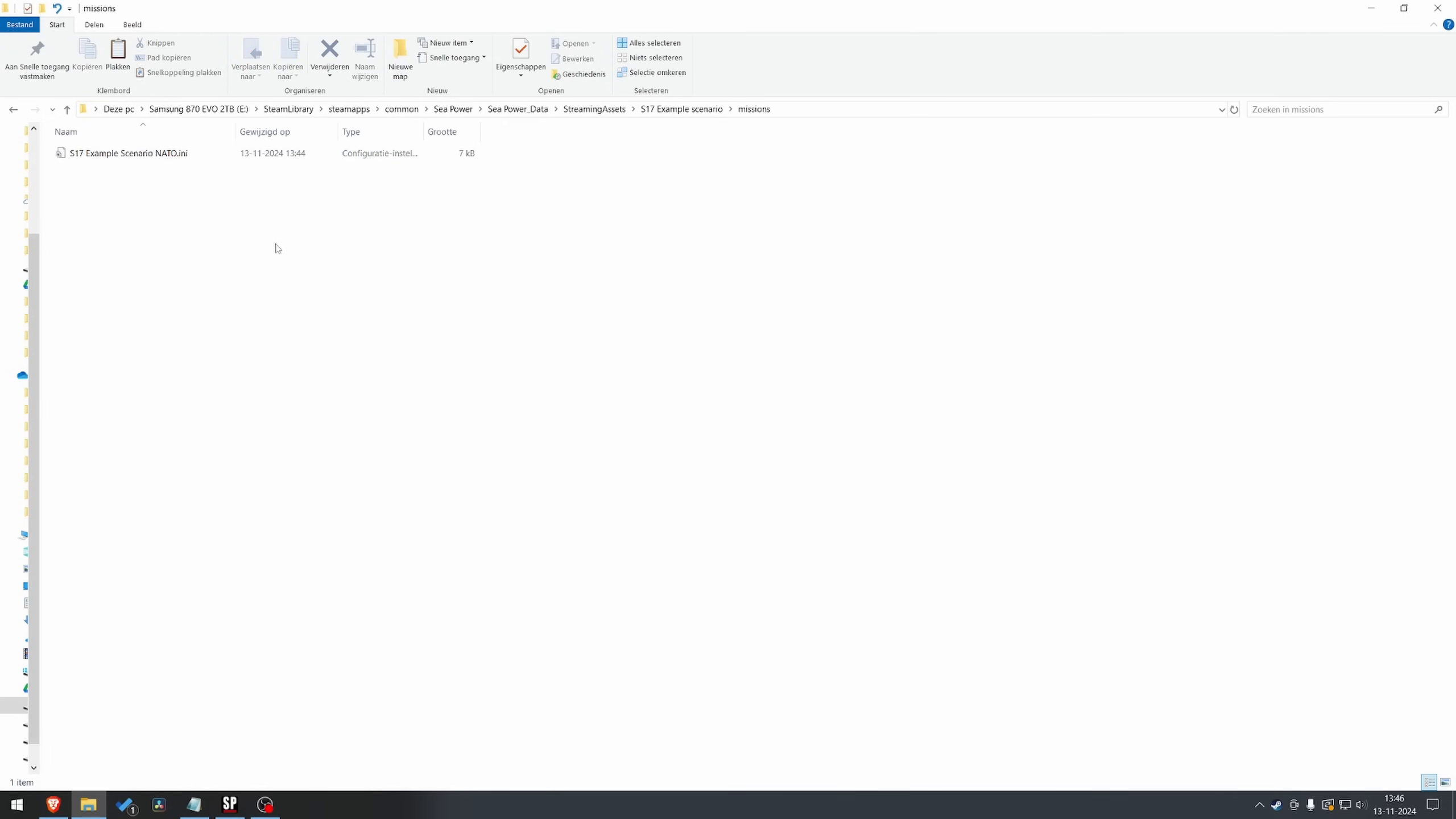
Copy "_info.ini" from the "S17 German Ambush" folder into the "S17 Example scenario" folder
click(13, 110)
click(12, 111)
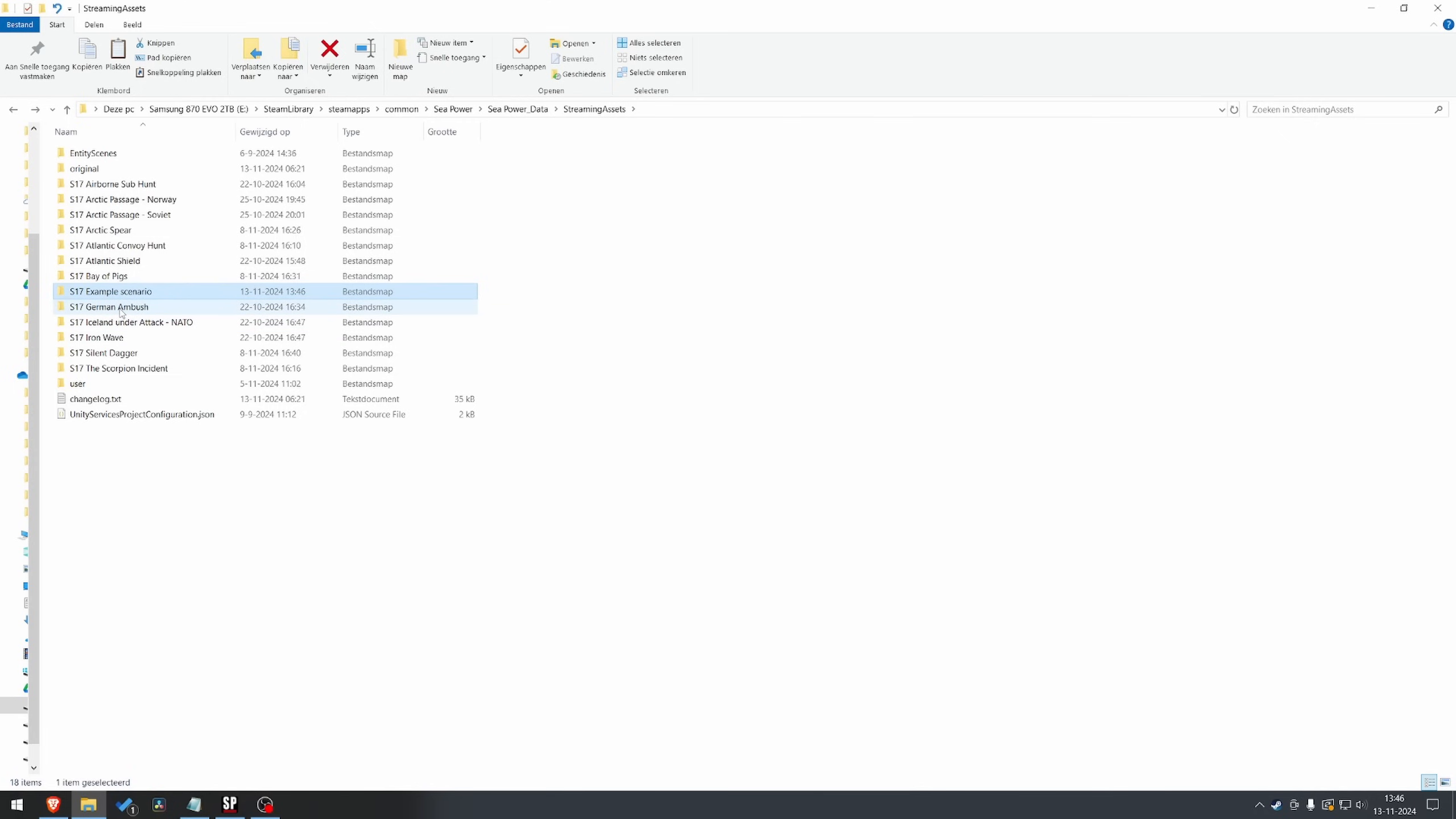
mouse_move(122, 312)
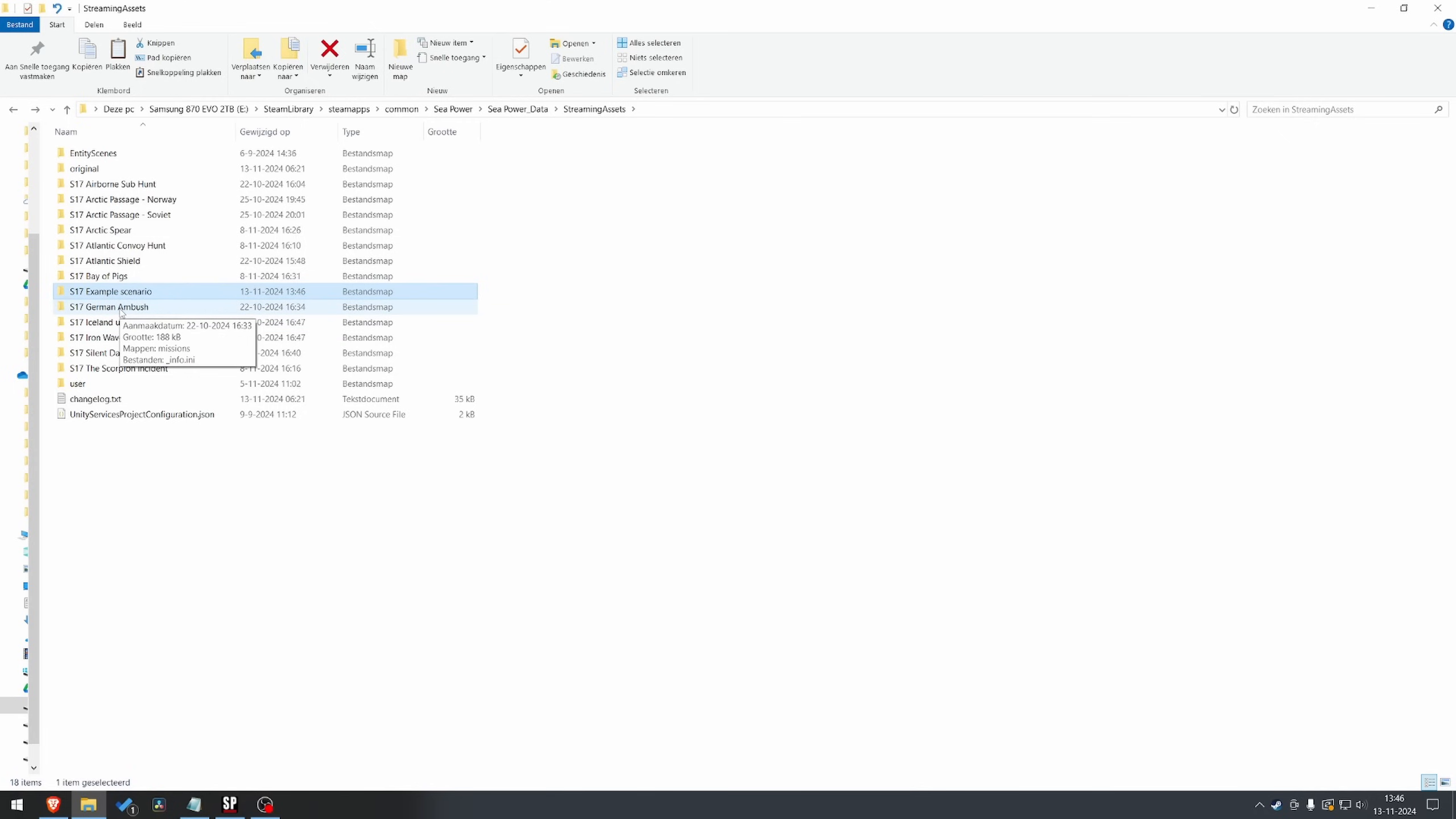
double_click(121, 312)
click(86, 173)
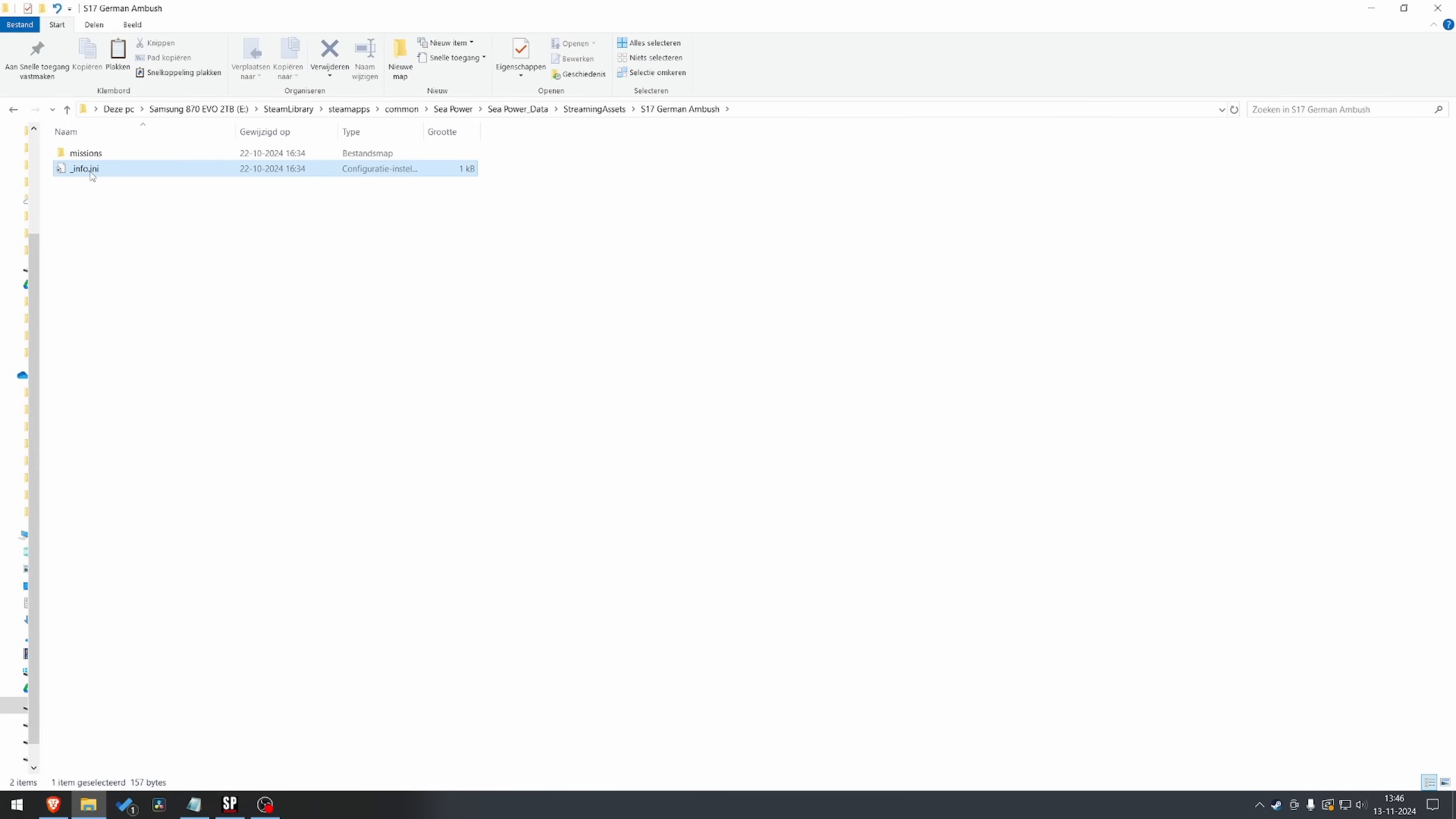
mouse_move(91, 174)
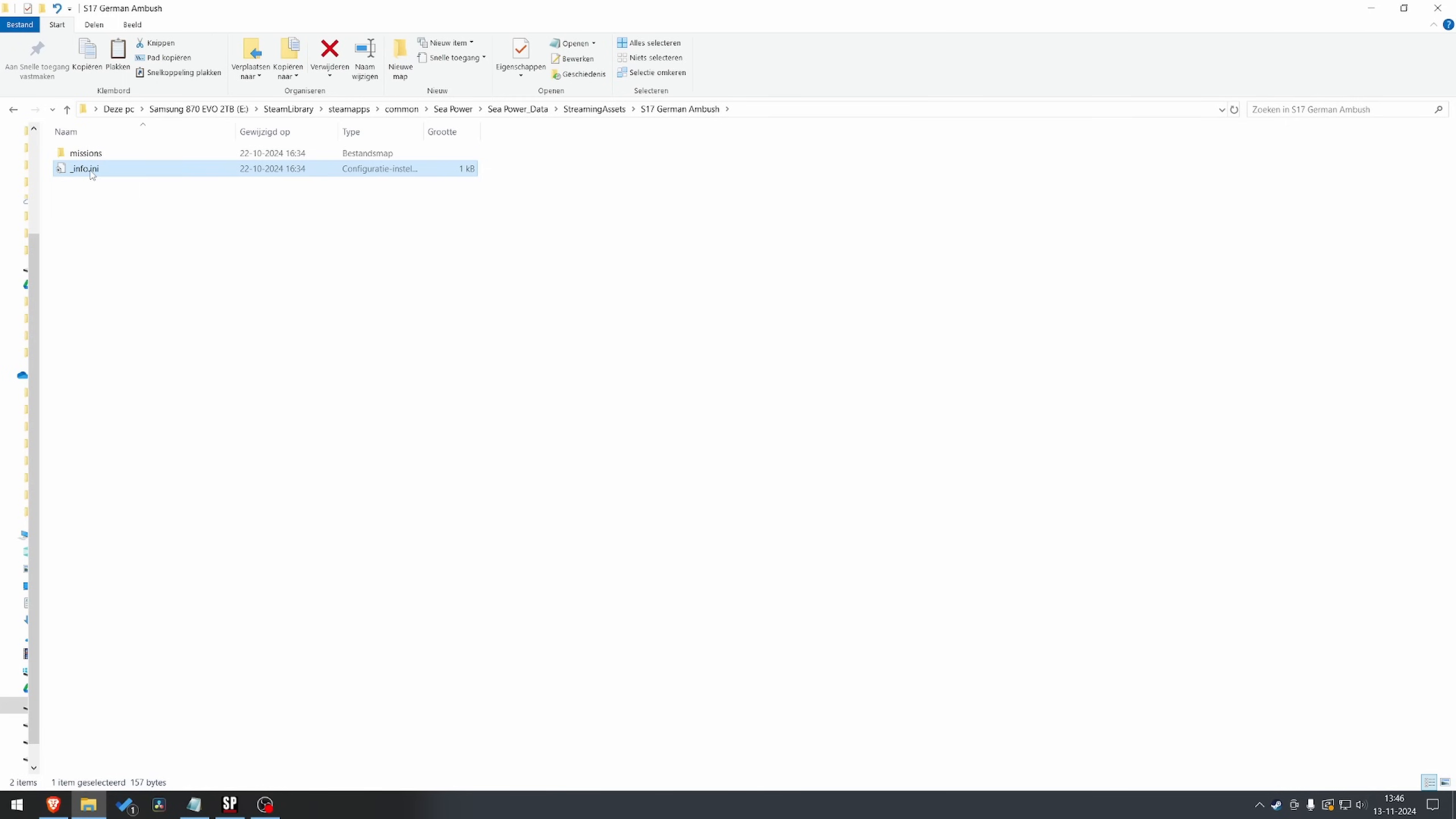
click(11, 112)
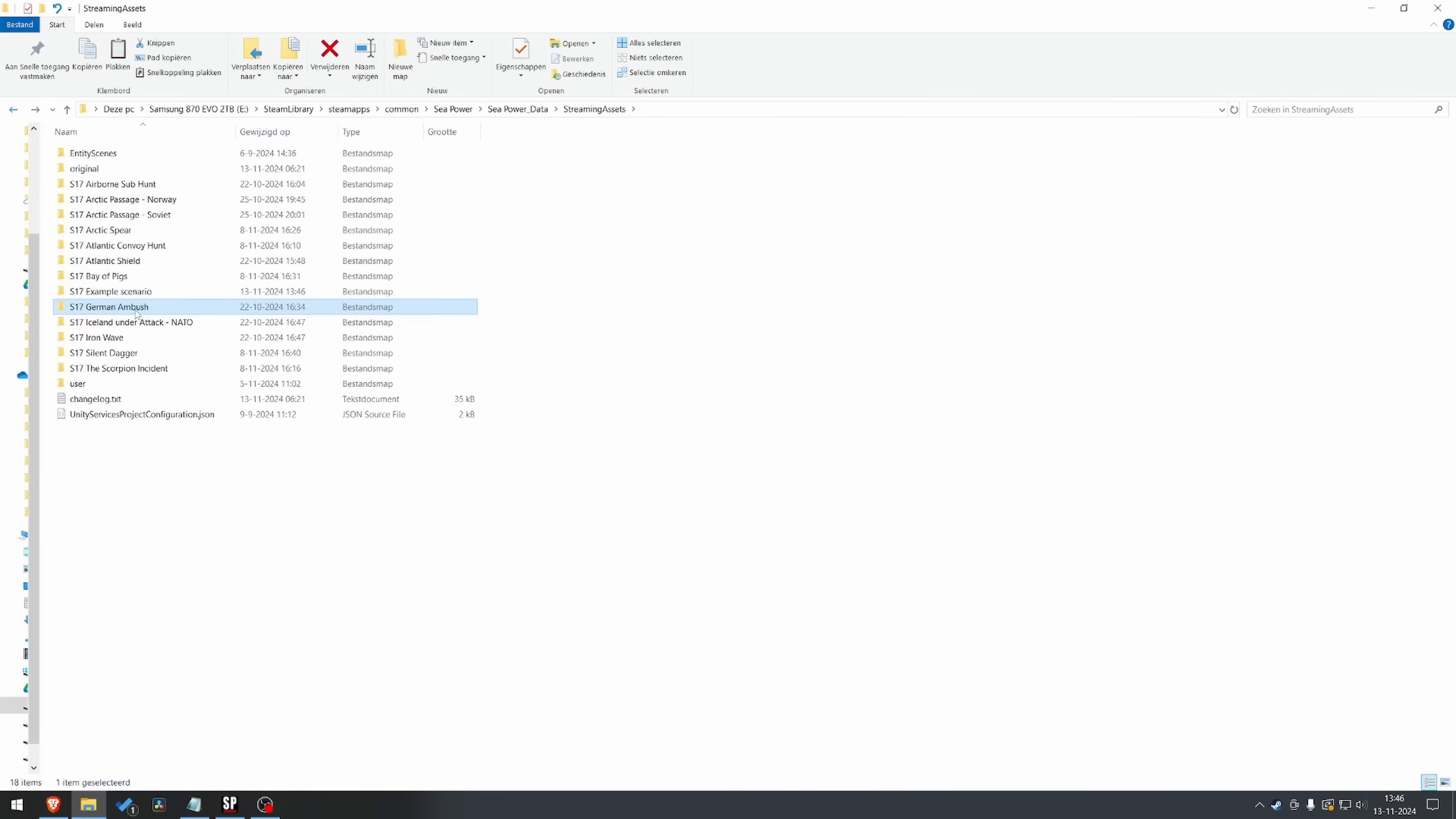
double_click(122, 292)
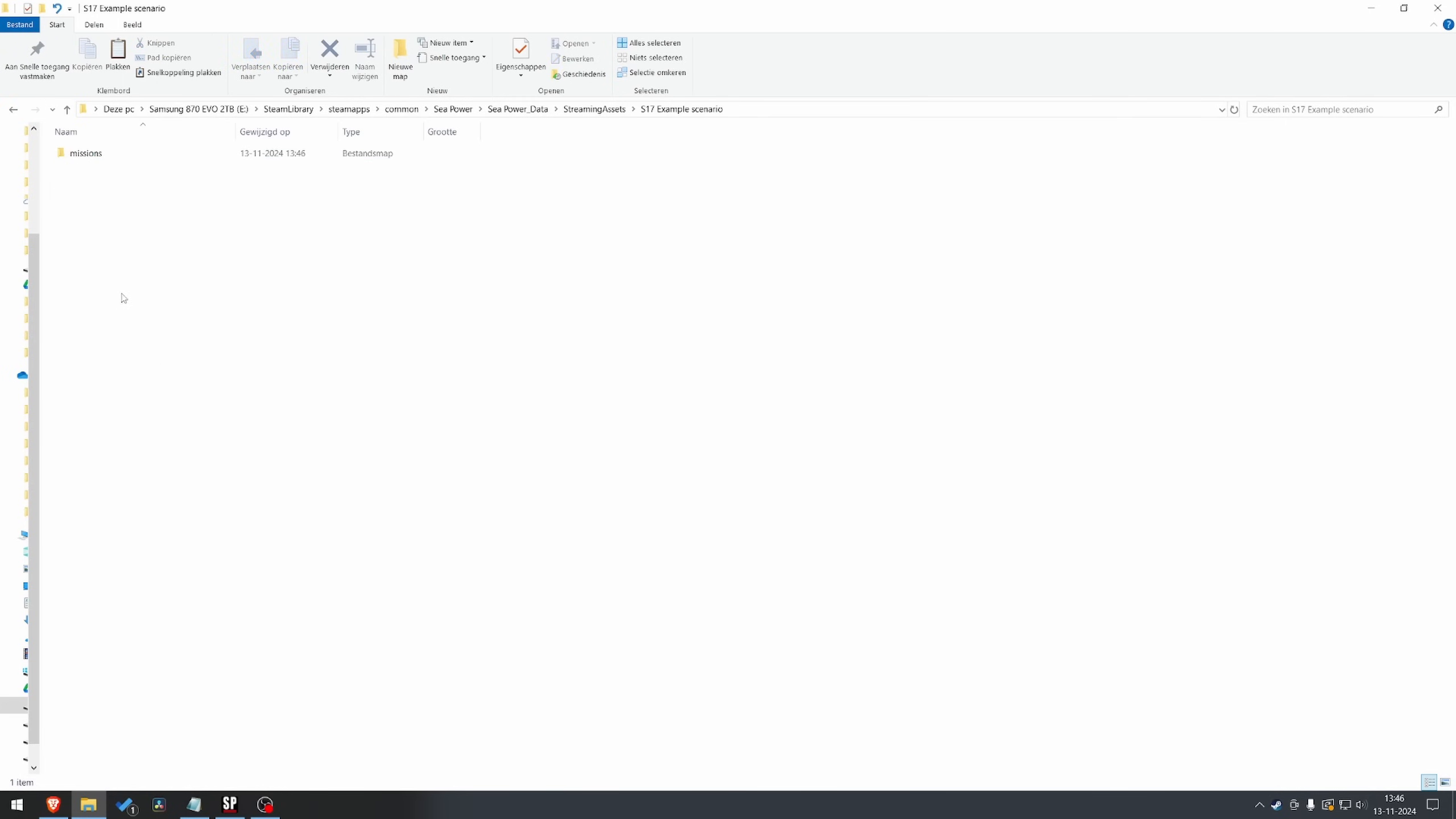
key(ctrl+v)
click(125, 199)
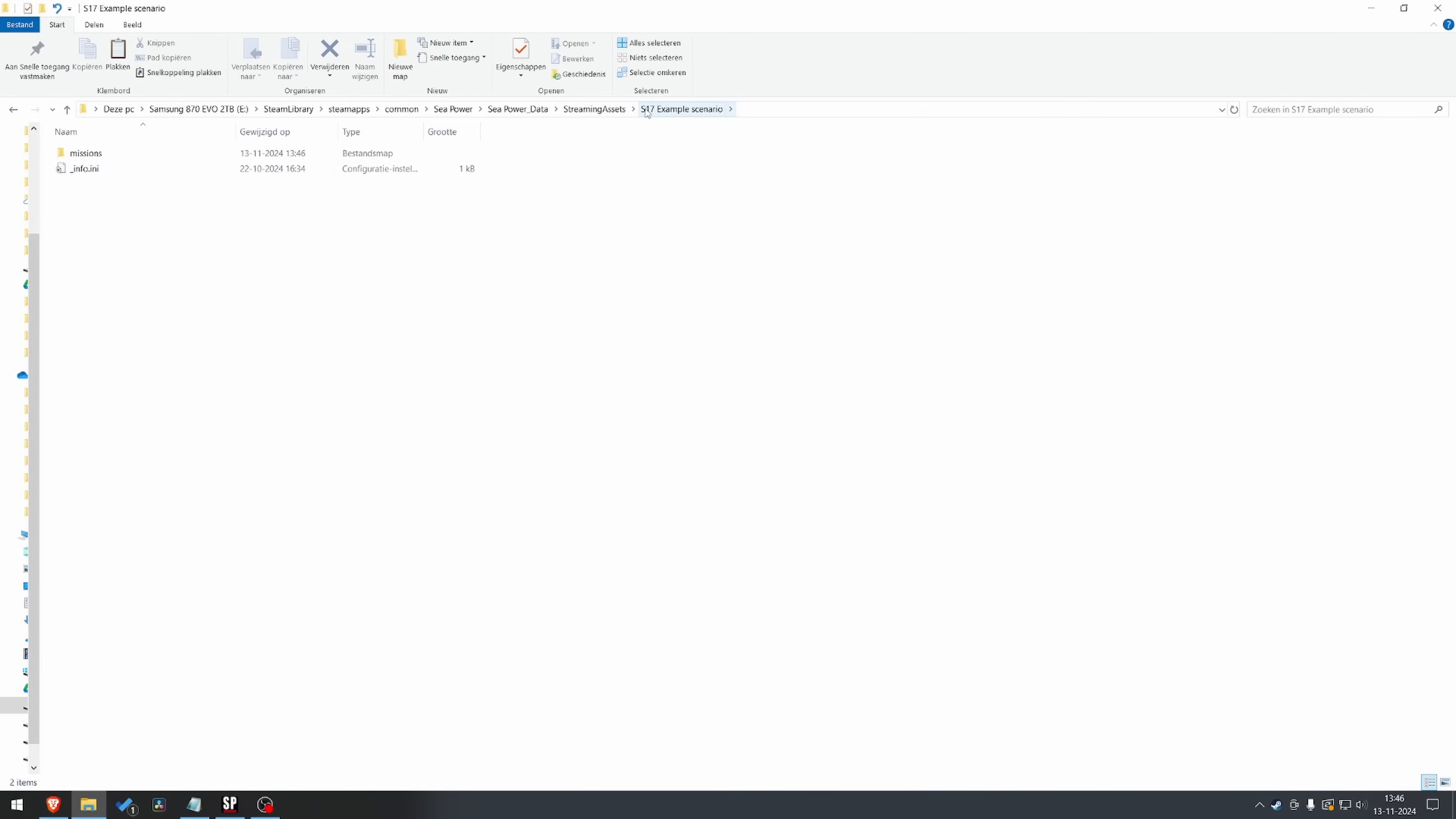
Check the missions folder's contents, and in the copied "_info.ini" set the Name to "Stealth17's Example scenario"
click(91, 151)
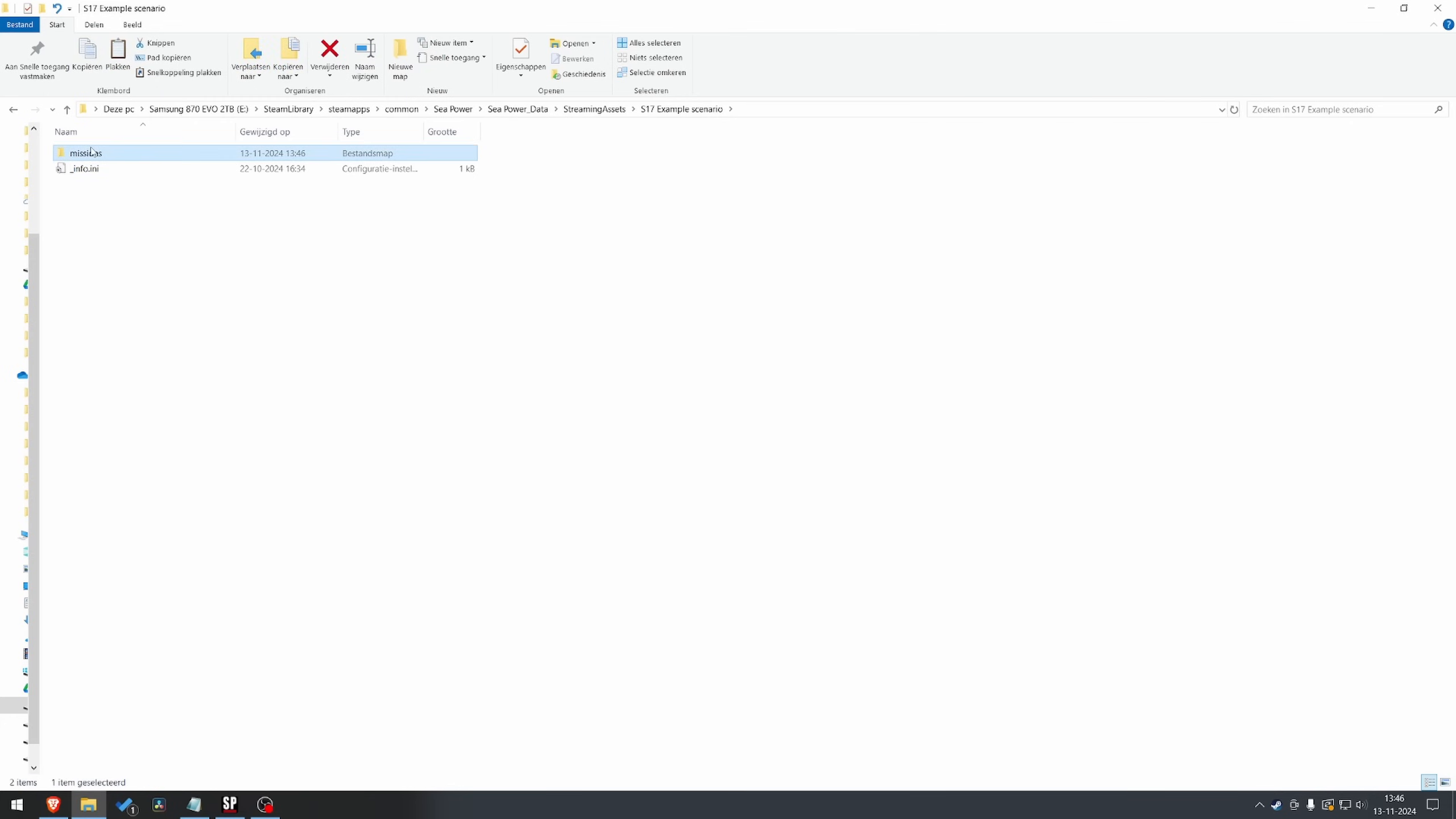
double_click(92, 151)
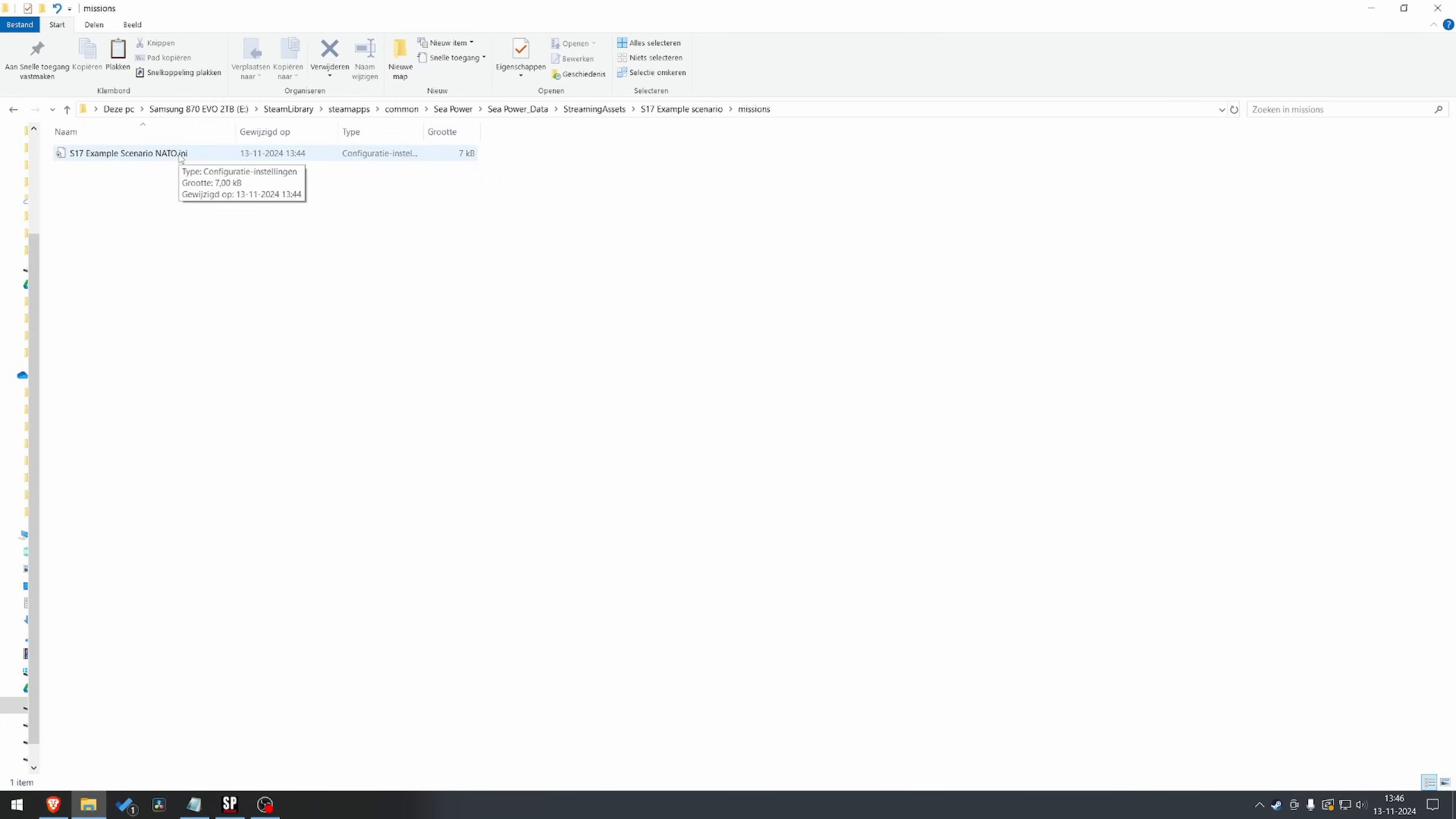
click(13, 109)
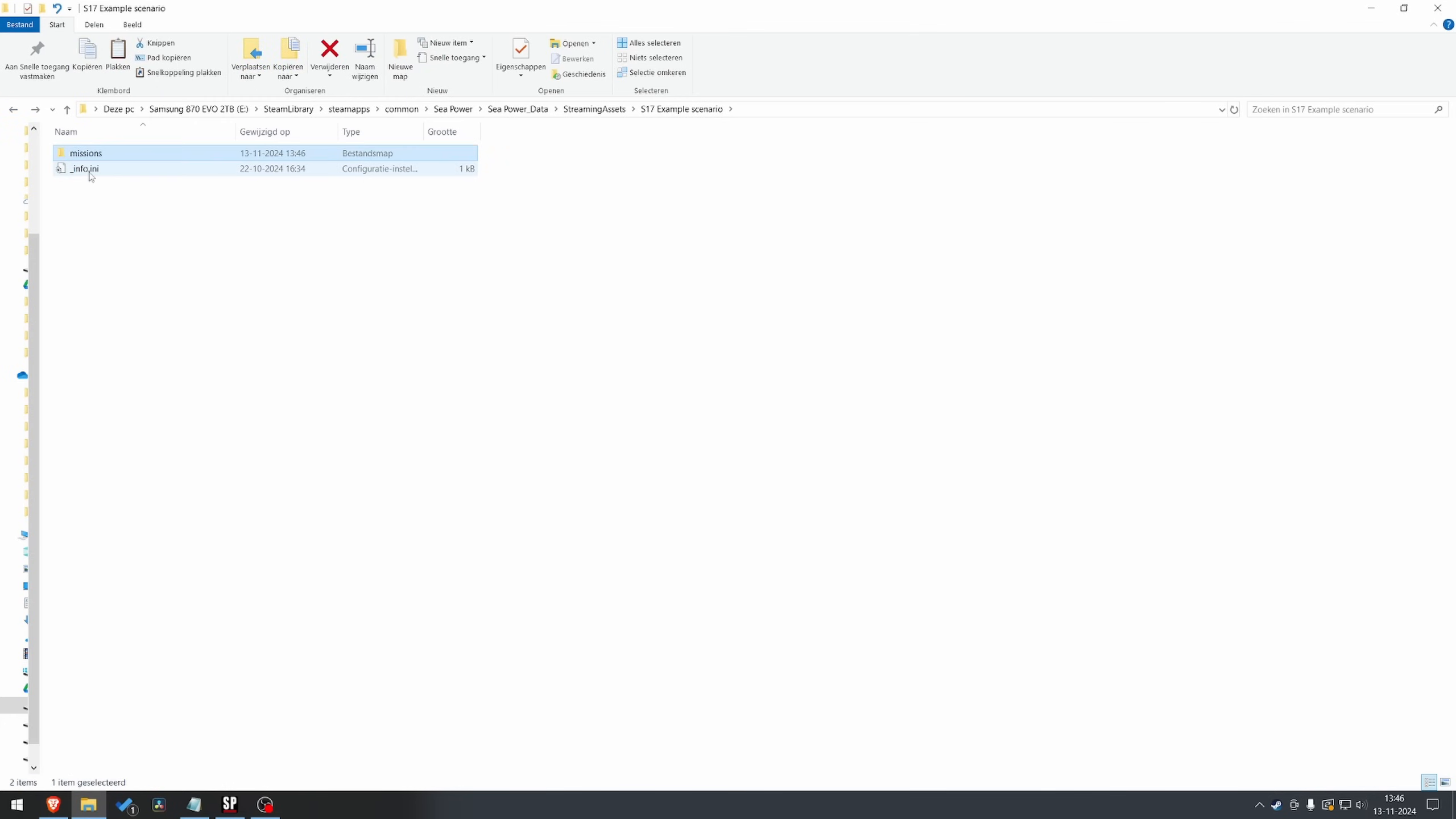
click(89, 170)
double_click(90, 172)
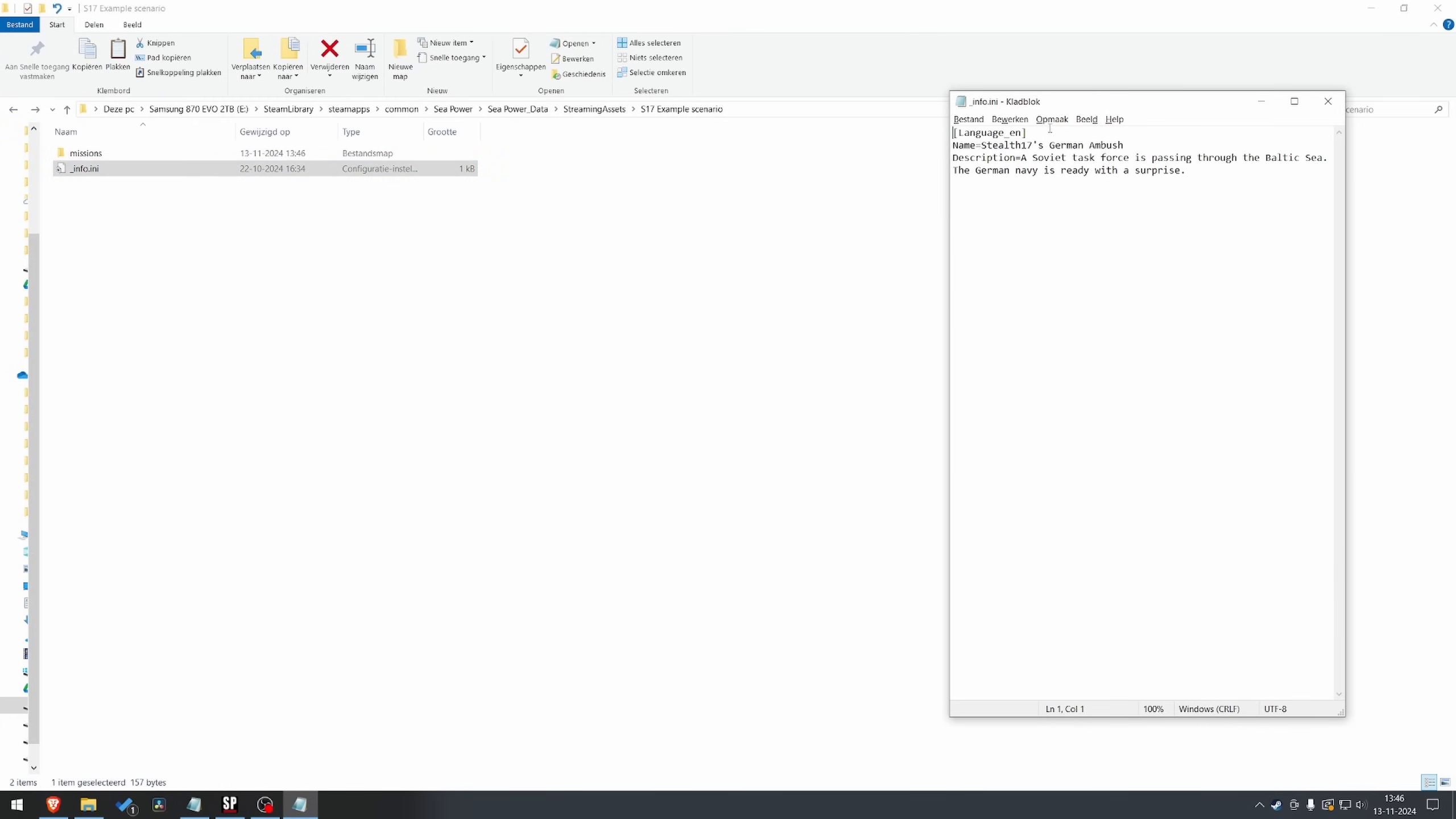
drag(1065, 106, 597, 199)
text(Example scenario)
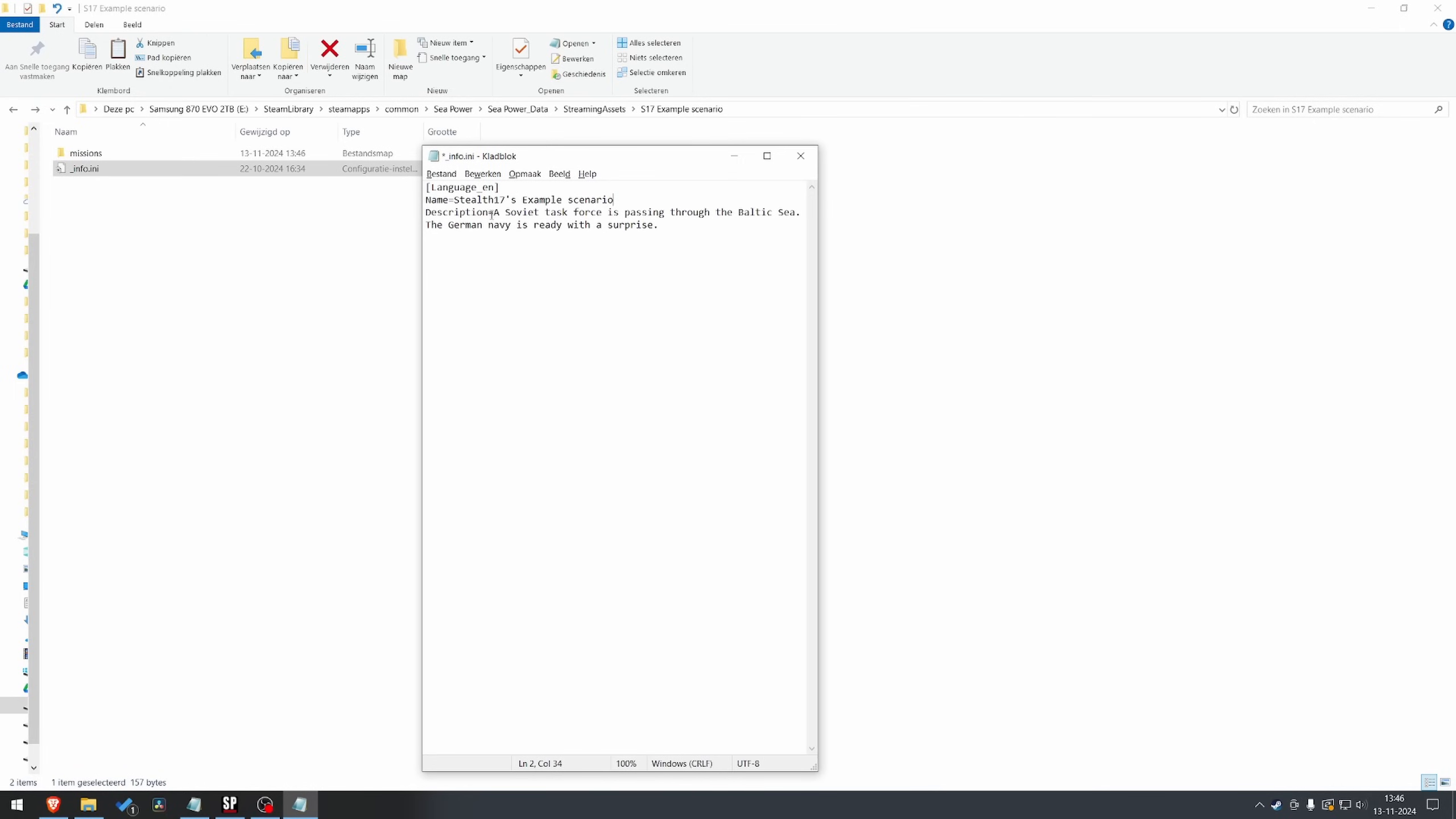
Replace the Description with "This is an example of how to publish to the workshop.", save "_info.ini" and close it
drag(492, 214, 815, 253)
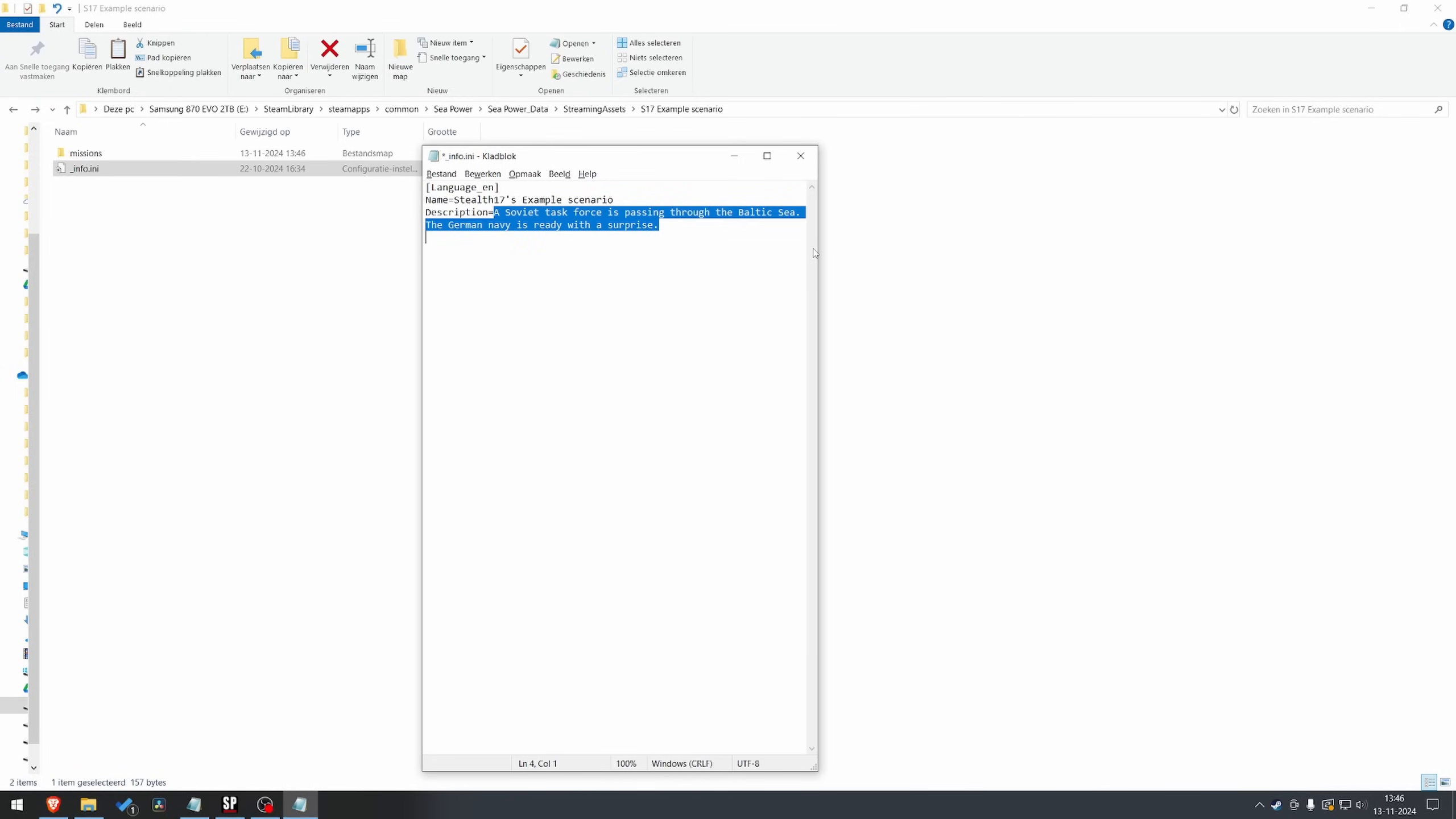
text(This is an exam)
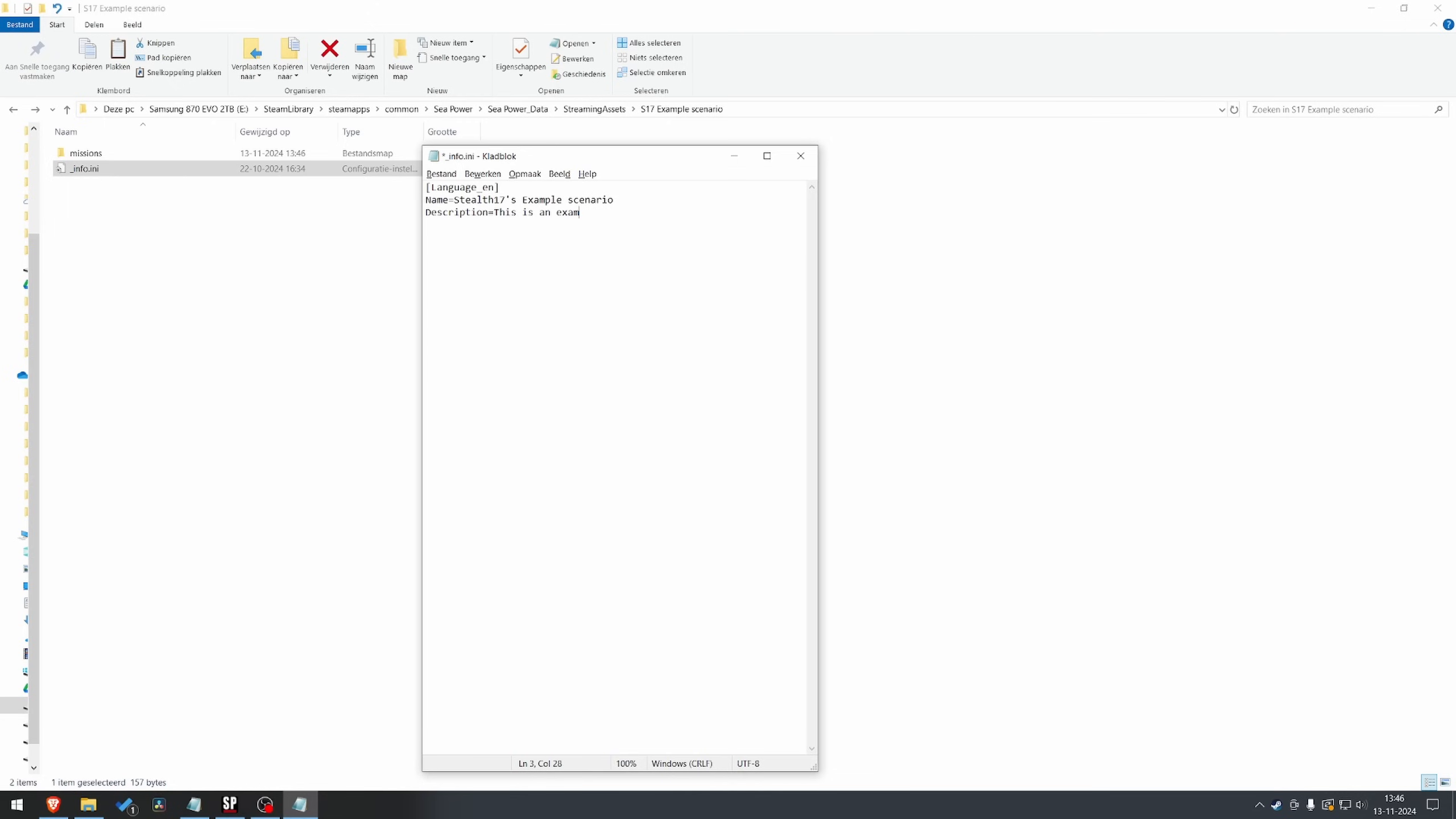
text(ple of how to publish to the workshop.)
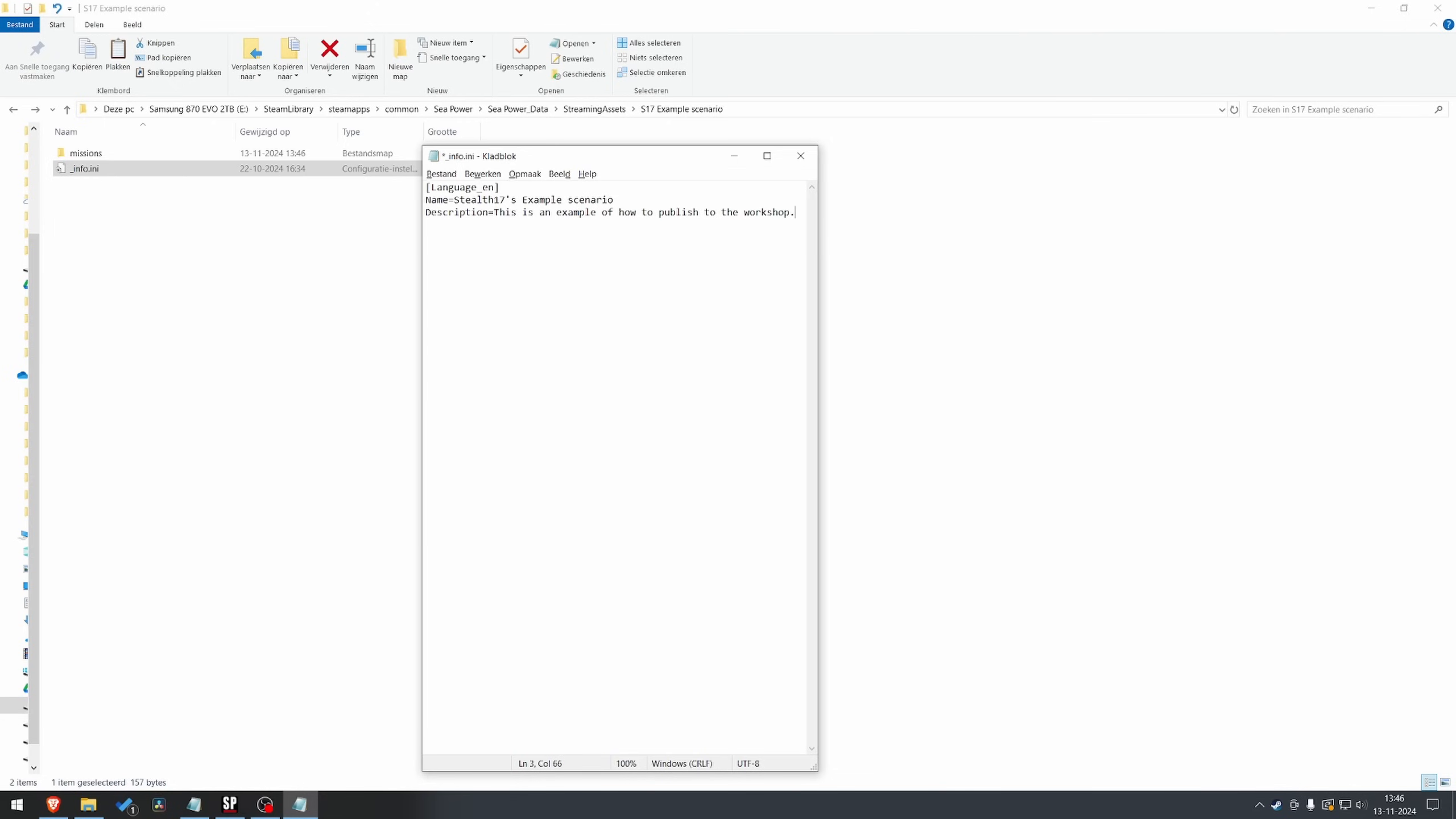
key(ctrl+s)
click(800, 155)
click(441, 310)
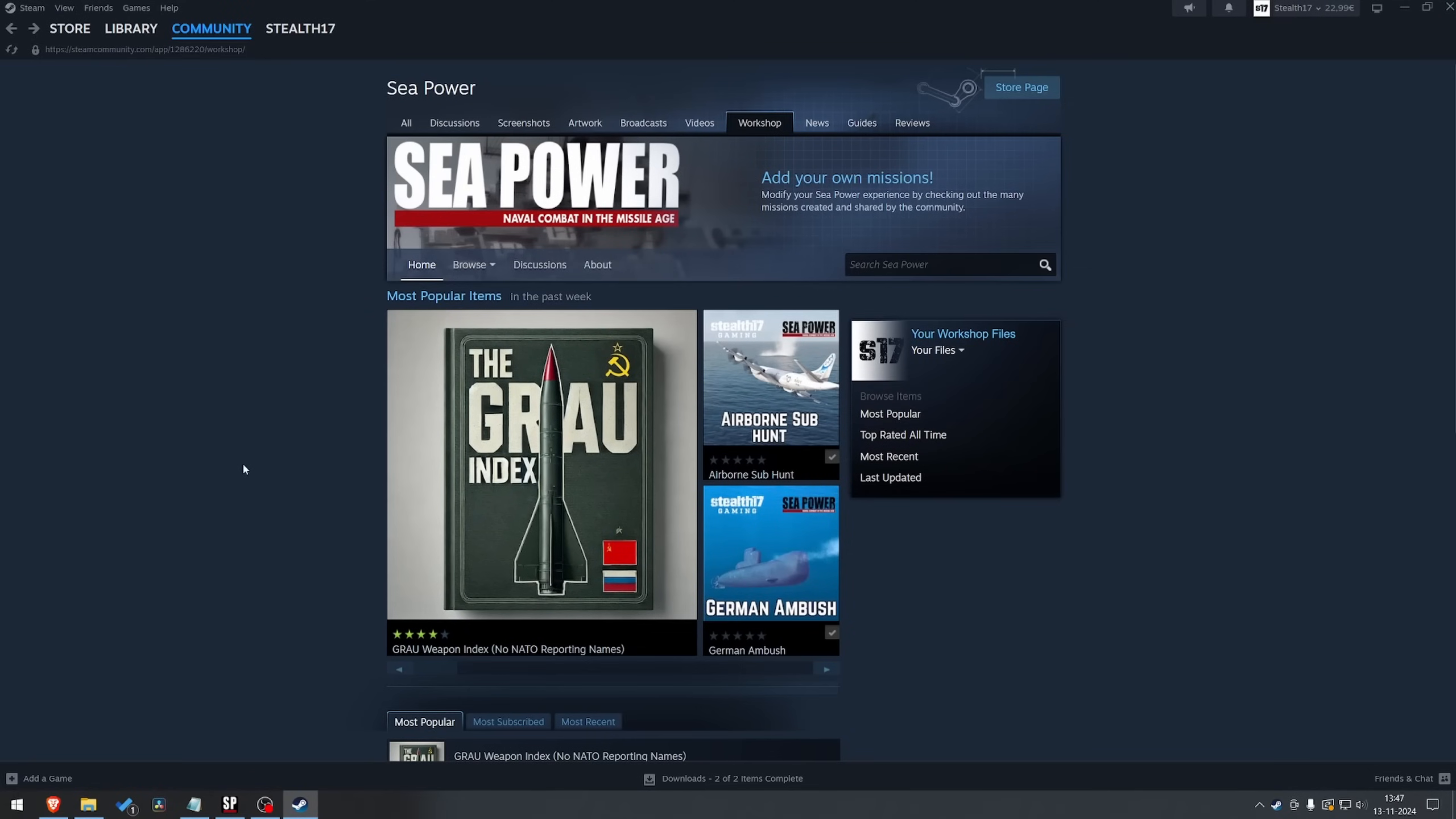
mouse_move(404, 324)
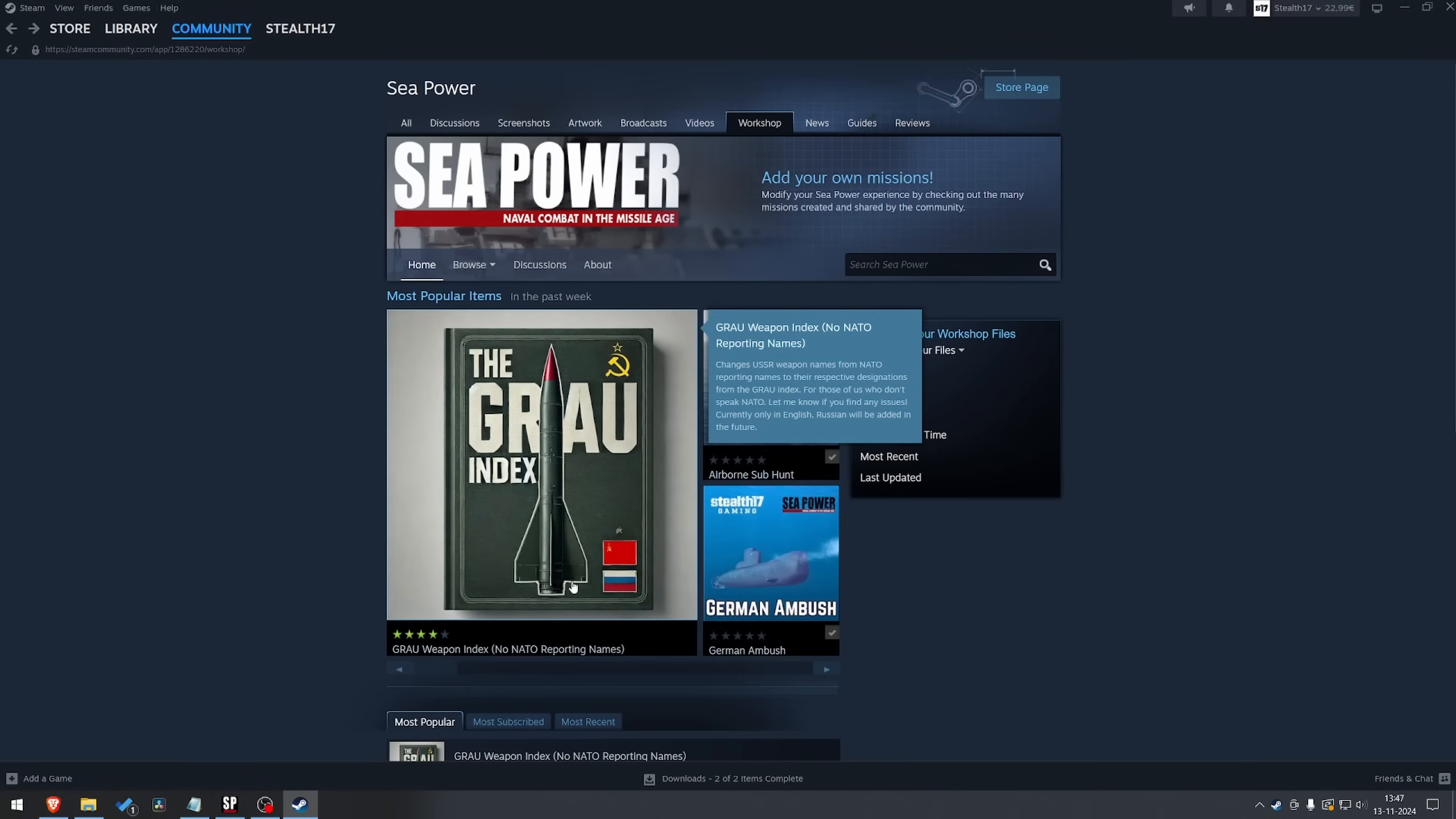
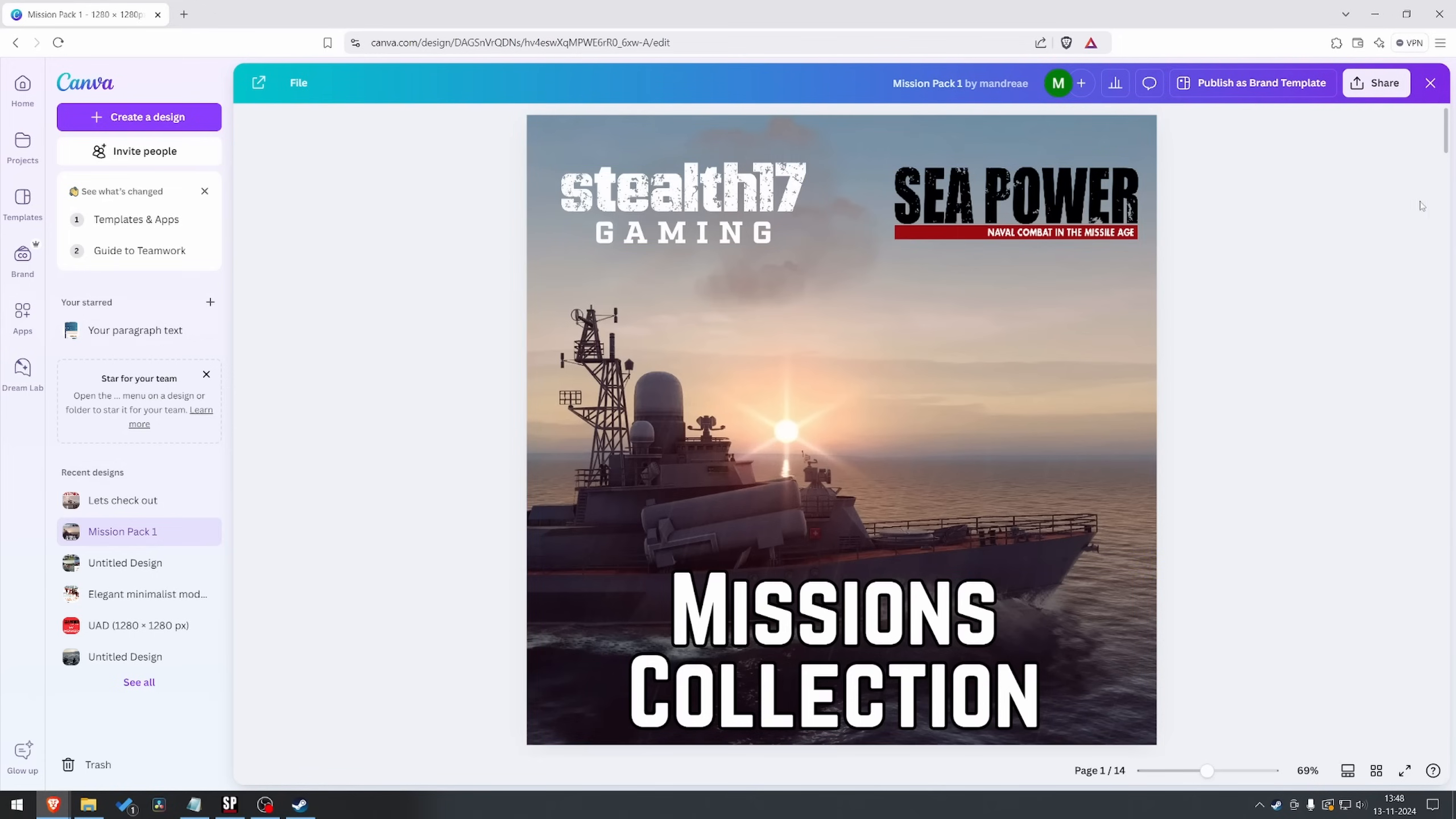
Duplicate the "Silent Dagger" page and replace the copy's title with "EXAMPLE SCENARIO"
drag(1448, 136, 1454, 723)
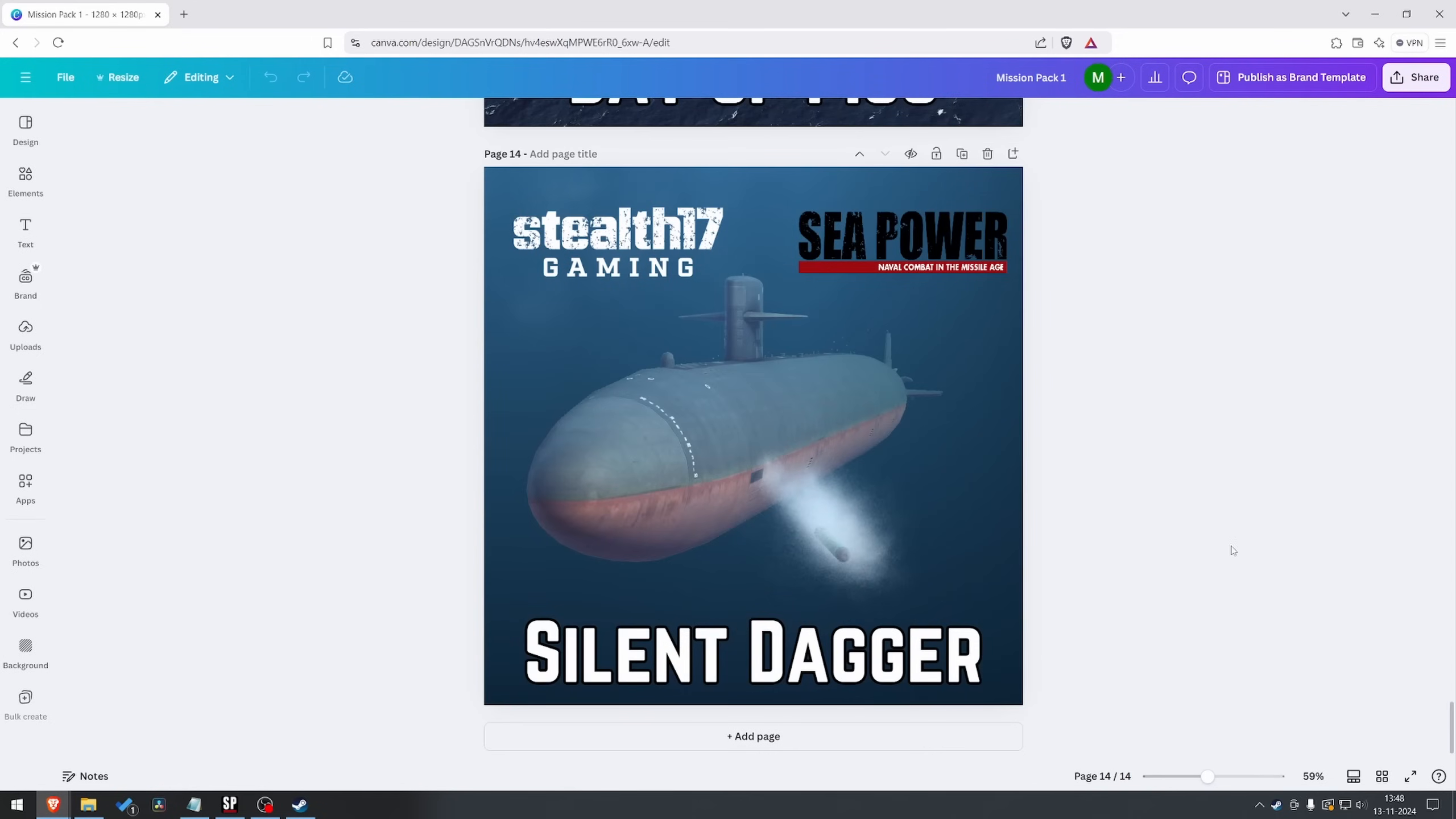
click(962, 154)
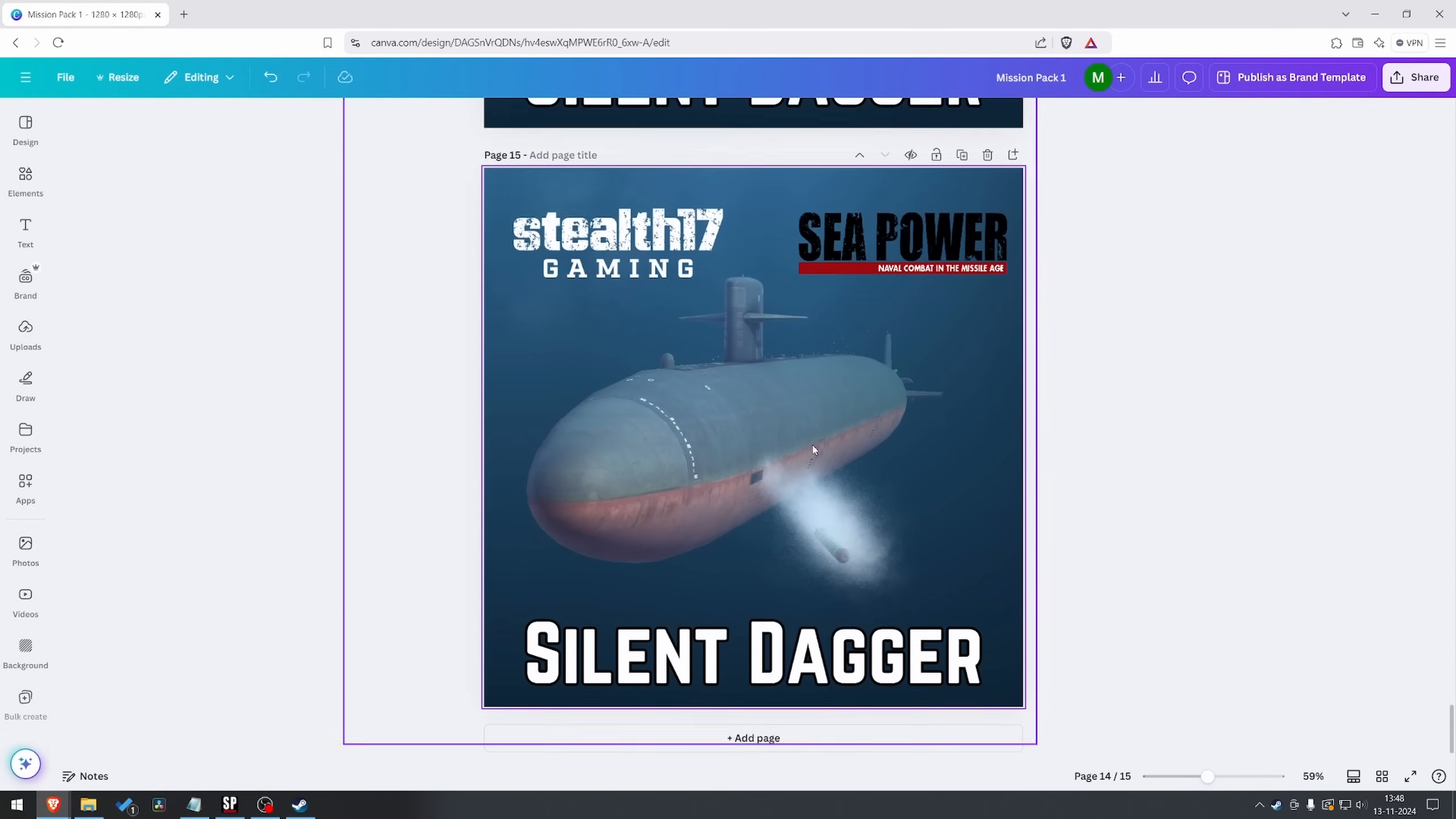
click(790, 656)
click(790, 655)
text(EXAMPLE)
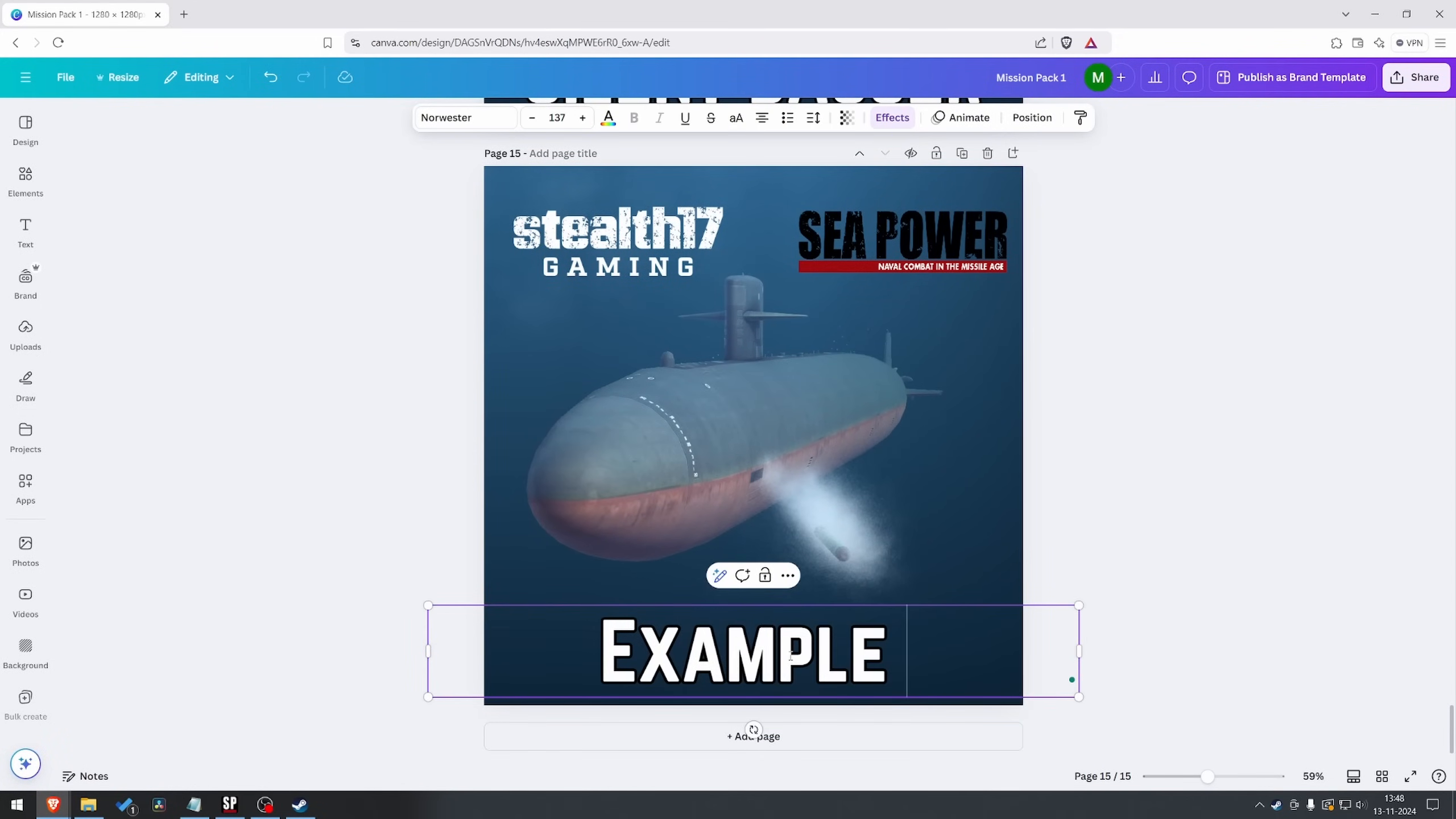
text( SCENARIO)
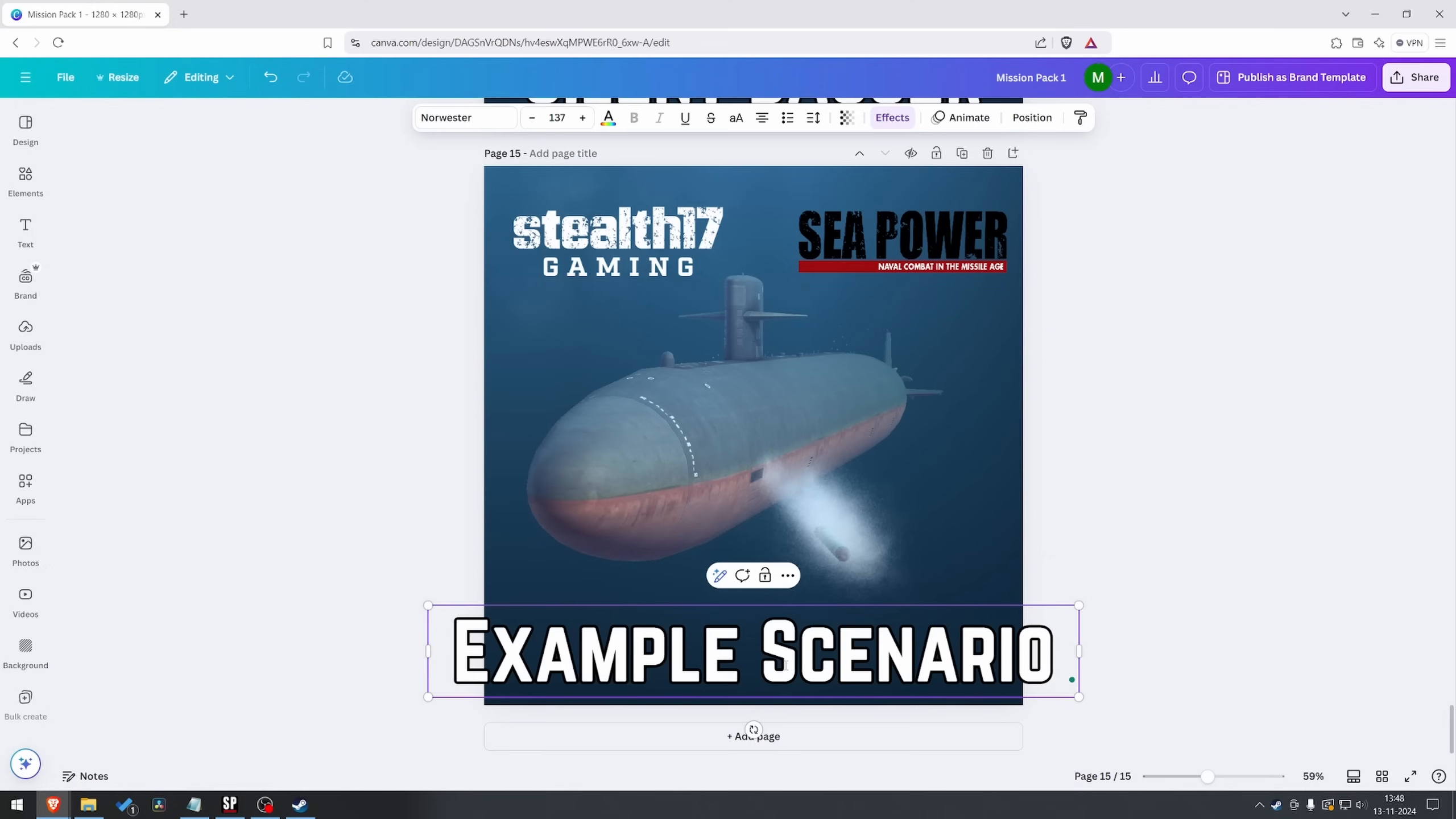
Break the page 15 title into two lines, "Example" above "Scenario", and move it up so it fits inside the page
click(761, 668)
key(Return)
click(1108, 651)
drag(935, 623, 930, 598)
click(1141, 462)
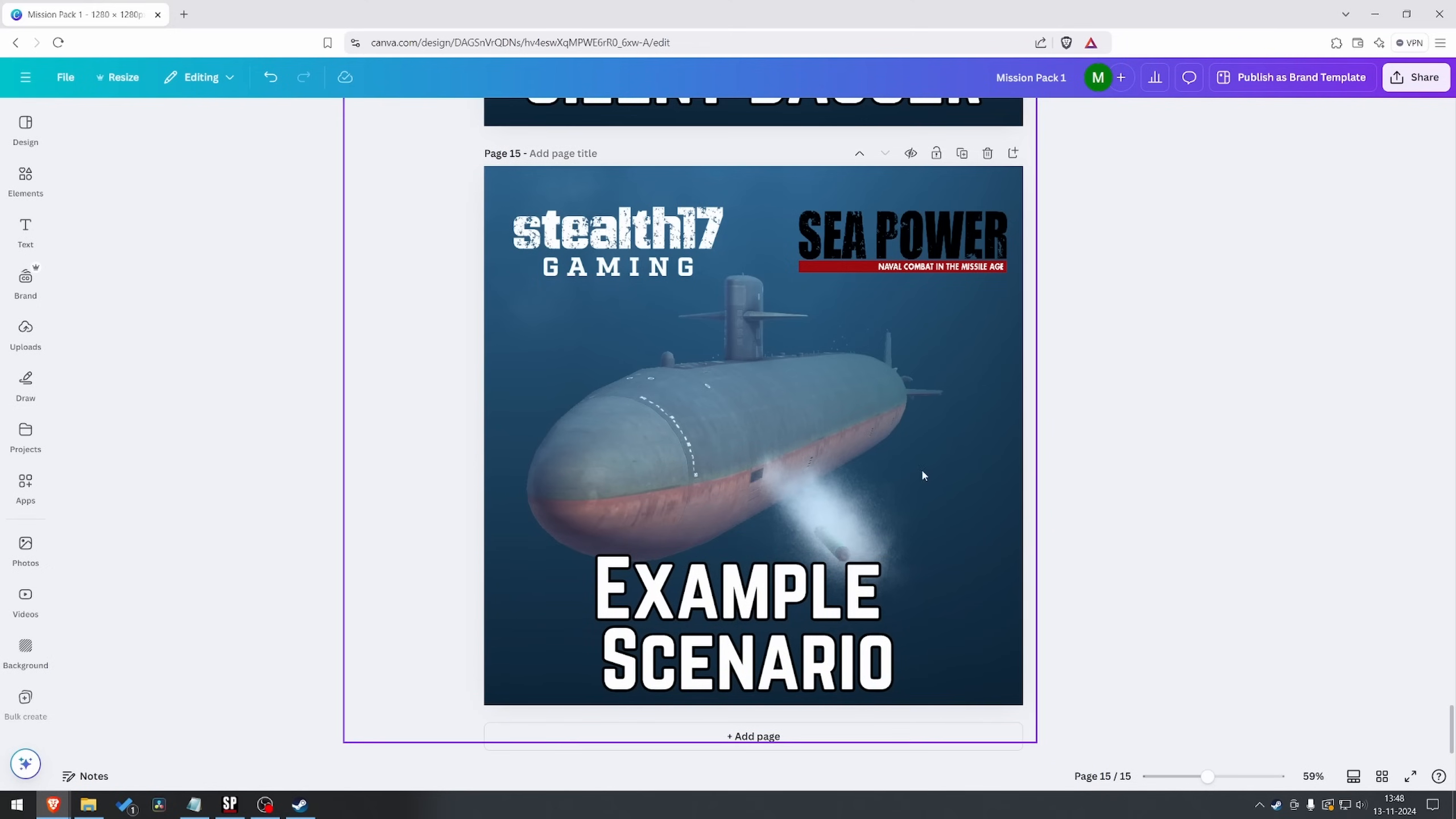
Replace page 15's submarine background with the uploaded image of the grey warship flying a red flag at its bow
click(26, 329)
scroll(301, 398, down, 3)
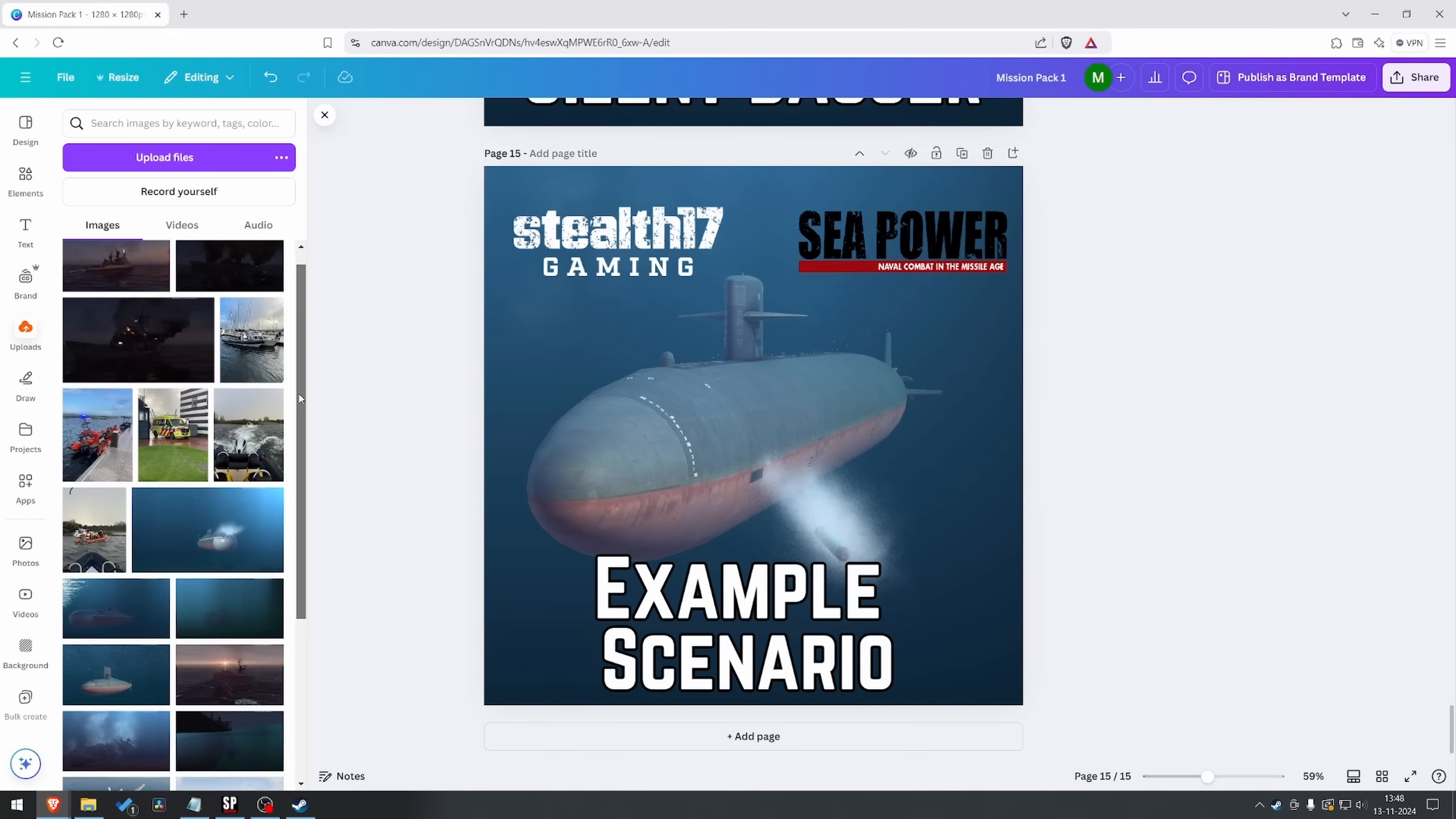
scroll(301, 398, down, 4)
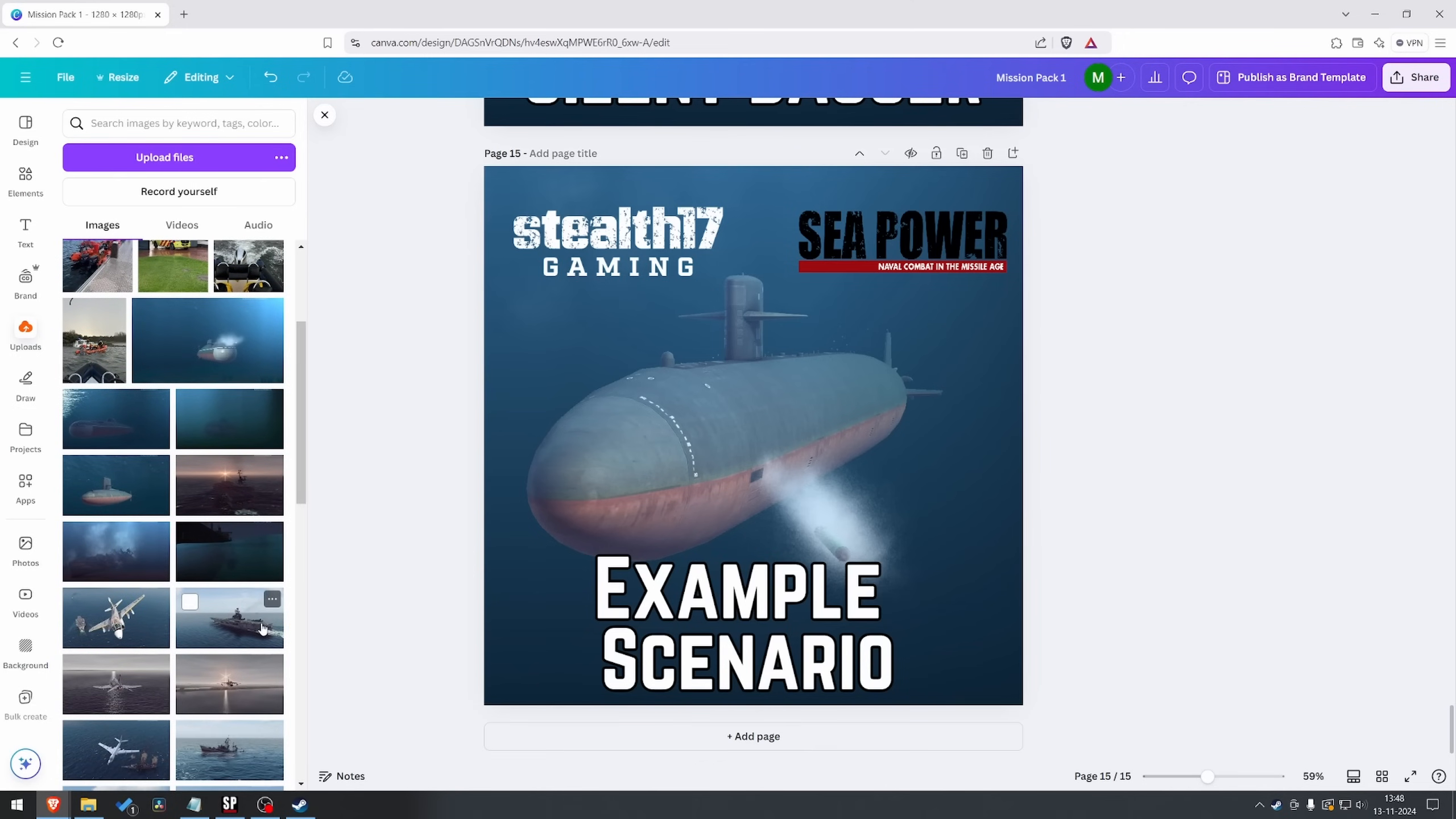
scroll(263, 629, down, 1)
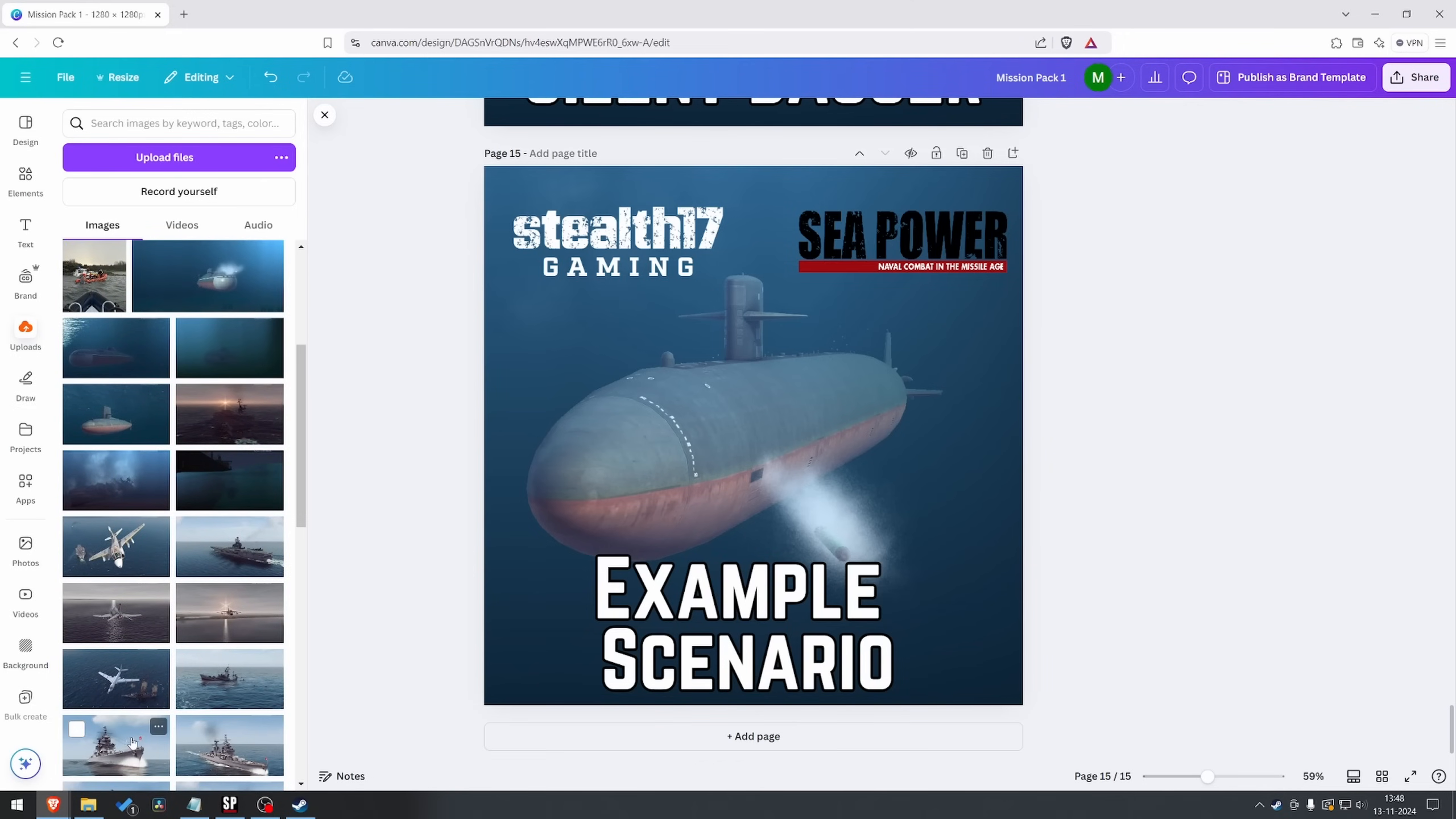
drag(132, 742, 493, 517)
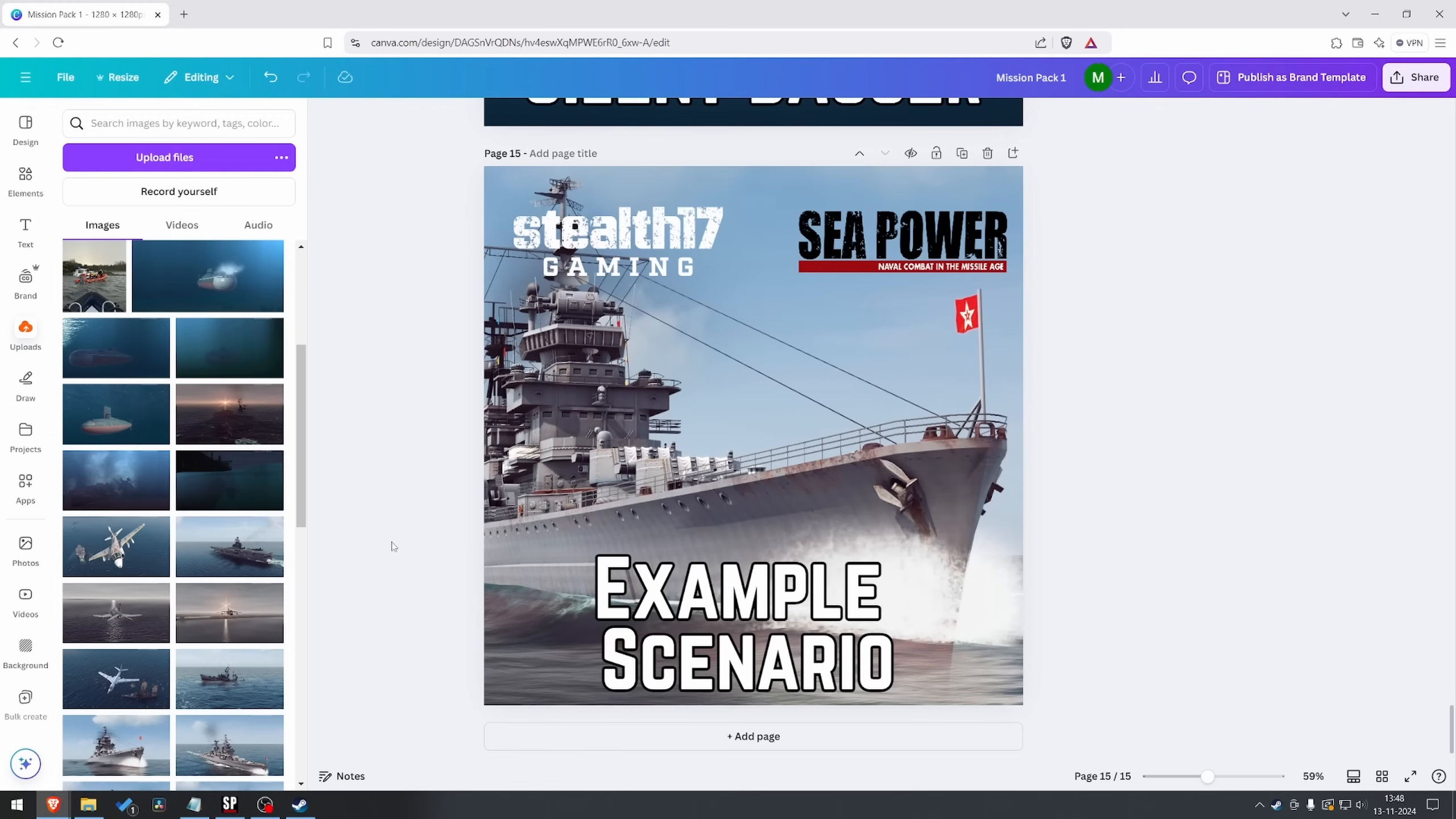
Scale down page 15's warship background from its upper-left corner so more of the ship fits within the page
click(434, 529)
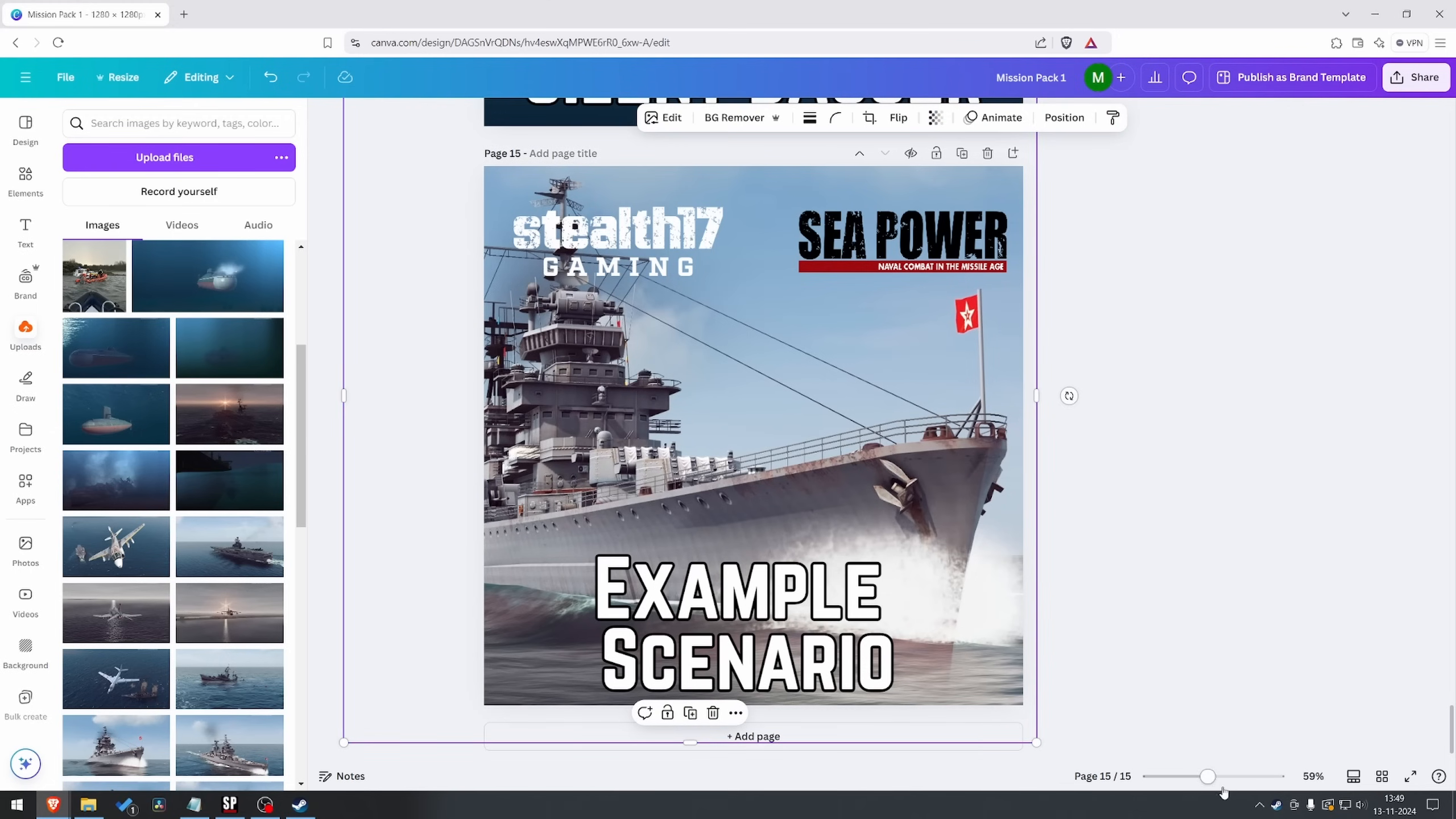
drag(1204, 776, 1200, 782)
scroll(361, 393, up, 4)
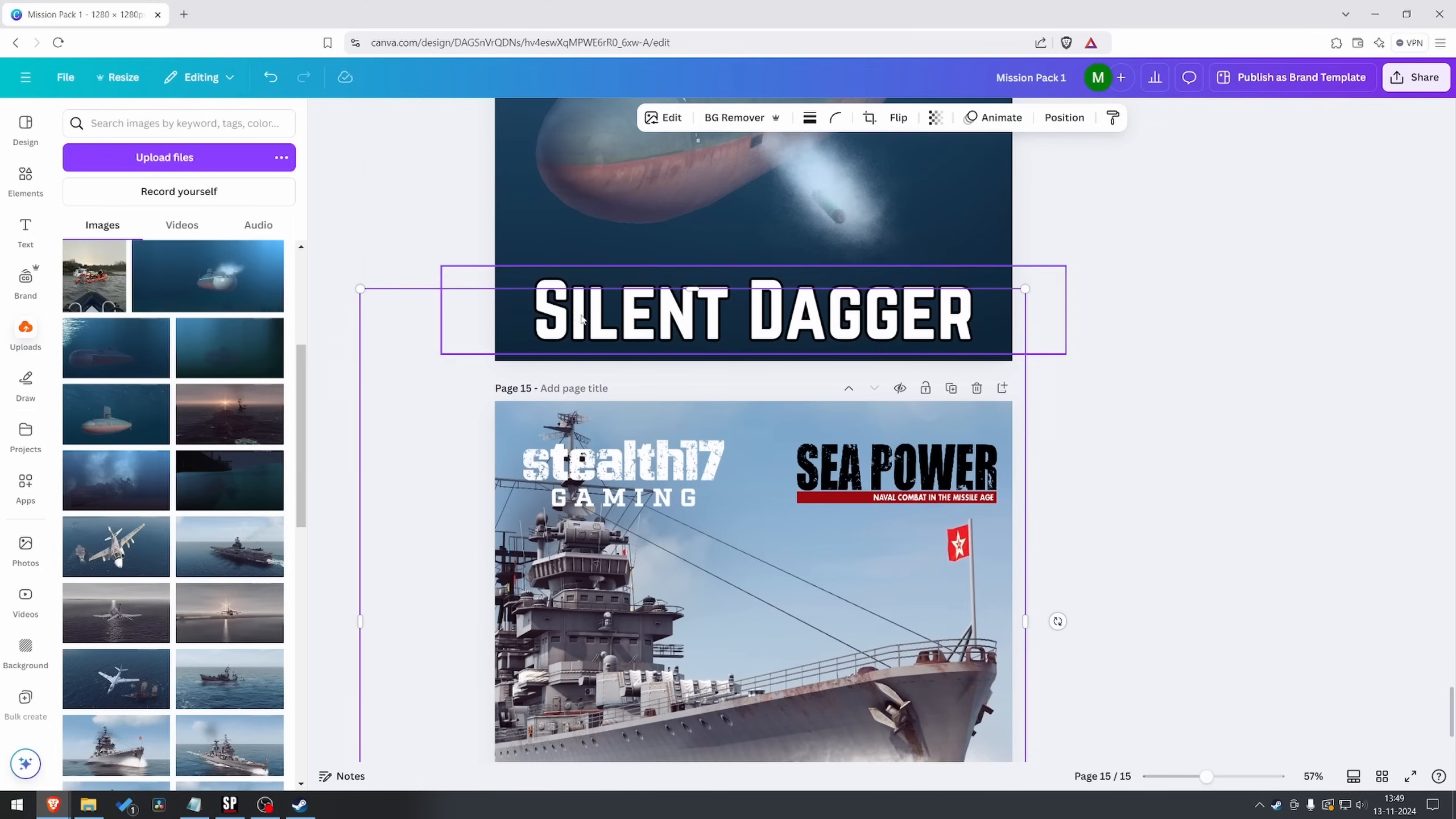
drag(360, 287, 472, 402)
click(373, 317)
scroll(1069, 493, down, 4)
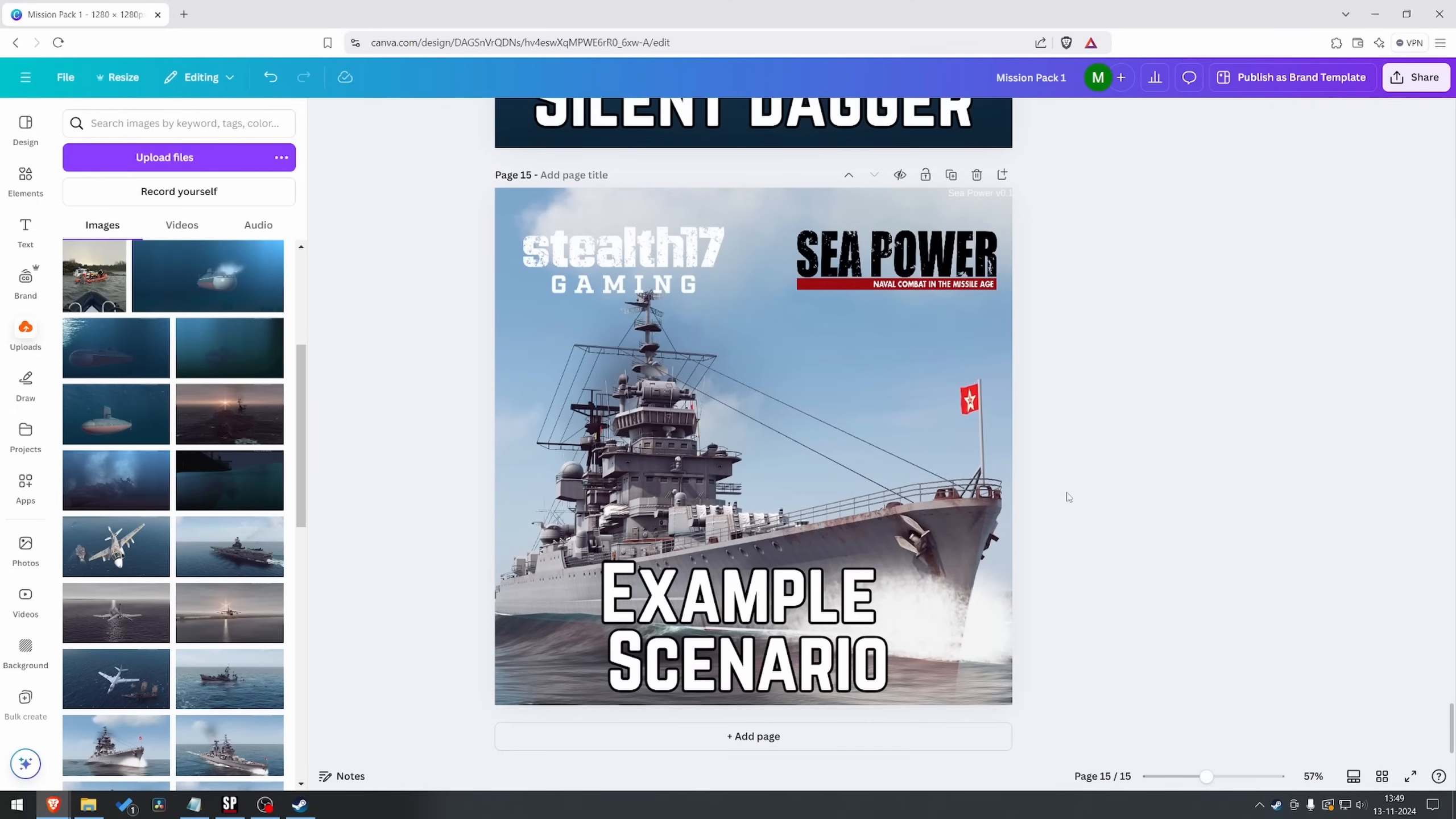
Download only page 15 as a JPG named "Example scenario.jpg" into the missions folder, and check the "S17 Example scenario" package contents
click(1416, 77)
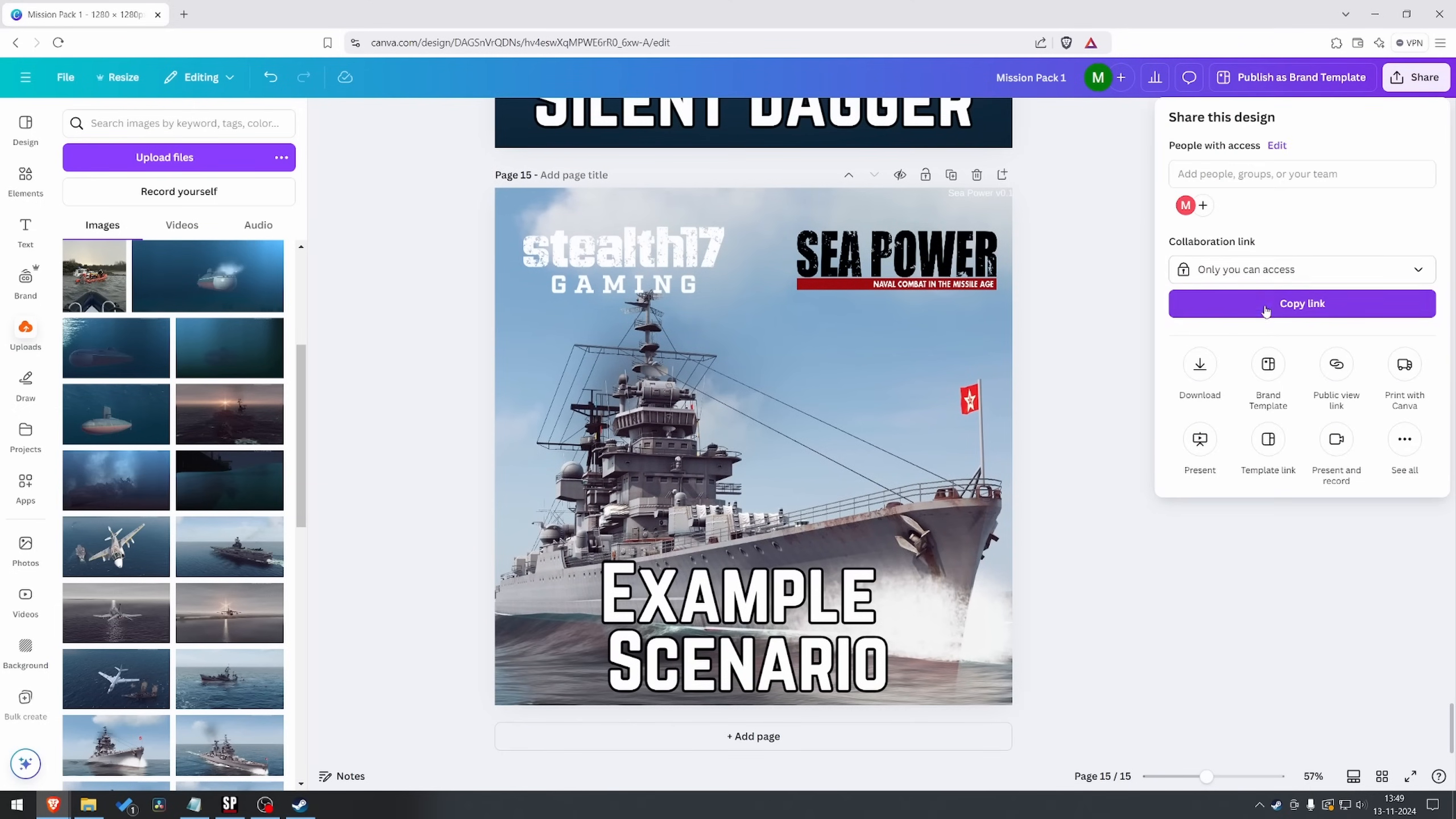
click(1207, 367)
click(1253, 183)
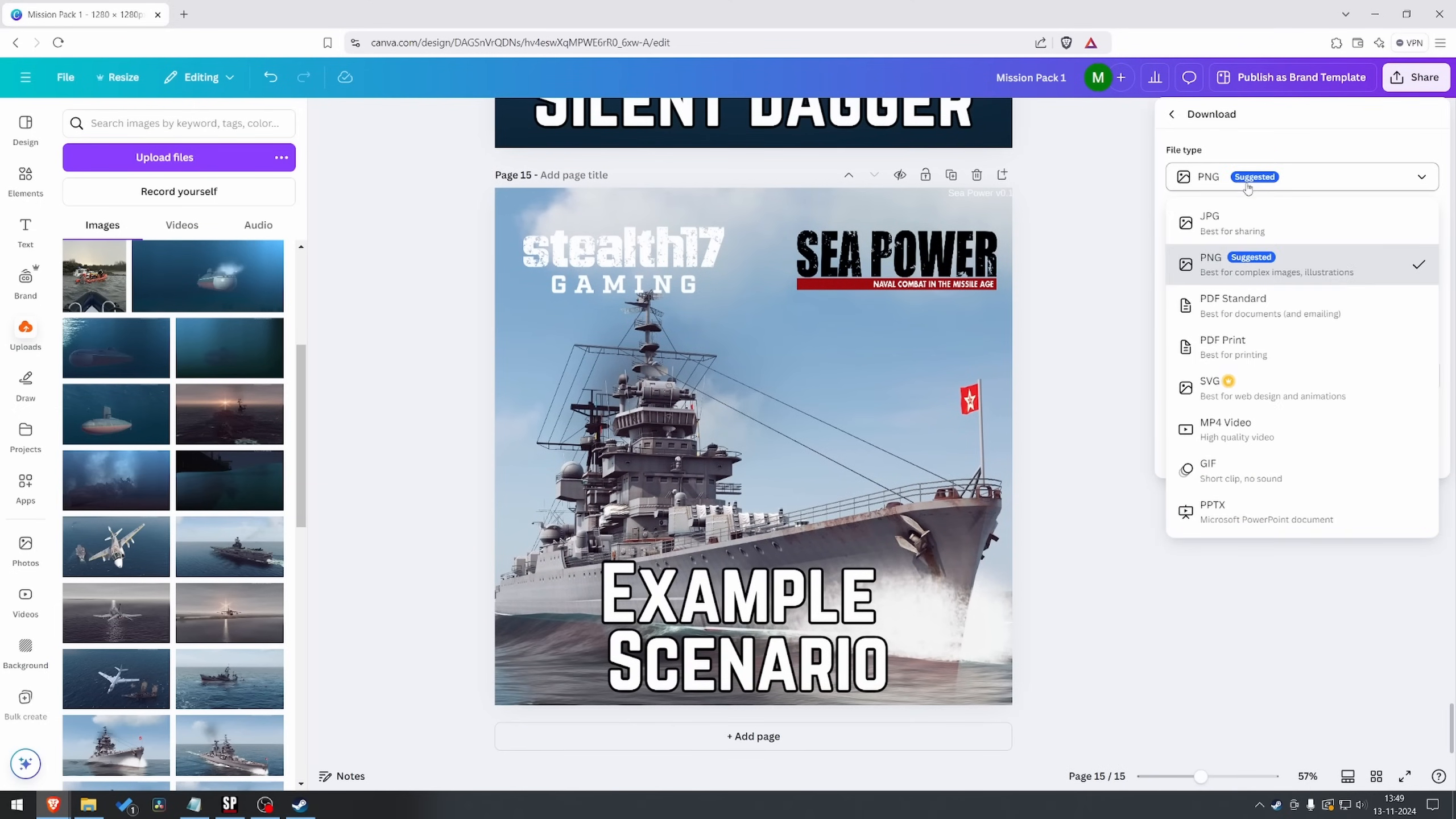
click(1235, 234)
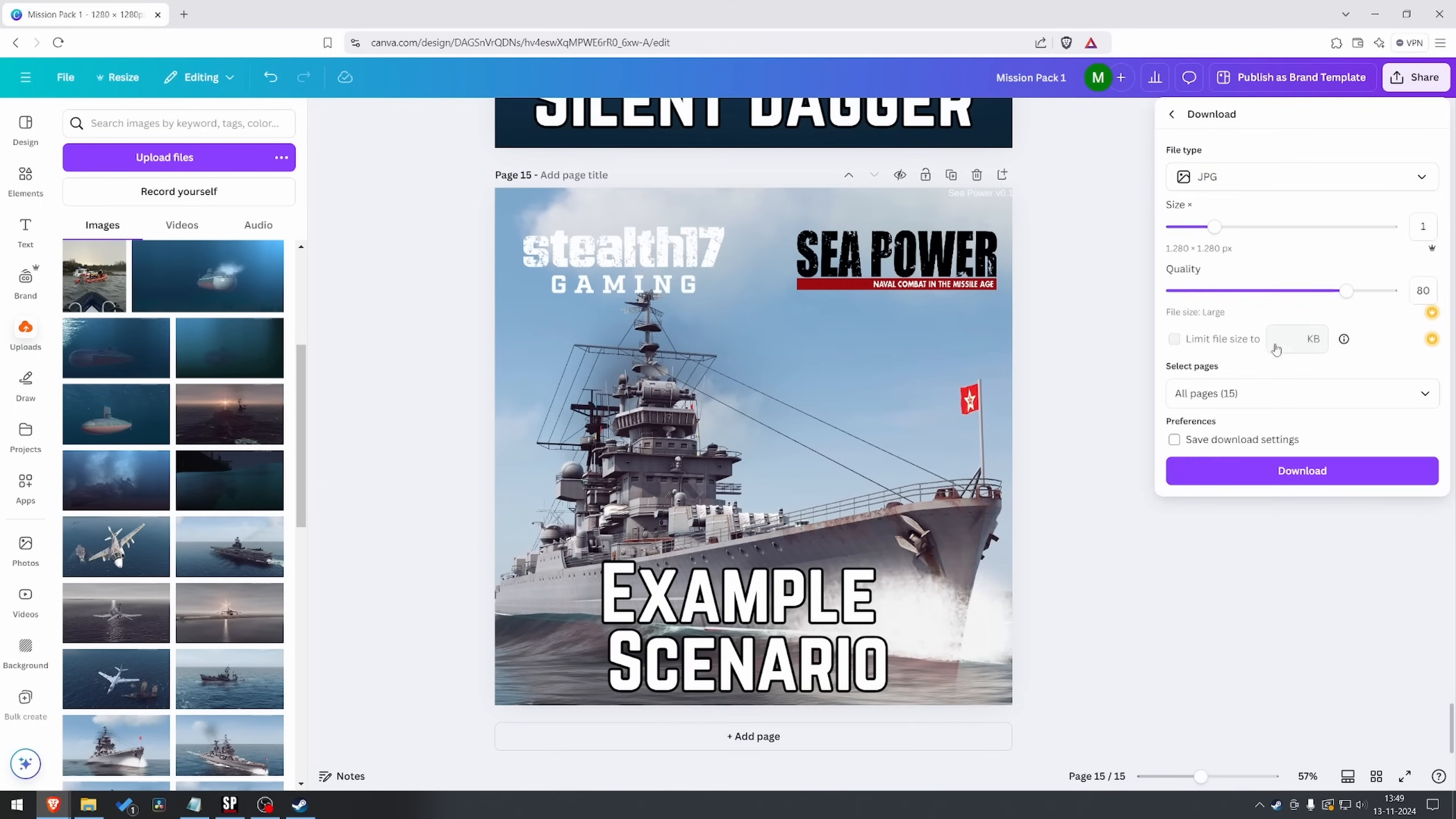
click(1264, 399)
click(1263, 434)
click(1302, 616)
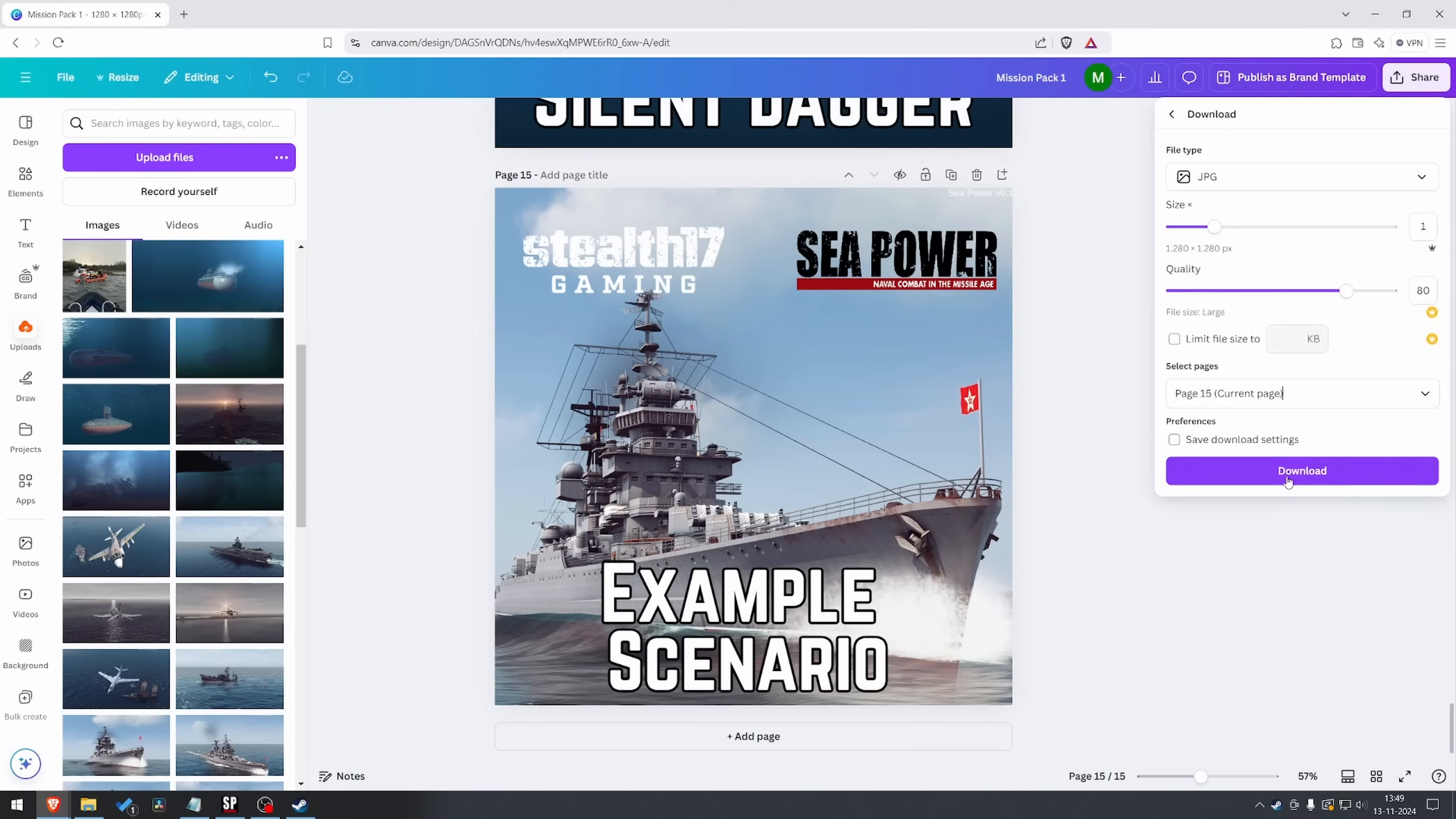
click(1301, 469)
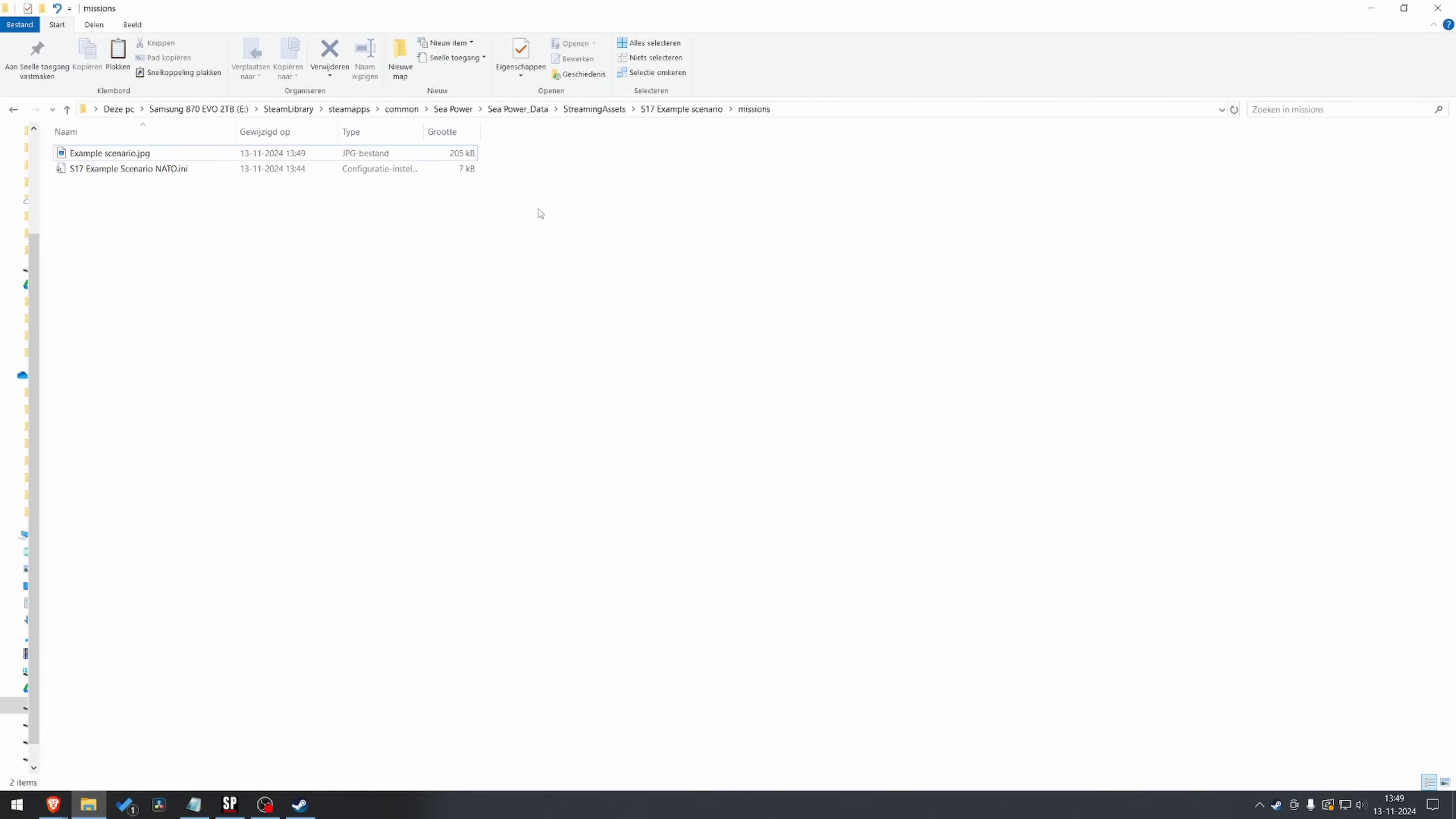
click(665, 117)
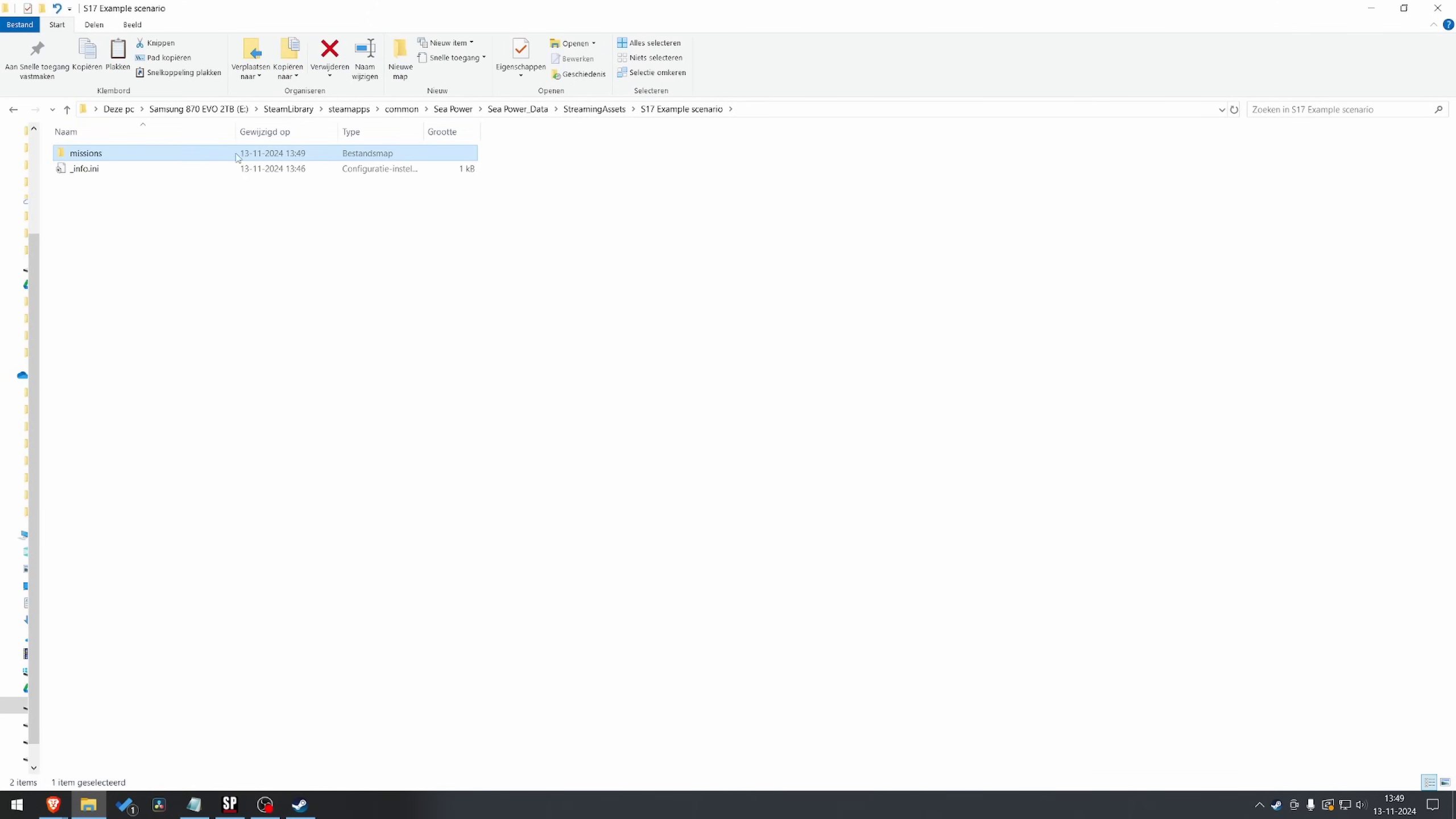
double_click(92, 154)
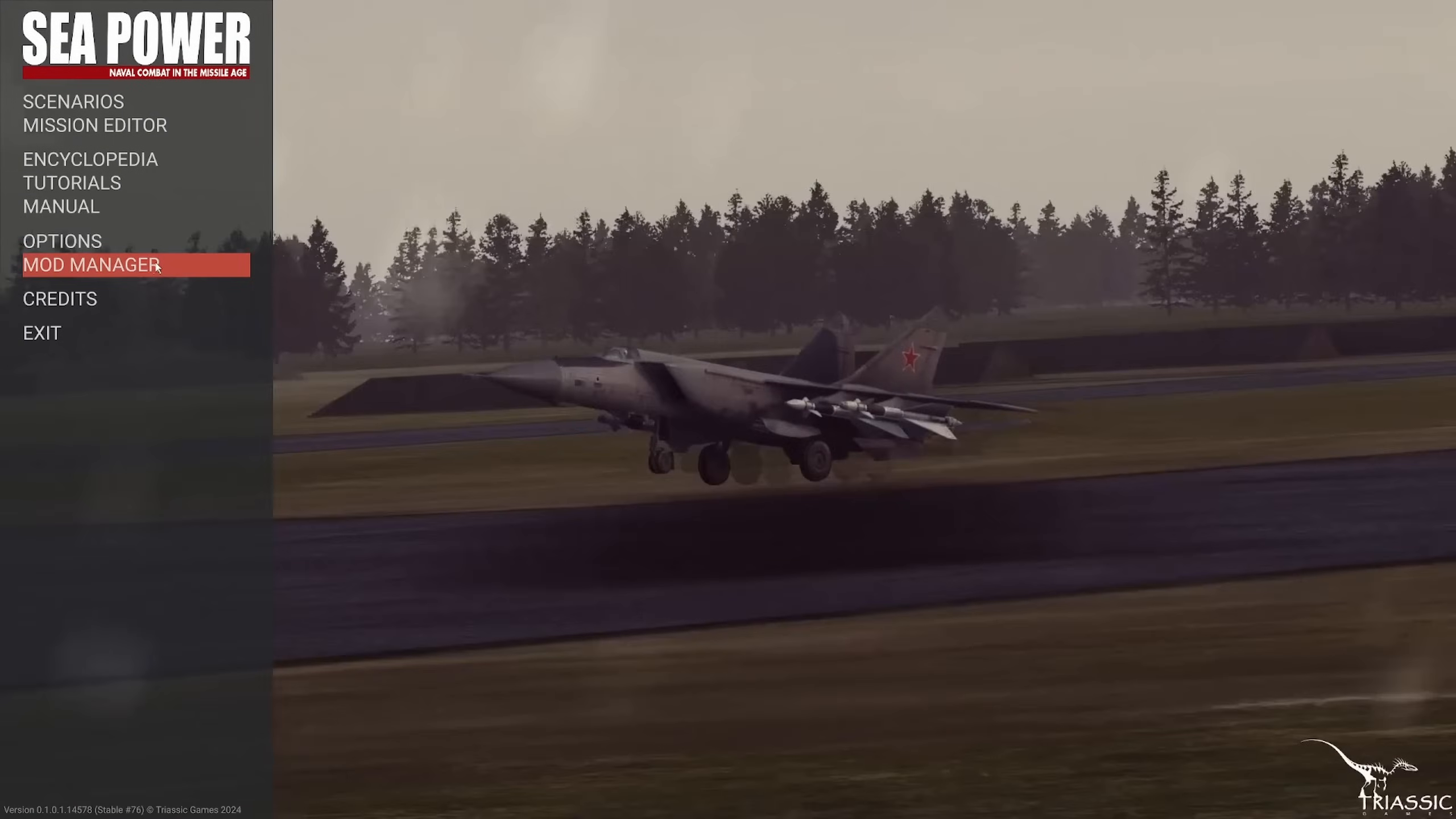
In Sea Power's Mod Manager, start creating a mod and choose "S17 Example scenario" as its folder
click(155, 263)
click(288, 758)
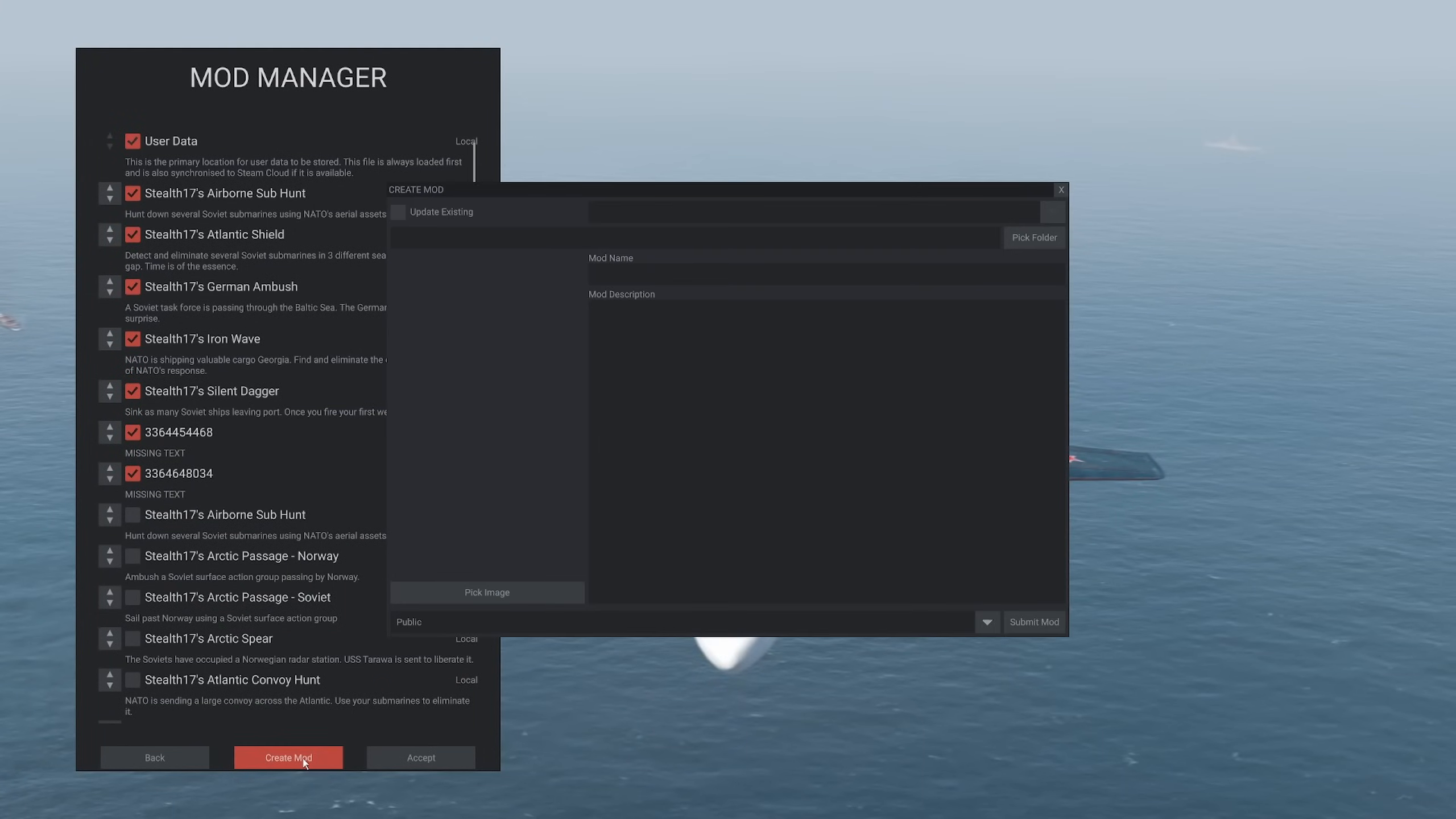
click(1033, 239)
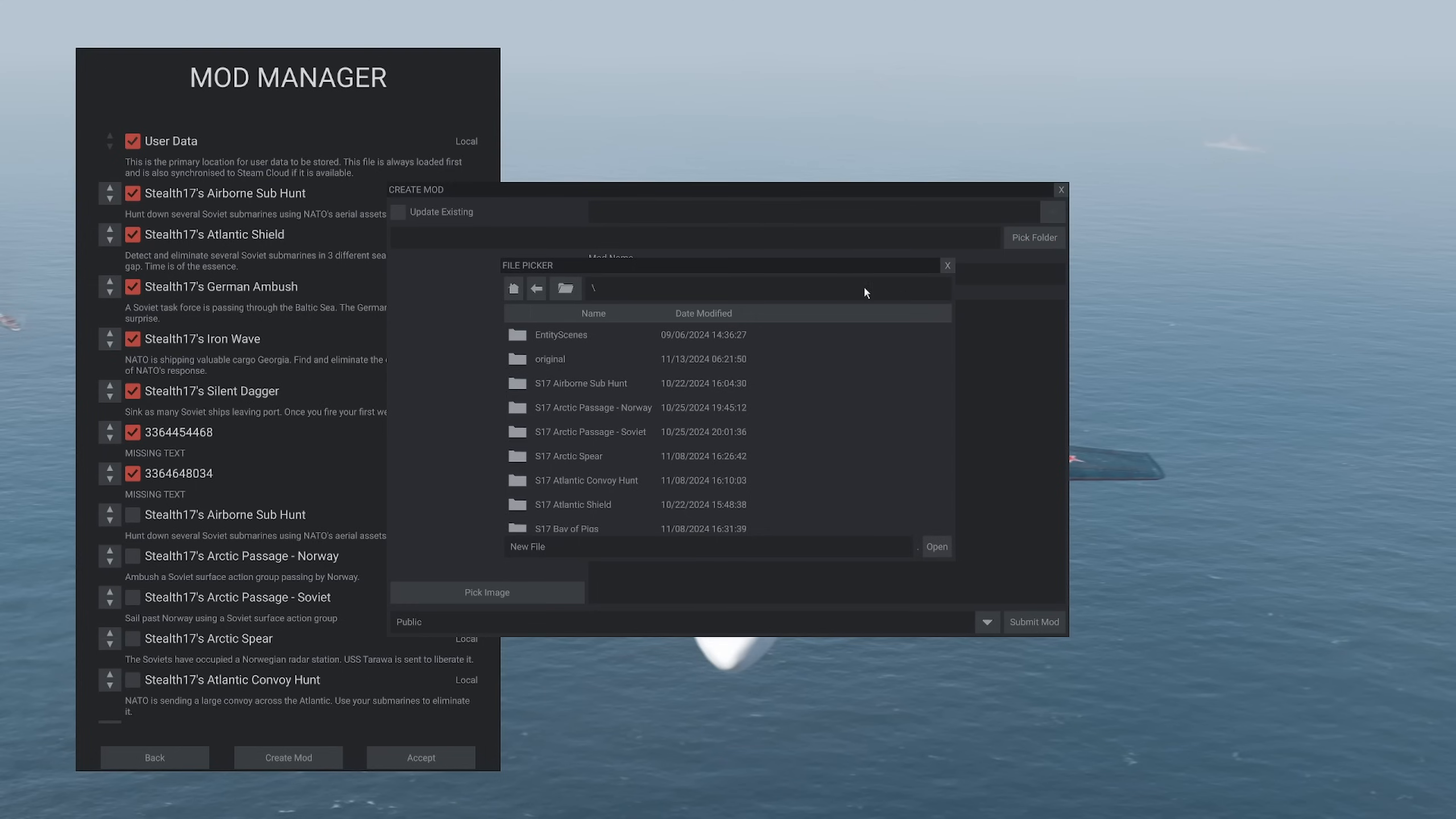
scroll(653, 472, down, 3)
double_click(555, 519)
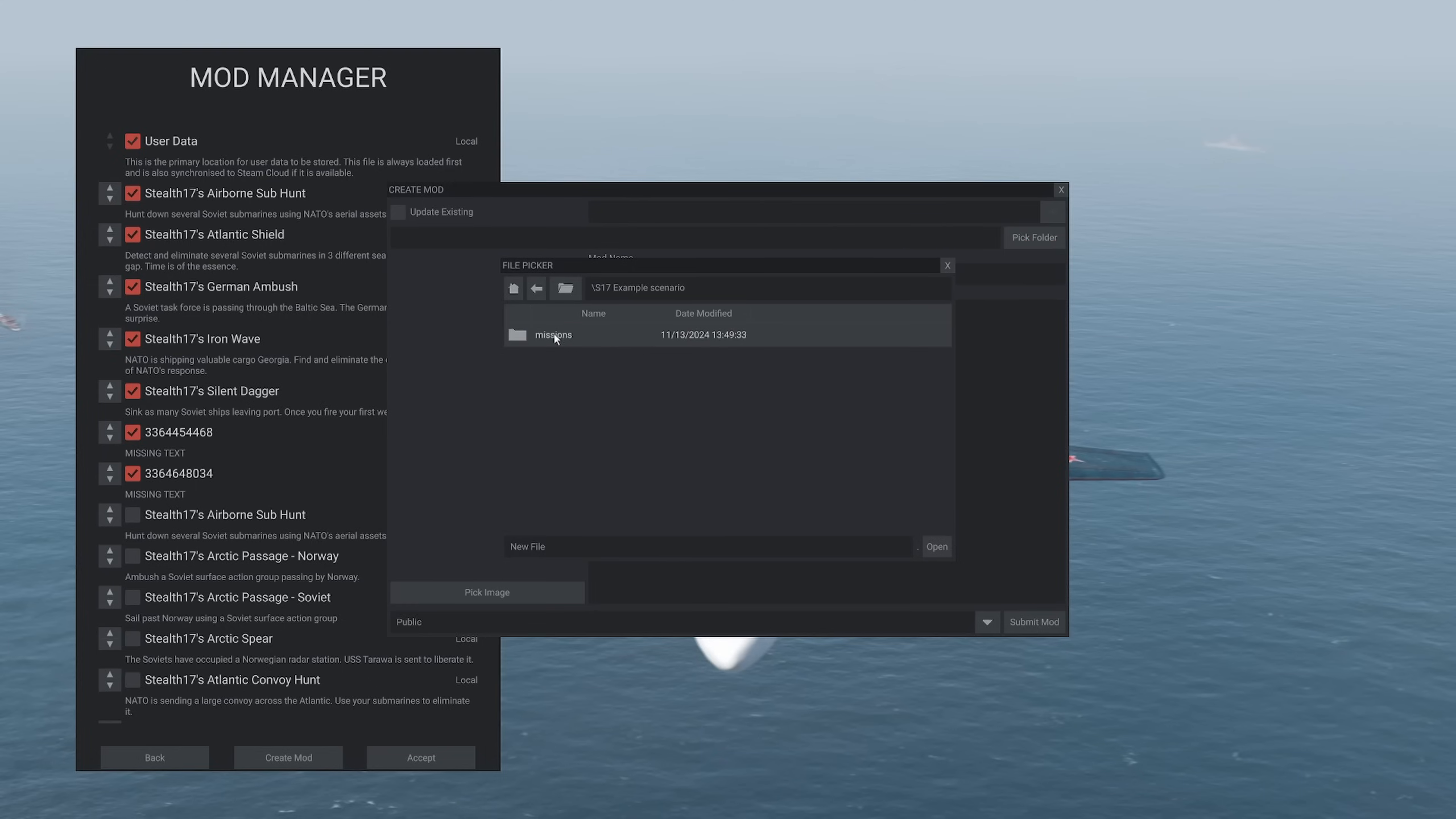
click(937, 547)
Set the mod's image to "Example scenario.jpg" from the missions folder inside "S17 Example scenario"
click(487, 588)
scroll(573, 456, down, 2)
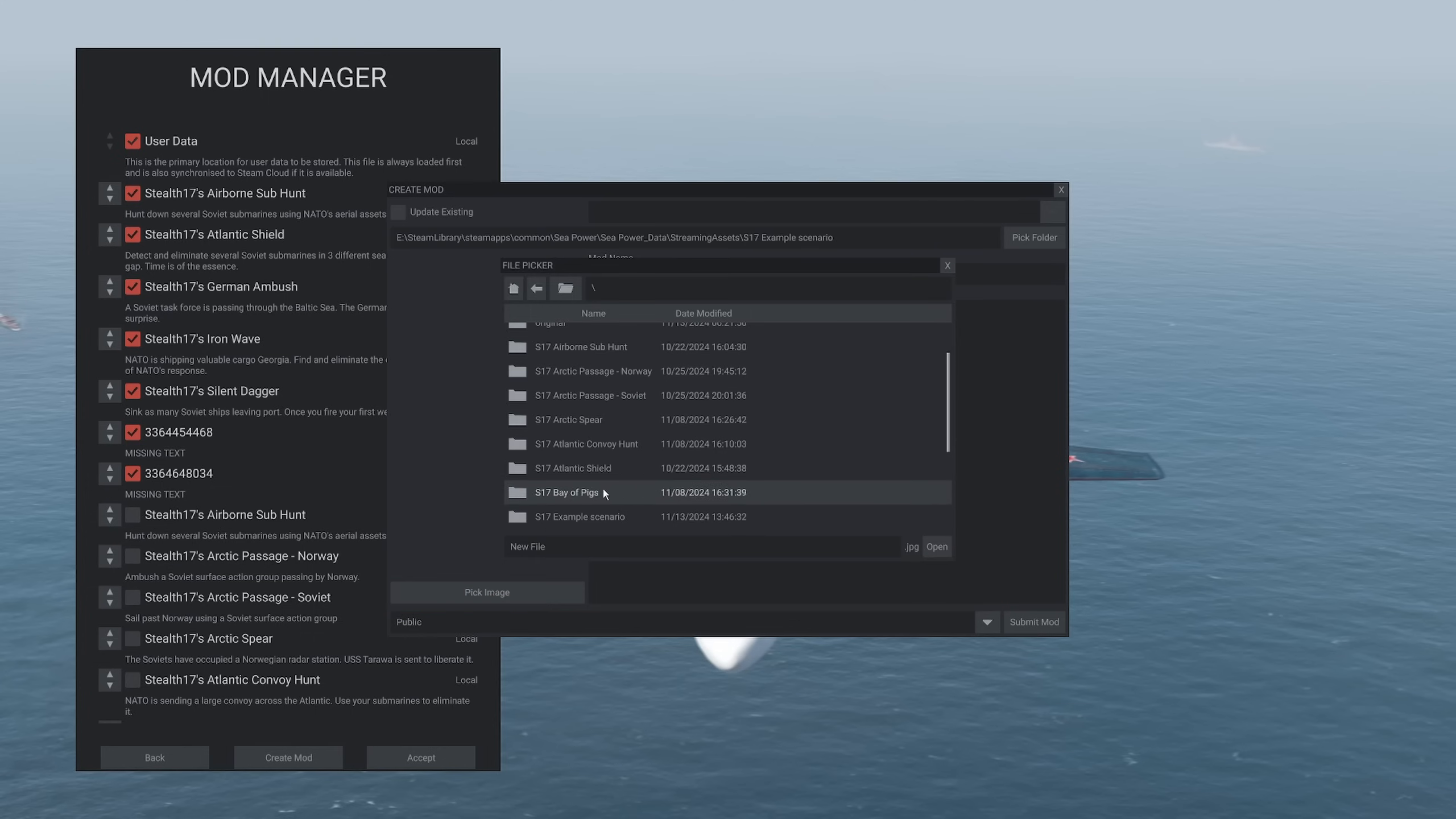
double_click(579, 517)
double_click(557, 339)
click(552, 336)
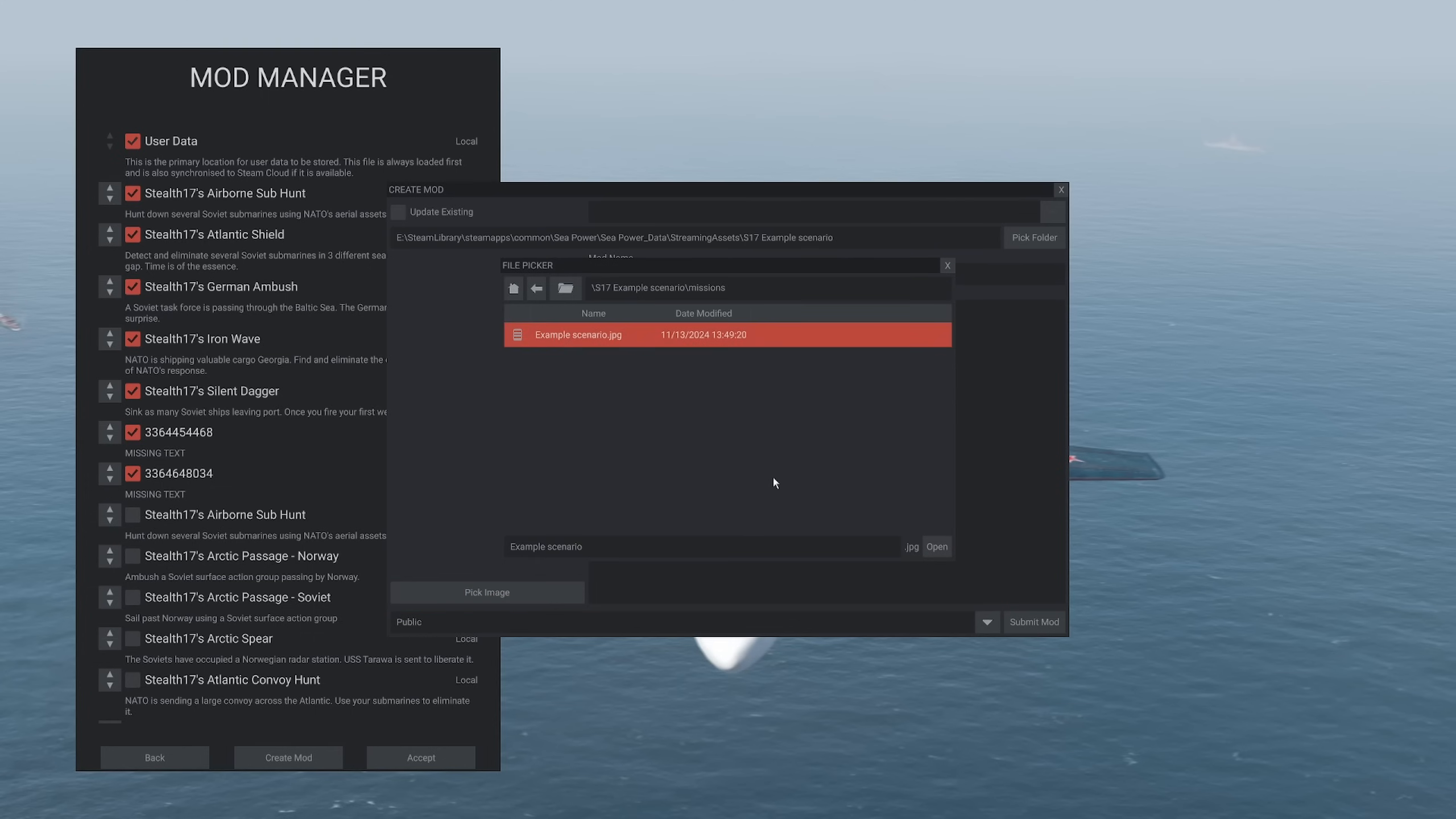
click(937, 547)
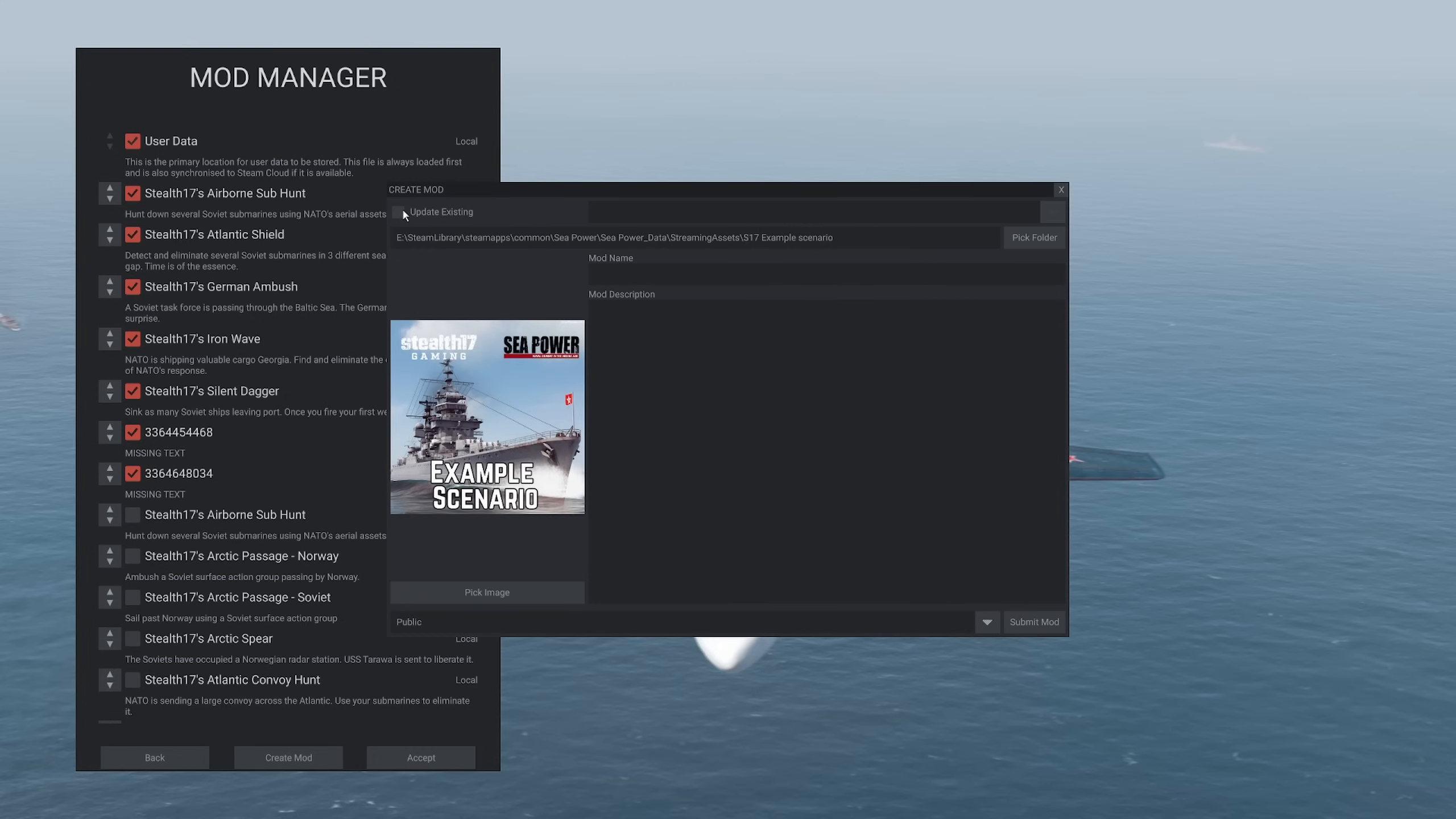
Name the mod "S17 Example Scenario", describe it as "Welcome to this example scenario", and submit it with Public visibility
click(656, 267)
text(S17 Example Scenario)
click(759, 385)
text(Welcome to this example scenario)
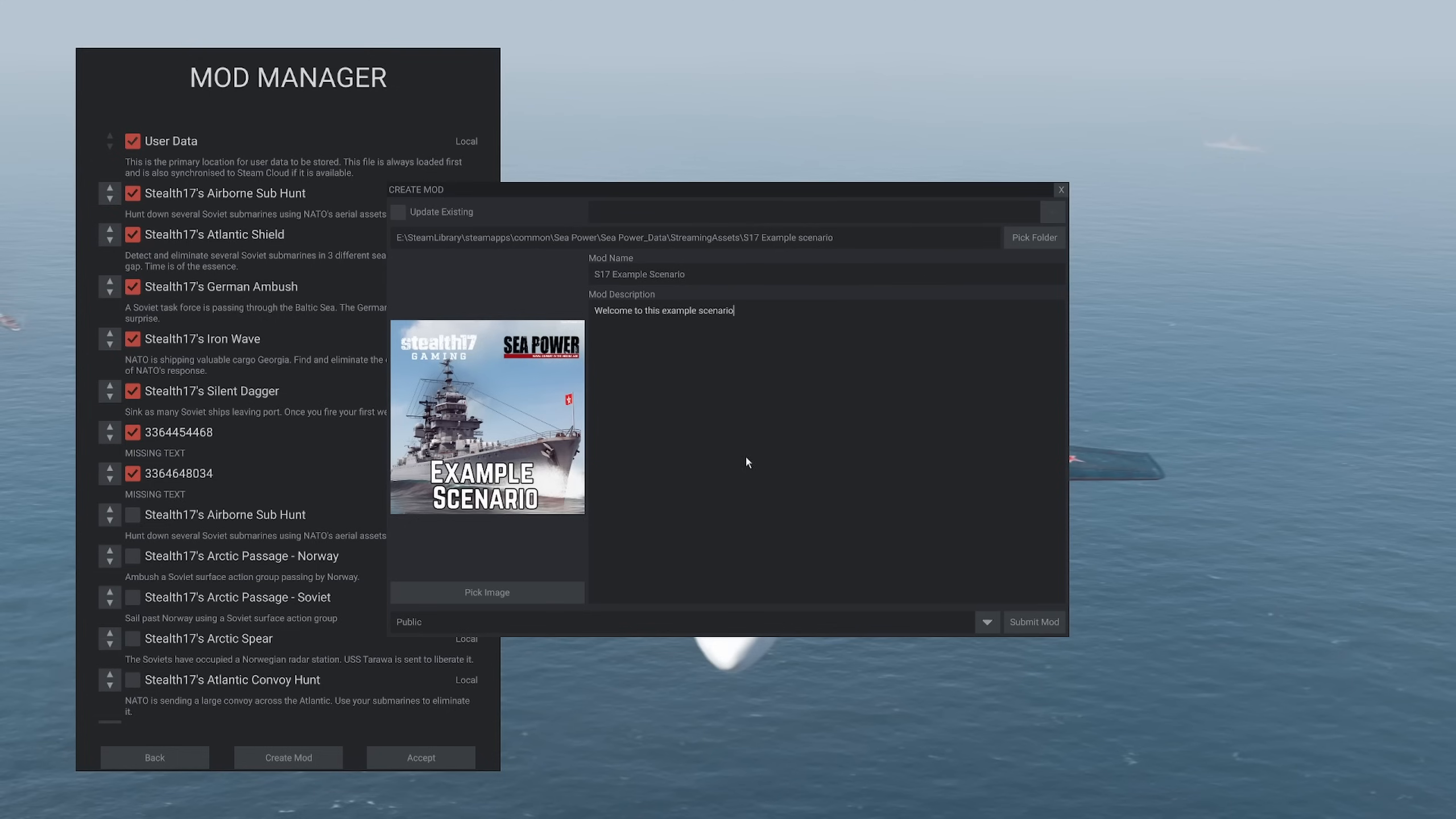
click(1033, 623)
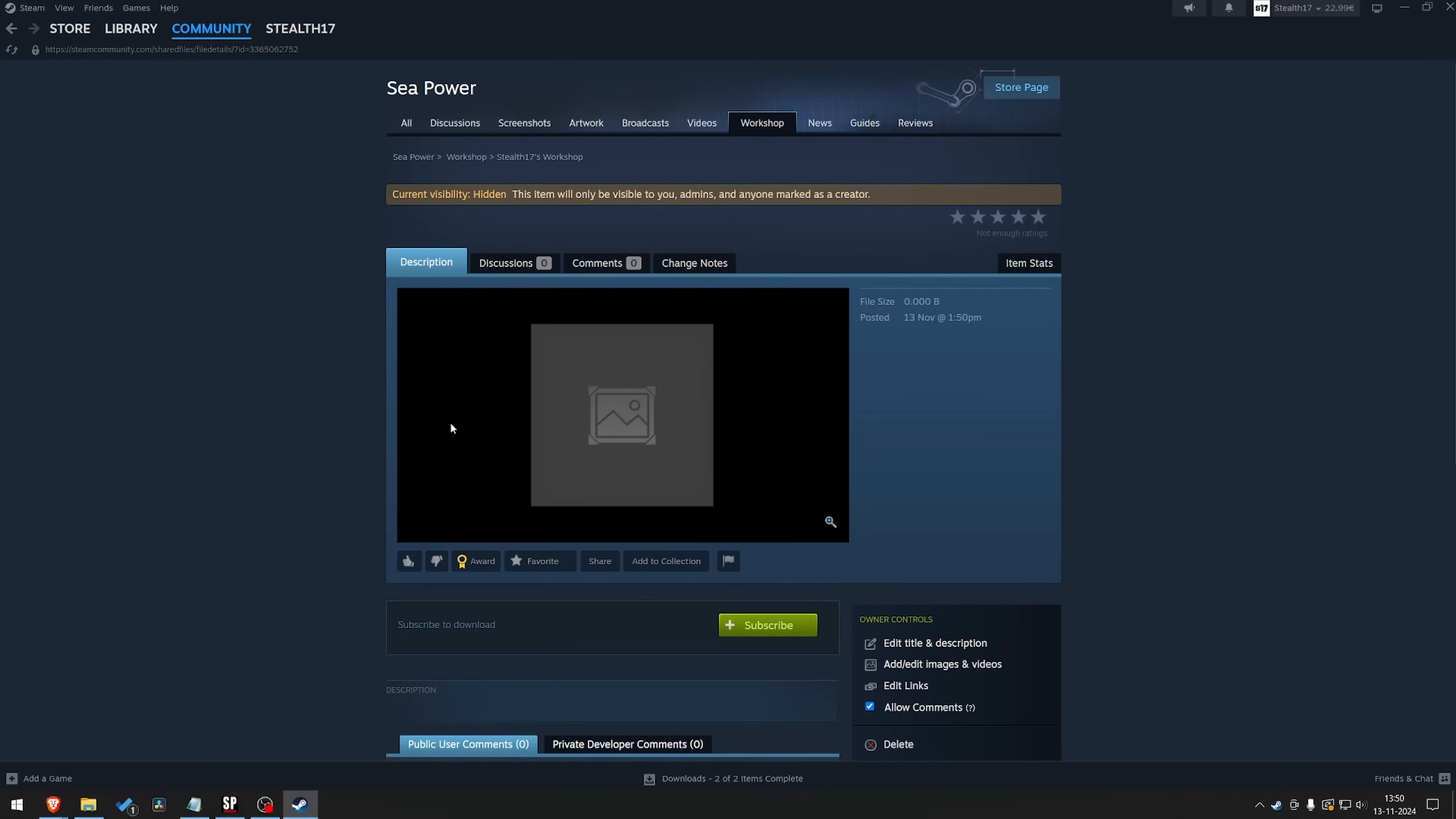
Reload the mod's Workshop page in Steam and review its title, description and owner controls
scroll(286, 452, down, 3)
right_click(323, 410)
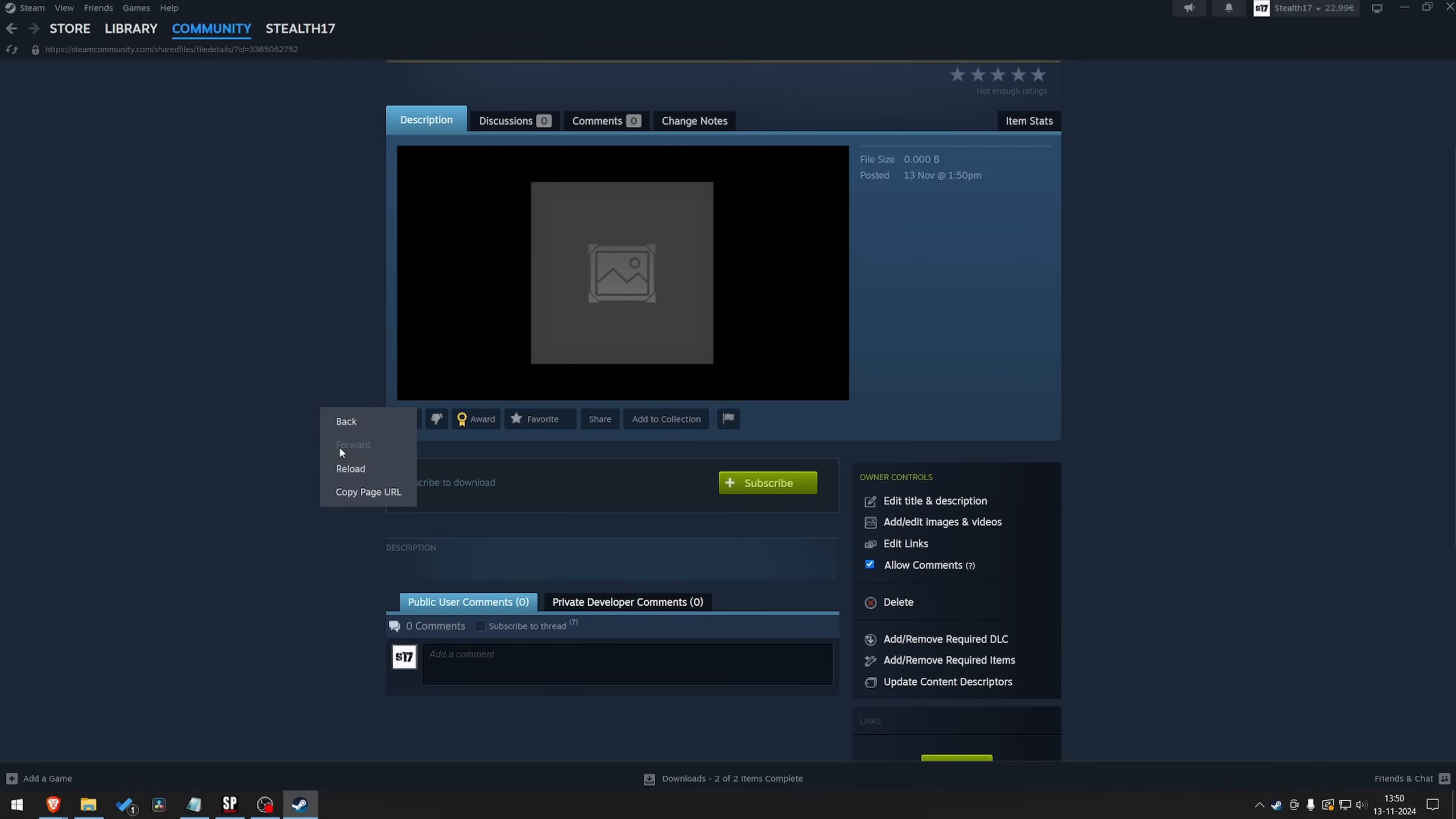
click(359, 469)
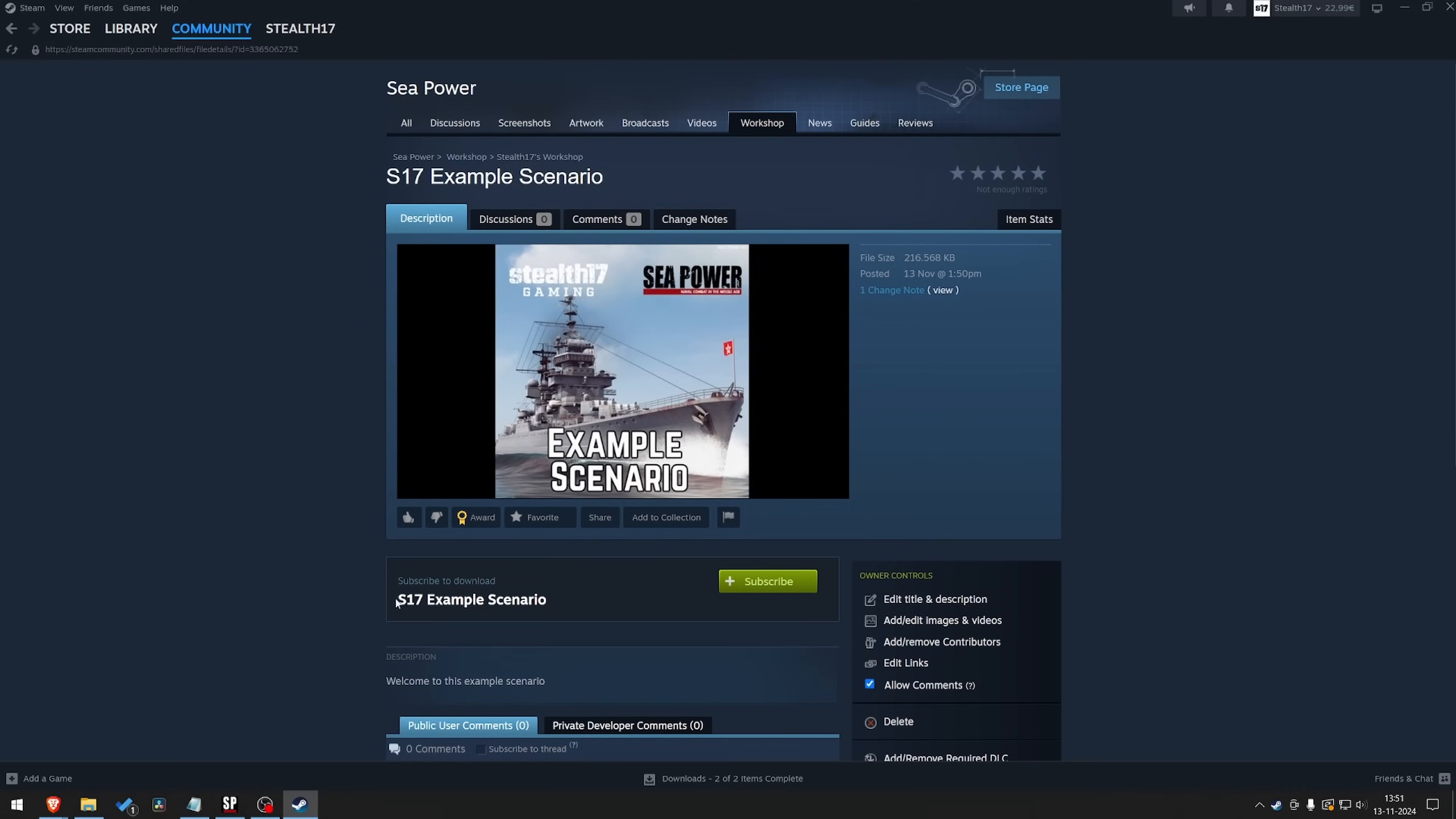
mouse_move(395, 603)
mouse_down()
mouse_move(576, 611)
mouse_move(381, 615)
mouse_up()
click(576, 611)
scroll(576, 612, down, 1)
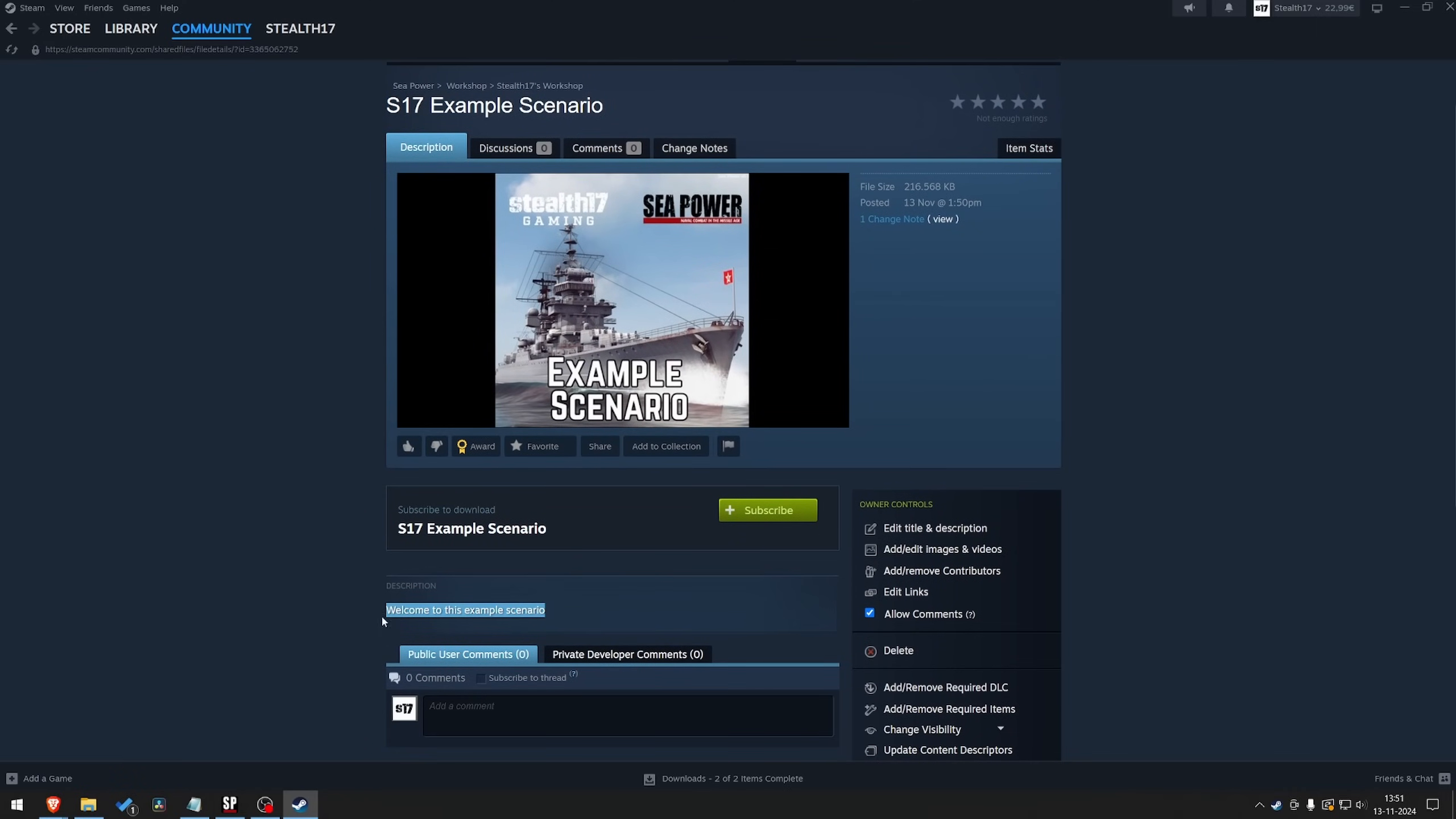
click(525, 591)
scroll(627, 584, down, 1)
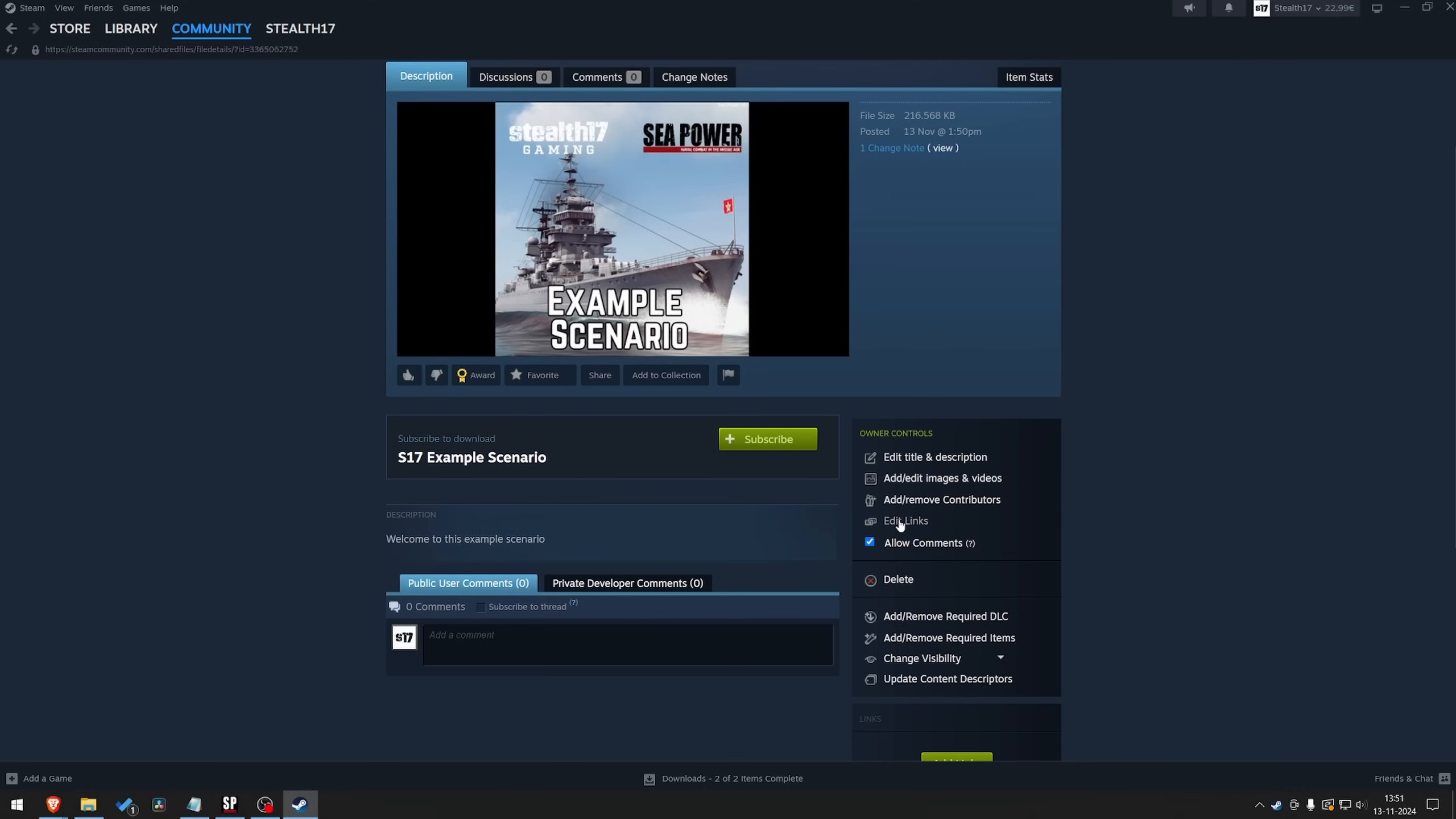
Look at the item's image and video editing page, return to the item, and review its description
click(941, 479)
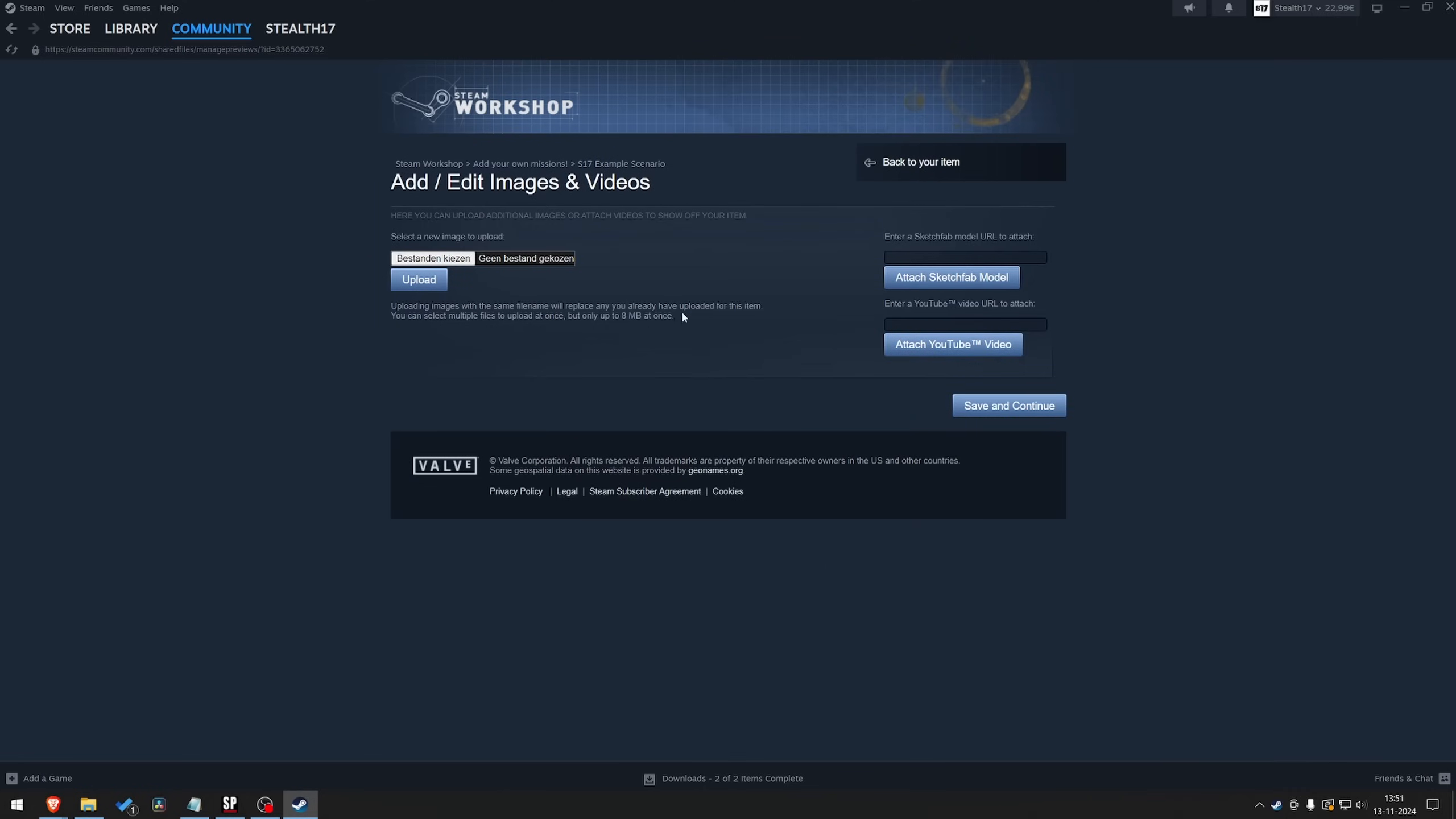
click(894, 165)
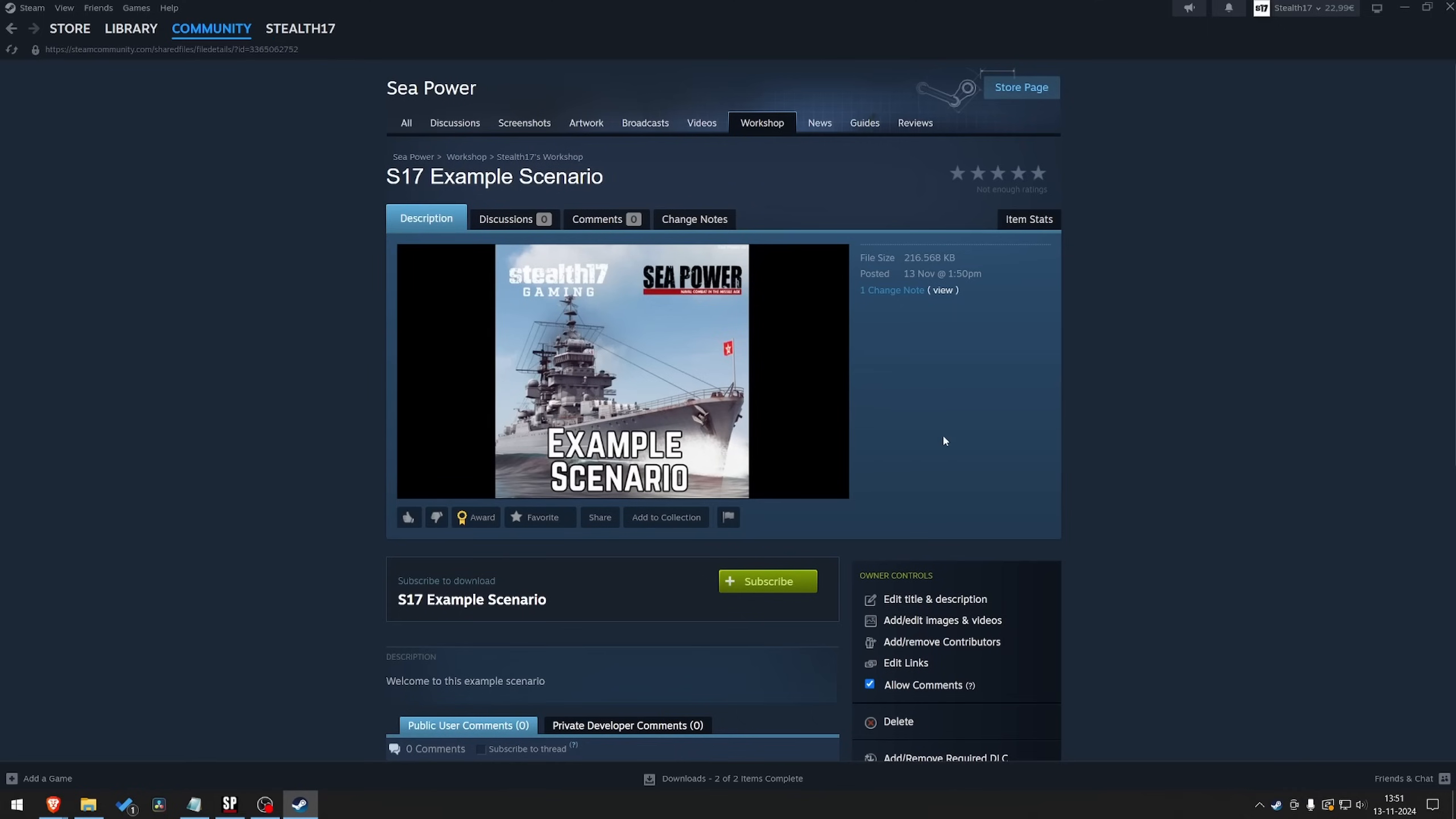
scroll(973, 453, down, 4)
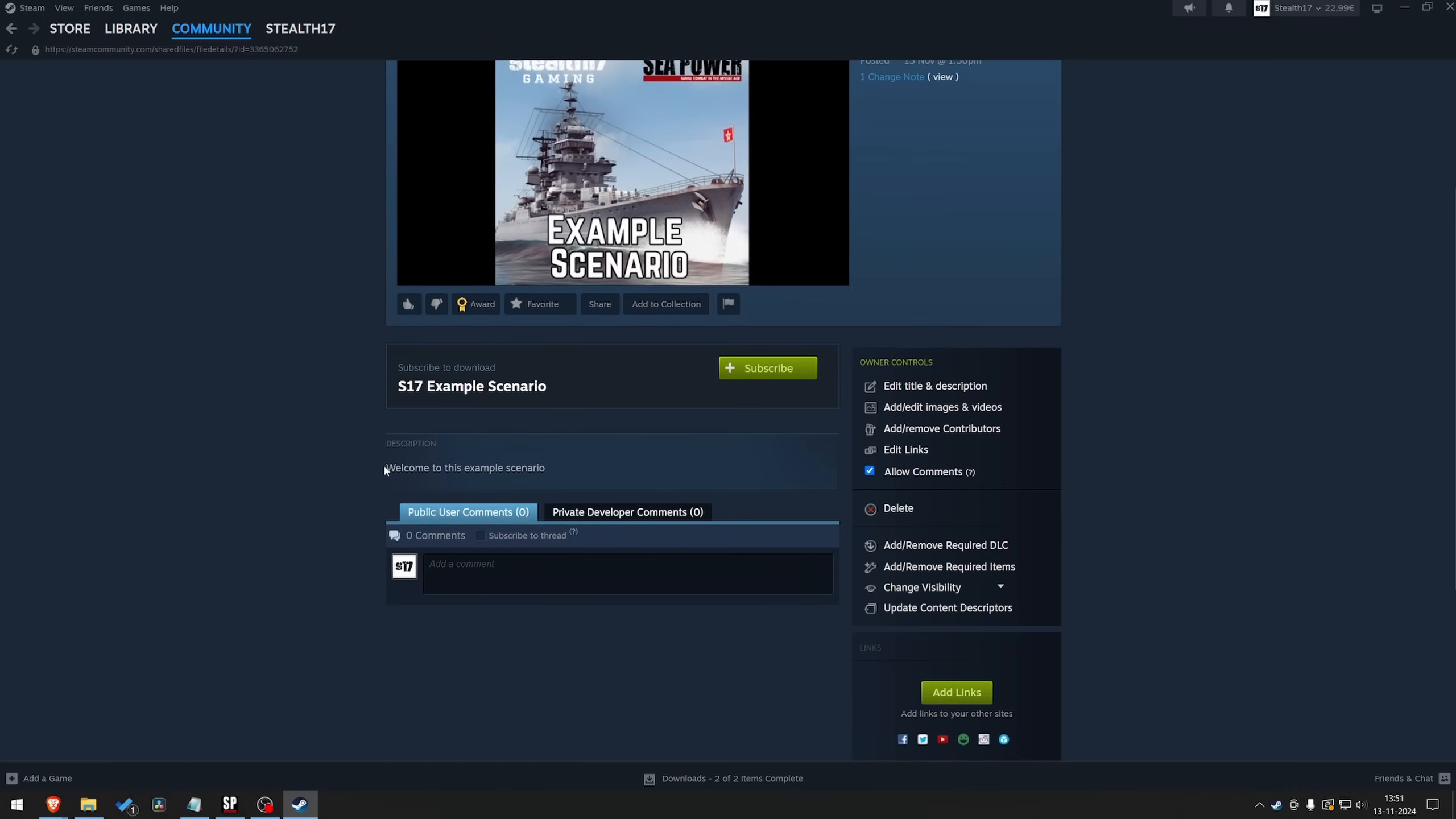
drag(386, 468, 599, 480)
click(620, 472)
scroll(848, 525, up, 4)
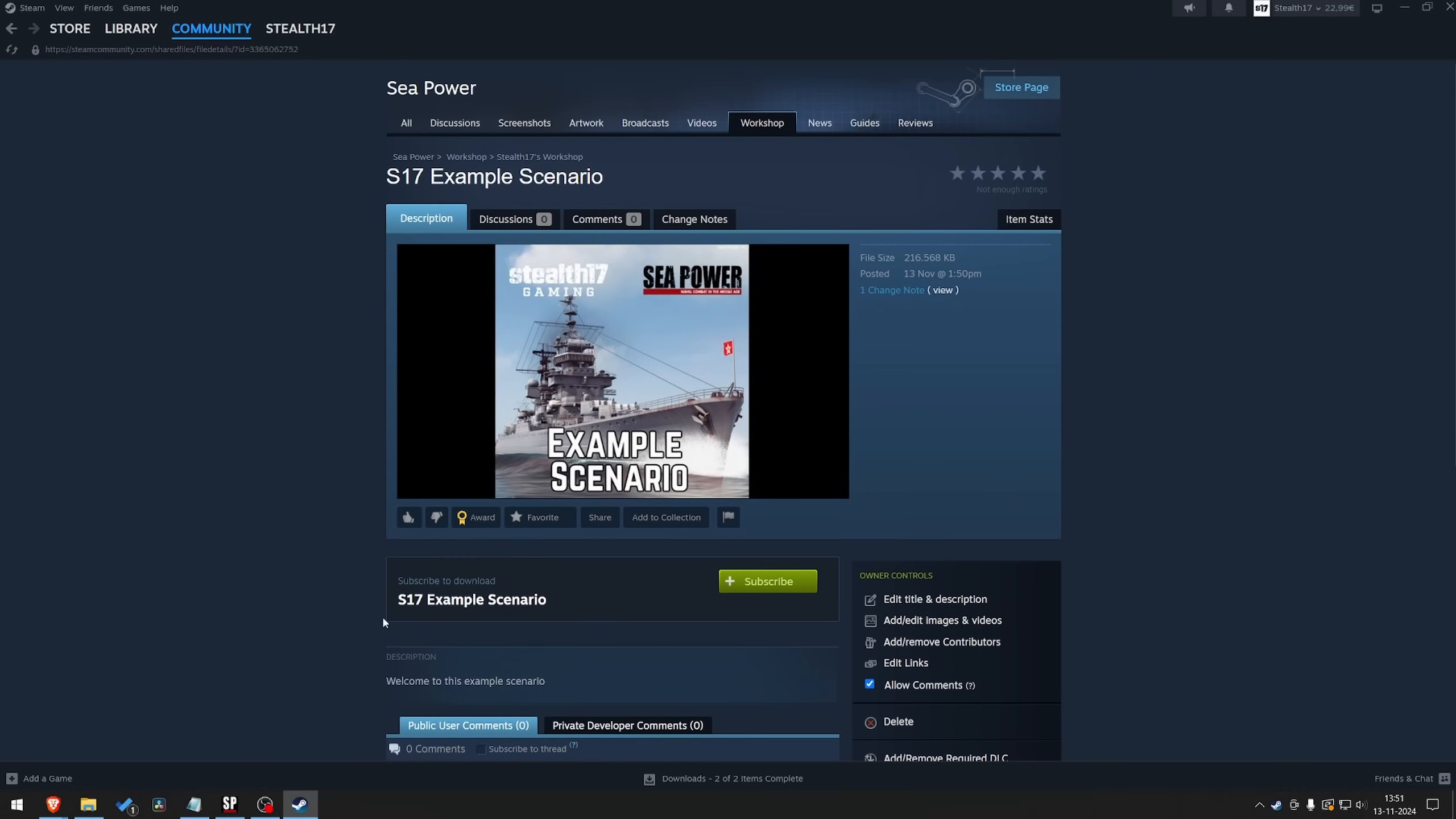
Switch back to Sea Power and close the Steam overlay to return to the mod manager
click(230, 804)
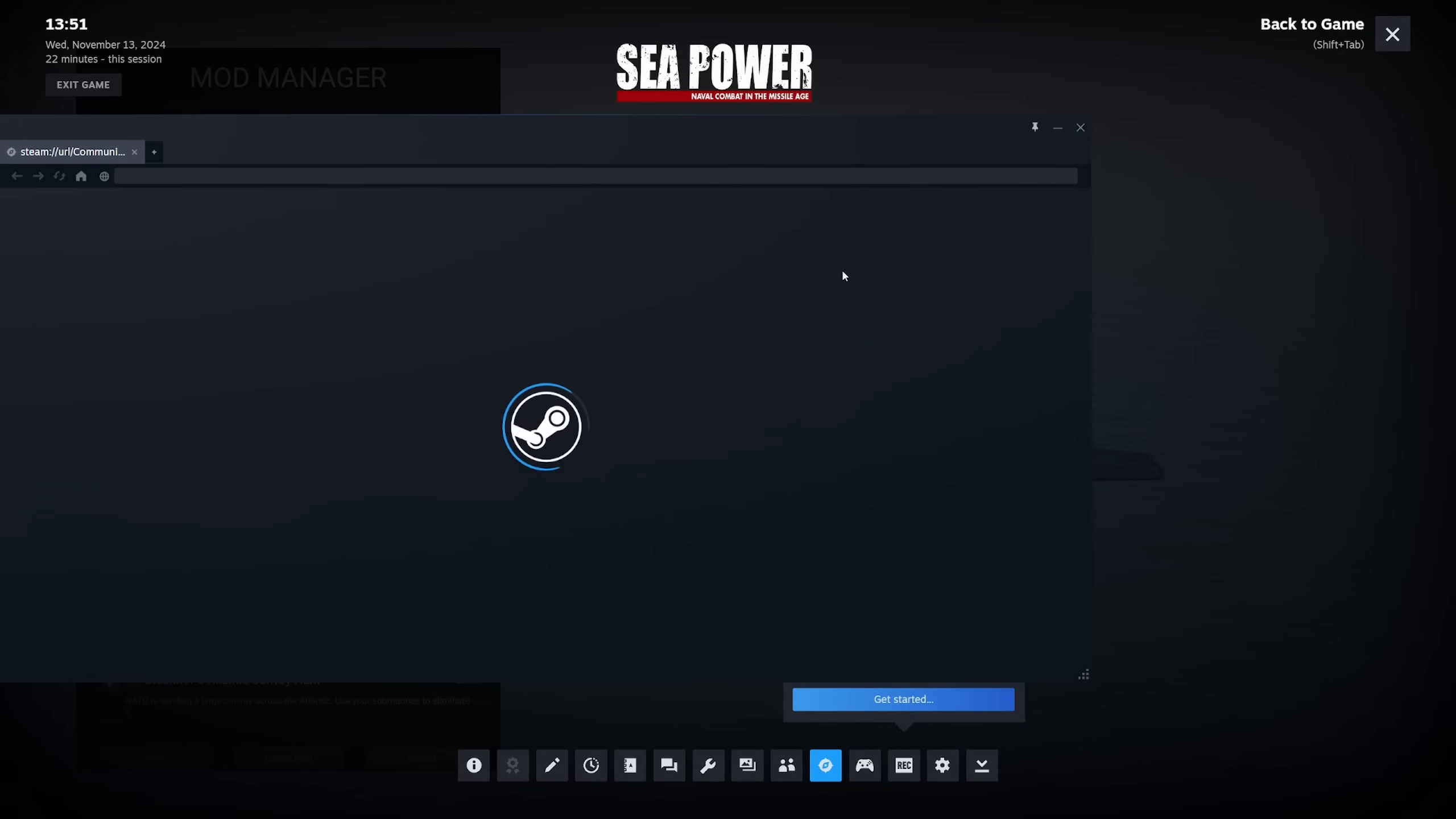
key(shift+Tab)
Start another mod and look through the Video Tutorials and Playable folders inside original\missions for its source folder
click(288, 757)
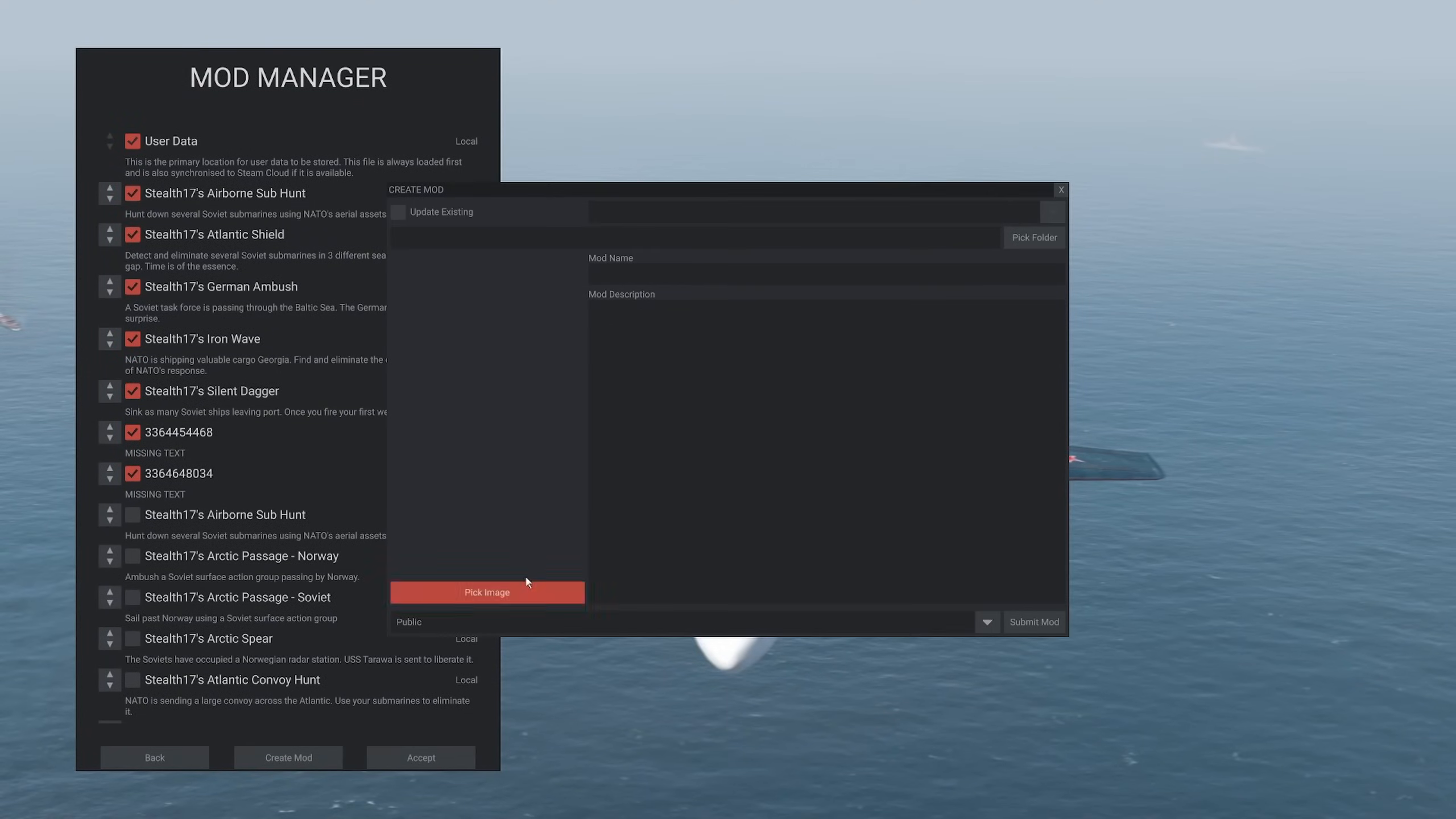
click(1021, 241)
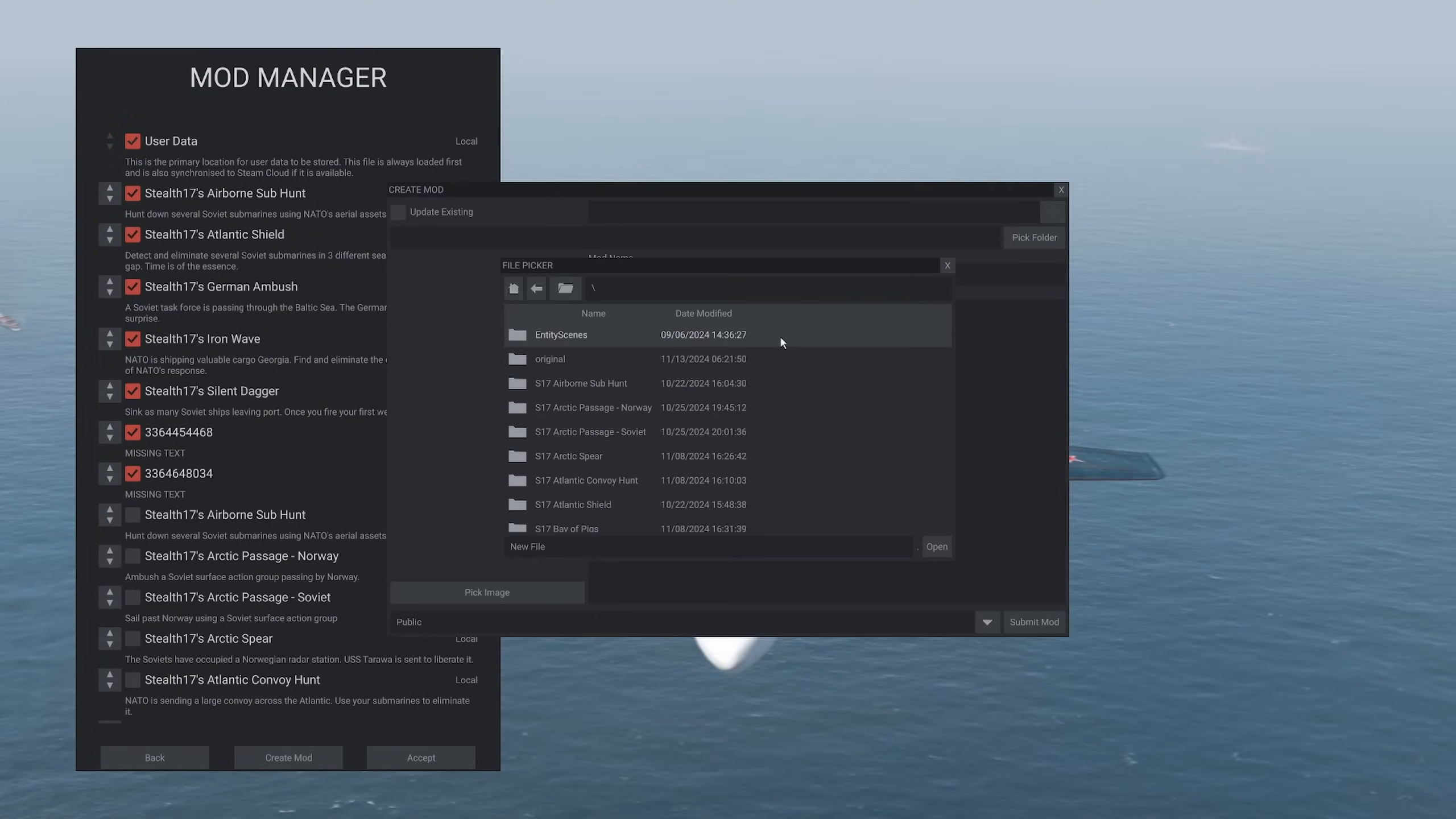
double_click(573, 362)
double_click(568, 385)
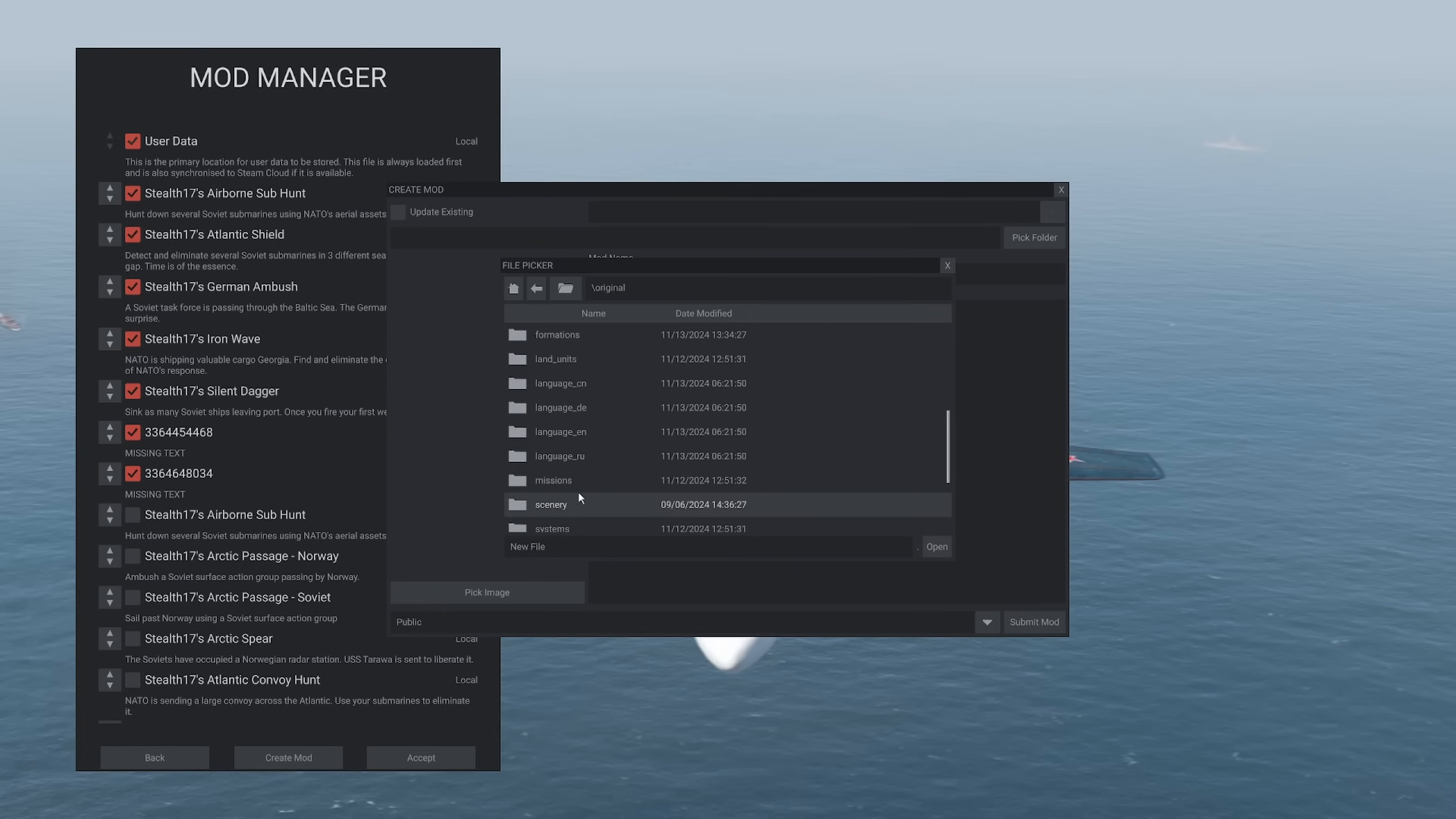
double_click(562, 431)
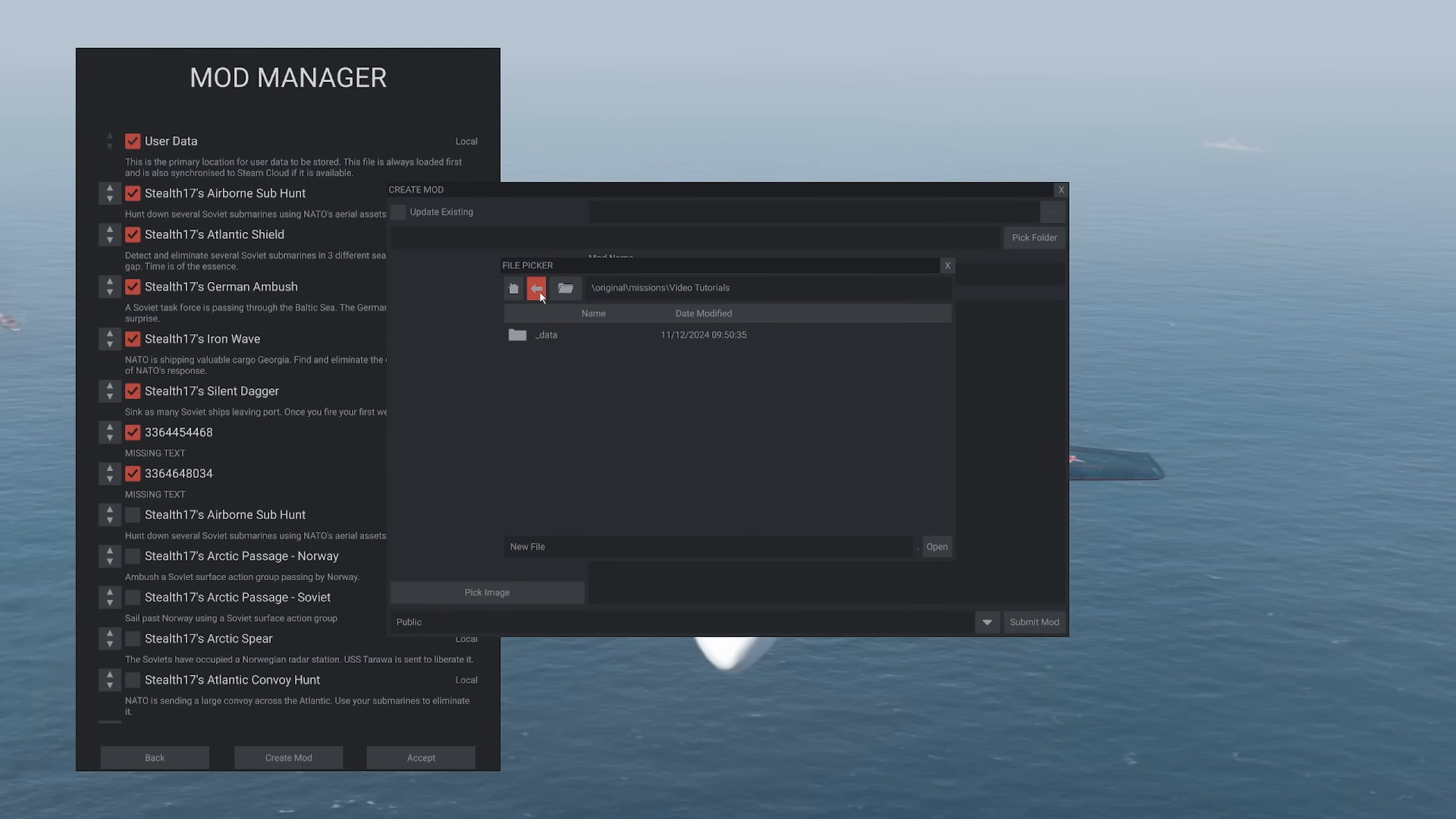
click(536, 288)
double_click(542, 384)
double_click(556, 336)
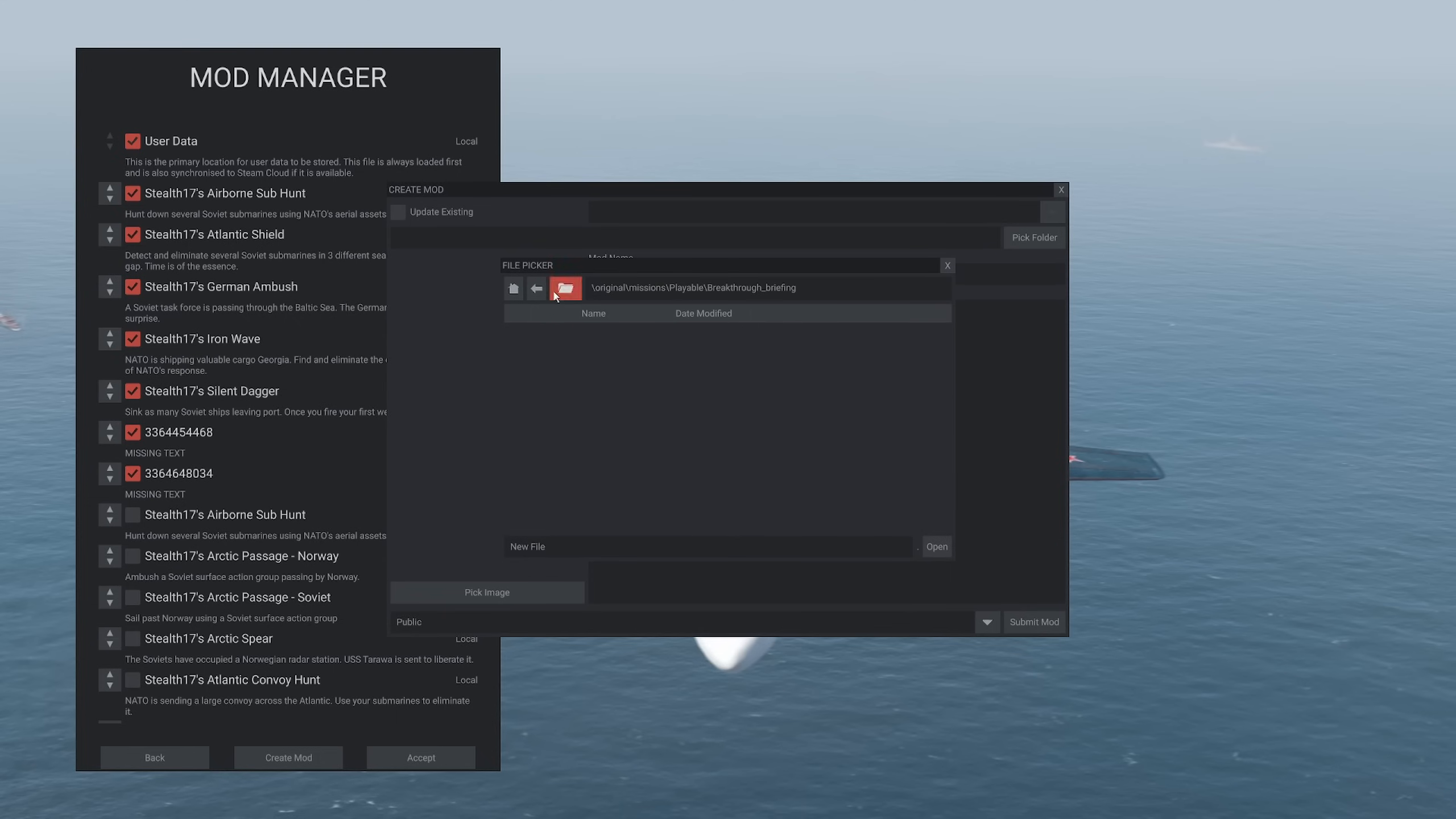
Try the NATO folder inside original\missions as the new mod's folder, and close the mod creation form without submitting
click(536, 288)
click(536, 288)
double_click(549, 360)
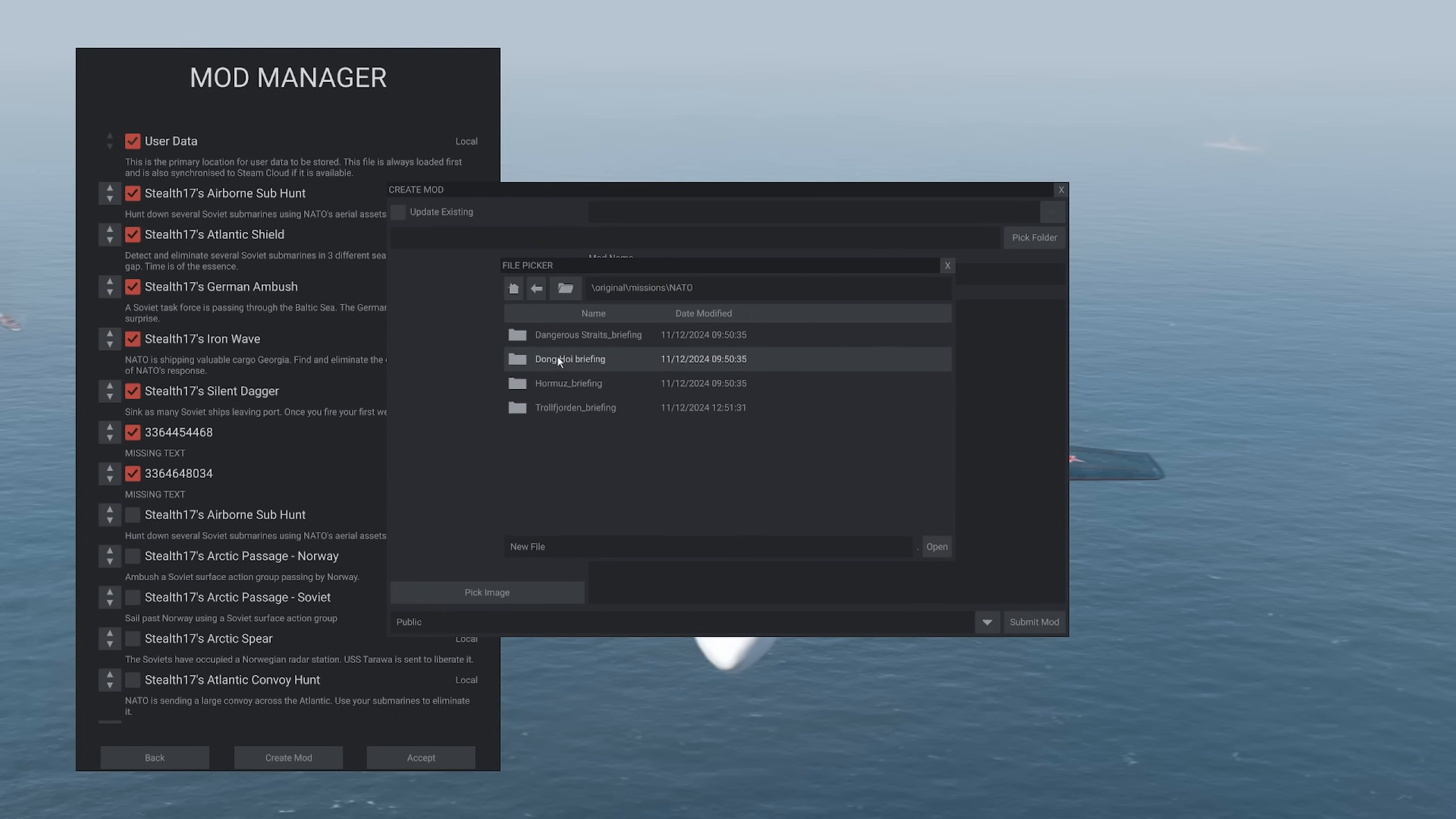
click(936, 546)
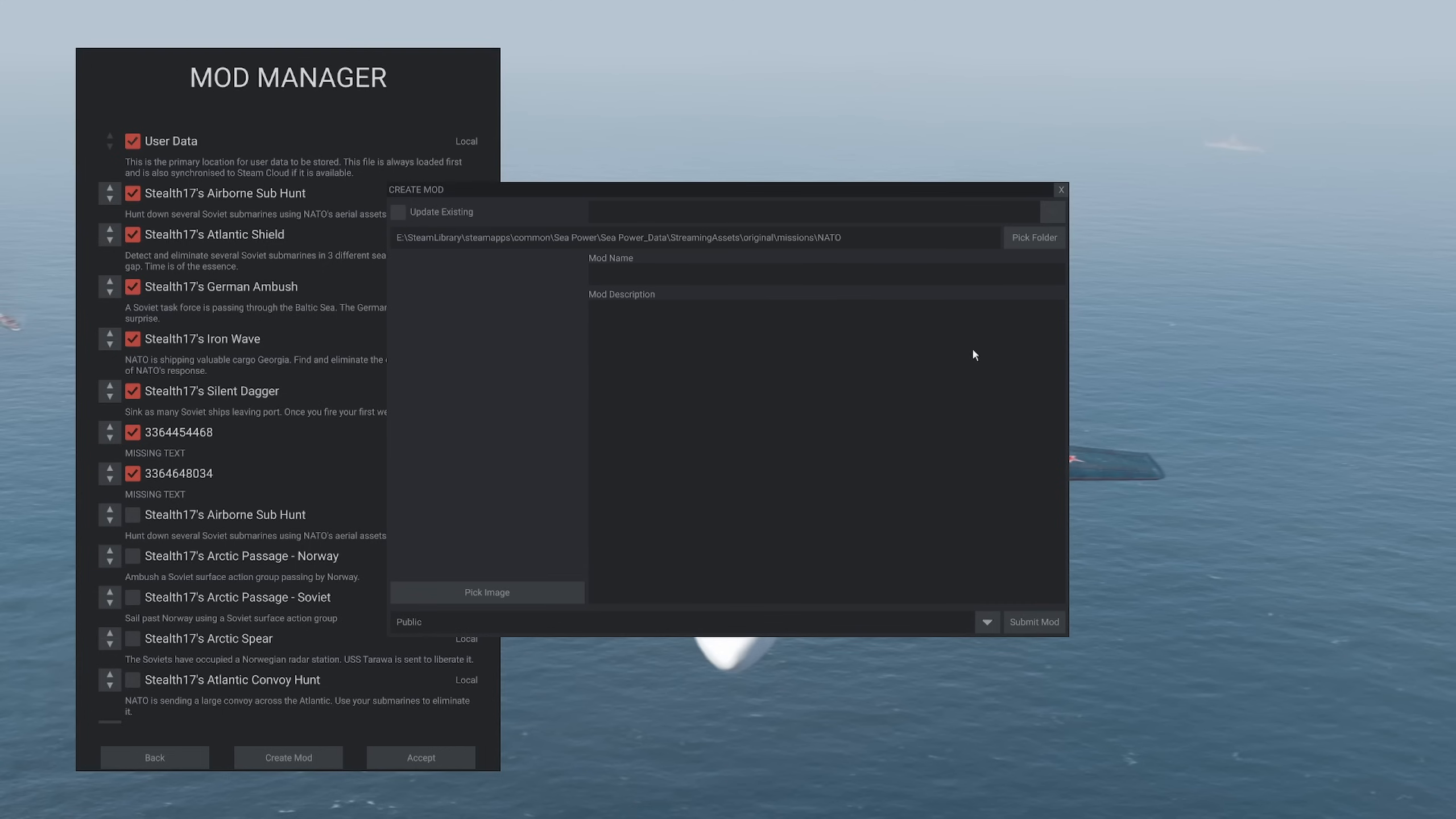
click(1061, 189)
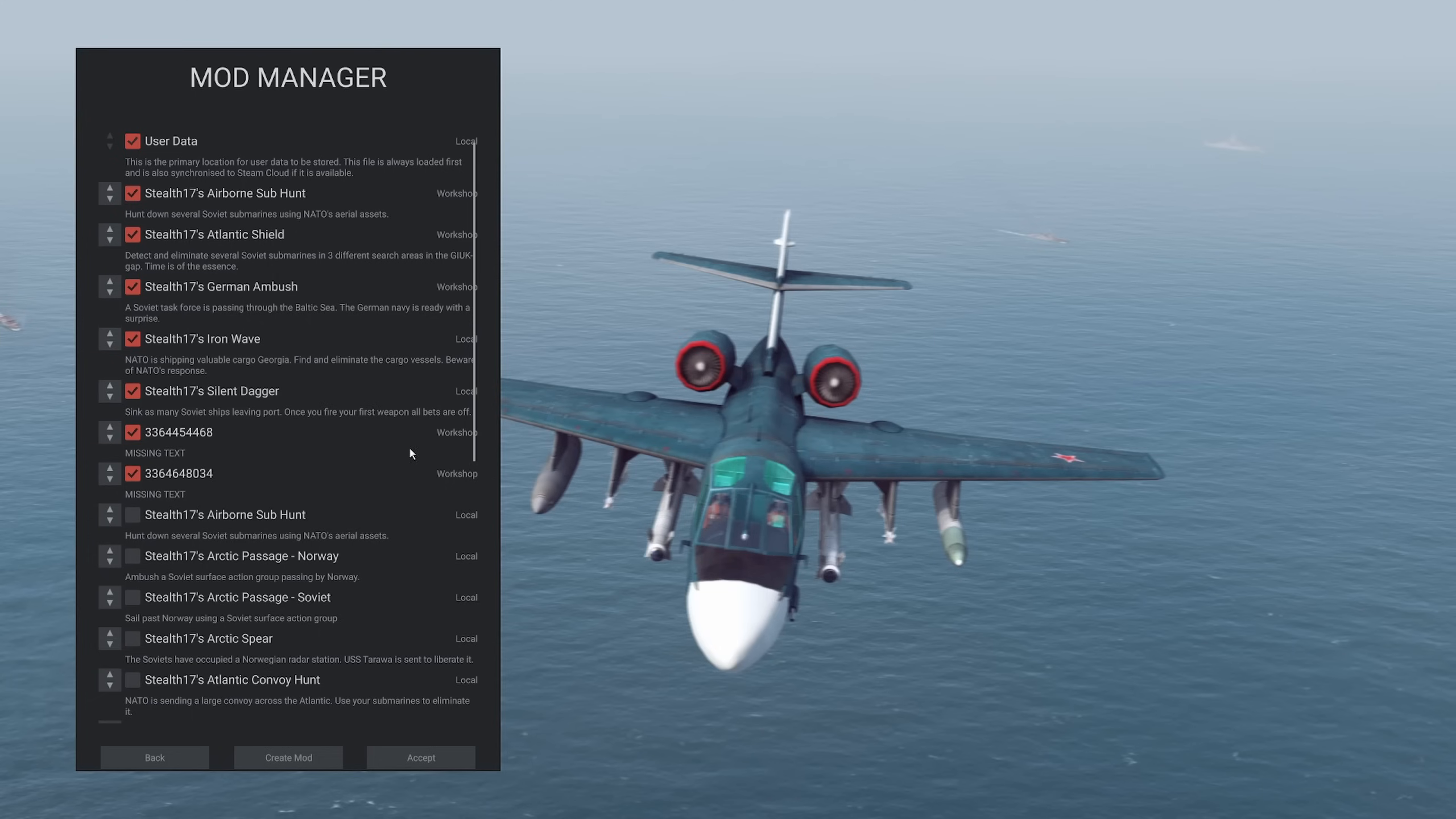
Review the mod list down to the local Example scenario entry, and return to the main menu
scroll(409, 447, down, 5)
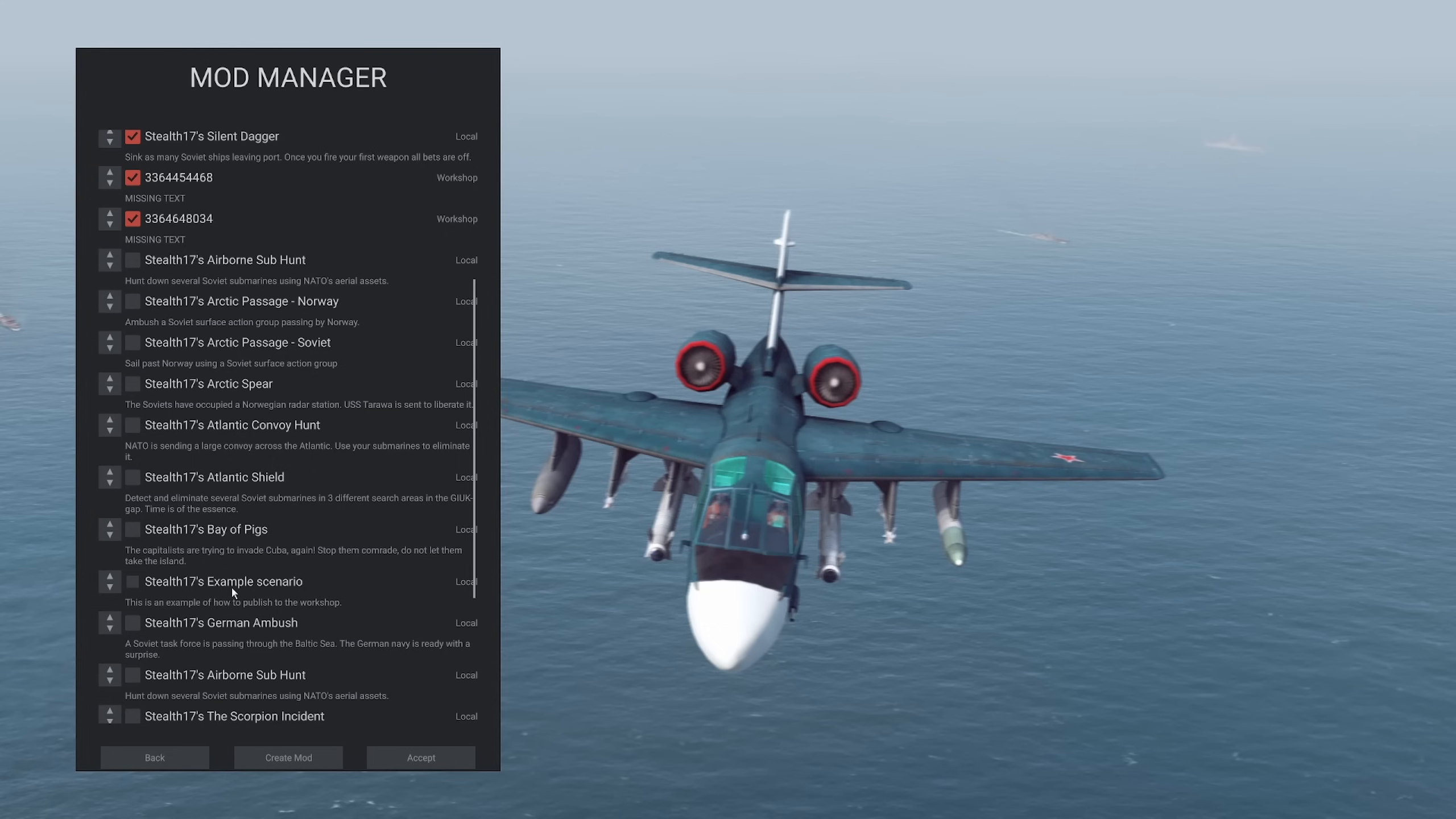
scroll(217, 588, up, 3)
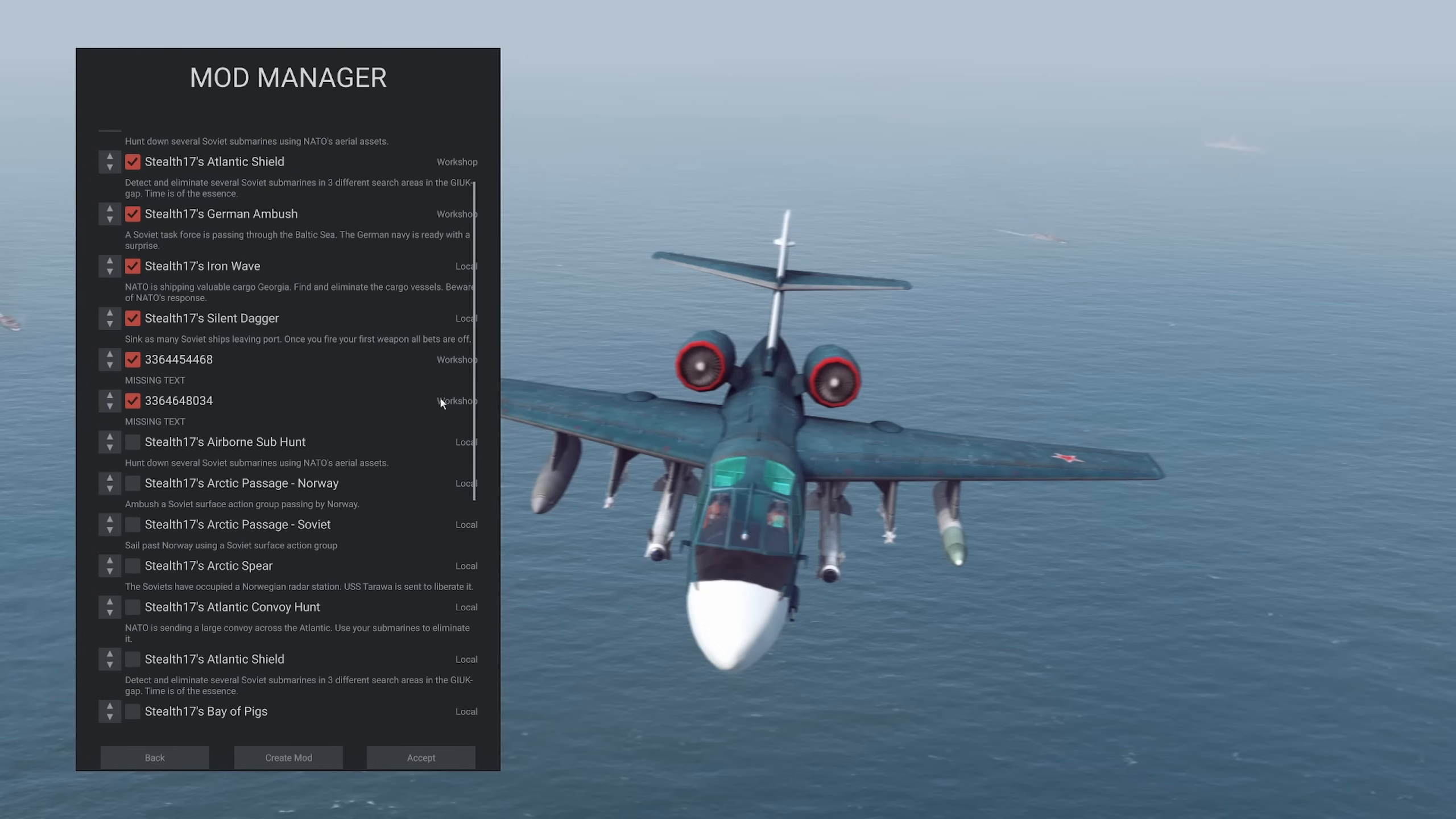
scroll(356, 448, up, 2)
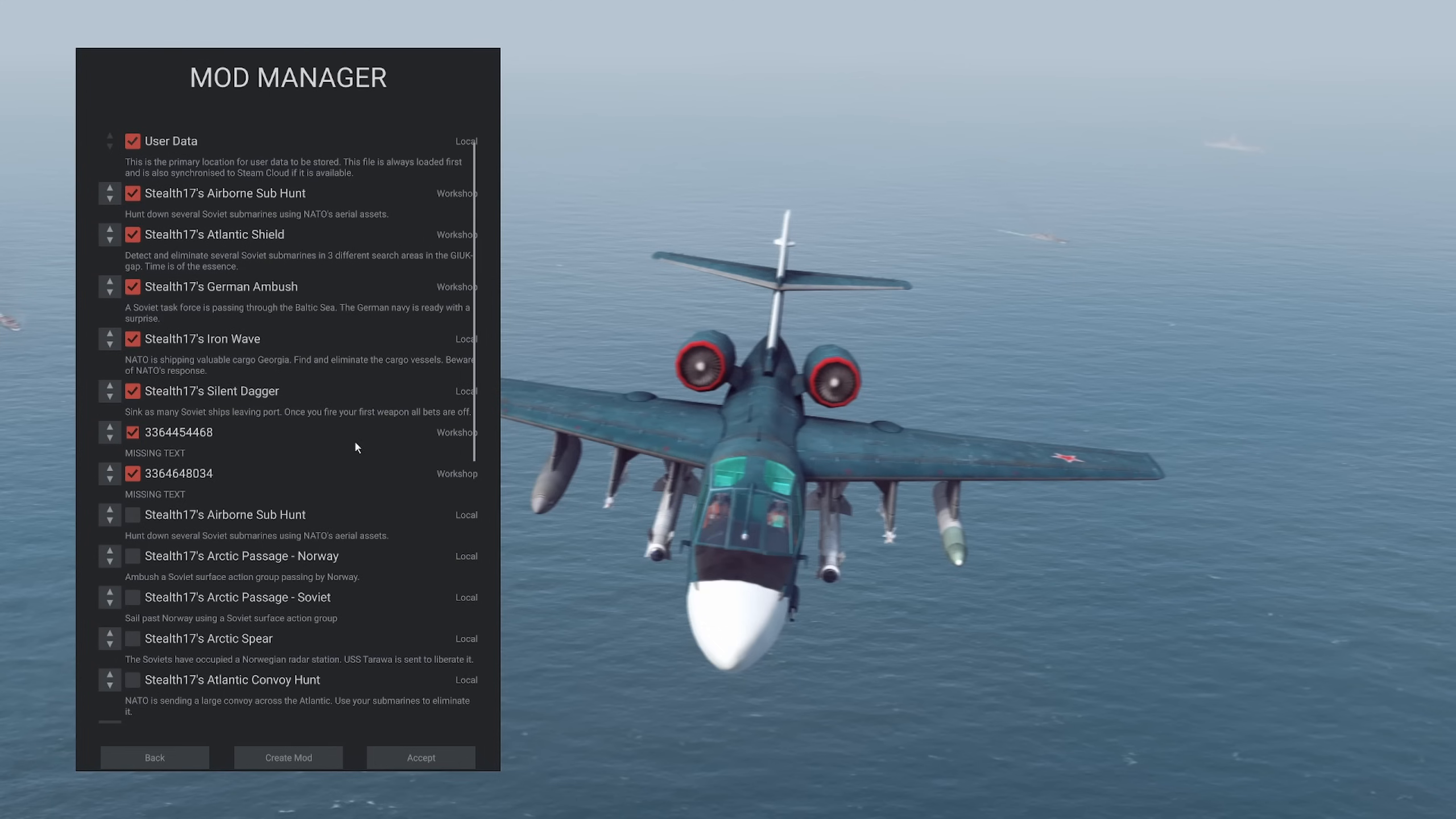
click(155, 758)
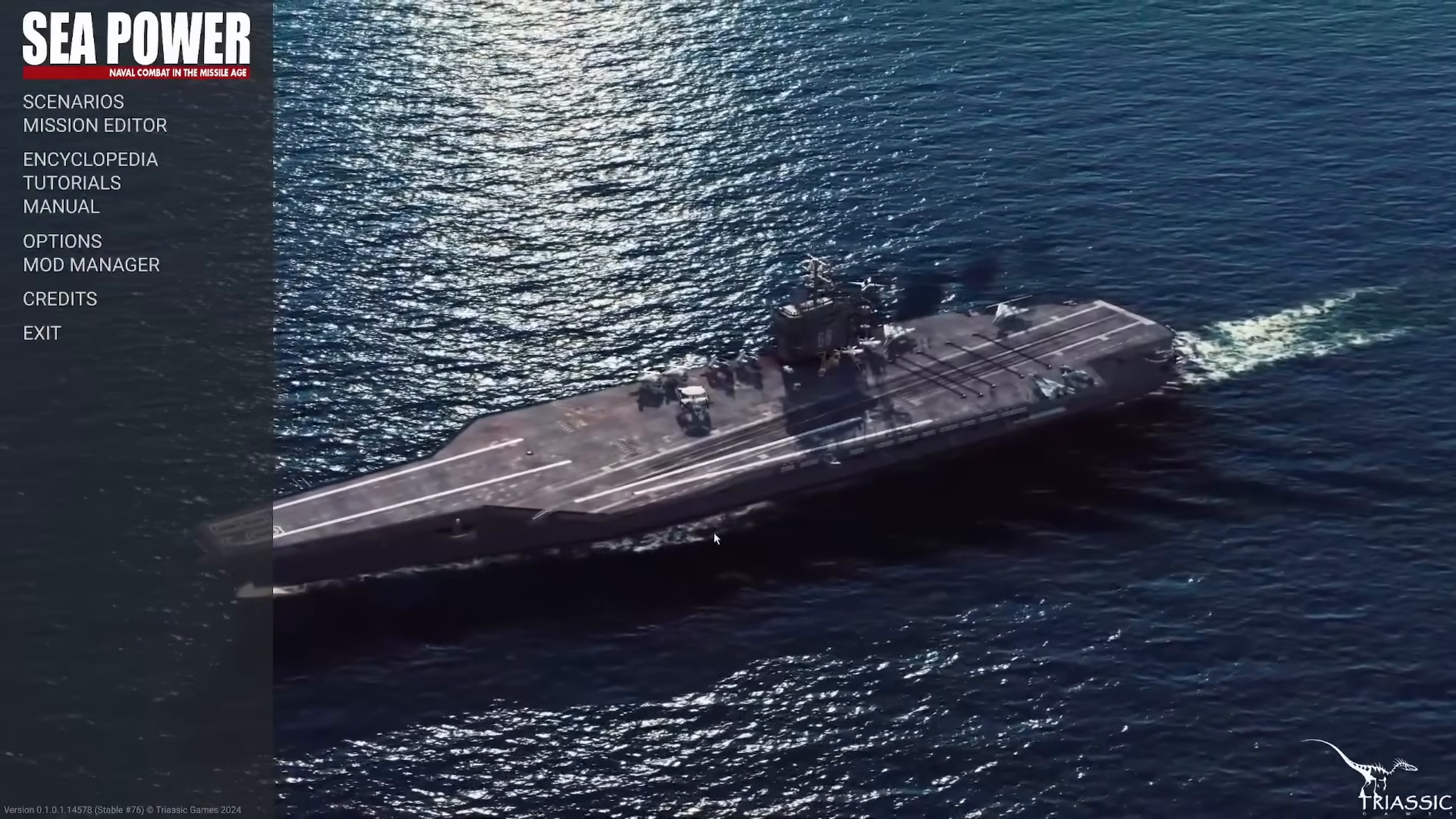